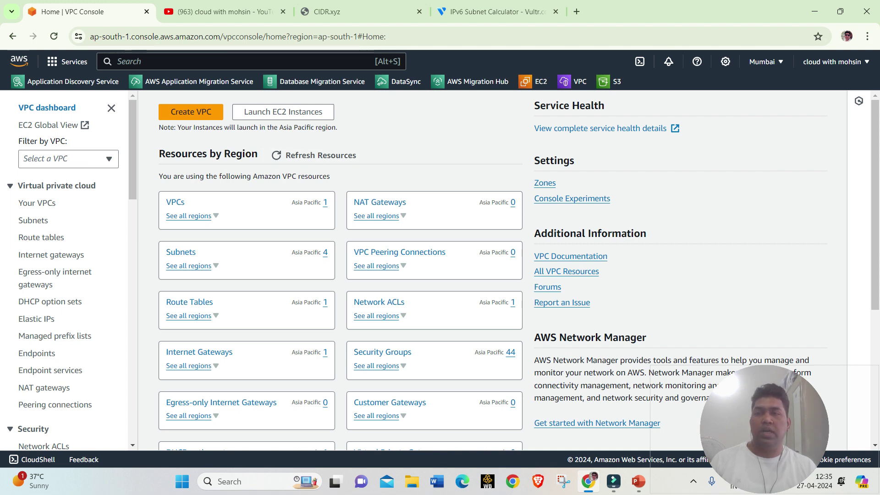
- Start creating a VPC with its resources and set the auto-generated name tag to ms01-lab-vpc
{"action": "left_click", "coordinate": [191, 111]}
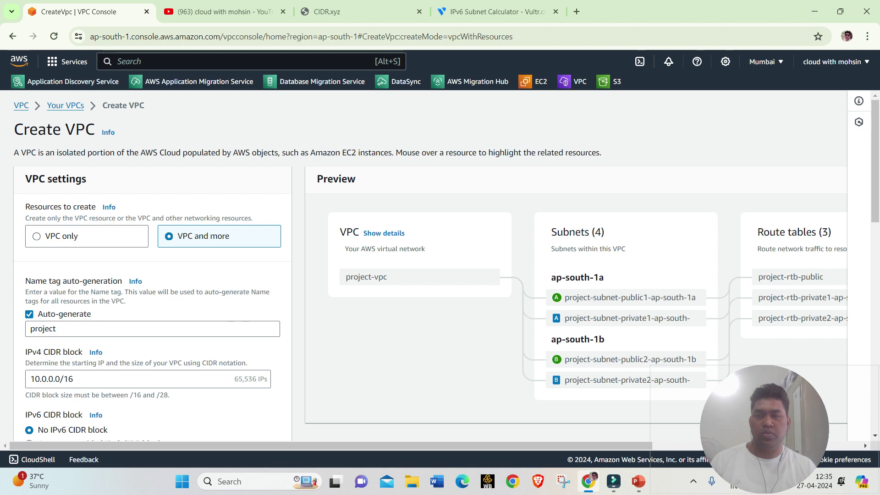
{"action": "scroll", "coordinate": [440, 257], "scroll_direction": "down", "scroll_amount": 1}
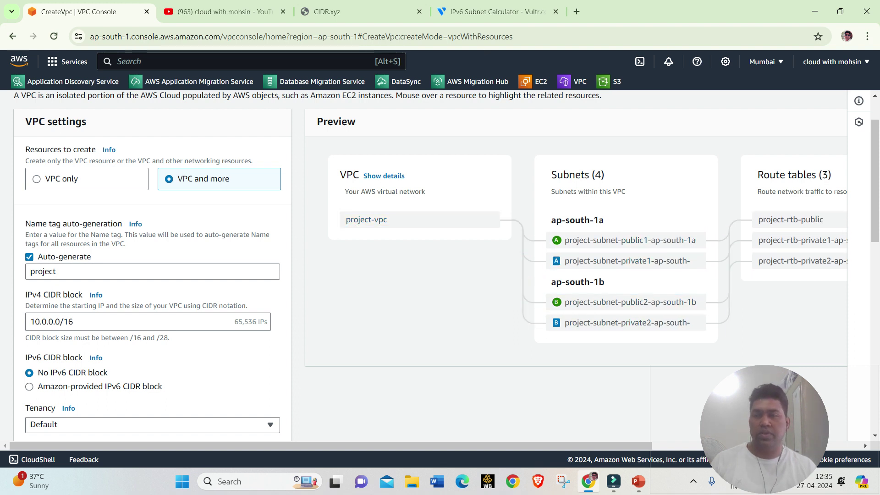
{"action": "left_click", "coordinate": [57, 272]}
{"action": "key", "text": "ctrl+a"}
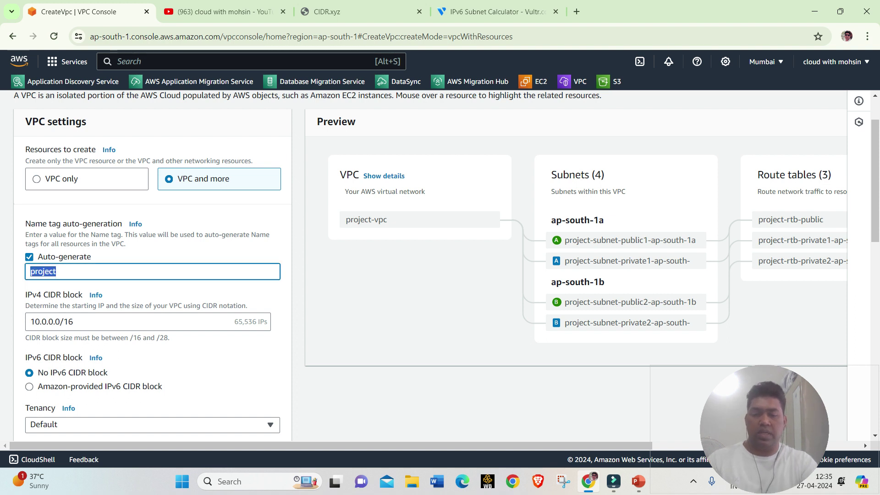
{"action": "type", "text": "ms01"}
{"action": "type", "text": "=la"}
{"action": "key", "text": "BackSpace"}
{"action": "key", "text": "BackSpace"}
{"action": "key", "text": "BackSpace"}
{"action": "type", "text": "-l"}
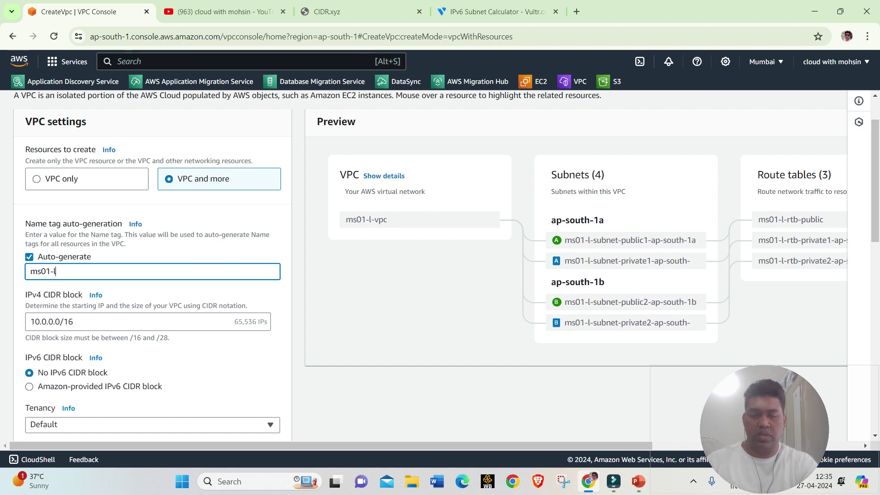
{"action": "type", "text": "ab-vpc"}
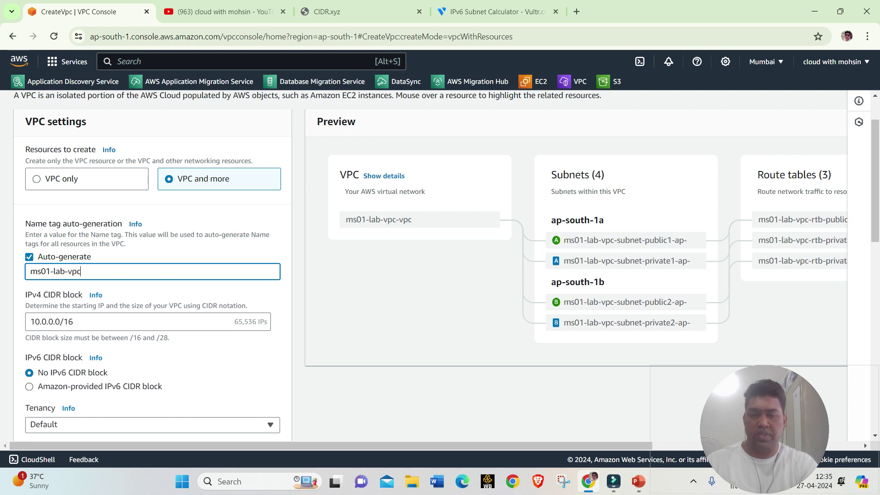
- Choose Default as the tenancy for the new VPC
{"action": "scroll", "coordinate": [430, 265], "scroll_direction": "down", "scroll_amount": 1}
{"action": "scroll", "coordinate": [430, 266], "scroll_direction": "up", "scroll_amount": 1}
{"action": "scroll", "coordinate": [446, 262], "scroll_direction": "down", "scroll_amount": 1}
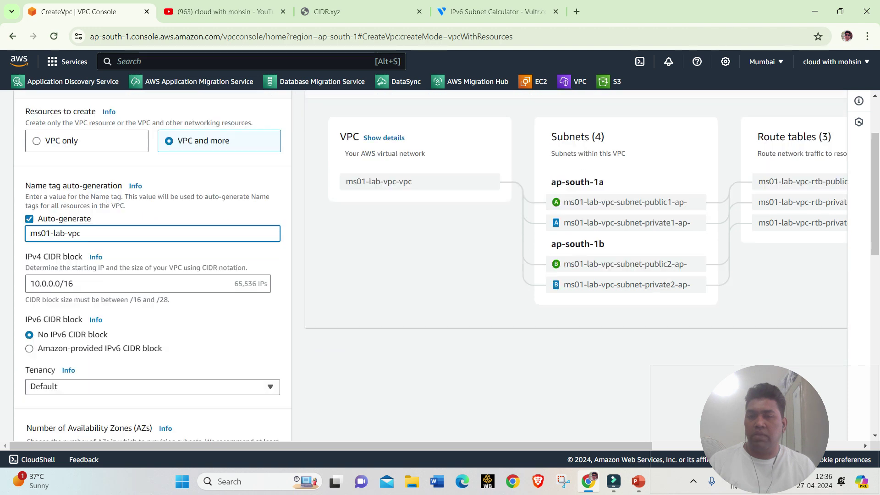
{"action": "scroll", "coordinate": [446, 262], "scroll_direction": "down", "scroll_amount": 2}
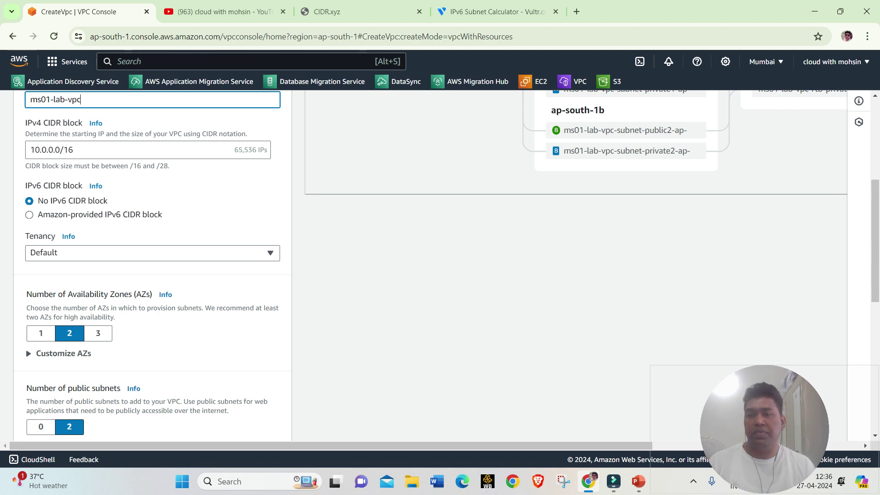
{"action": "scroll", "coordinate": [446, 262], "scroll_direction": "down", "scroll_amount": 1}
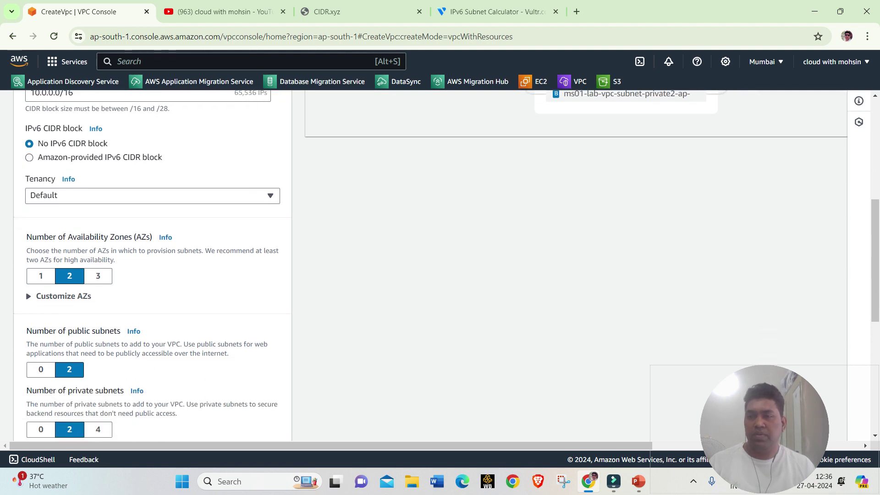
{"action": "scroll", "coordinate": [430, 266], "scroll_direction": "down", "scroll_amount": 1}
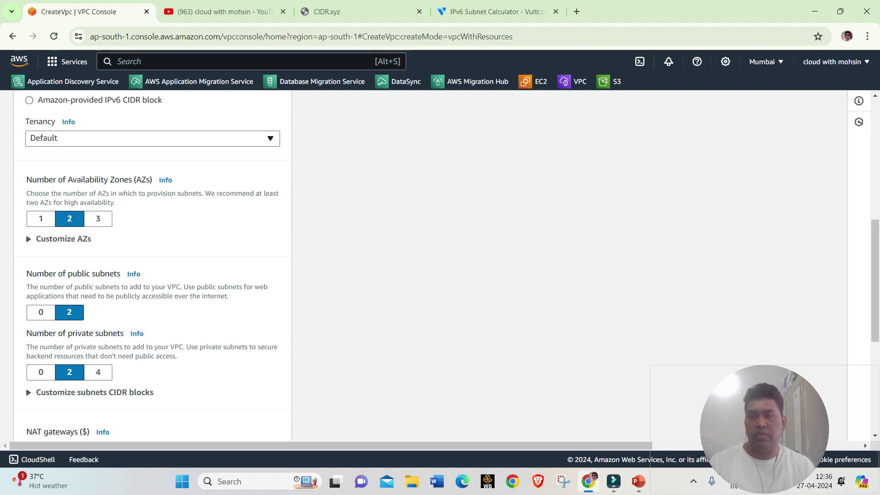
{"action": "left_click", "coordinate": [152, 138]}
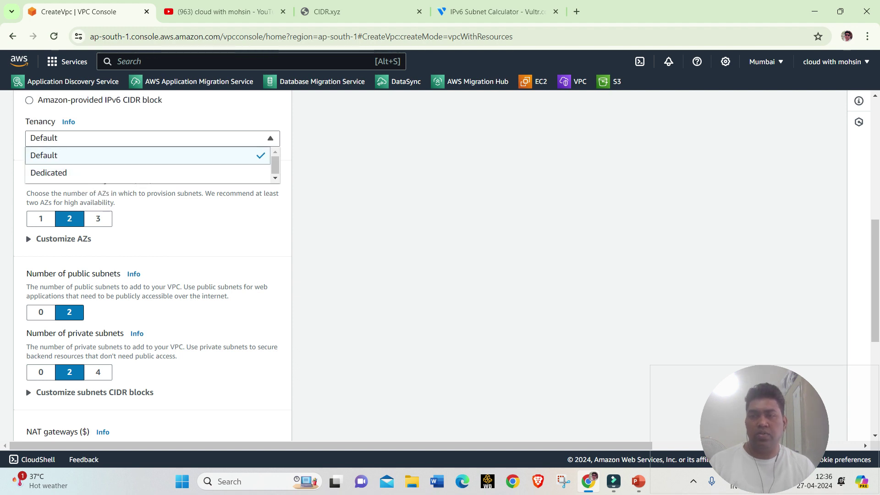
{"action": "left_click", "coordinate": [147, 156]}
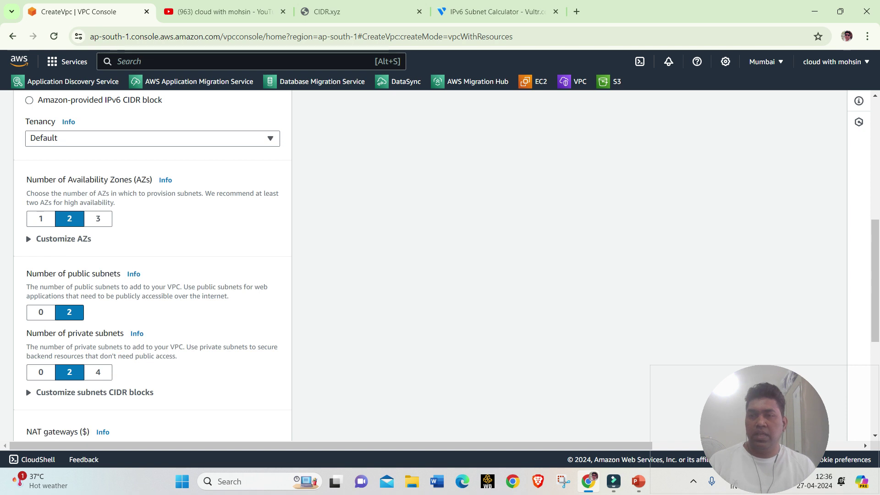
- Set the VPC endpoints option to None and read the endpoint description
{"action": "scroll", "coordinate": [440, 266], "scroll_direction": "down", "scroll_amount": 1}
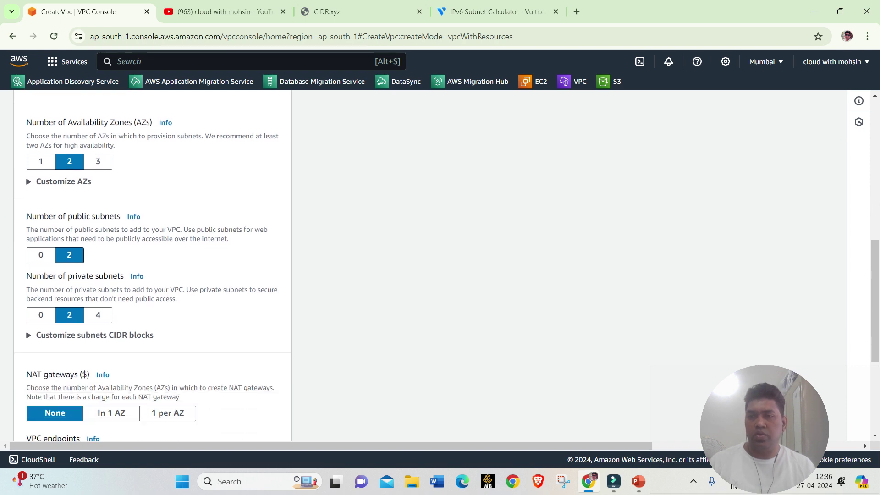
{"action": "scroll", "coordinate": [440, 265], "scroll_direction": "down", "scroll_amount": 1}
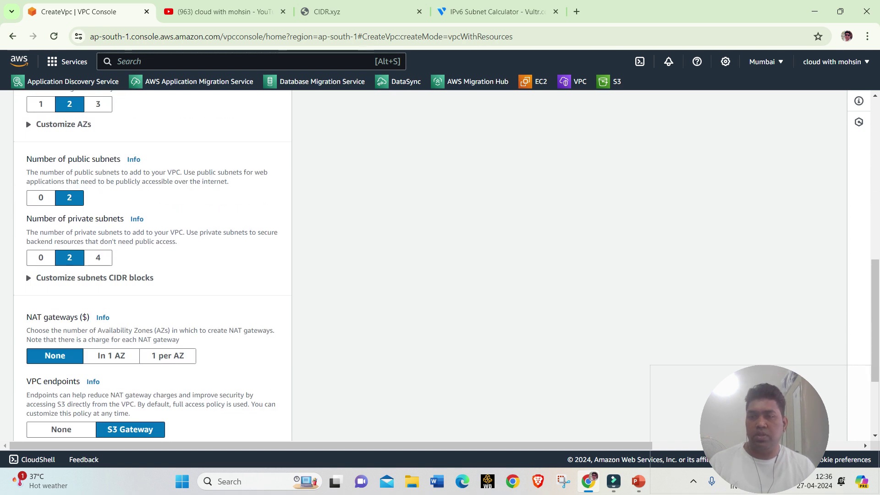
{"action": "scroll", "coordinate": [440, 266], "scroll_direction": "down", "scroll_amount": 1}
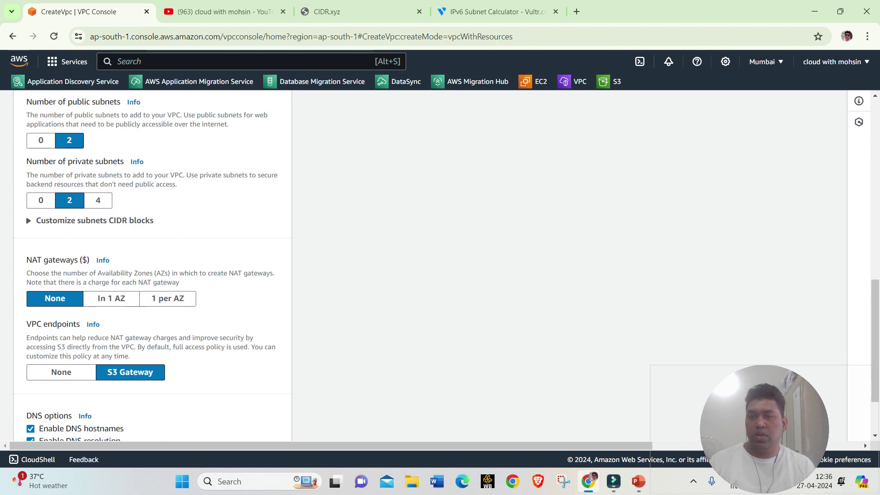
{"action": "scroll", "coordinate": [440, 266], "scroll_direction": "down", "scroll_amount": 1}
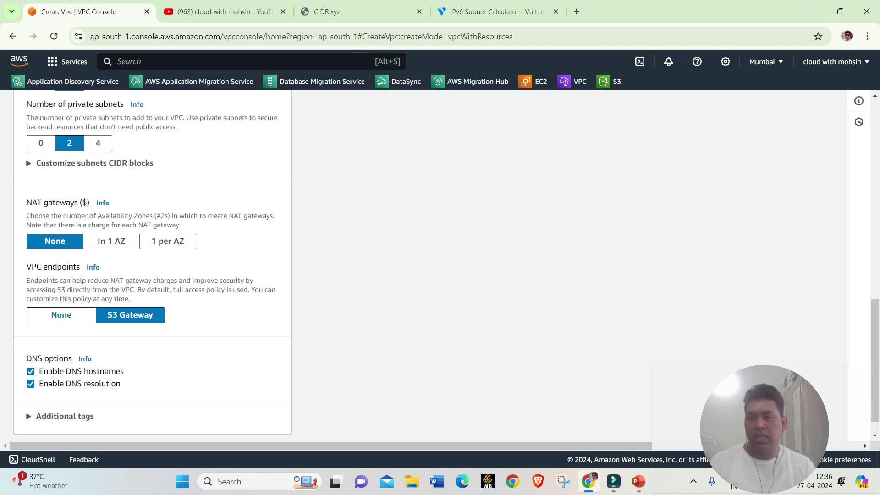
{"action": "left_click", "coordinate": [62, 316]}
{"action": "scroll", "coordinate": [151, 266], "scroll_direction": "down", "scroll_amount": 1}
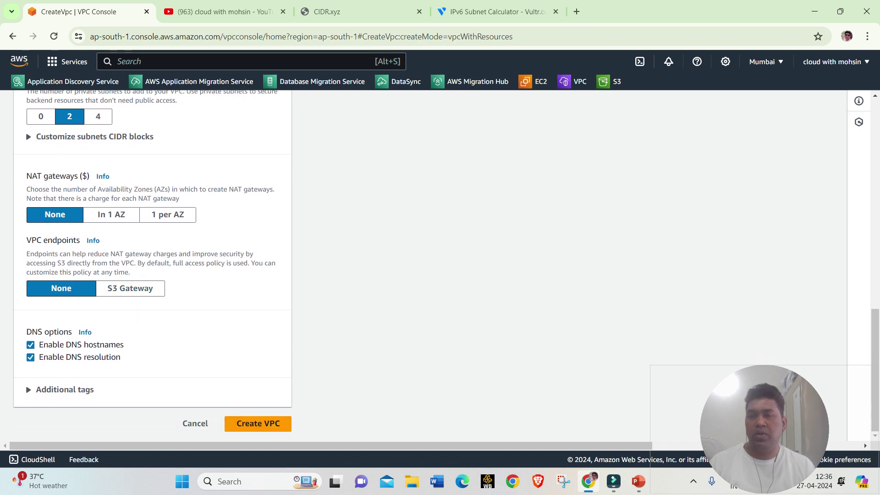
{"action": "left_click_drag", "start_coordinate": [87, 253], "coordinate": [130, 272]}
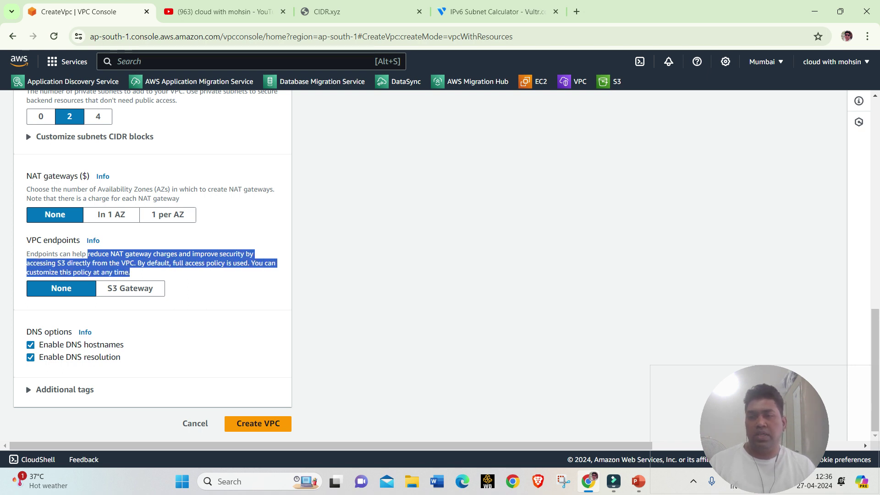
{"action": "left_click", "coordinate": [193, 280]}
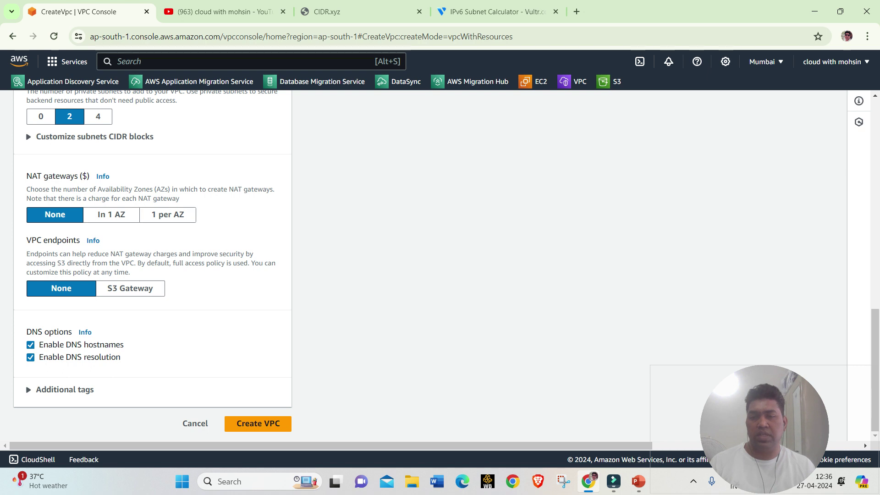
- Check the additional tags section and the configured settings, and create the VPC
{"action": "left_click", "coordinate": [64, 390]}
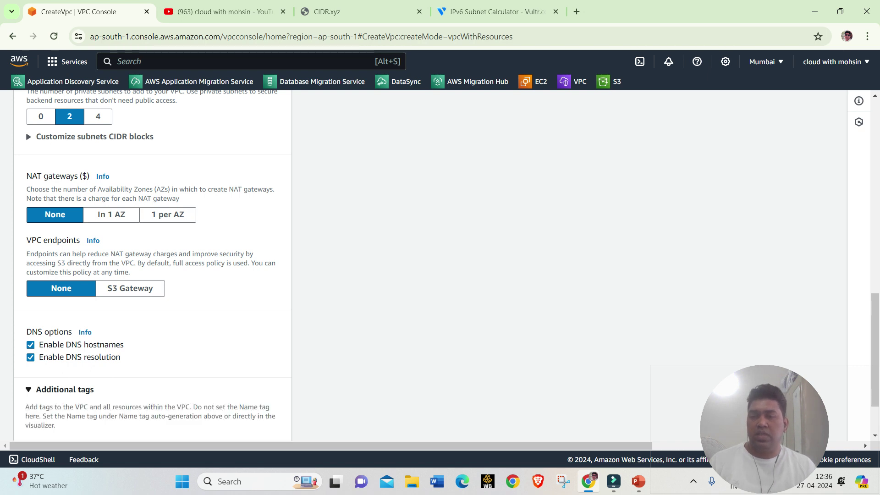
{"action": "scroll", "coordinate": [65, 389], "scroll_direction": "down", "scroll_amount": 2}
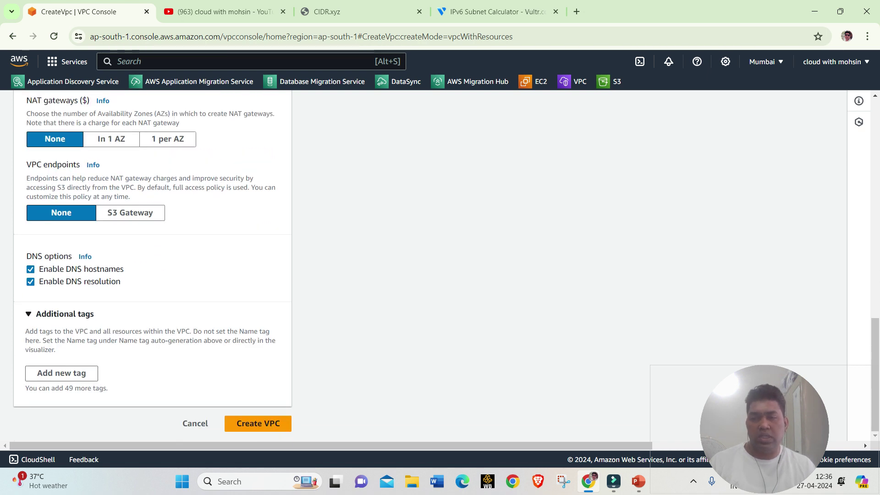
{"action": "scroll", "coordinate": [151, 265], "scroll_direction": "up", "scroll_amount": 3}
{"action": "scroll", "coordinate": [151, 266], "scroll_direction": "up", "scroll_amount": 3}
{"action": "scroll", "coordinate": [151, 266], "scroll_direction": "down", "scroll_amount": 6}
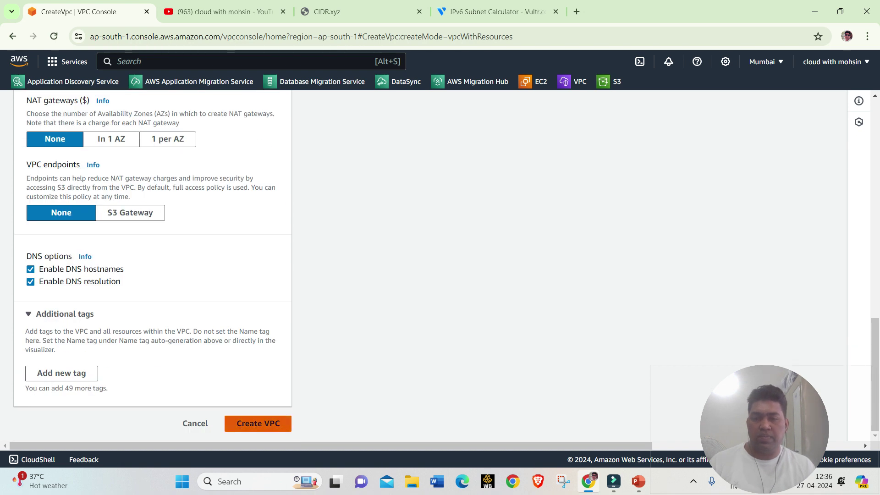
{"action": "left_click", "coordinate": [258, 423]}
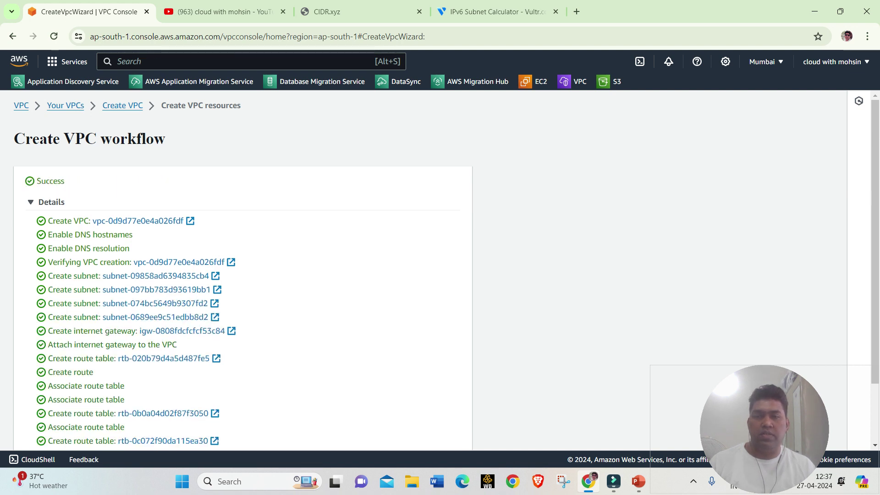
- Review the resources listed in the Create VPC workflow and open the new VPC's details page
{"action": "scroll", "coordinate": [431, 271], "scroll_direction": "down", "scroll_amount": 2}
{"action": "scroll", "coordinate": [431, 271], "scroll_direction": "up", "scroll_amount": 2}
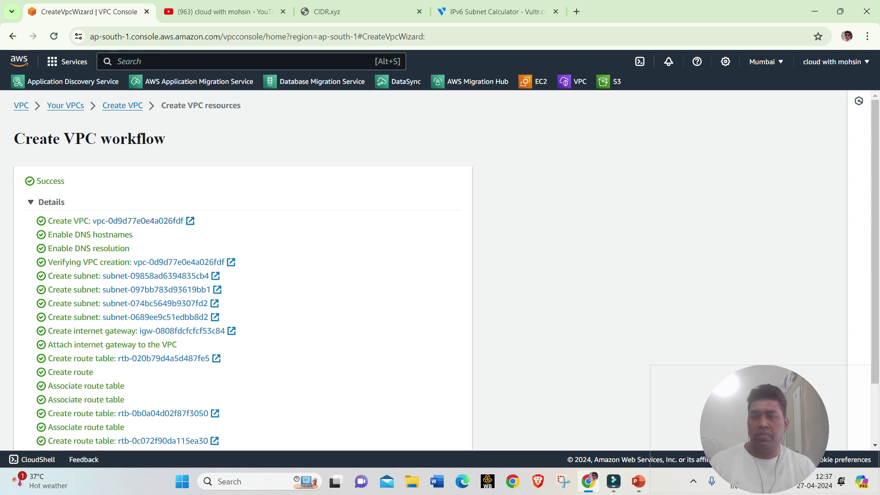
{"action": "scroll", "coordinate": [155, 275], "scroll_direction": "down", "scroll_amount": 2}
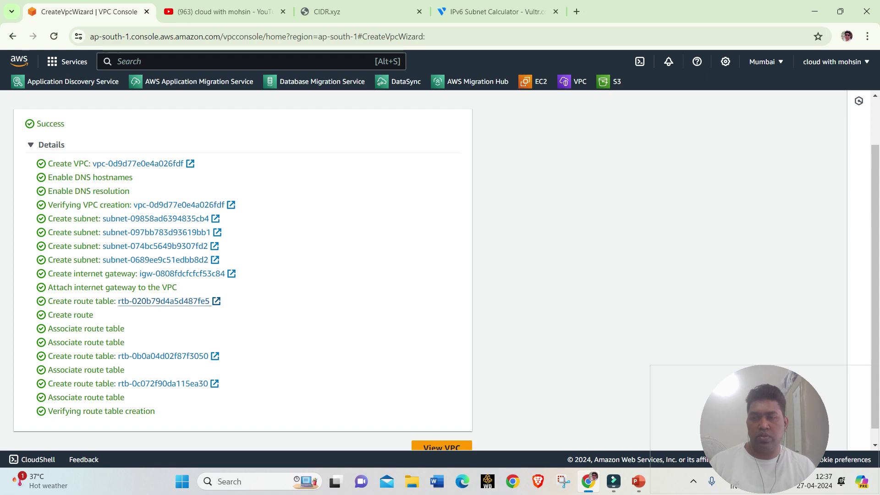
{"action": "scroll", "coordinate": [165, 303], "scroll_direction": "down", "scroll_amount": 1}
{"action": "scroll", "coordinate": [165, 303], "scroll_direction": "down", "scroll_amount": 1}
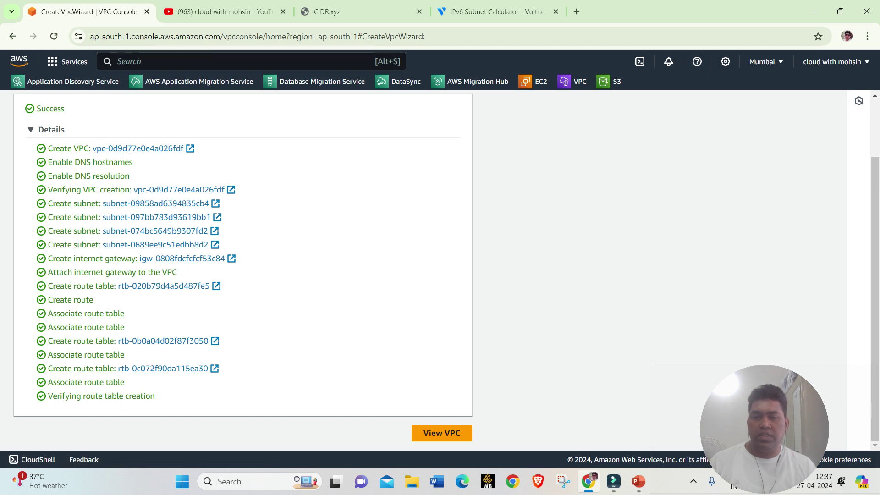
{"action": "scroll", "coordinate": [243, 271], "scroll_direction": "up", "scroll_amount": 3}
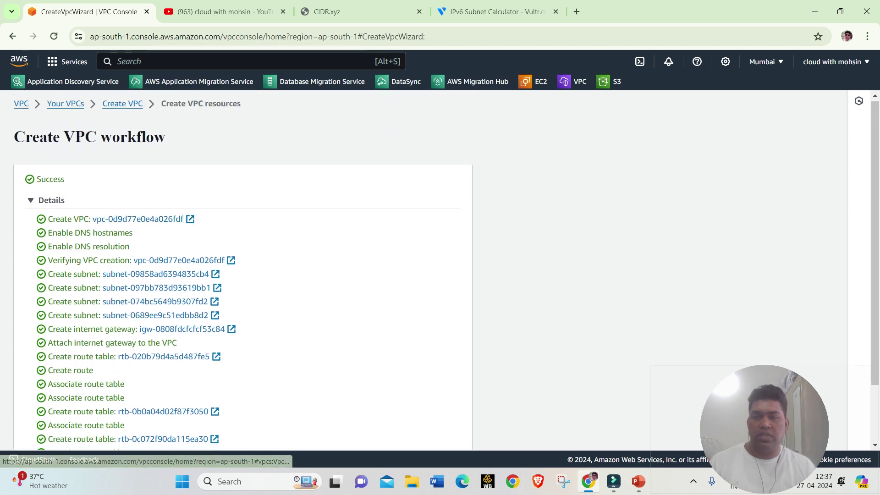
{"action": "scroll", "coordinate": [243, 271], "scroll_direction": "down", "scroll_amount": 3}
{"action": "left_click", "coordinate": [441, 432]}
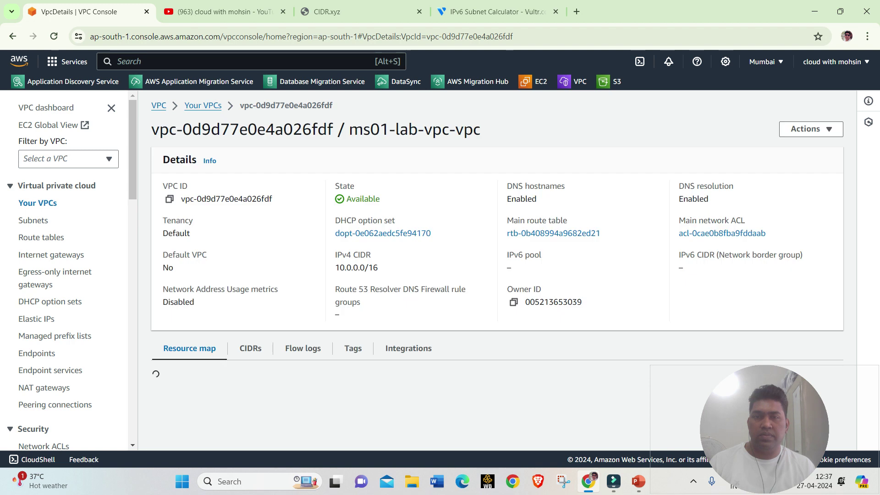
- Examine the new VPC's details, including the IPv6 pool field, and its resource map
{"action": "scroll", "coordinate": [492, 270], "scroll_direction": "down", "scroll_amount": 1}
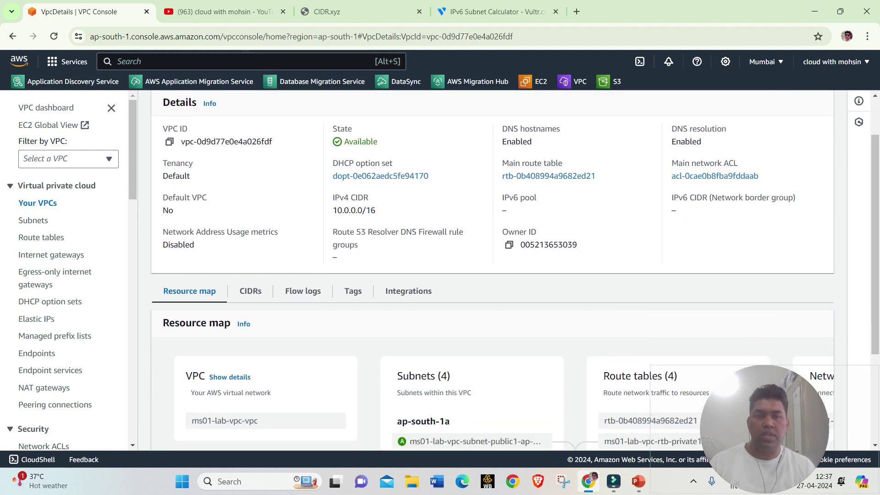
{"action": "scroll", "coordinate": [492, 271], "scroll_direction": "down", "scroll_amount": 1}
{"action": "scroll", "coordinate": [492, 270], "scroll_direction": "up", "scroll_amount": 1}
{"action": "left_click_drag", "start_coordinate": [502, 197], "coordinate": [536, 198]}
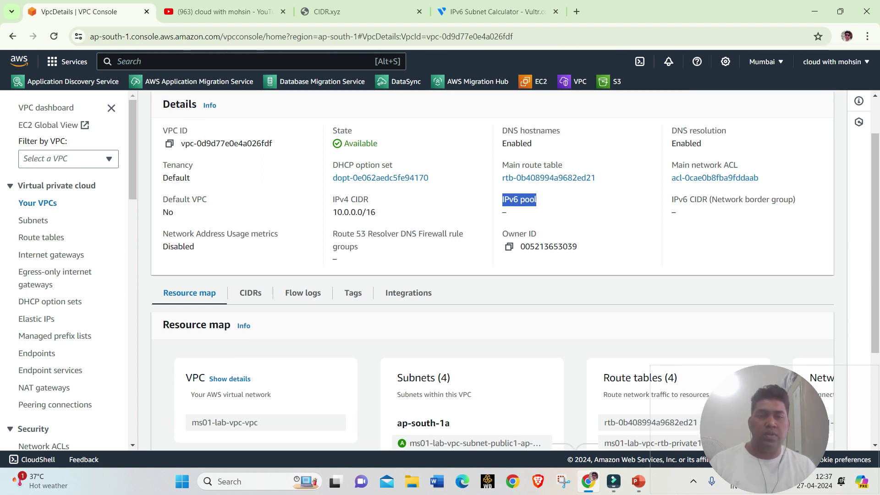
{"action": "scroll", "coordinate": [380, 234], "scroll_direction": "up", "scroll_amount": 1}
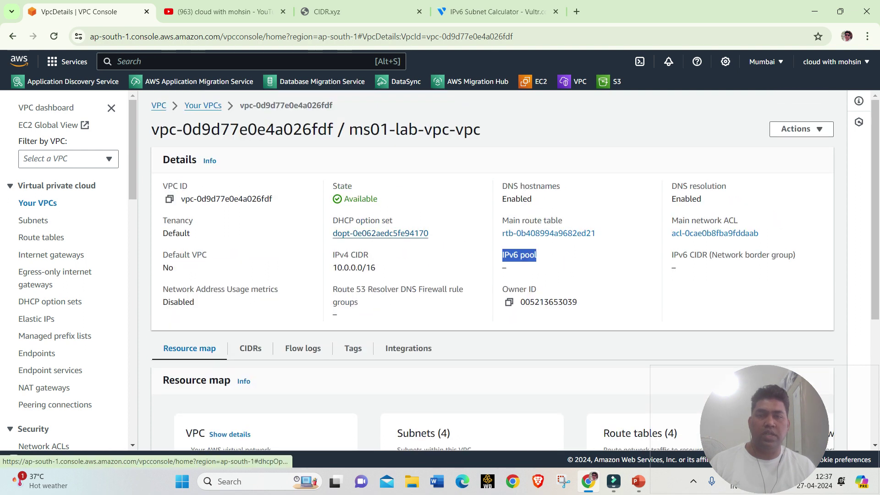
- Go to the list of all VPCs, inspect the IPv4 CIDR of ms01-lab-vpc-vpc, and select that VPC
{"action": "left_click", "coordinate": [203, 105]}
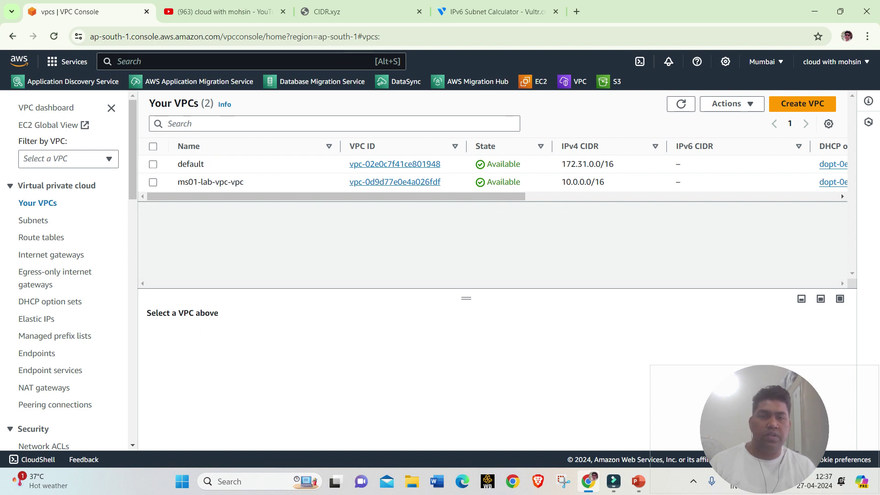
{"action": "scroll", "coordinate": [492, 172], "scroll_direction": "right", "scroll_amount": 10}
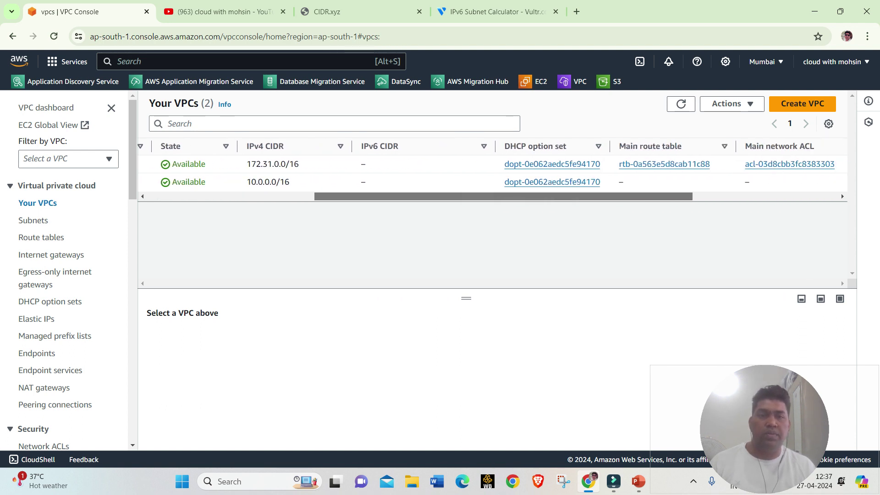
{"action": "scroll", "coordinate": [493, 172], "scroll_direction": "left", "scroll_amount": 8}
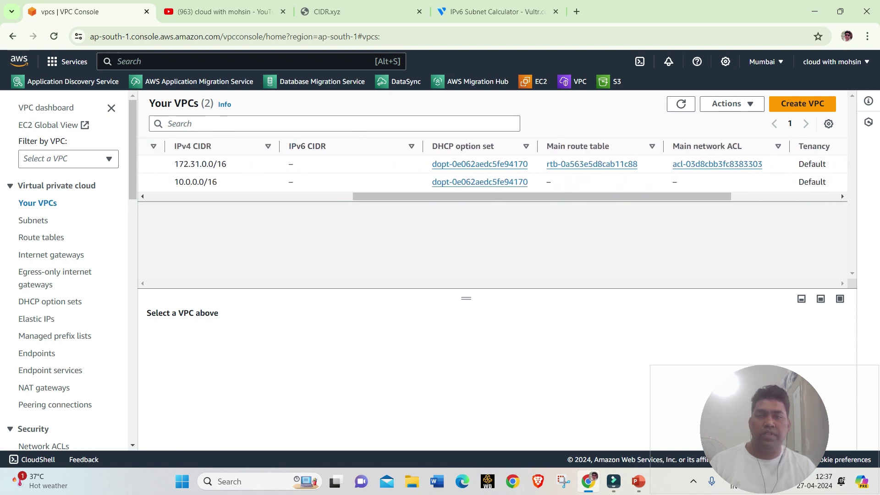
{"action": "triple_click", "coordinate": [196, 182]}
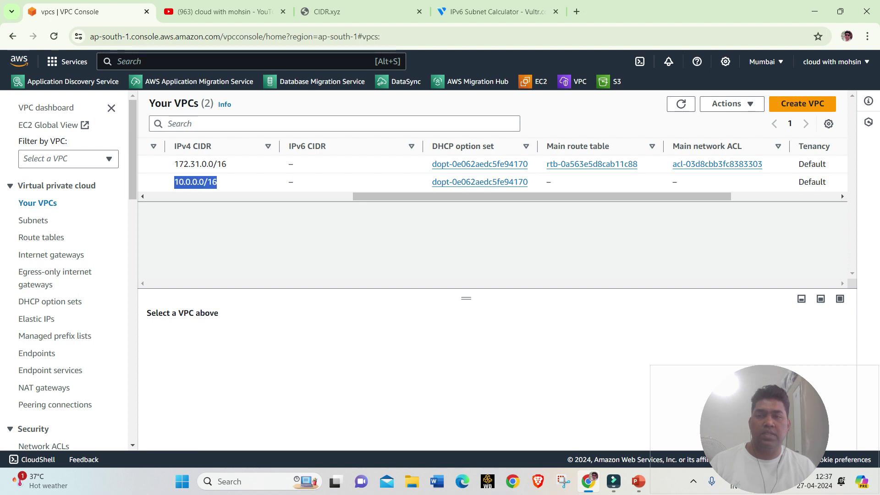
{"action": "left_click", "coordinate": [196, 182]}
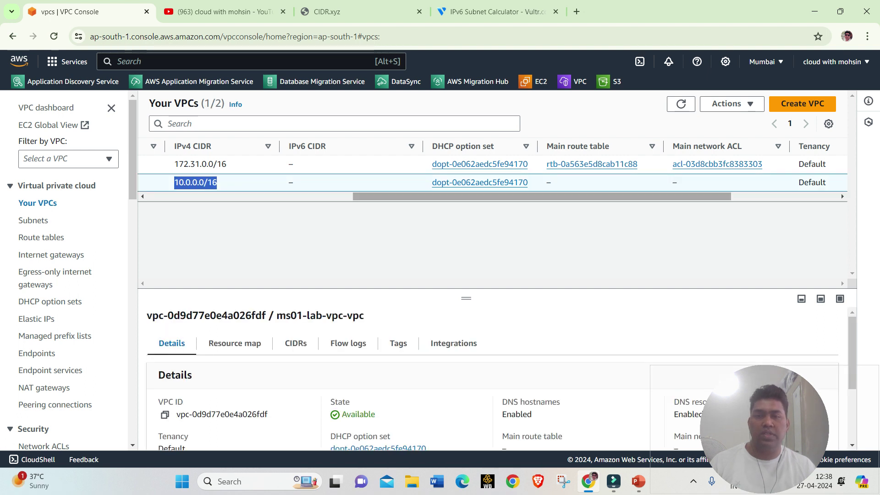
- Open the CIDR editing page for ms01-lab-vpc-vpc, keeping that VPC selected in the list
{"action": "left_click_drag", "start_coordinate": [541, 197], "coordinate": [461, 196]}
{"action": "scroll", "coordinate": [493, 174], "scroll_direction": "left", "scroll_amount": 5}
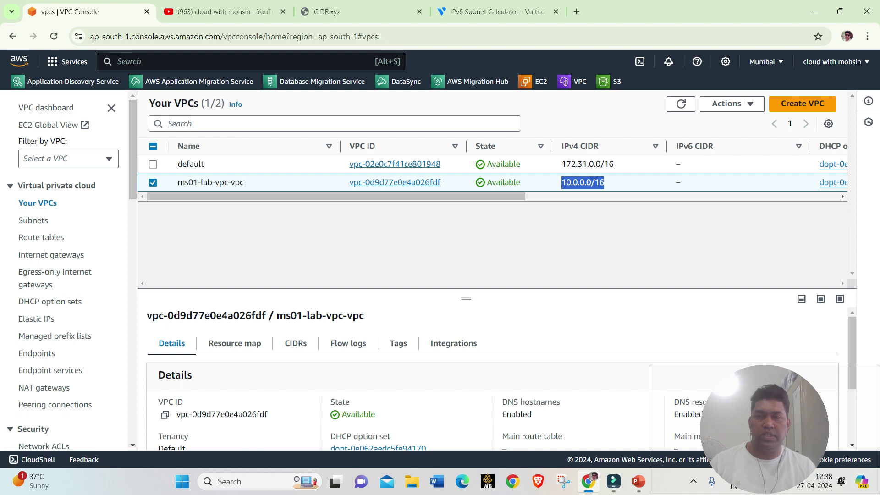
{"action": "left_click", "coordinate": [589, 225]}
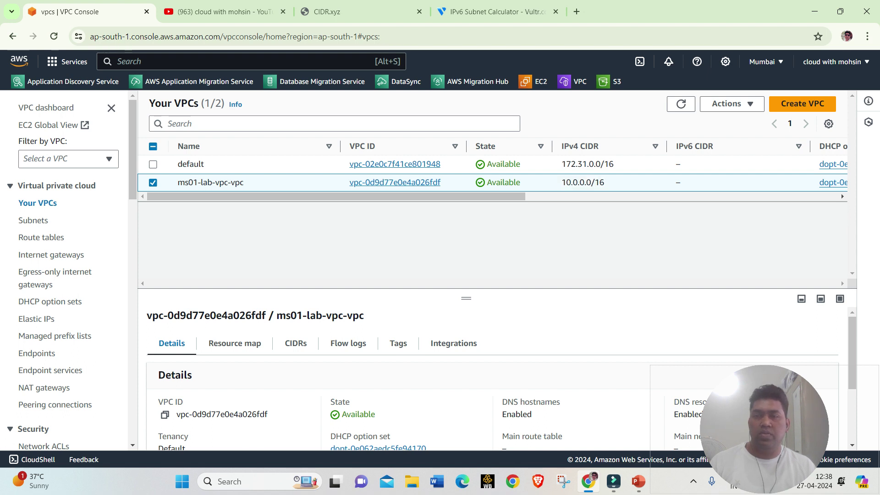
{"action": "left_click", "coordinate": [153, 183]}
{"action": "left_click", "coordinate": [153, 183]}
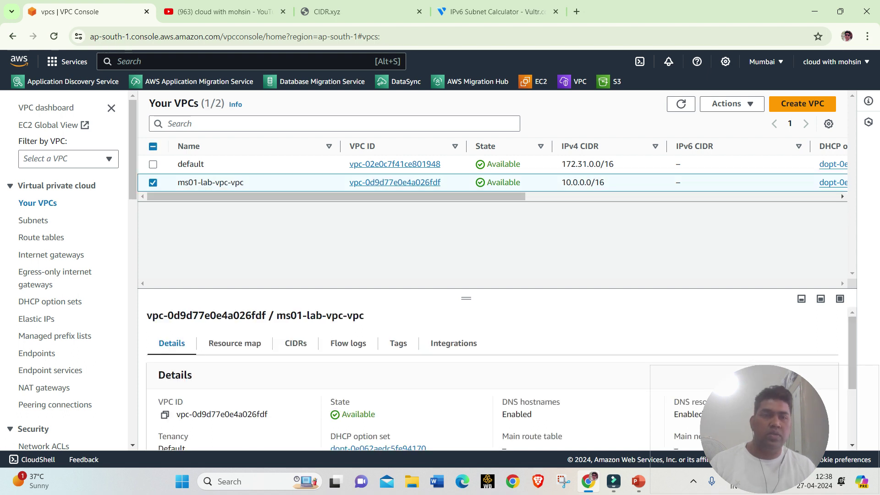
{"action": "left_click", "coordinate": [732, 104]}
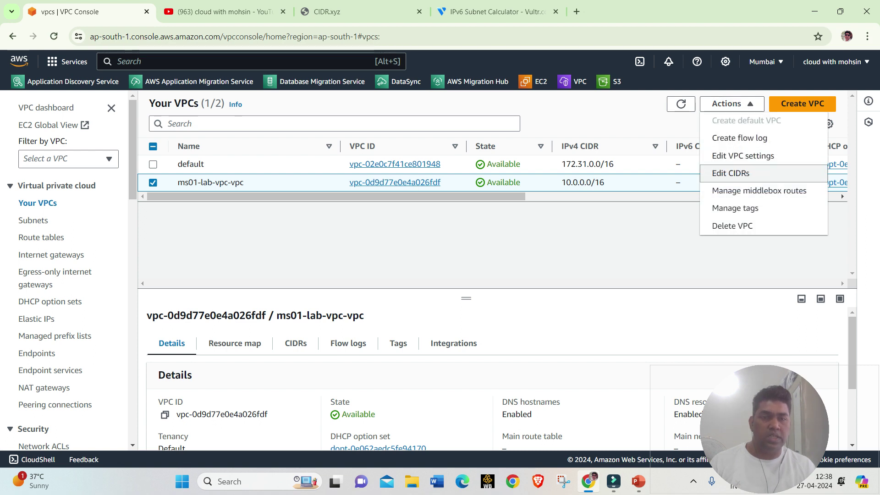
{"action": "left_click", "coordinate": [731, 173]}
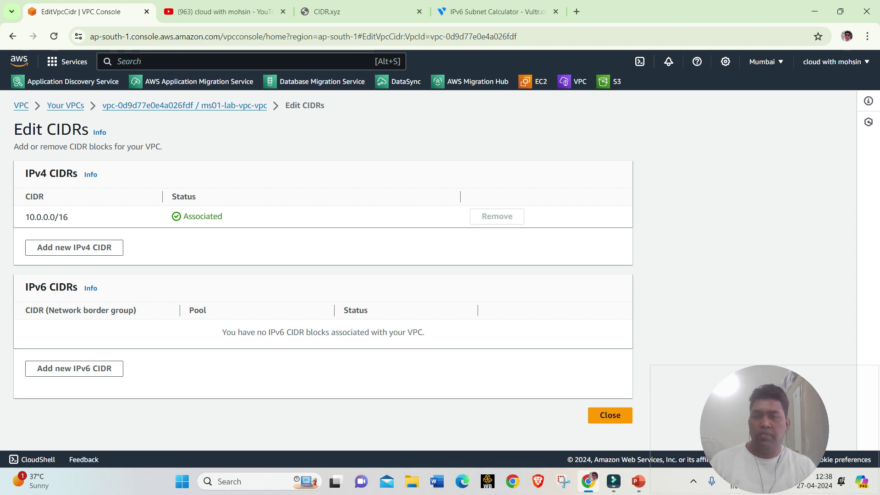
- Check the existing IPv4 CIDR entry and the IPv6 CIDRs section of the VPC
{"action": "left_click_drag", "start_coordinate": [26, 217], "coordinate": [68, 218]}
{"action": "left_click", "coordinate": [73, 217]}
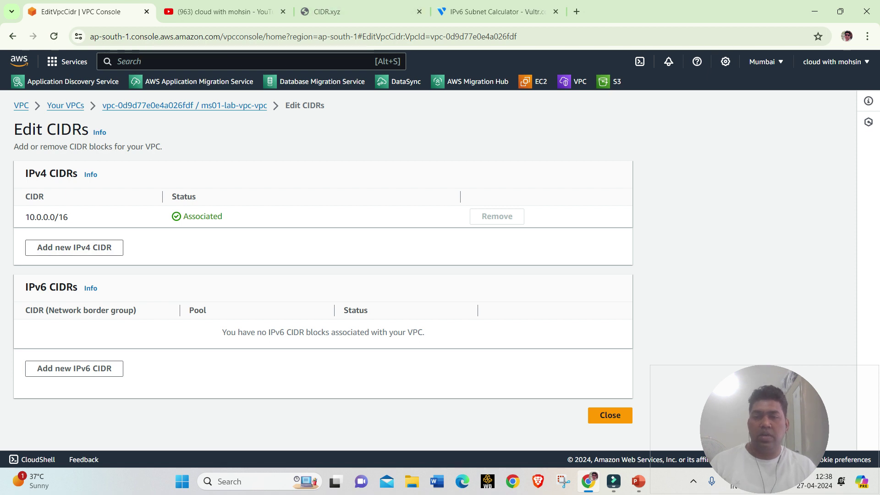
{"action": "left_click_drag", "start_coordinate": [268, 331], "coordinate": [424, 332]}
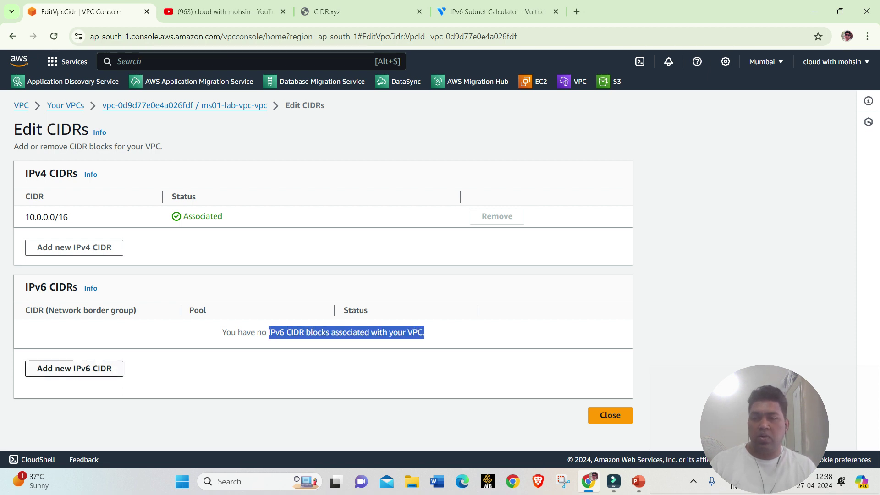
- Start adding an IPv6 CIDR and check which pools the owned-by-me and IPAM-allocated options offer
{"action": "left_click", "coordinate": [75, 369]}
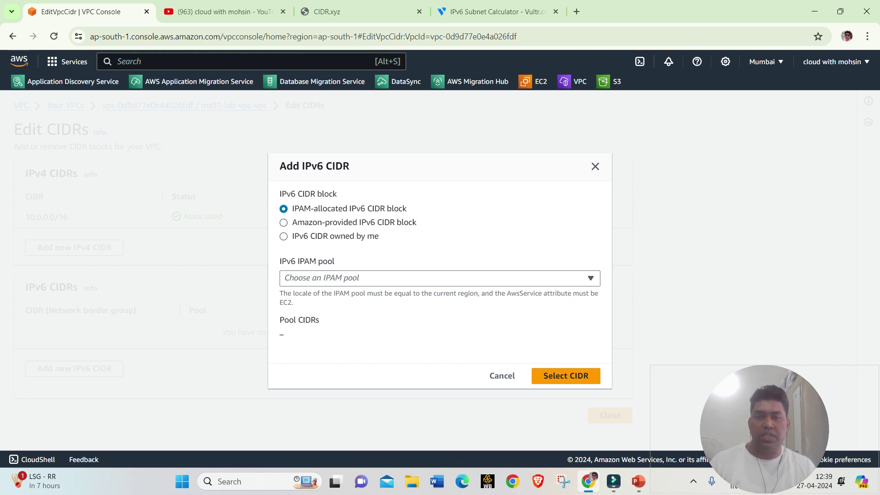
{"action": "left_click", "coordinate": [284, 236]}
{"action": "left_click", "coordinate": [441, 288]}
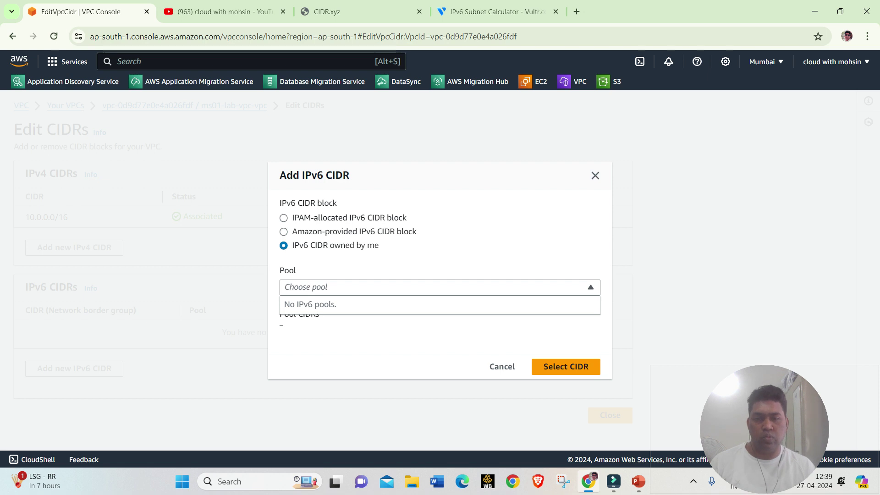
{"action": "left_click", "coordinate": [590, 288]}
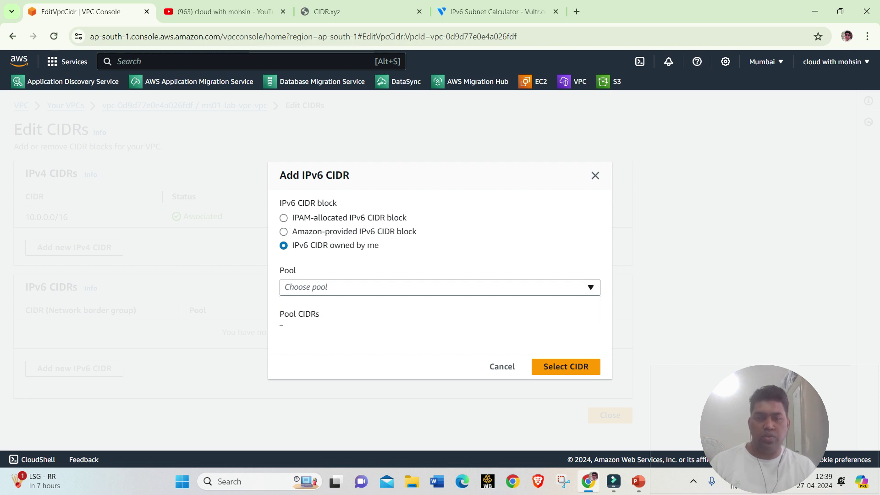
{"action": "left_click", "coordinate": [284, 218]}
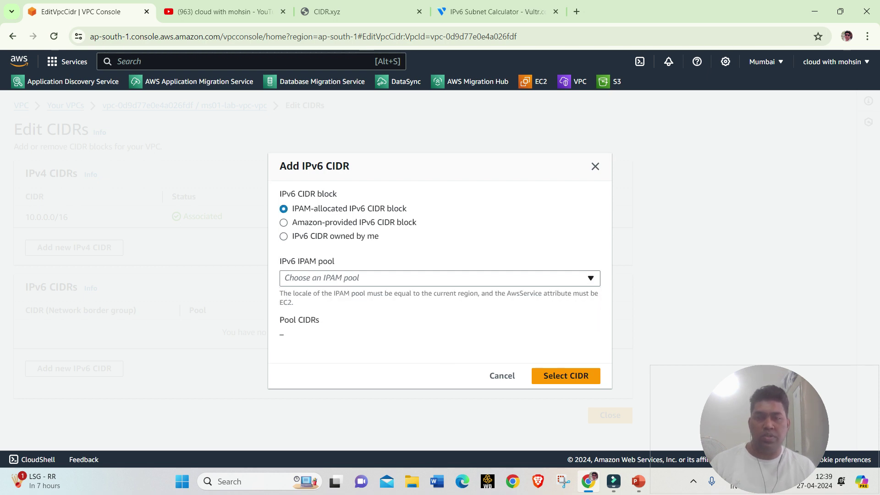
{"action": "left_click", "coordinate": [590, 278]}
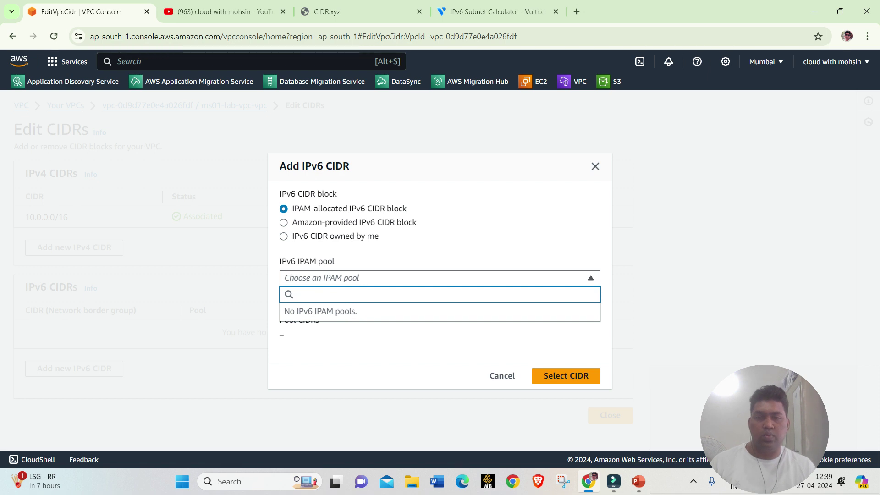
{"action": "left_click", "coordinate": [590, 277]}
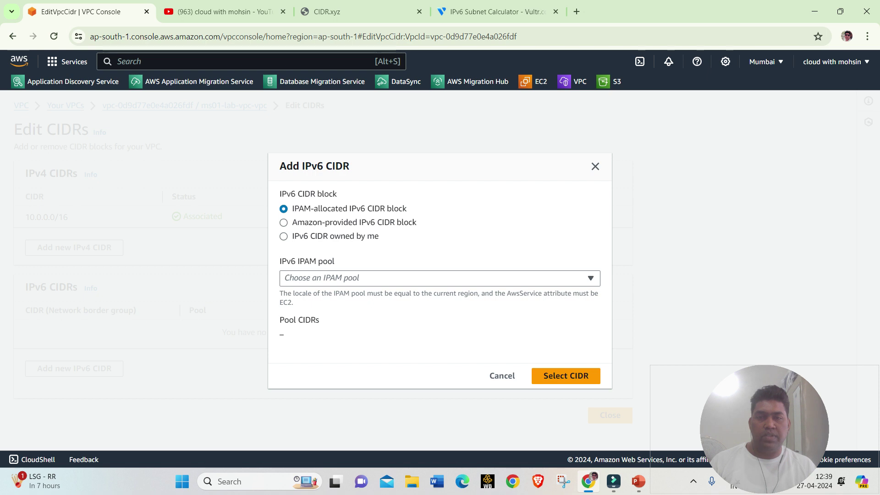
- Associate an Amazon-provided IPv6 CIDR block with the VPC, using the network border group ap-south-1
{"action": "left_click", "coordinate": [284, 223]}
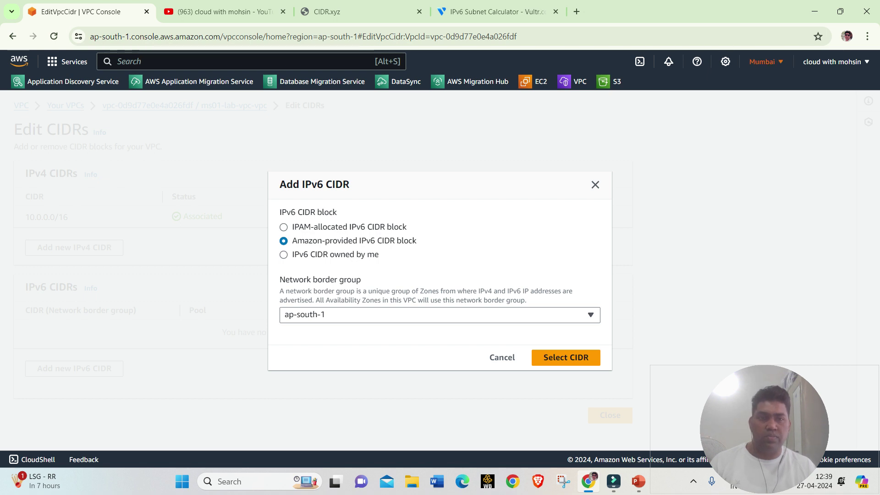
{"action": "left_click", "coordinate": [590, 314]}
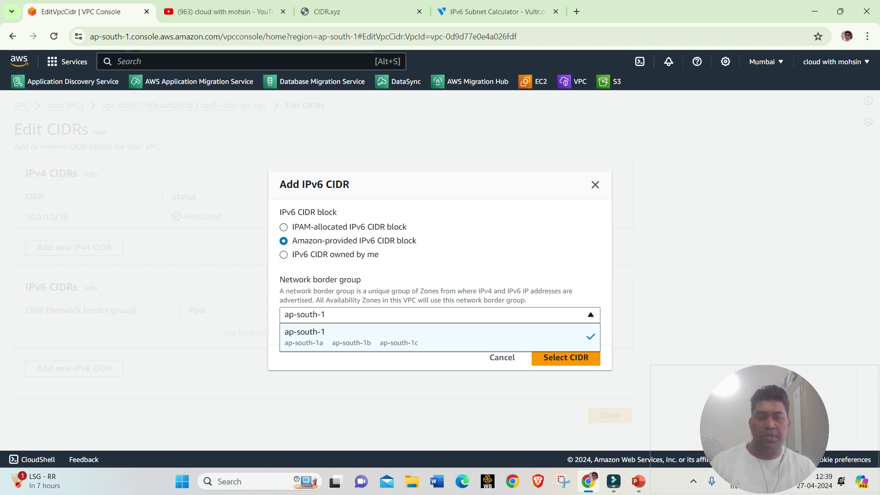
{"action": "key", "text": "Escape"}
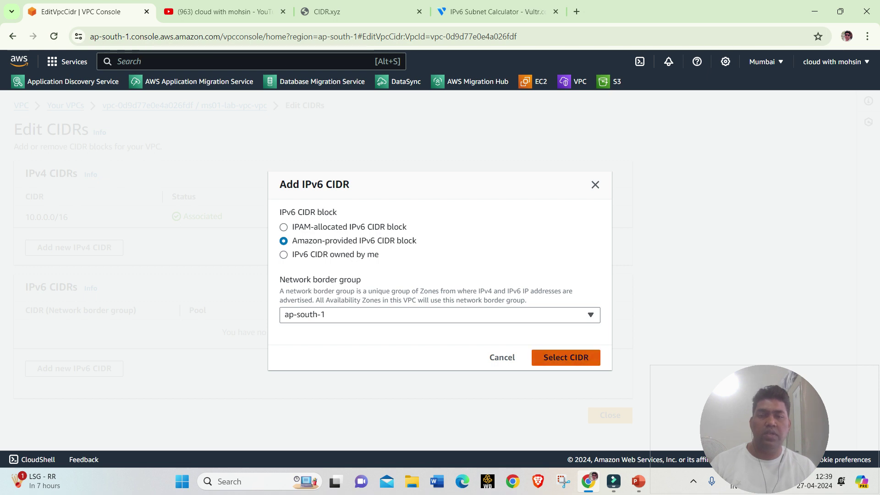
{"action": "left_click", "coordinate": [566, 358]}
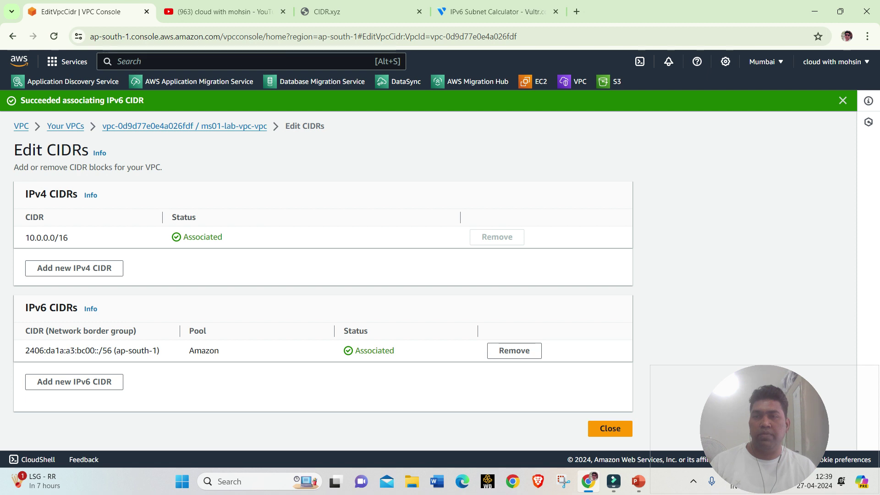
- Examine the newly associated IPv6 CIDR, its status and its pool
{"action": "left_click_drag", "start_coordinate": [26, 351], "coordinate": [395, 351]}
{"action": "left_click", "coordinate": [404, 352]}
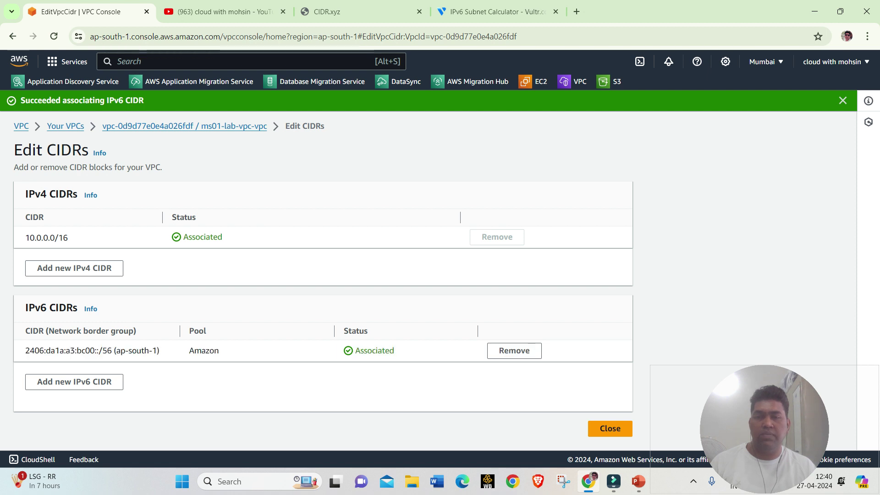
{"action": "left_click_drag", "start_coordinate": [189, 351], "coordinate": [219, 351]}
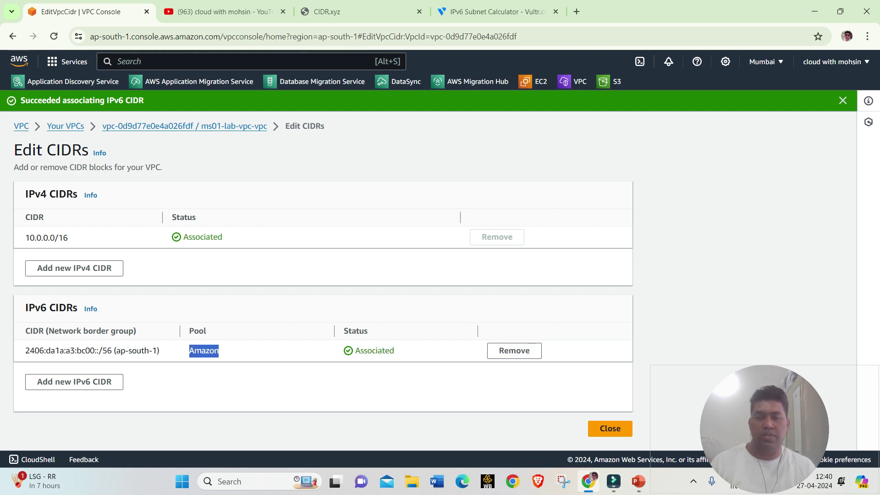
{"action": "left_click", "coordinate": [239, 352]}
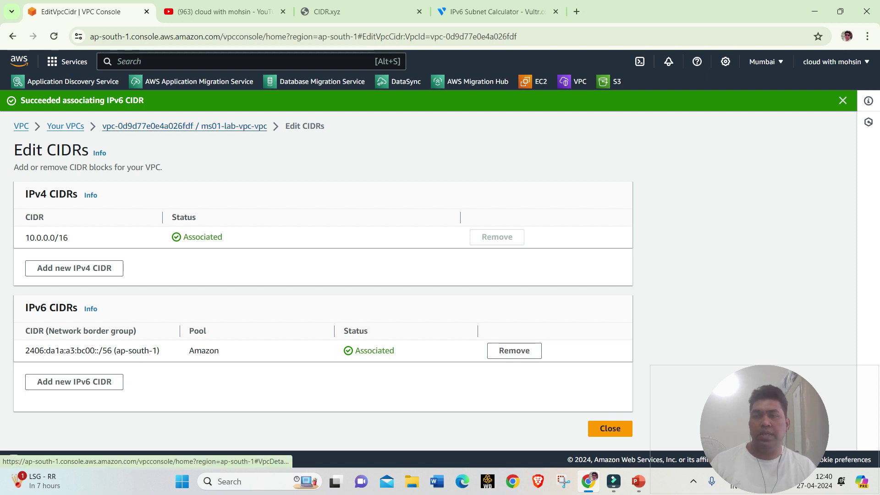
- Return to the list of all VPCs through the VPC's details page and inspect the IPv6 CIDR of ms01-lab-vpc-vpc
{"action": "left_click", "coordinate": [184, 127]}
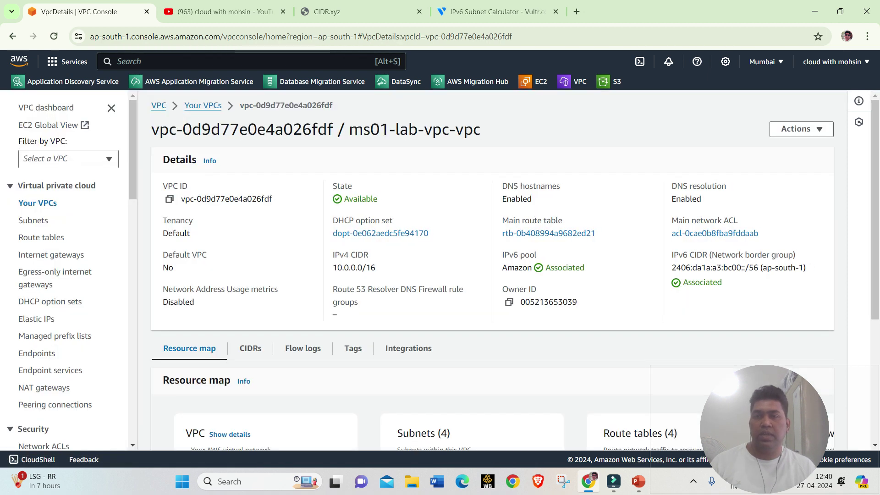
{"action": "left_click", "coordinate": [204, 105]}
{"action": "left_click_drag", "start_coordinate": [256, 197], "coordinate": [272, 197]}
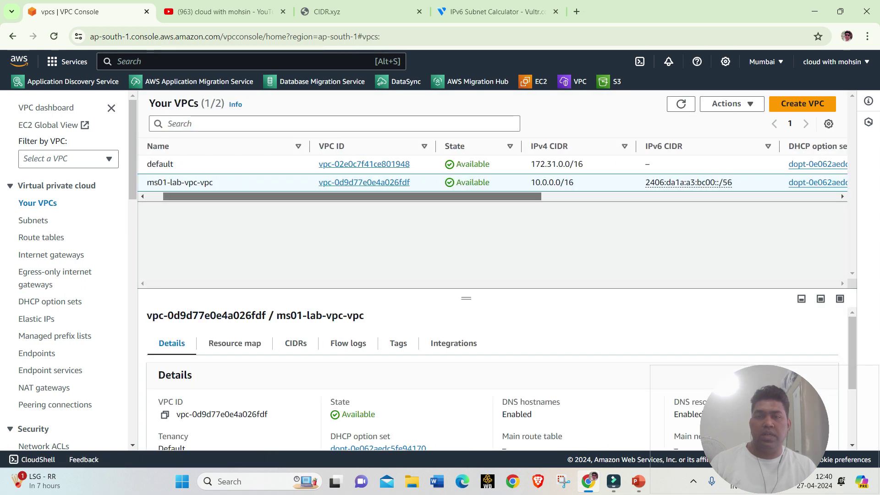
{"action": "scroll", "coordinate": [493, 170], "scroll_direction": "right", "scroll_amount": 6}
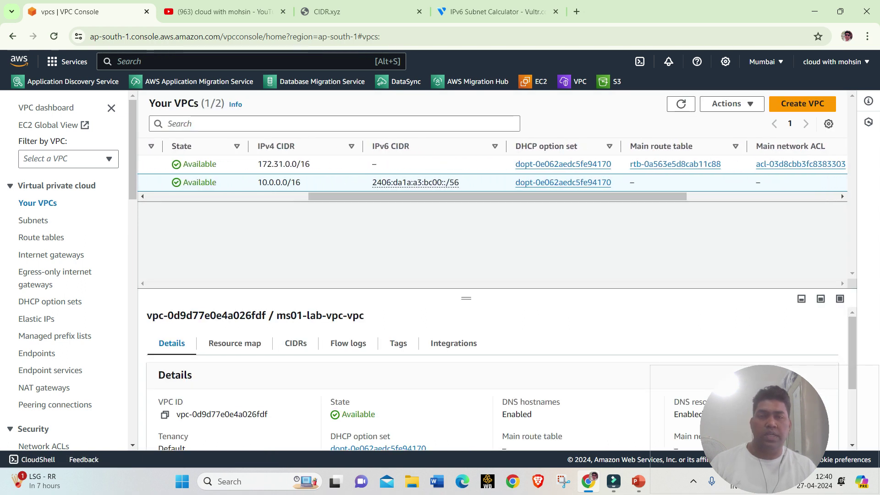
{"action": "left_click_drag", "start_coordinate": [372, 182], "coordinate": [460, 182]}
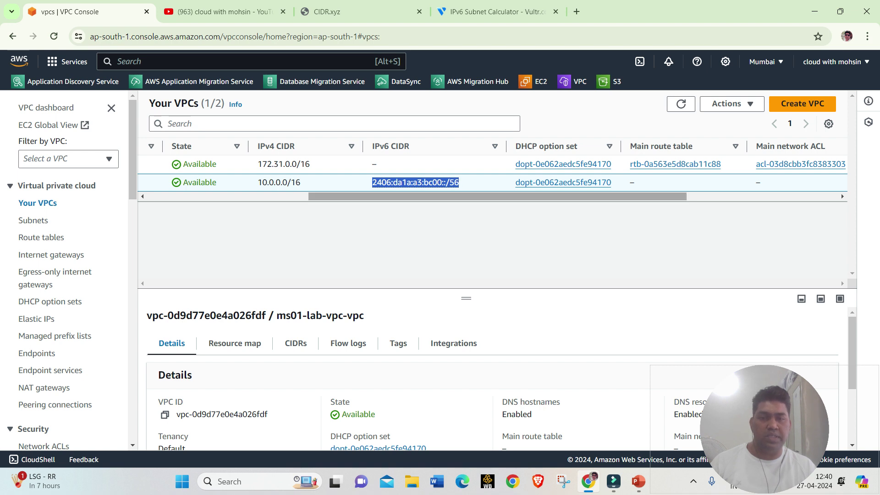
- Review the remaining columns of the VPC list, from DHCP option set to owner ID
{"action": "scroll", "coordinate": [493, 171], "scroll_direction": "right", "scroll_amount": 5}
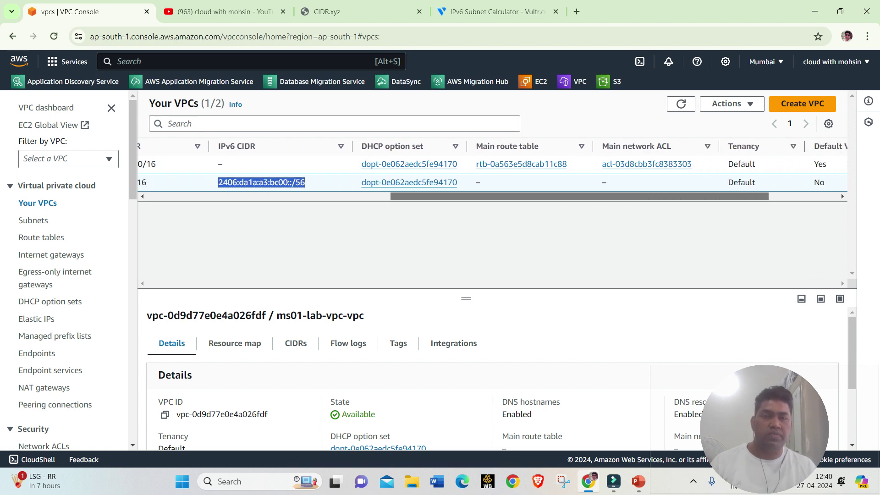
{"action": "left_click_drag", "start_coordinate": [580, 196], "coordinate": [578, 196]}
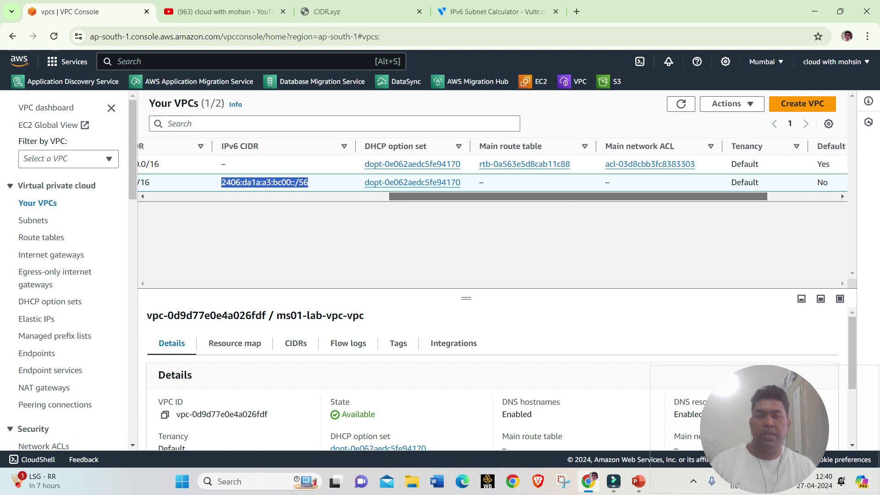
{"action": "scroll", "coordinate": [493, 171], "scroll_direction": "left", "scroll_amount": 2}
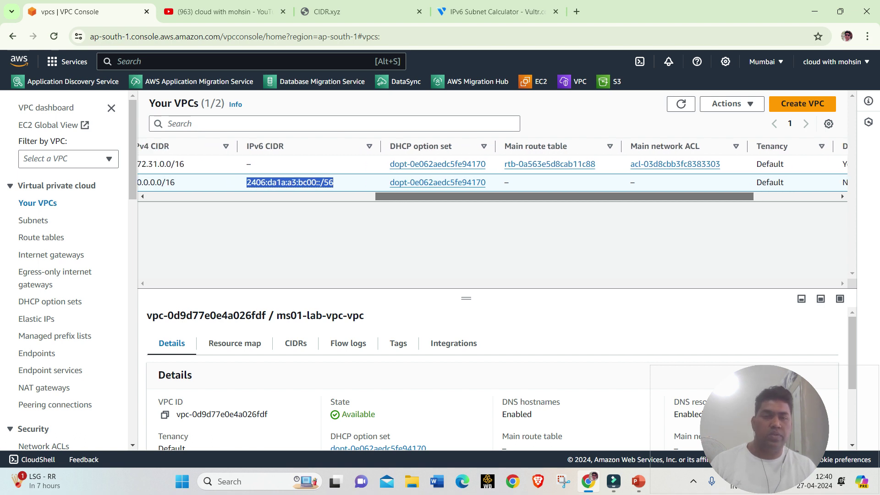
{"action": "scroll", "coordinate": [493, 170], "scroll_direction": "right", "scroll_amount": 4}
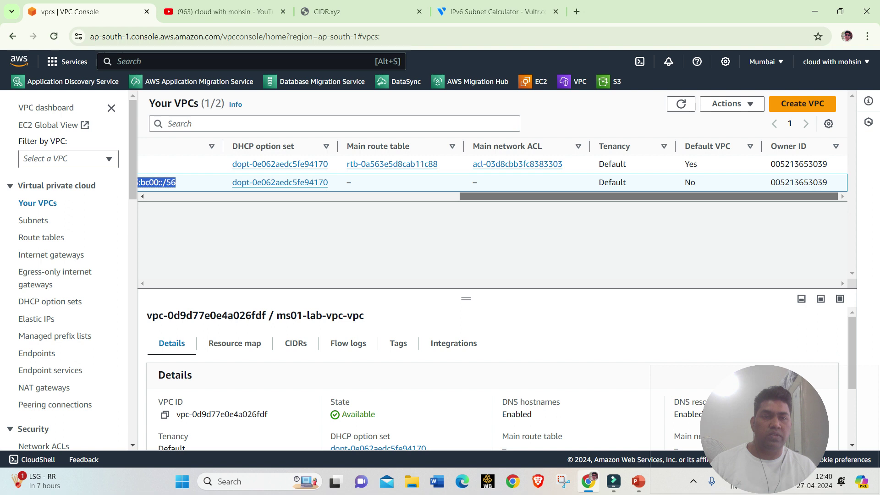
{"action": "scroll", "coordinate": [493, 170], "scroll_direction": "left", "scroll_amount": 11}
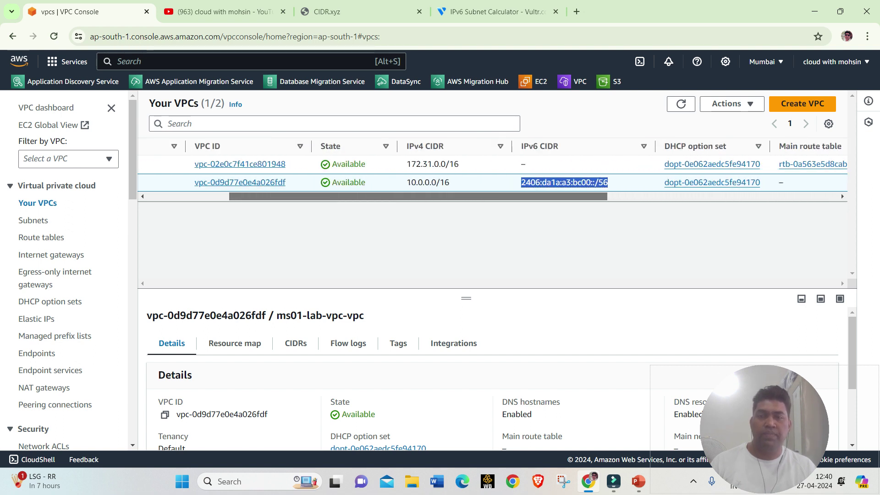
{"action": "scroll", "coordinate": [493, 171], "scroll_direction": "left", "scroll_amount": 4}
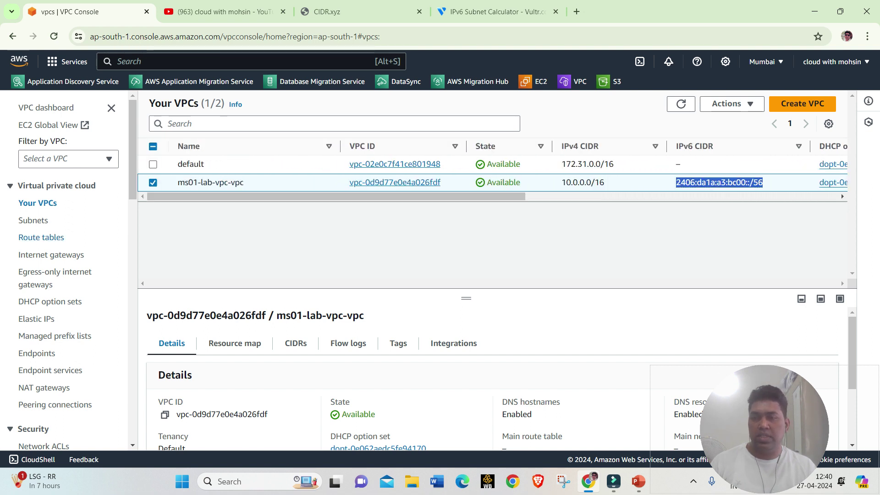
- Go to the subnets list, refresh it and review the subnets belonging to ms01-lab-vpc-vpc
{"action": "left_click", "coordinate": [34, 221]}
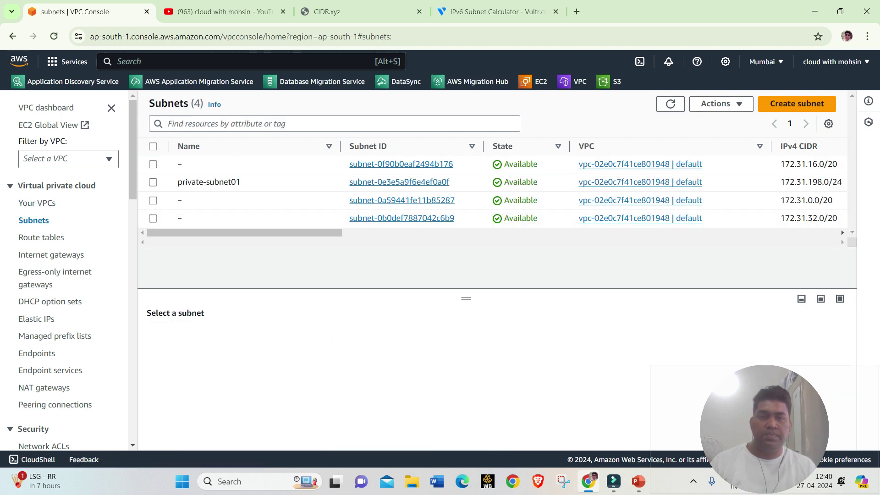
{"action": "left_click", "coordinate": [671, 104]}
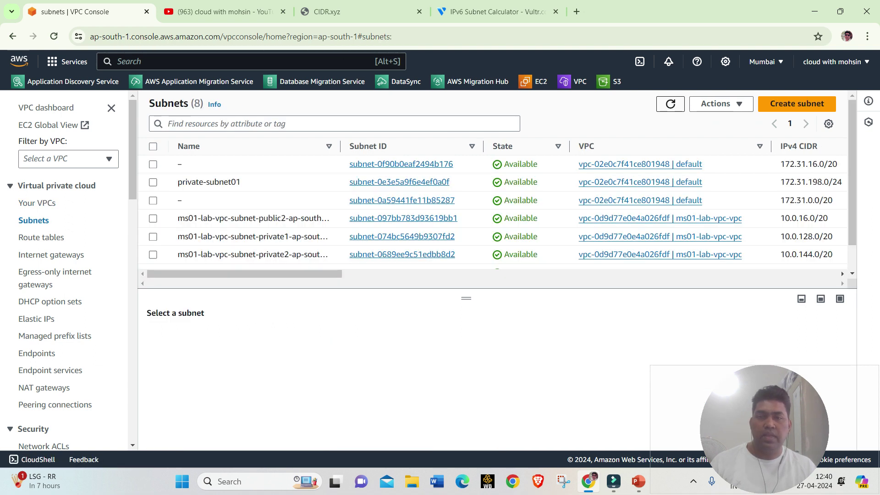
{"action": "scroll", "coordinate": [252, 216], "scroll_direction": "down", "scroll_amount": 1}
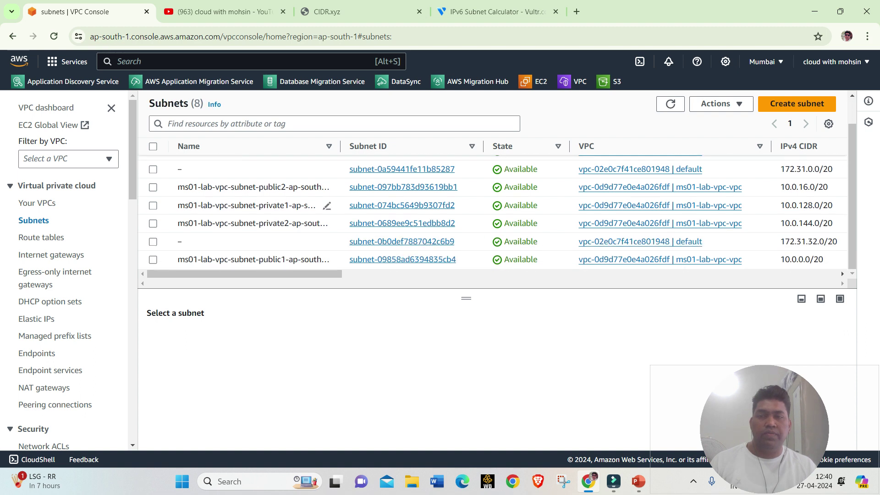
{"action": "scroll", "coordinate": [275, 219], "scroll_direction": "up", "scroll_amount": 1}
{"action": "left_click", "coordinate": [671, 104]}
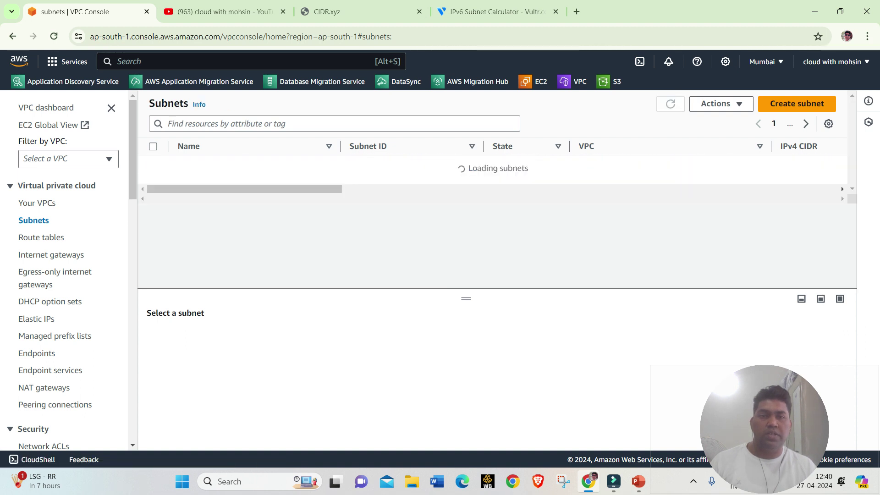
{"action": "left_click", "coordinate": [671, 104]}
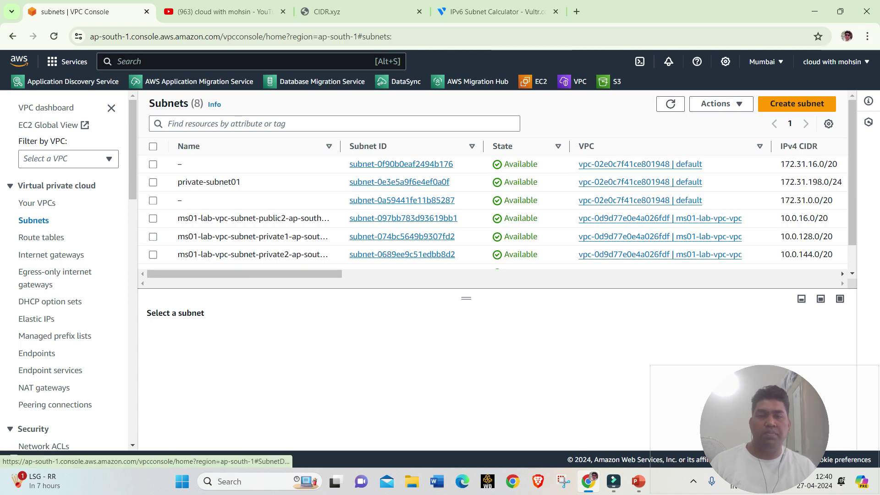
- Refresh the subnets list and sort it by VPC in descending order
{"action": "scroll", "coordinate": [399, 215], "scroll_direction": "down", "scroll_amount": 1}
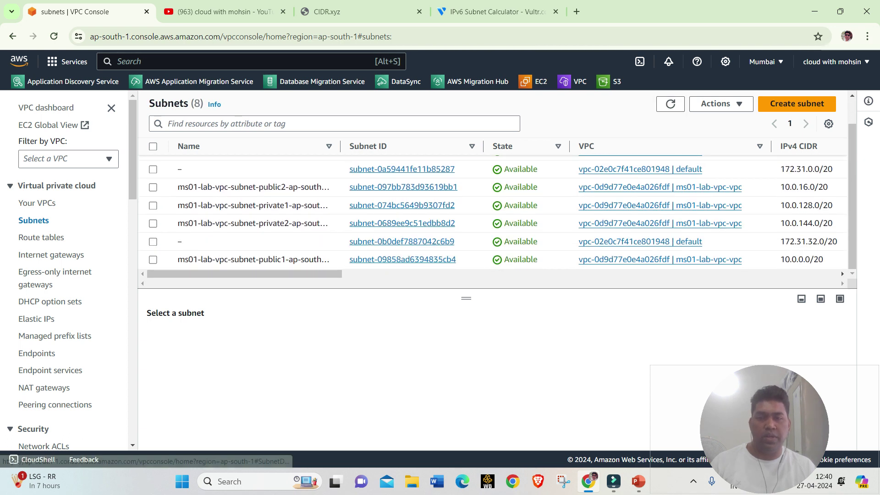
{"action": "left_click", "coordinate": [671, 104]}
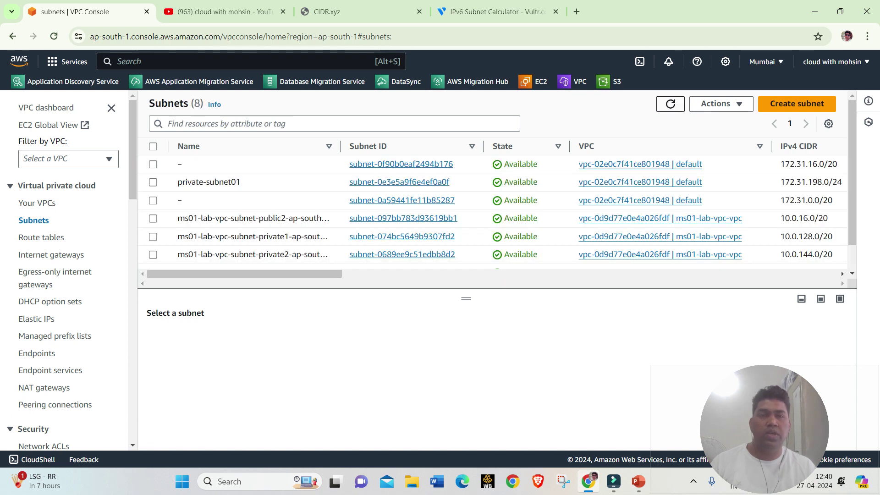
{"action": "scroll", "coordinate": [493, 211], "scroll_direction": "down", "scroll_amount": 1}
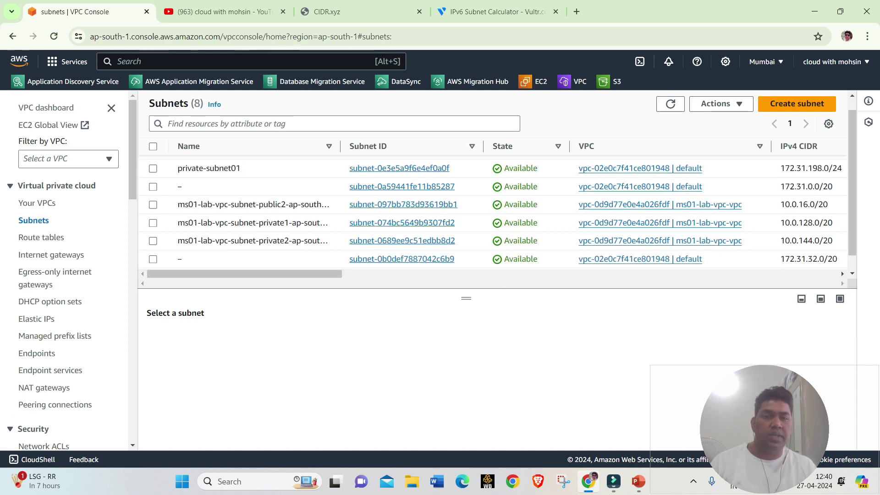
{"action": "scroll", "coordinate": [493, 211], "scroll_direction": "up", "scroll_amount": 1}
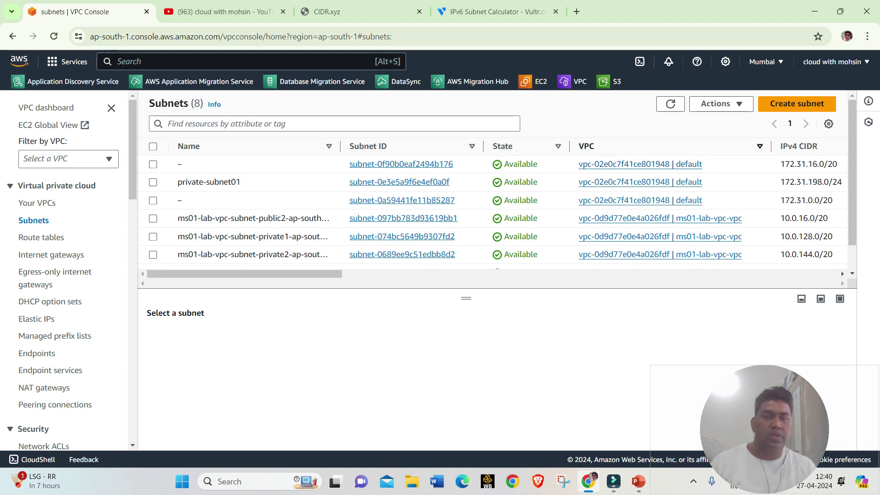
{"action": "left_click", "coordinate": [586, 146]}
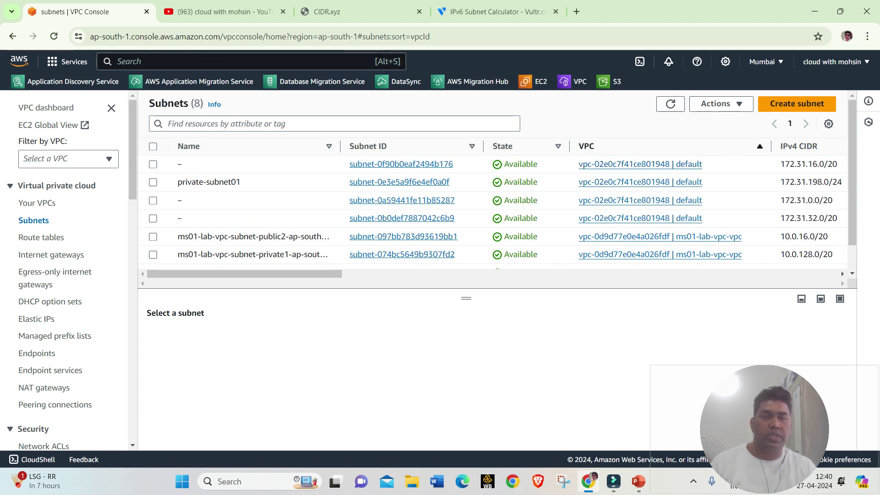
{"action": "left_click", "coordinate": [587, 146]}
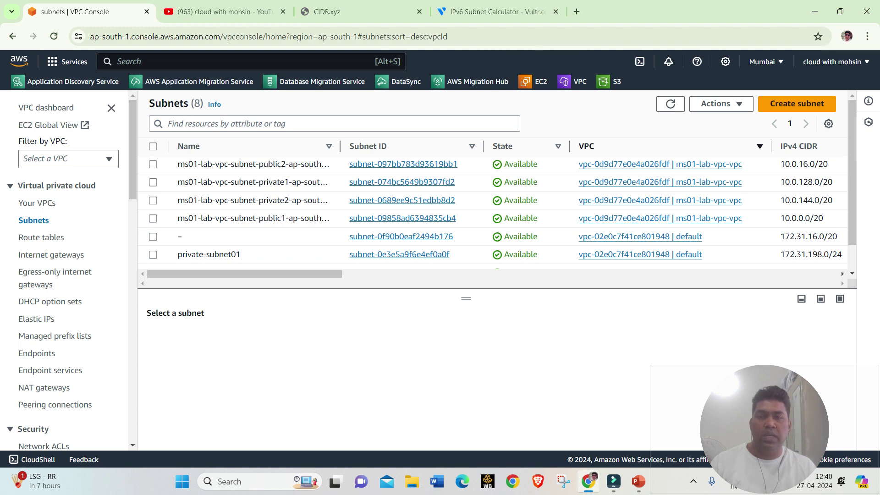
- Widen the Name column of the subnets list and inspect the full names of the two public ms01-lab-vpc subnets
{"action": "left_click_drag", "start_coordinate": [340, 146], "coordinate": [383, 146]}
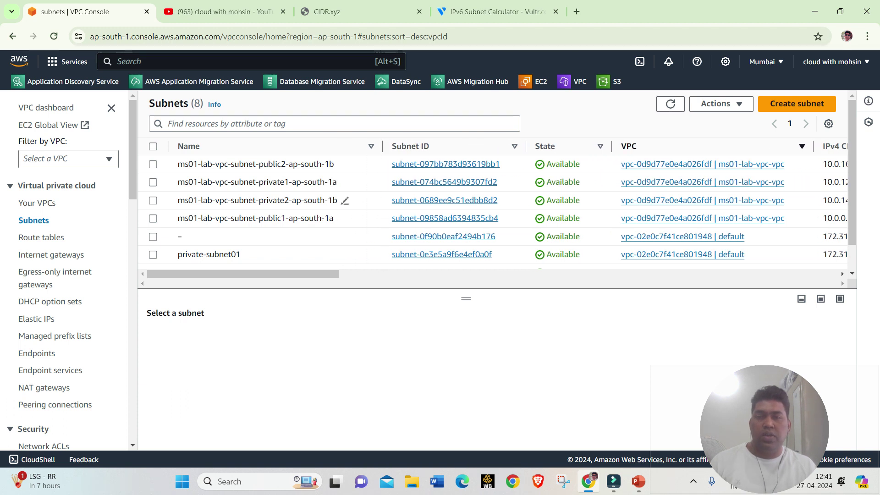
{"action": "left_click_drag", "start_coordinate": [264, 218], "coordinate": [329, 219]}
{"action": "left_click_drag", "start_coordinate": [259, 164], "coordinate": [329, 164]}
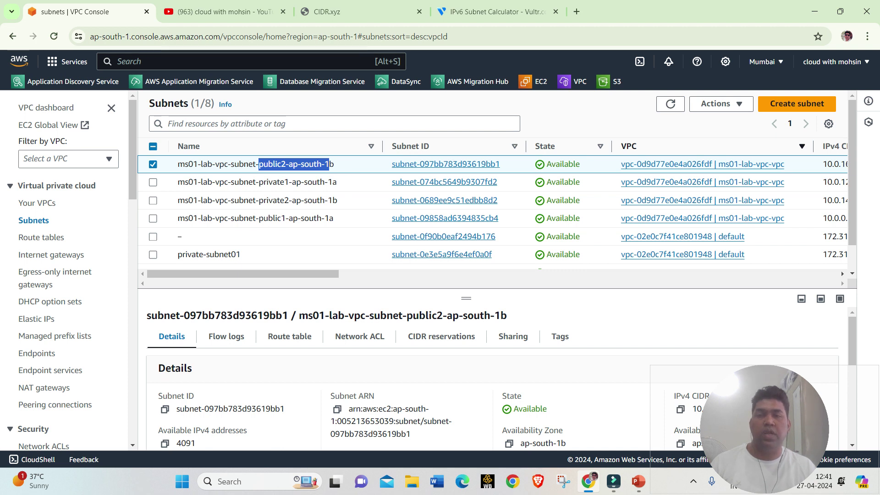
{"action": "left_click", "coordinate": [153, 164]}
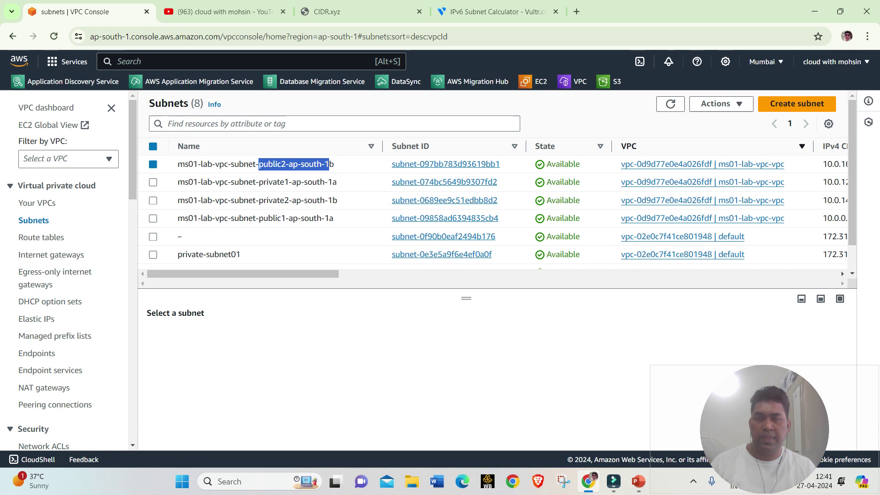
{"action": "left_click_drag", "start_coordinate": [220, 274], "coordinate": [243, 273]}
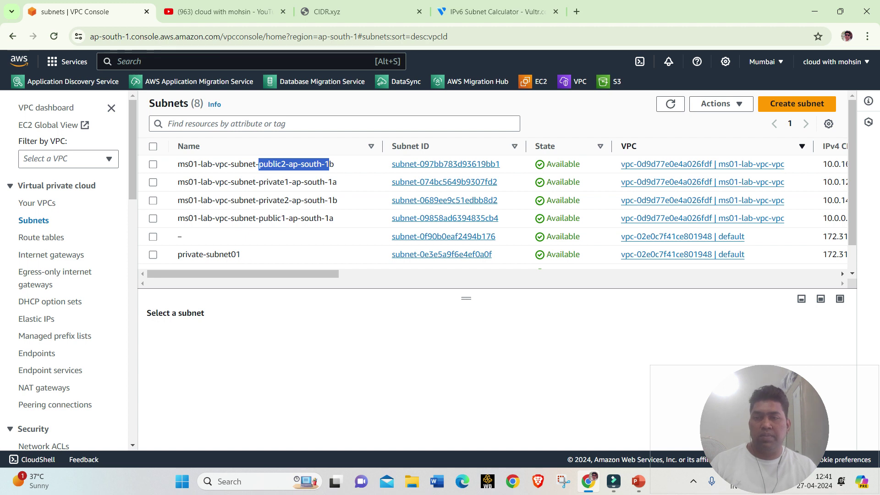
- Add an IPv6 CIDR entry to the subnet ms01-lab-vpc-subnet-public1-ap-south-1a, using the VPC CIDR block 2406:da1a:a3:bc00::/56
{"action": "left_click", "coordinate": [153, 219]}
{"action": "left_click", "coordinate": [721, 104]}
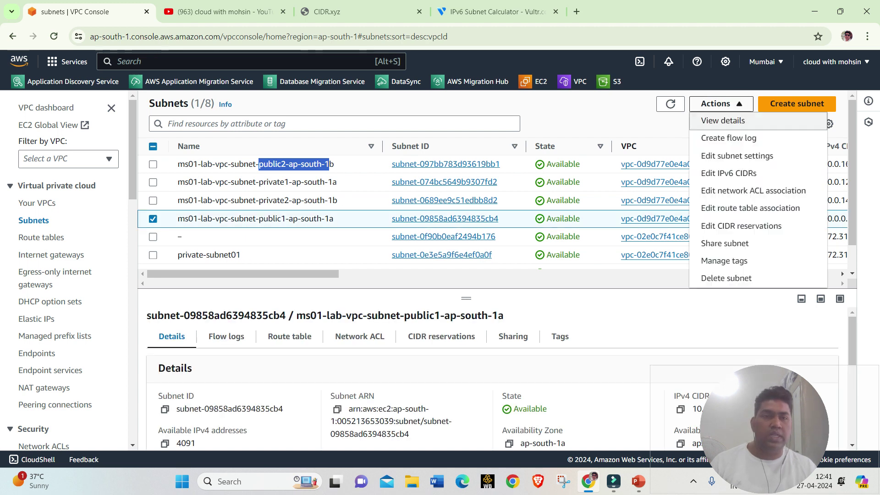
{"action": "left_click", "coordinate": [728, 173]}
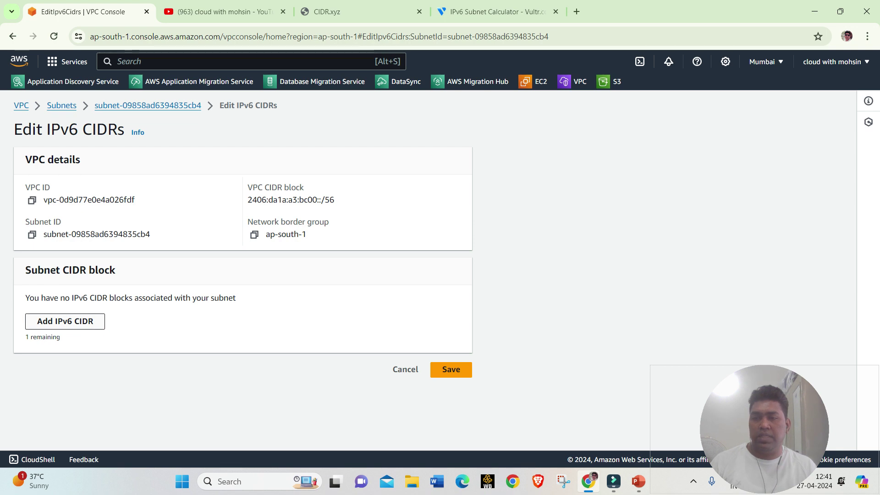
{"action": "left_click", "coordinate": [64, 321]}
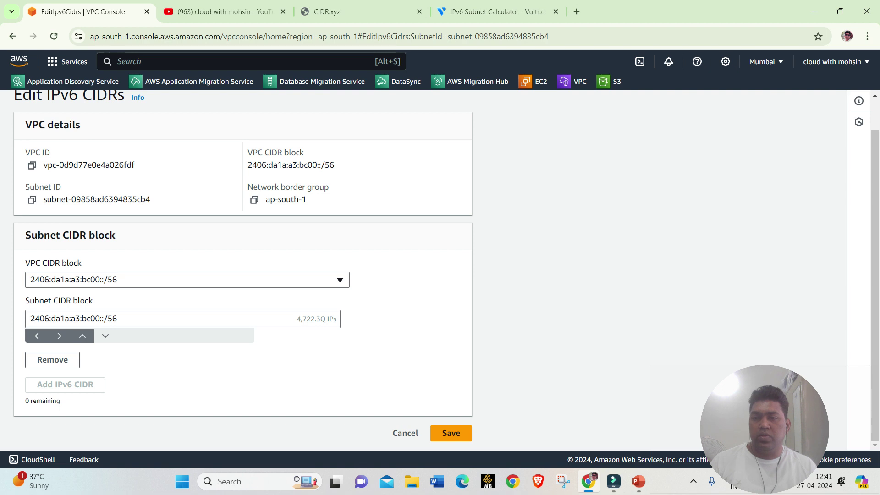
{"action": "left_click", "coordinate": [187, 280]}
{"action": "left_click", "coordinate": [183, 300]}
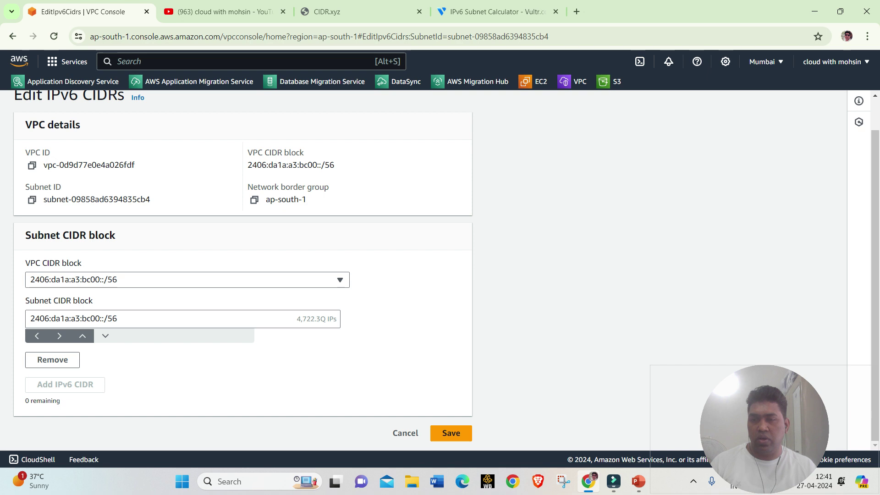
- Set the subnet CIDR block of ms01-lab-vpc-subnet-public1-ap-south-1a to 2406:da1a:a3:bc00::/64
{"action": "left_click", "coordinate": [99, 319]}
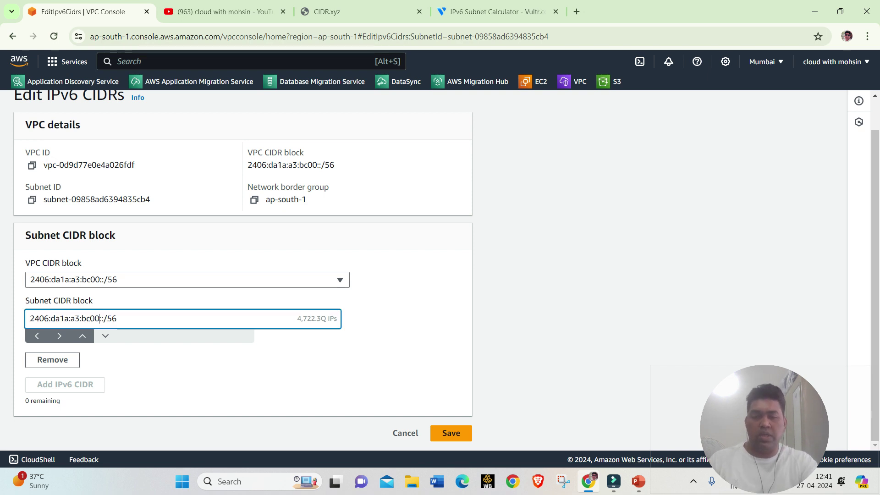
{"action": "key", "text": "BackSpace"}
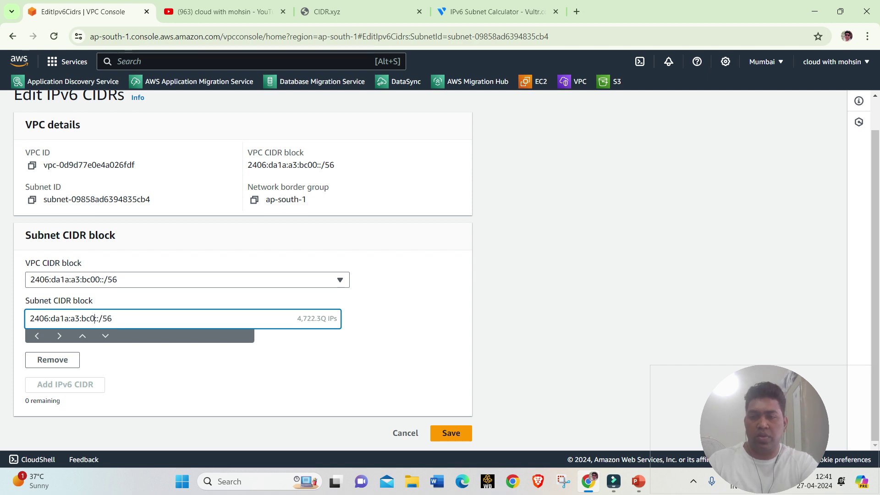
{"action": "type", "text": "0"}
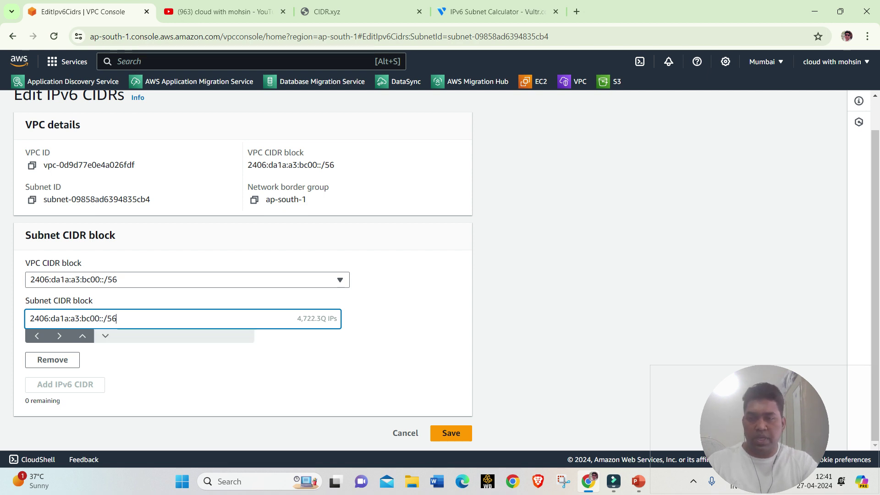
{"action": "key", "text": "BackSpace"}
{"action": "key", "text": "BackSpace"}
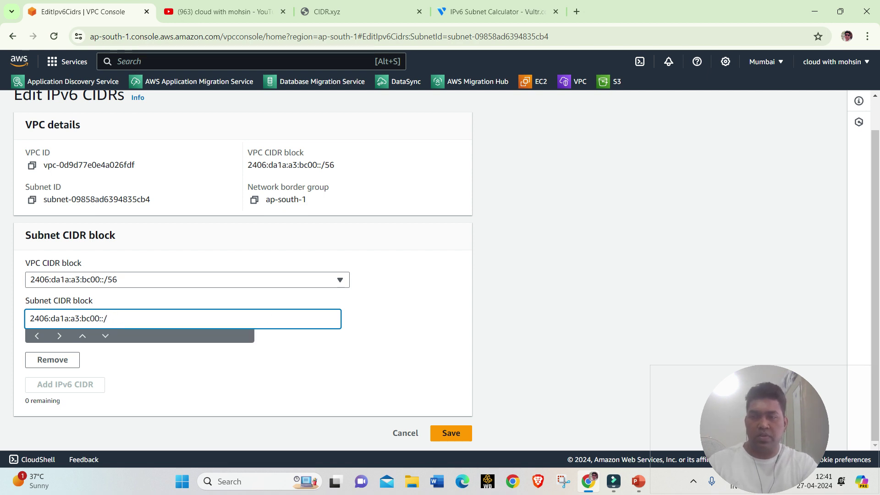
{"action": "type", "text": "564"}
{"action": "key", "text": "BackSpace"}
{"action": "key", "text": "BackSpace"}
{"action": "key", "text": "BackSpace"}
{"action": "type", "text": "564"}
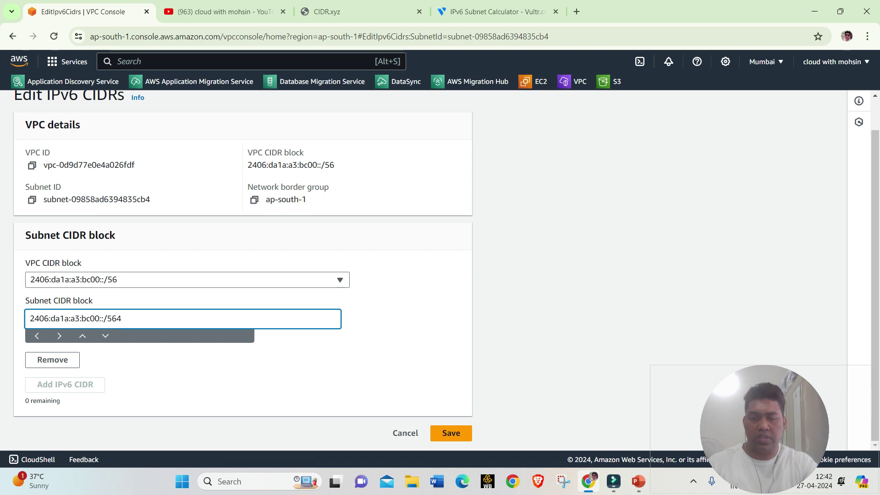
{"action": "key", "text": "Left"}
{"action": "key", "text": "Left"}
{"action": "key", "text": "BackSpace"}
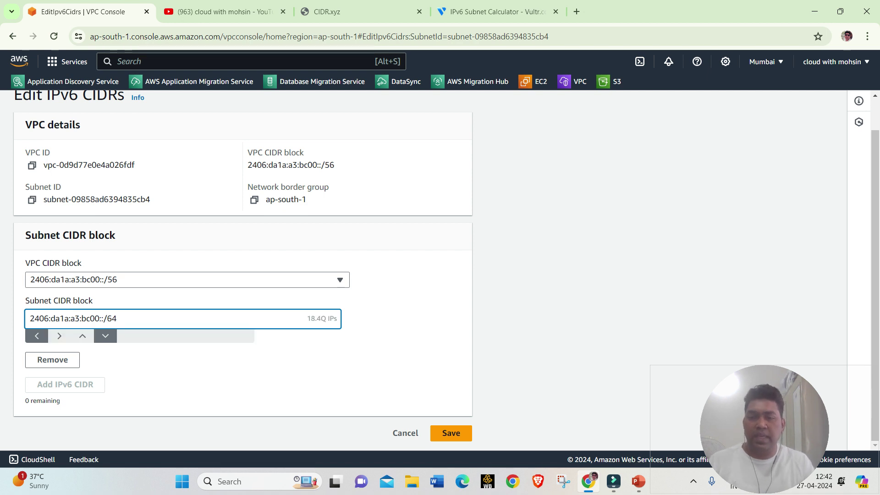
- Save the IPv6 CIDR of the public1 subnet and check its IPv6 CIDR column in the subnets list
{"action": "left_click", "coordinate": [451, 433]}
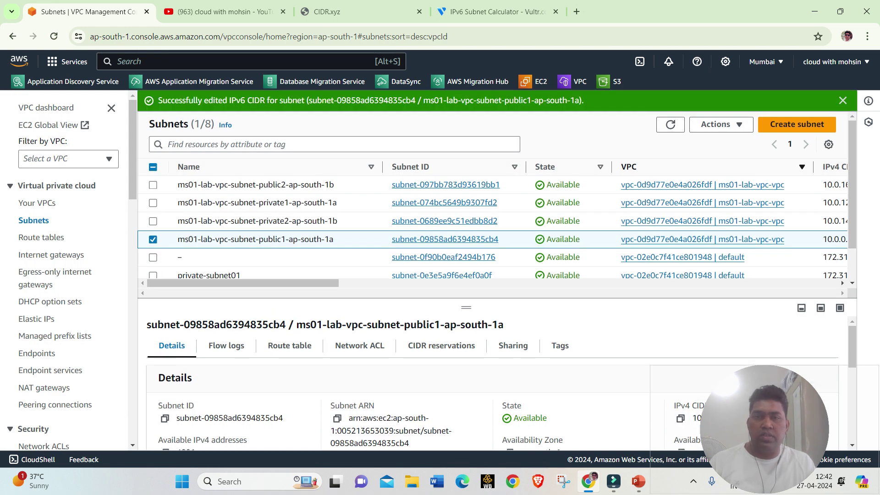
{"action": "left_click_drag", "start_coordinate": [243, 284], "coordinate": [327, 284]}
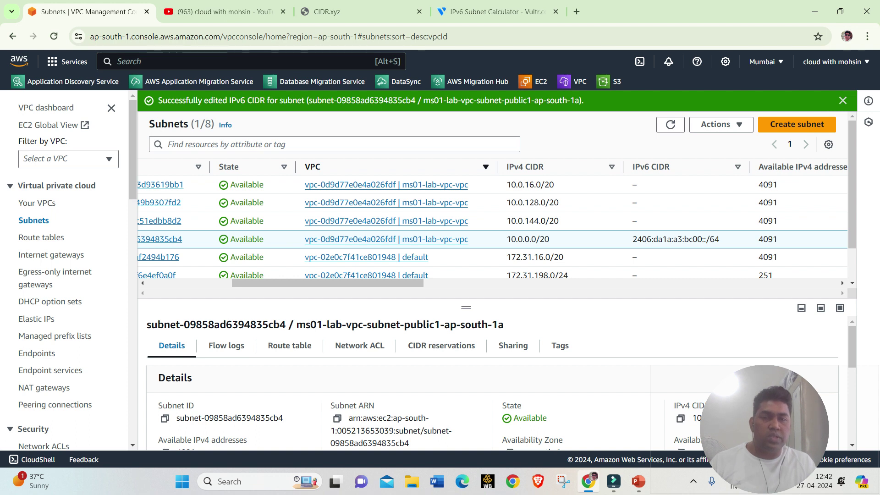
{"action": "left_click_drag", "start_coordinate": [328, 283], "coordinate": [243, 284]}
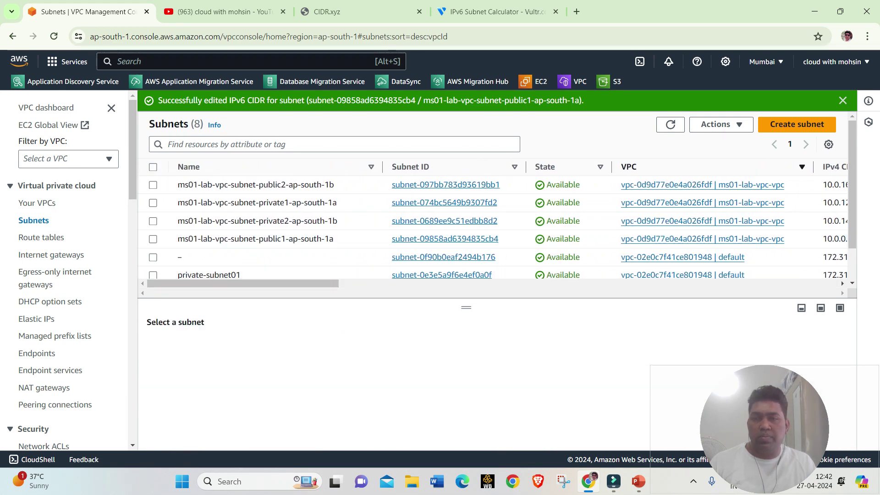
- Add an IPv6 CIDR entry to the subnet ms01-lab-vpc-subnet-public2-ap-south-1b
{"action": "left_click", "coordinate": [153, 185]}
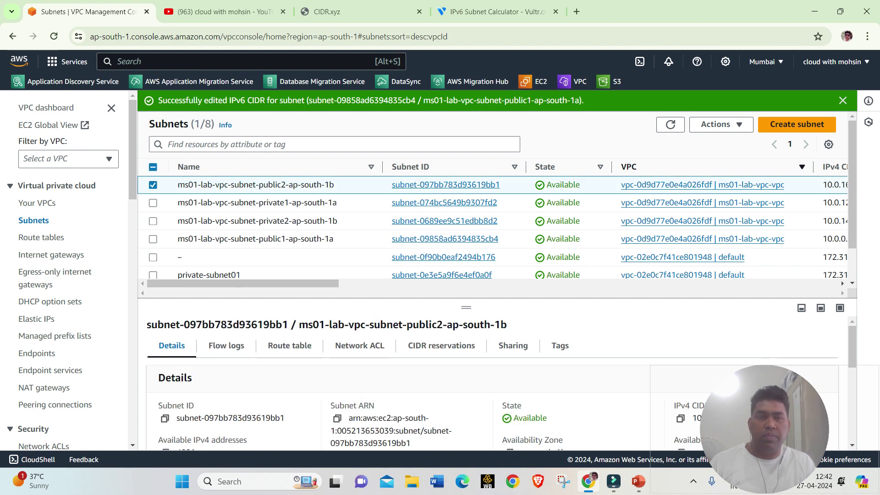
{"action": "left_click", "coordinate": [720, 124]}
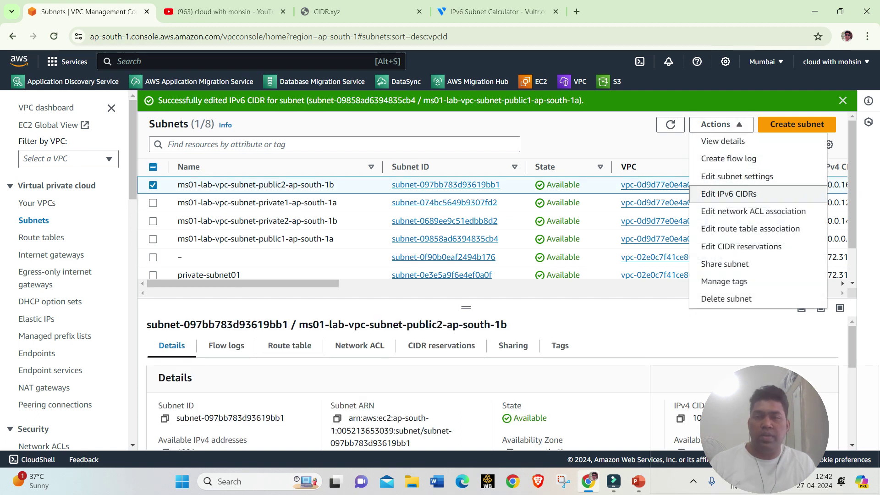
{"action": "left_click", "coordinate": [729, 194]}
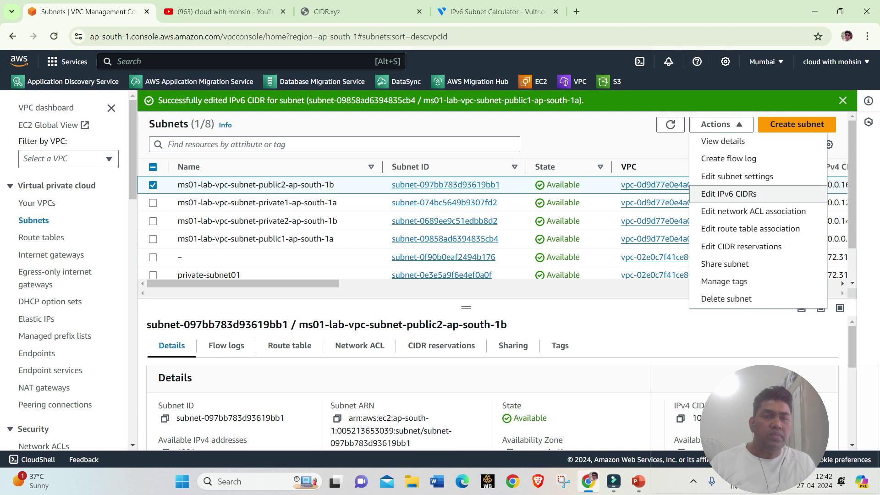
{"action": "left_click", "coordinate": [65, 321]}
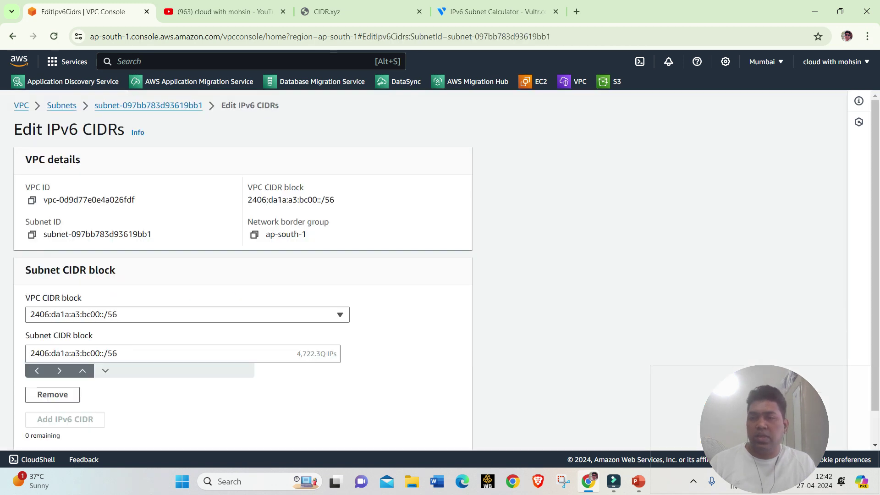
- Set the subnet CIDR block of ms01-lab-vpc-subnet-public2-ap-south-1b to 2406:da1a:a3:bc01::/64 and save it
{"action": "scroll", "coordinate": [243, 275], "scroll_direction": "down", "scroll_amount": 1}
{"action": "left_click", "coordinate": [99, 319]}
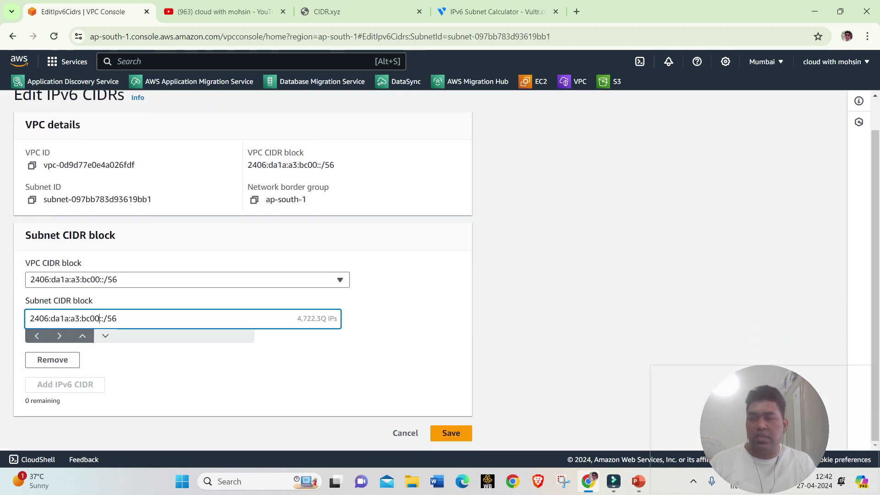
{"action": "key", "text": "BackSpace"}
{"action": "type", "text": "1"}
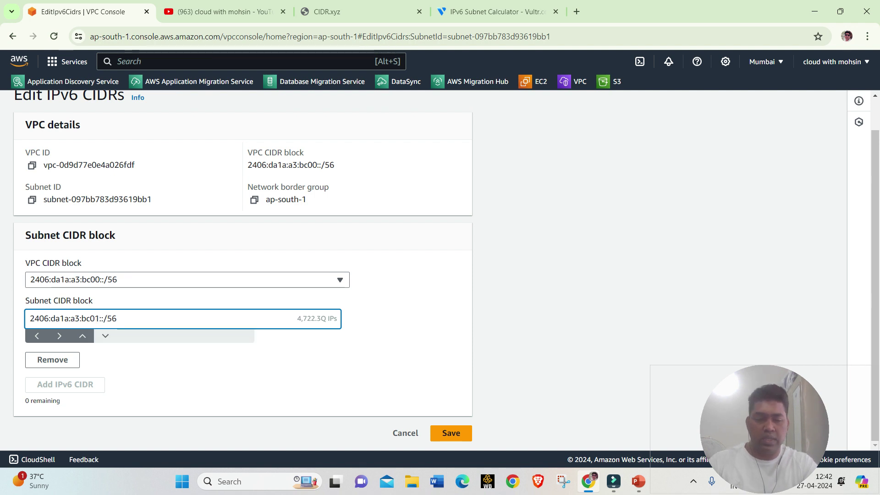
{"action": "key", "text": "Delete"}
{"action": "key", "text": "Delete"}
{"action": "type", "text": "64"}
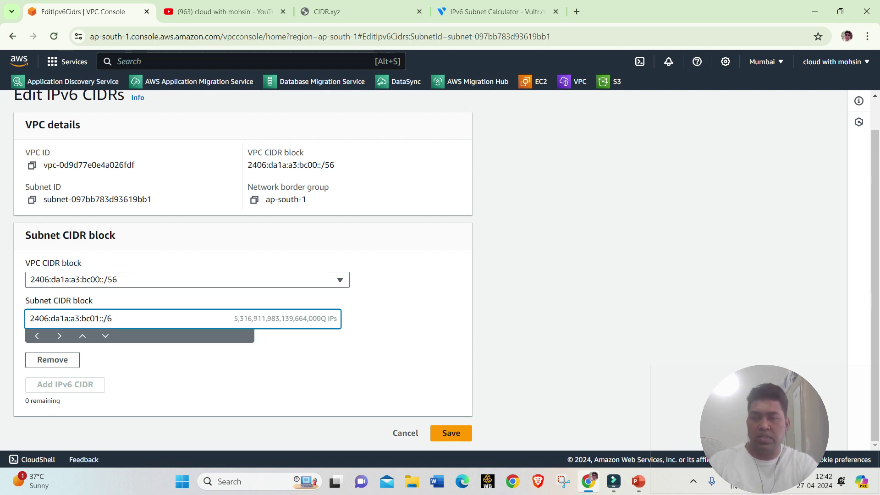
{"action": "left_click", "coordinate": [451, 433]}
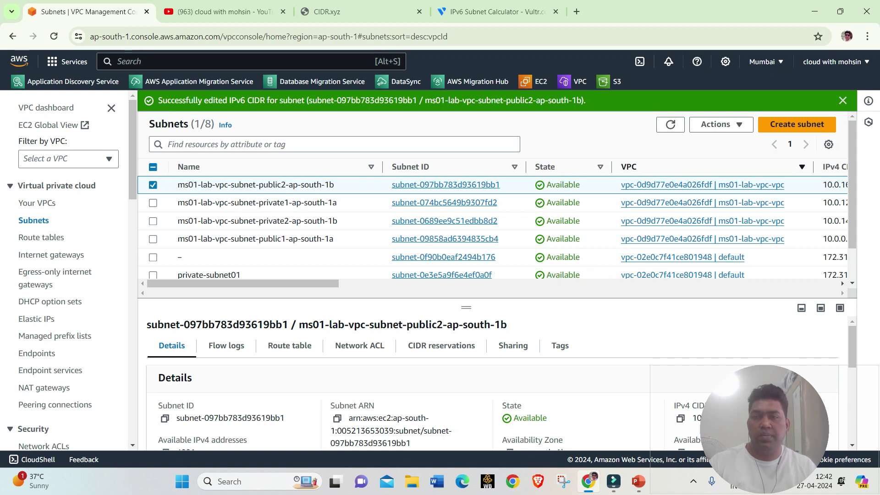
- Add an IPv6 CIDR entry to the subnet ms01-lab-vpc-subnet-private1-ap-south-1a
{"action": "left_click", "coordinate": [153, 222]}
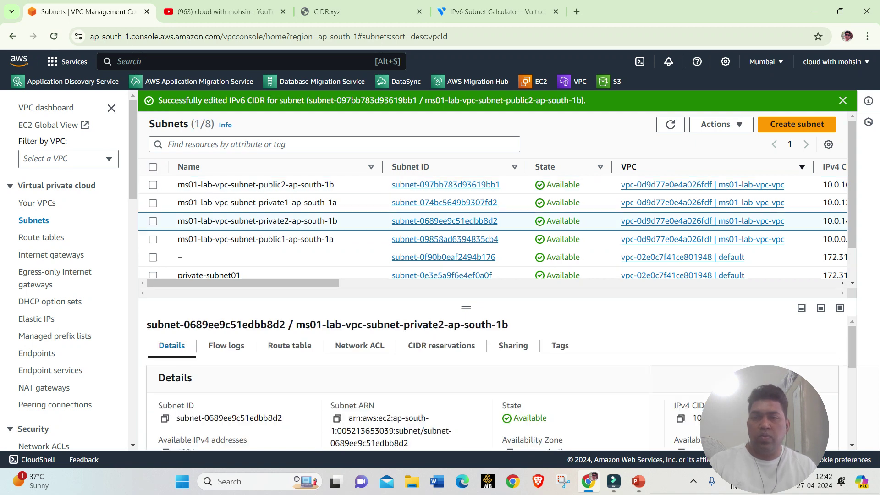
{"action": "left_click", "coordinate": [153, 203]}
{"action": "left_click", "coordinate": [153, 221]}
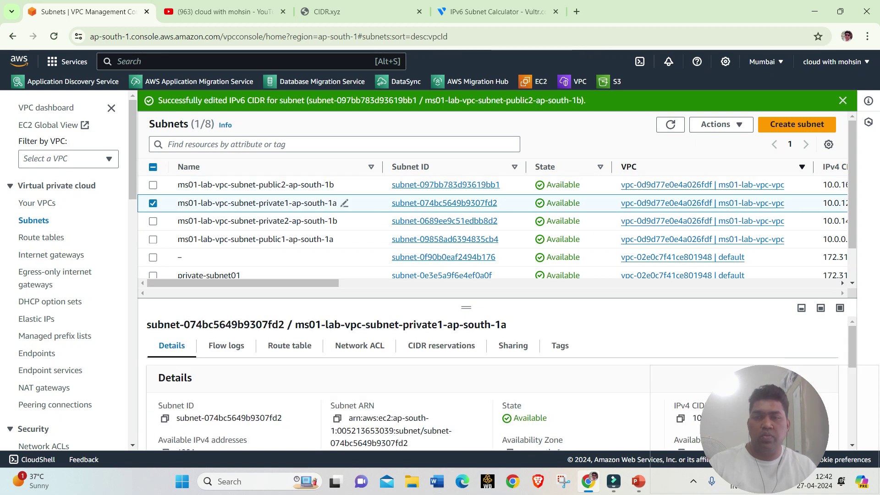
{"action": "left_click", "coordinate": [721, 124]}
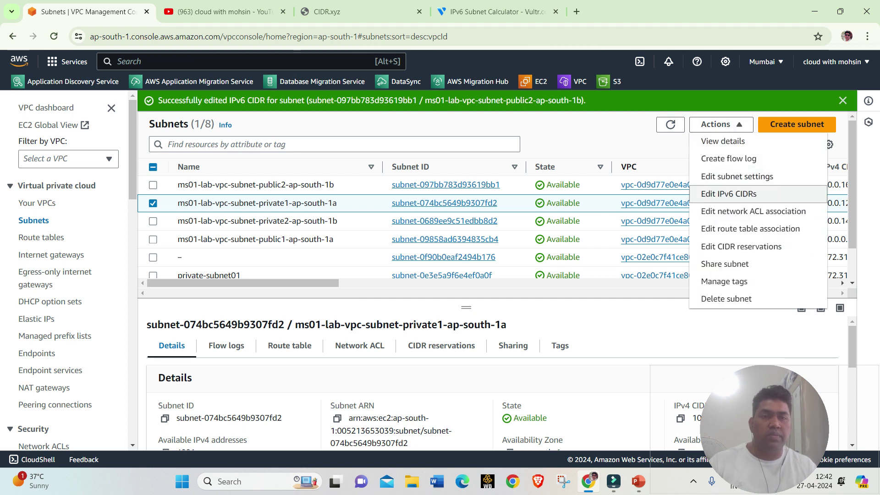
{"action": "left_click", "coordinate": [729, 194]}
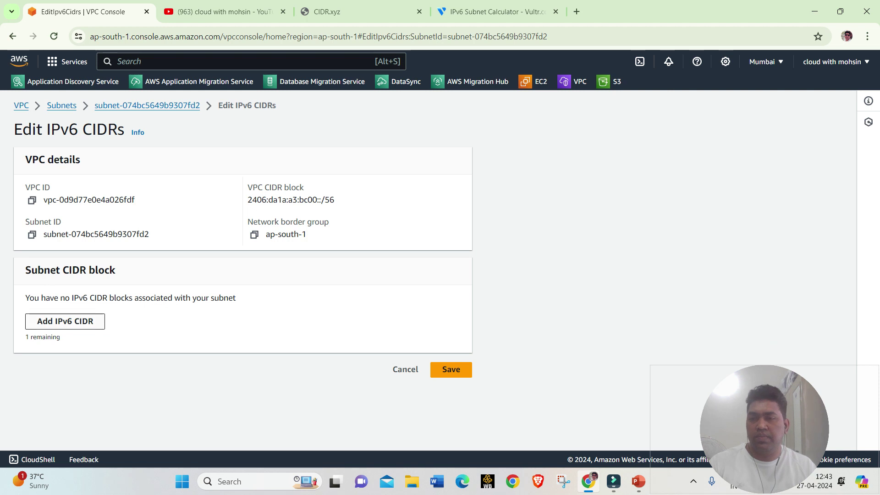
{"action": "left_click", "coordinate": [65, 322]}
- Set the subnet CIDR block of ms01-lab-vpc-subnet-private1-ap-south-1a to 2406:da1a:a3:bc02::/64 and save it
{"action": "left_click", "coordinate": [101, 353]}
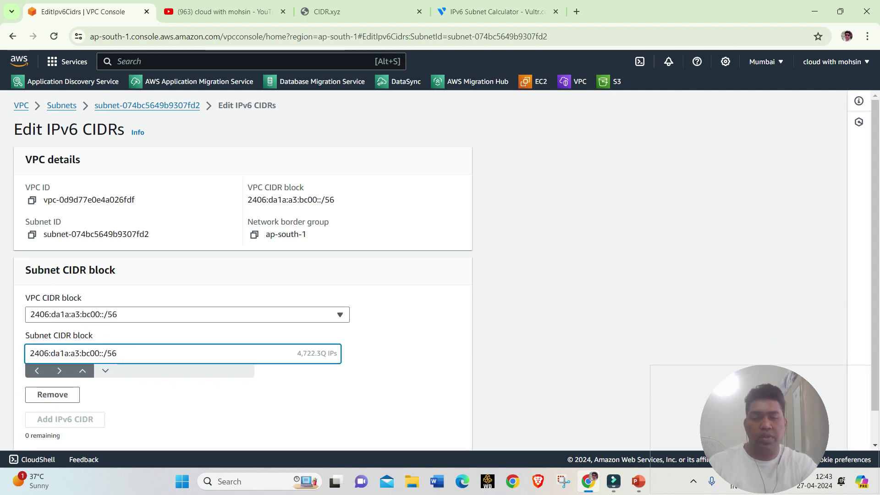
{"action": "key", "text": "BackSpace"}
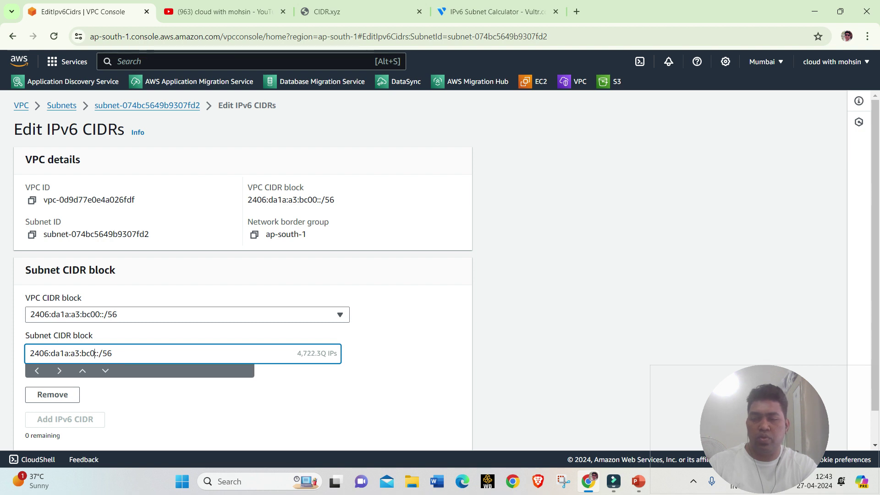
{"action": "type", "text": "2"}
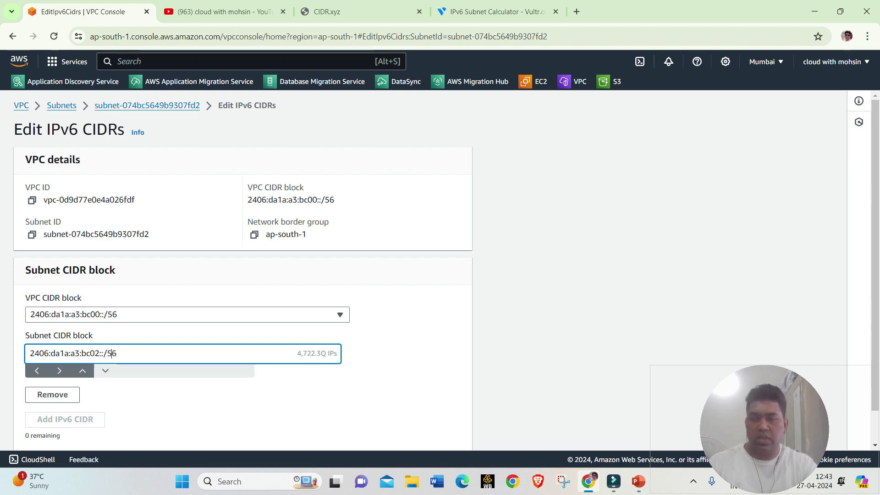
{"action": "key", "text": "BackSpace"}
{"action": "type", "text": "4"}
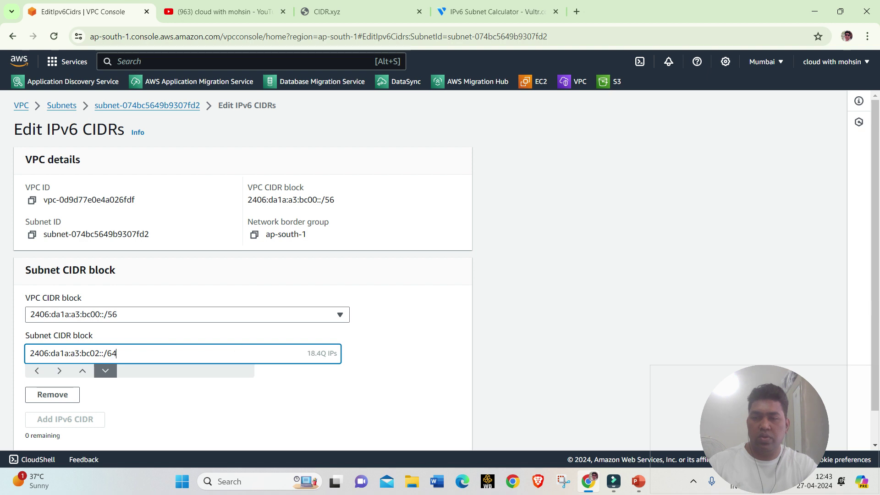
{"action": "scroll", "coordinate": [440, 270], "scroll_direction": "down", "scroll_amount": 1}
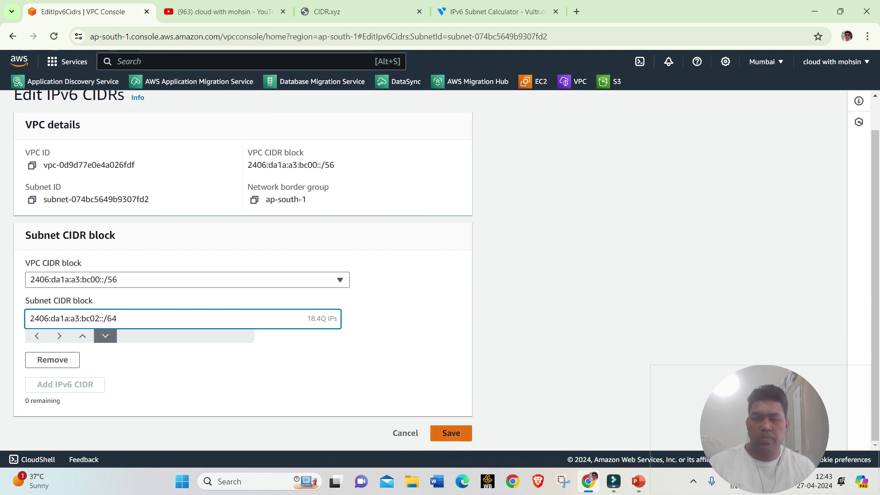
{"action": "left_click", "coordinate": [451, 433]}
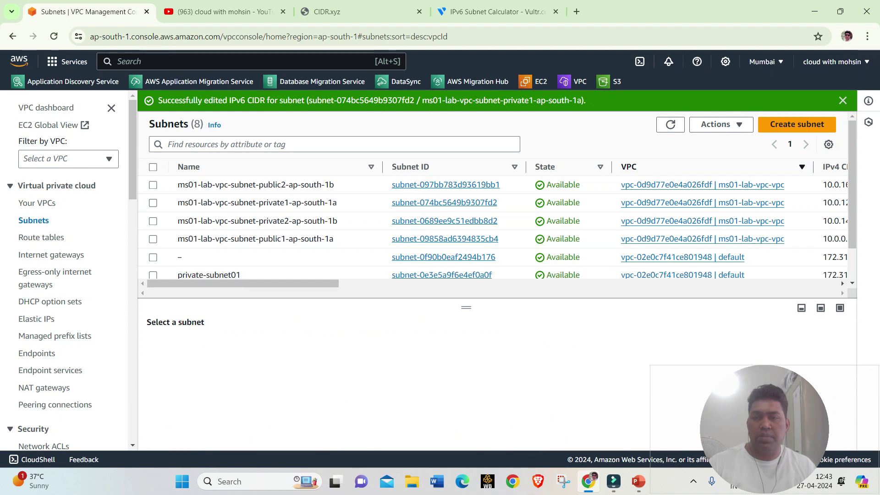
- Add an IPv6 CIDR entry to the subnet ms01-lab-vpc-subnet-private2-ap-south-1b
{"action": "left_click", "coordinate": [153, 221]}
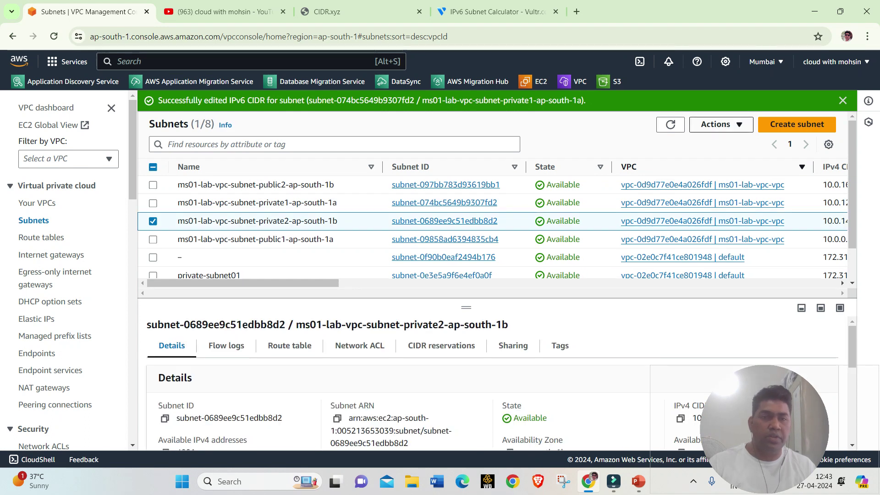
{"action": "left_click", "coordinate": [721, 124]}
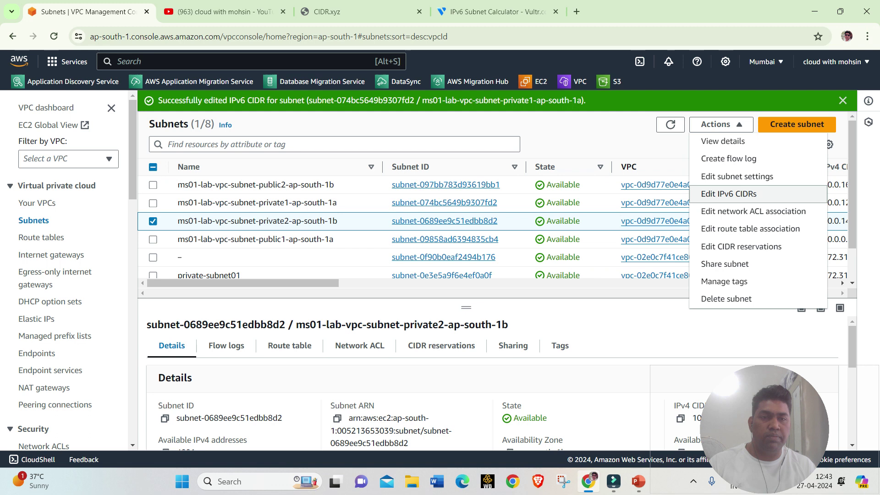
{"action": "left_click", "coordinate": [728, 194]}
{"action": "left_click", "coordinate": [64, 321]}
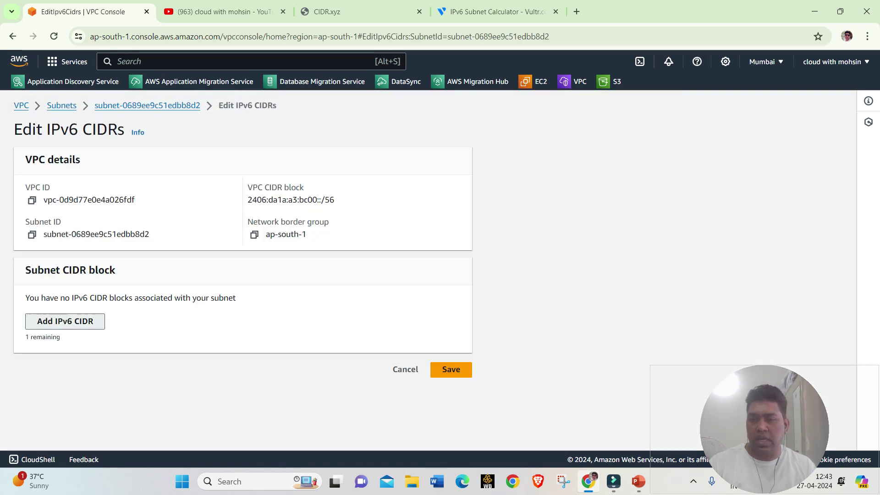
- Set the subnet CIDR block of ms01-lab-vpc-subnet-private2-ap-south-1b to 2406:da1a:a3:bc03::/64 and save it
{"action": "left_click", "coordinate": [100, 353]}
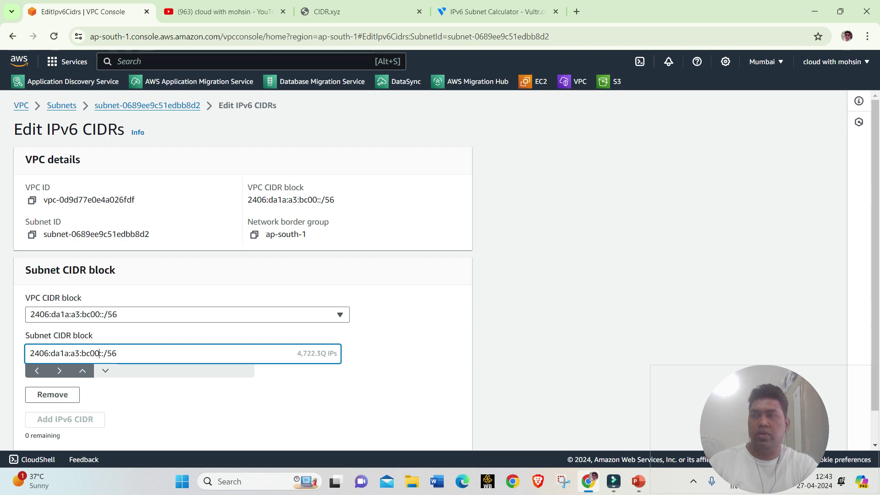
{"action": "key", "text": "BackSpace"}
{"action": "type", "text": "3"}
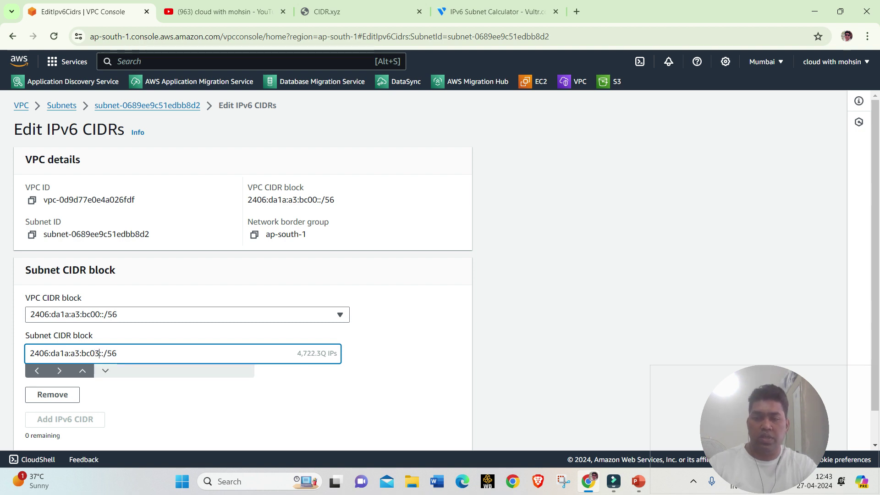
{"action": "key", "text": "Delete"}
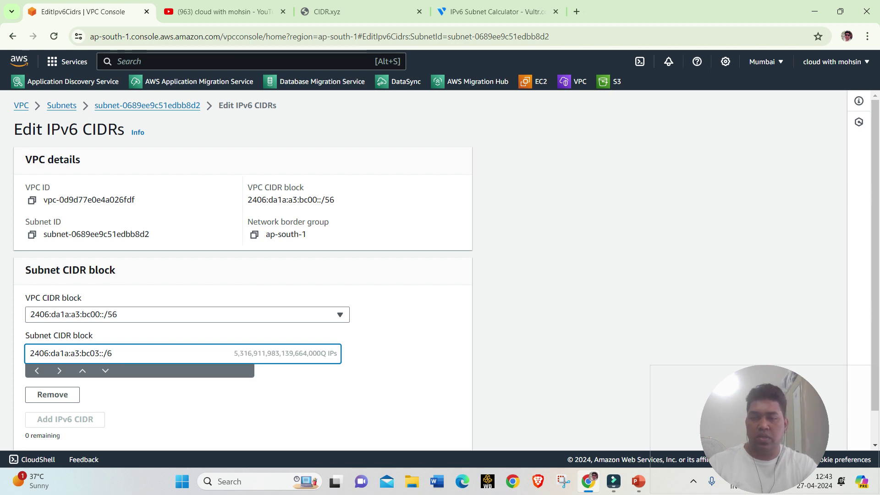
{"action": "type", "text": "4"}
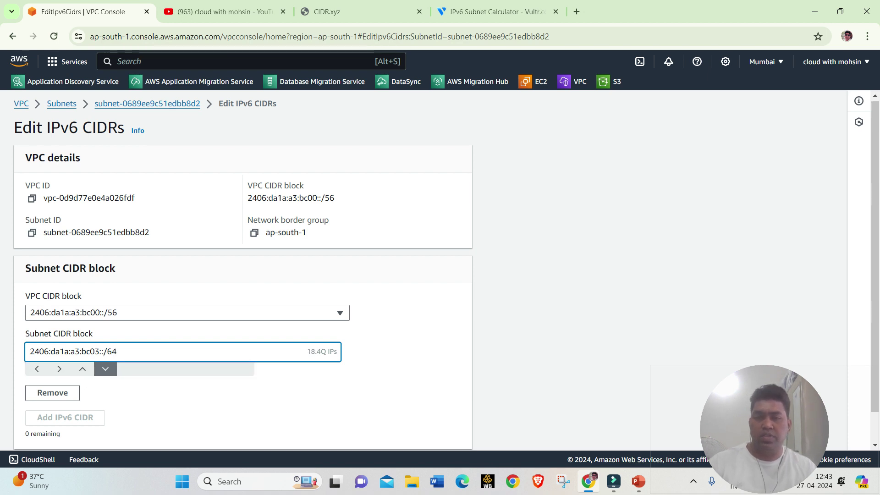
{"action": "scroll", "coordinate": [105, 336], "scroll_direction": "down", "scroll_amount": 1}
{"action": "key", "text": "Return"}
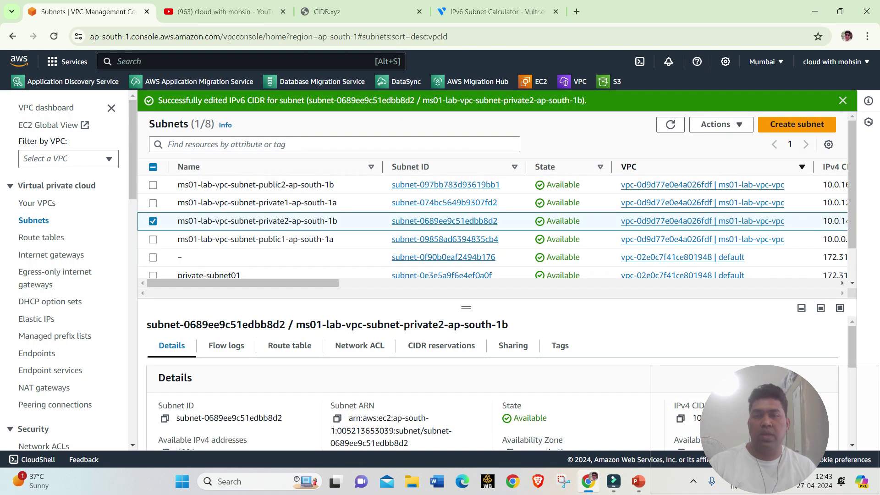
{"action": "left_click", "coordinate": [341, 221]}
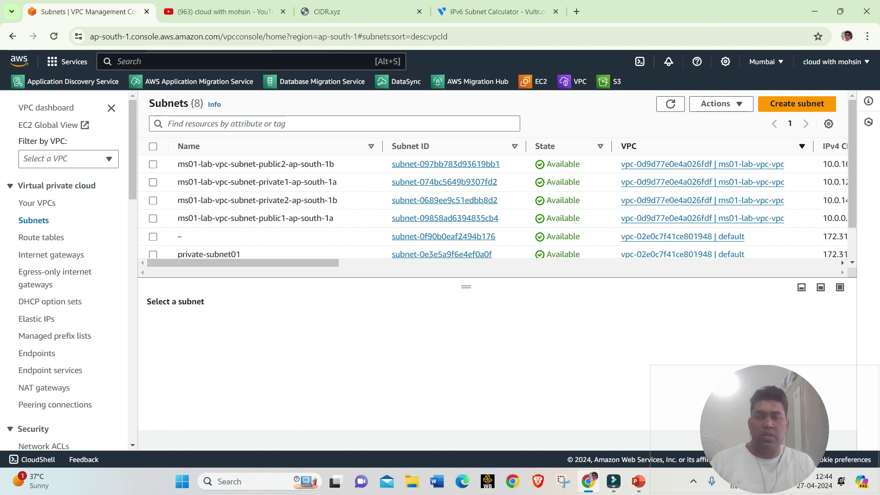
{"action": "left_click_drag", "start_coordinate": [253, 182], "coordinate": [338, 182]}
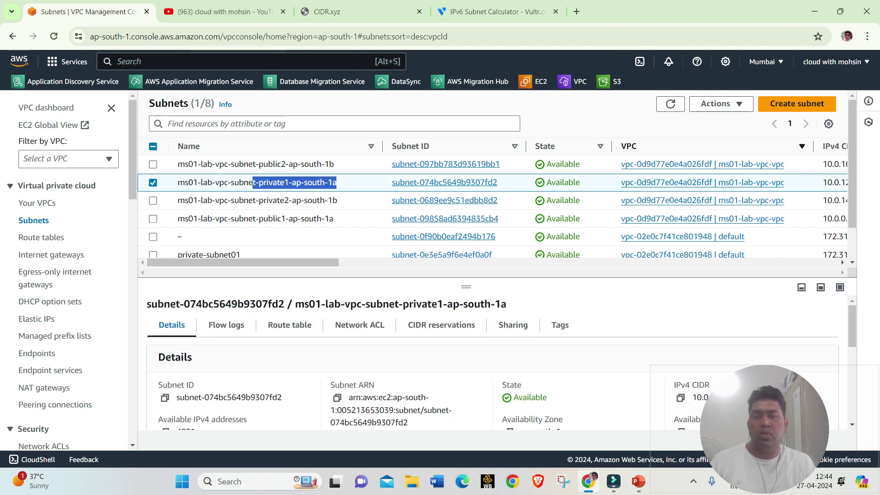
{"action": "left_click", "coordinate": [153, 182]}
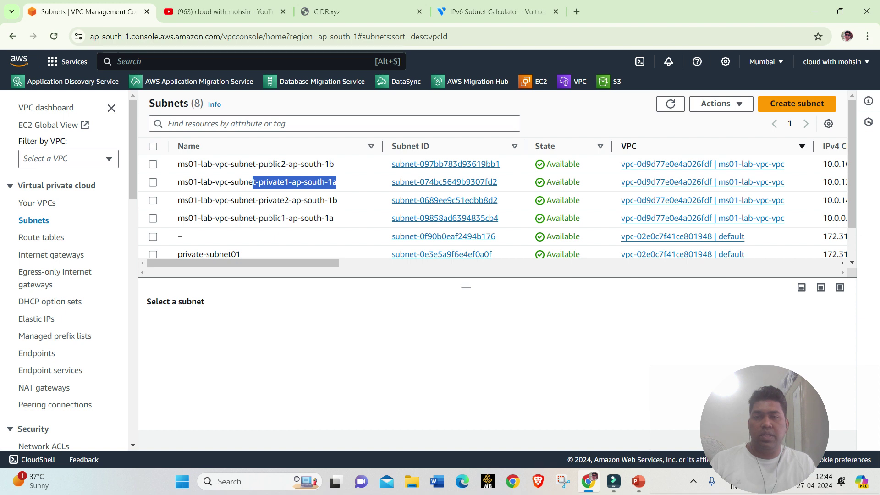
- Enable auto-assign IPv6 address and auto-assign public IPv4 address for ms01-lab-vpc-subnet-public1-ap-south-1a and save the subnet settings
{"action": "left_click", "coordinate": [153, 219]}
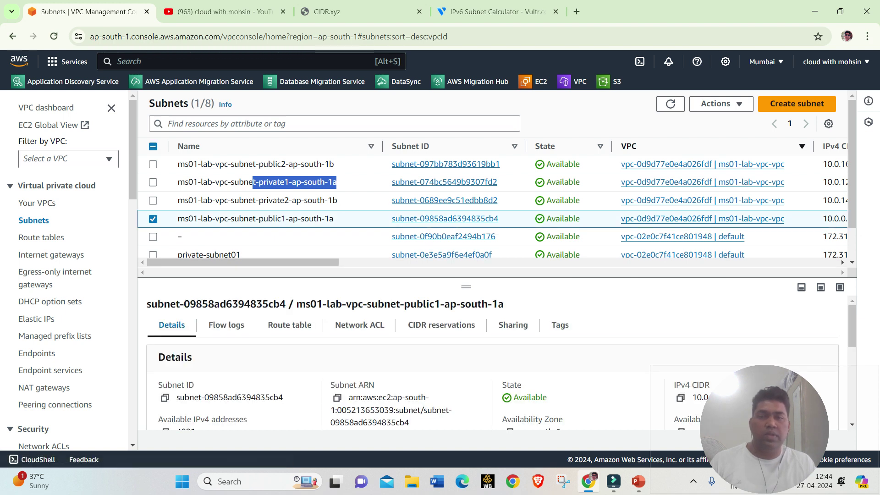
{"action": "left_click_drag", "start_coordinate": [178, 218], "coordinate": [333, 219]}
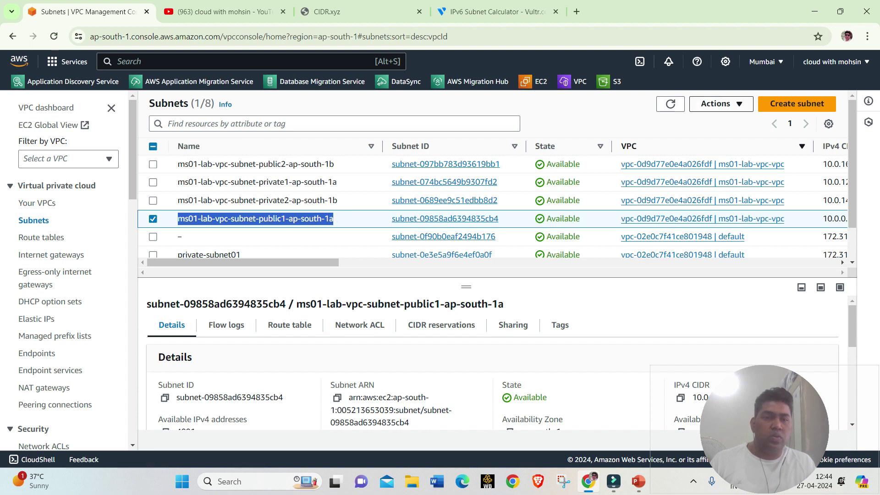
{"action": "left_click", "coordinate": [720, 103]}
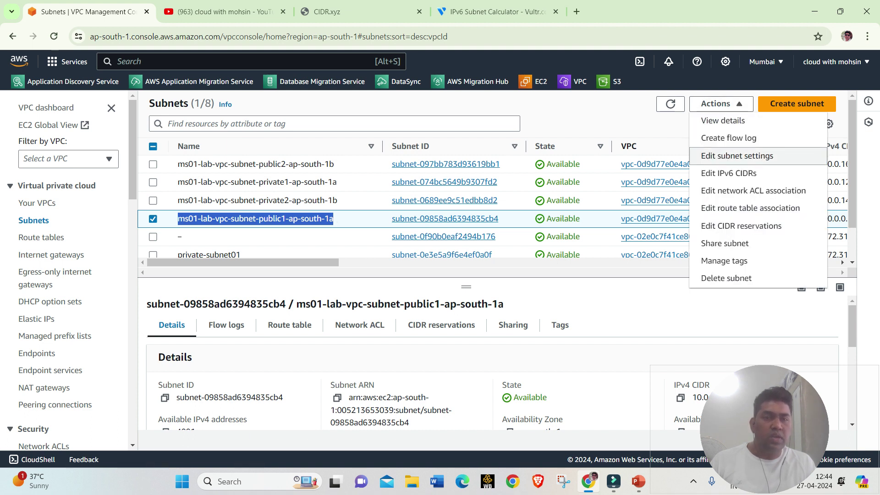
{"action": "left_click", "coordinate": [737, 156]}
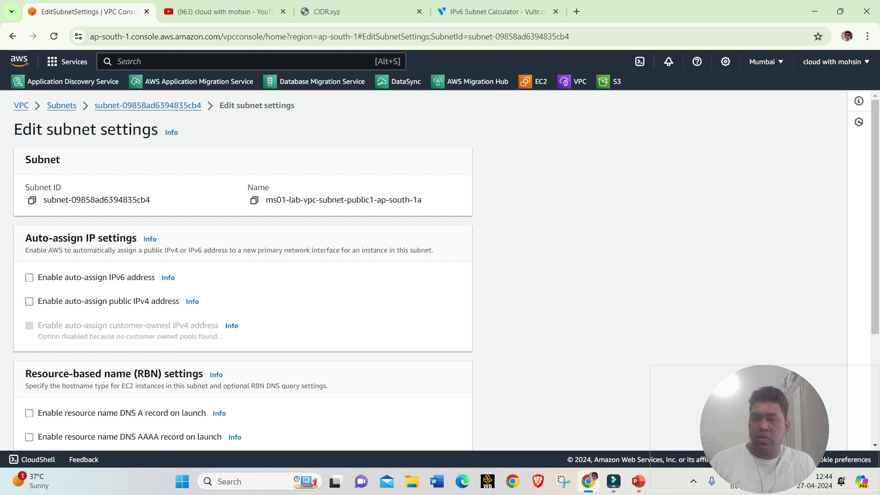
{"action": "left_click", "coordinate": [29, 278]}
{"action": "left_click", "coordinate": [29, 301]}
{"action": "scroll", "coordinate": [243, 270], "scroll_direction": "down", "scroll_amount": 4}
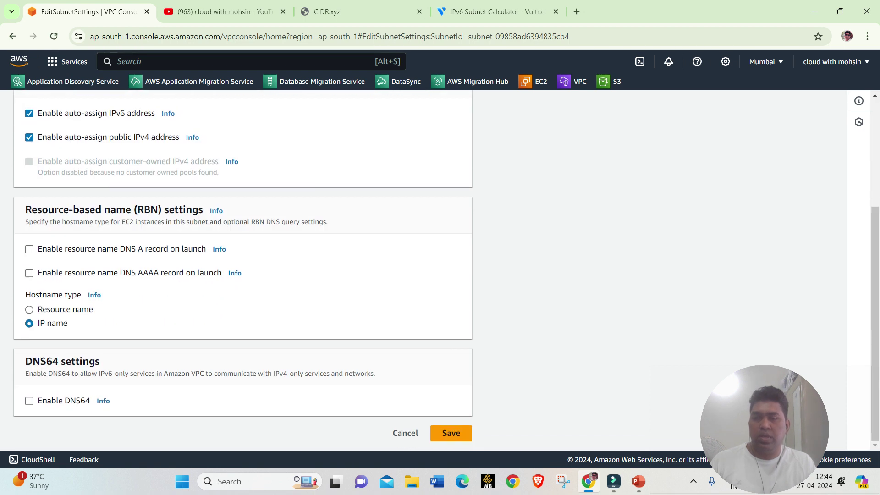
{"action": "left_click", "coordinate": [451, 433]}
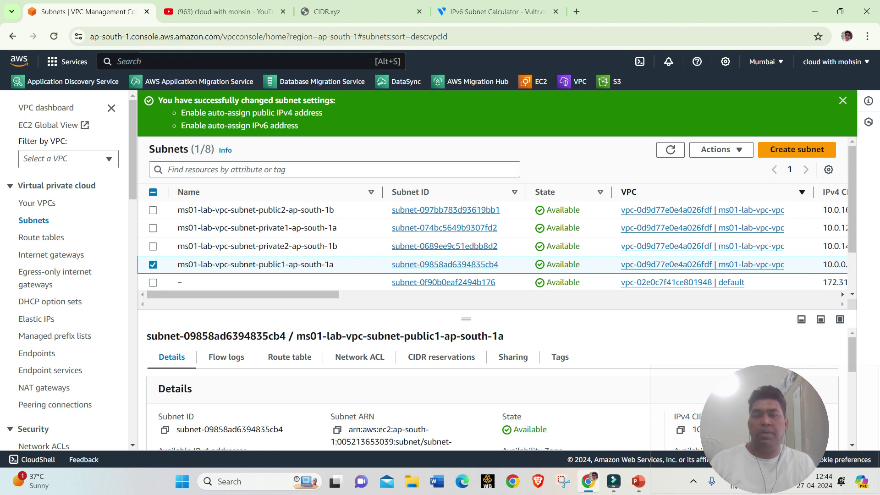
{"action": "left_click", "coordinate": [153, 265]}
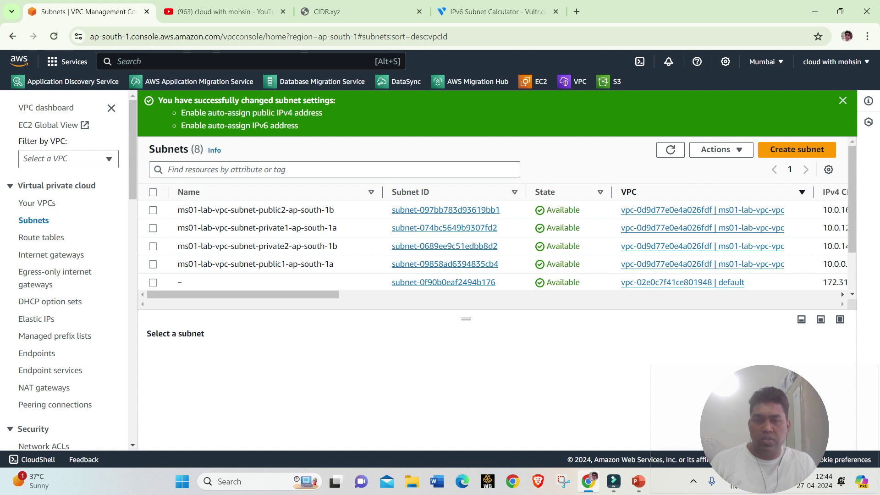
- Enable auto-assign IPv6 address and auto-assign public IPv4 address for ms01-lab-vpc-subnet-public2-ap-south-1b and save the subnet settings
{"action": "left_click_drag", "start_coordinate": [258, 210], "coordinate": [330, 210]}
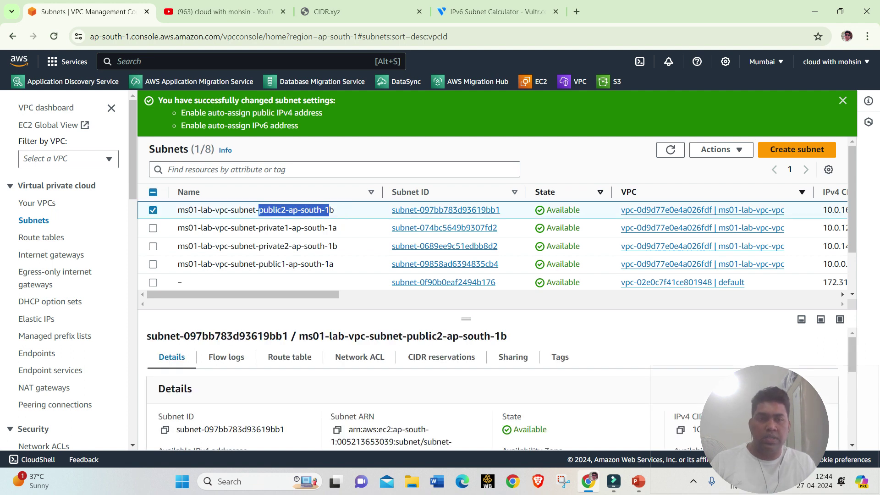
{"action": "left_click", "coordinate": [721, 149]}
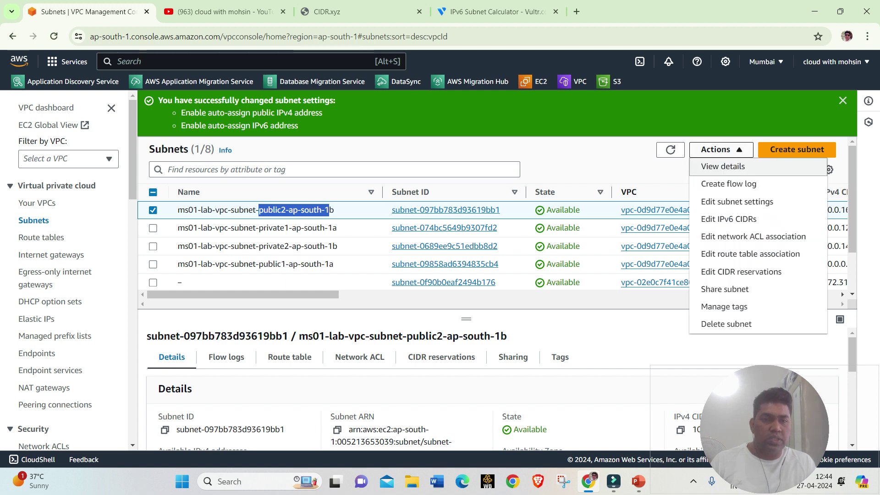
{"action": "left_click", "coordinate": [737, 202]}
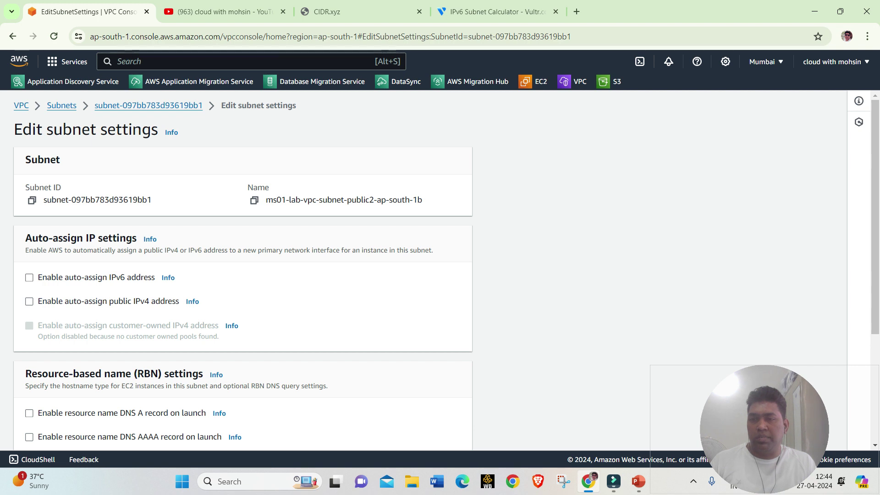
{"action": "left_click", "coordinate": [29, 278]}
{"action": "left_click", "coordinate": [30, 302]}
{"action": "scroll", "coordinate": [243, 293], "scroll_direction": "down", "scroll_amount": 1}
{"action": "scroll", "coordinate": [243, 270], "scroll_direction": "down", "scroll_amount": 3}
{"action": "left_click", "coordinate": [451, 433]}
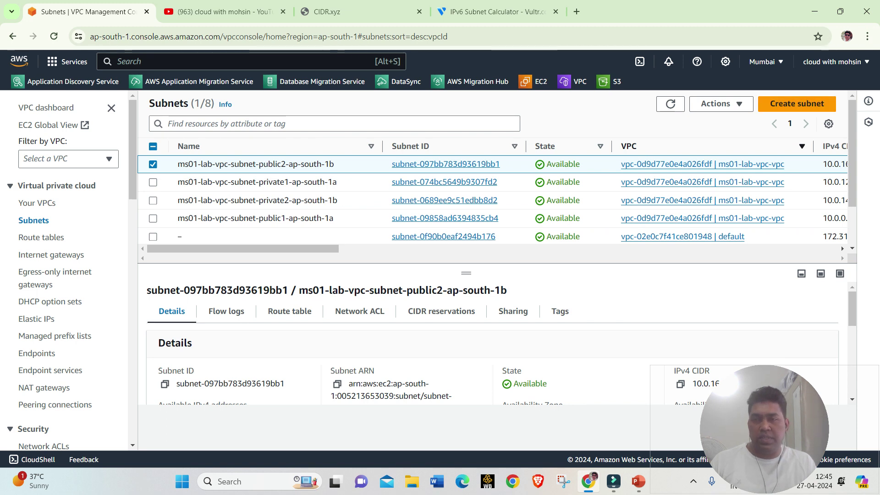
- Clear the subnet selection and open the list of route tables
{"action": "scroll", "coordinate": [64, 275], "scroll_direction": "down", "scroll_amount": 1}
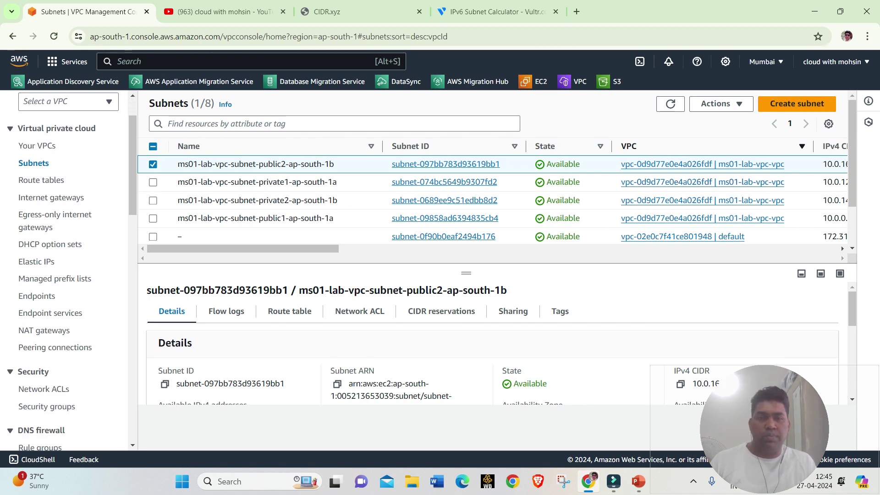
{"action": "left_click", "coordinate": [338, 163]}
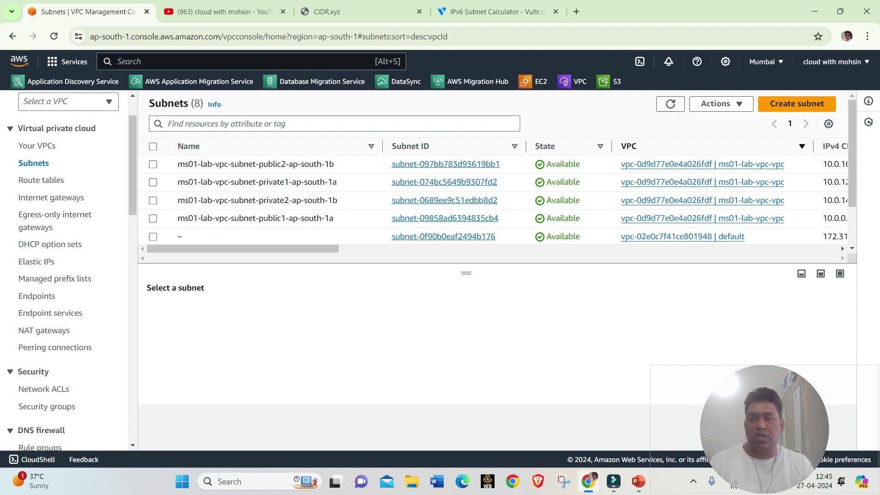
{"action": "left_click", "coordinate": [41, 180]}
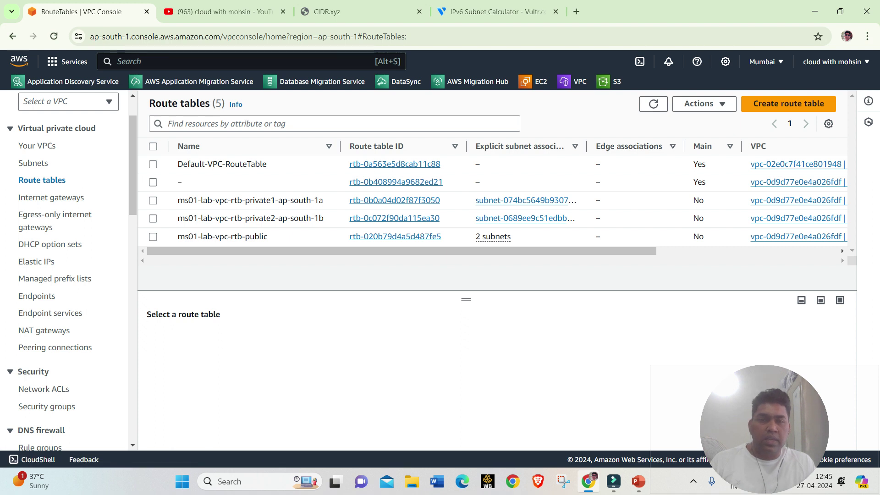
- Check which VPC each route table belongs to and open the details of ms01-lab-vpc-rtb-public
{"action": "left_click_drag", "start_coordinate": [401, 251], "coordinate": [530, 251]}
{"action": "left_click", "coordinate": [578, 146]}
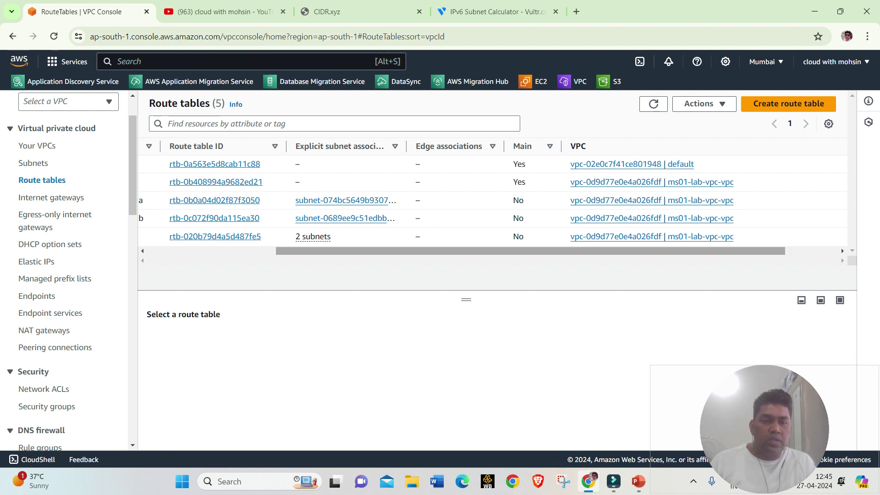
{"action": "scroll", "coordinate": [493, 200], "scroll_direction": "left", "scroll_amount": 2}
{"action": "scroll", "coordinate": [492, 200], "scroll_direction": "right", "scroll_amount": 1}
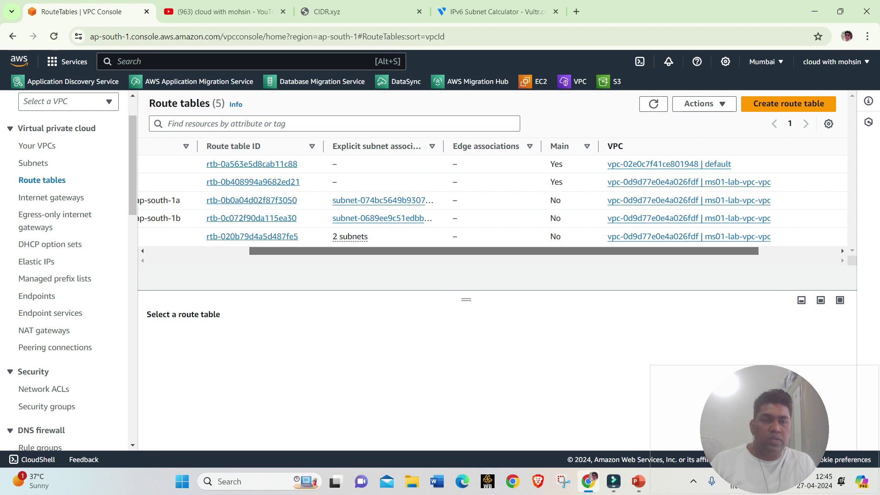
{"action": "scroll", "coordinate": [493, 200], "scroll_direction": "left", "scroll_amount": 6}
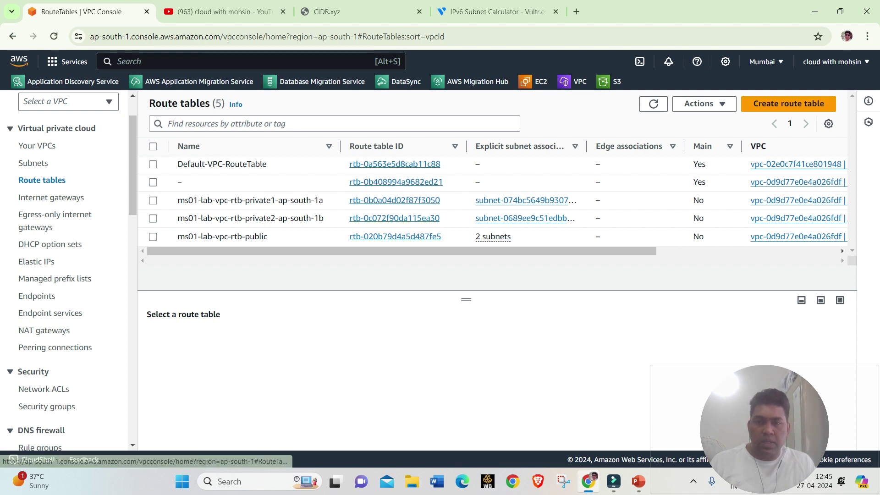
{"action": "left_click", "coordinate": [396, 237]}
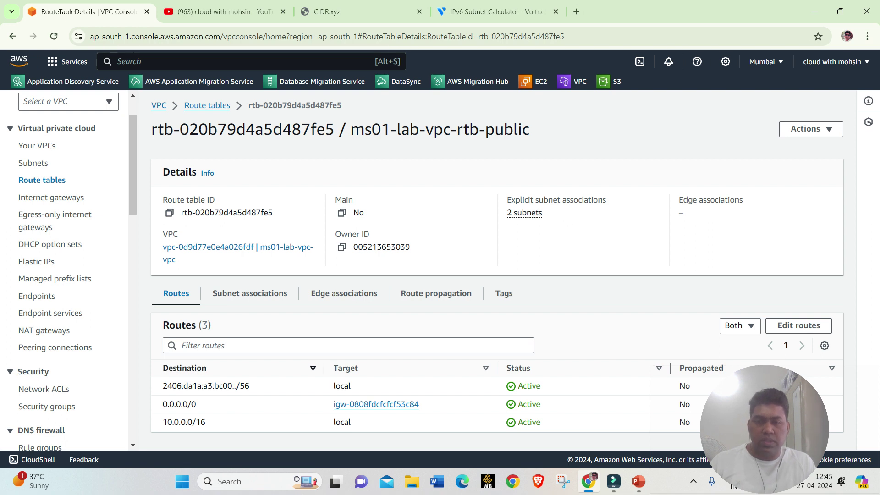
- Examine the destinations and targets of the existing IPv4 and IPv6 routes in ms01-lab-vpc-rtb-public
{"action": "left_click_drag", "start_coordinate": [163, 404], "coordinate": [197, 404]}
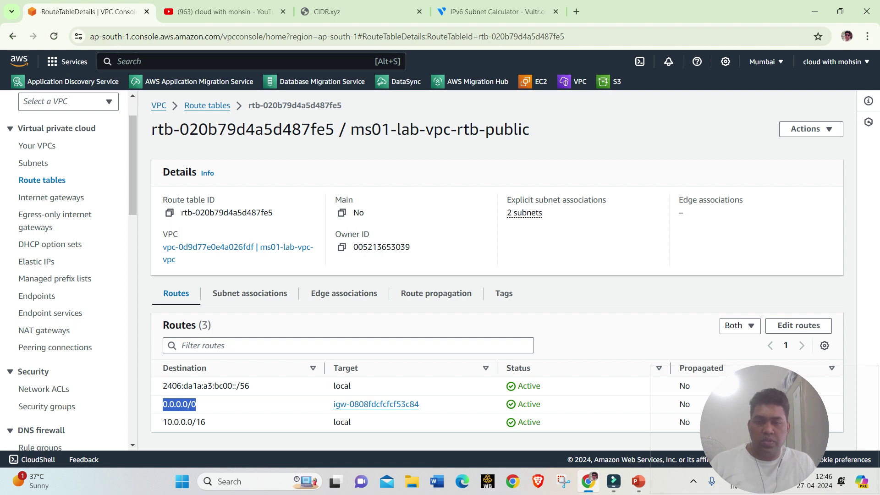
{"action": "left_click", "coordinate": [197, 404]}
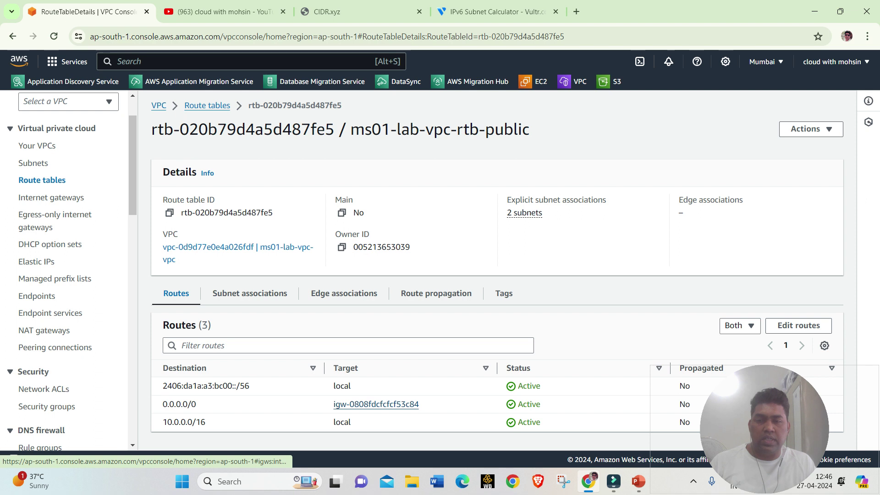
{"action": "left_click_drag", "start_coordinate": [163, 422], "coordinate": [205, 422]}
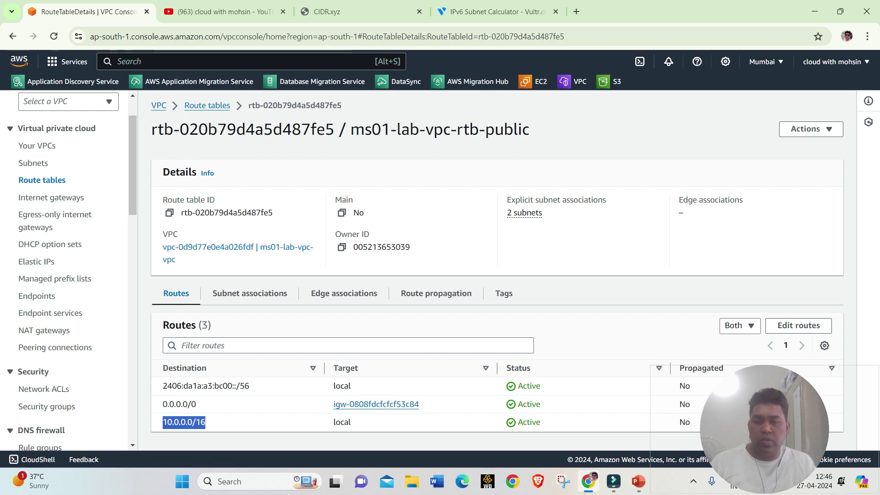
{"action": "left_click", "coordinate": [216, 422]}
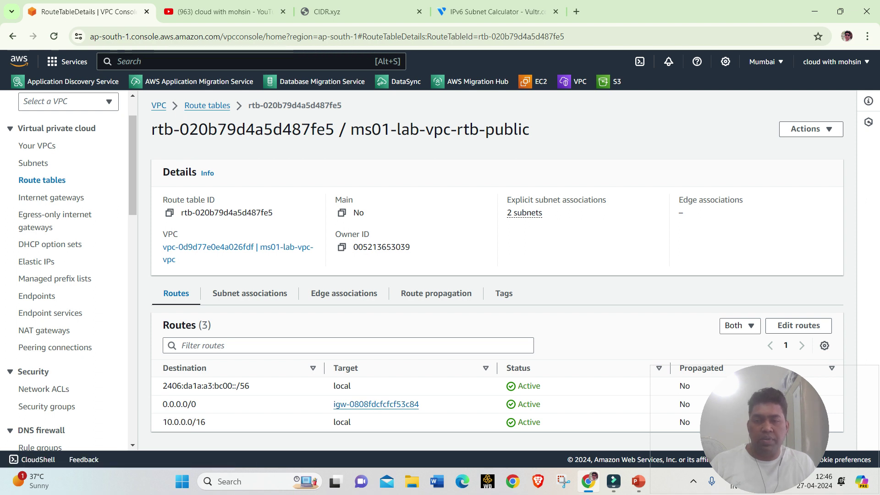
{"action": "left_click_drag", "start_coordinate": [206, 422], "coordinate": [163, 422]}
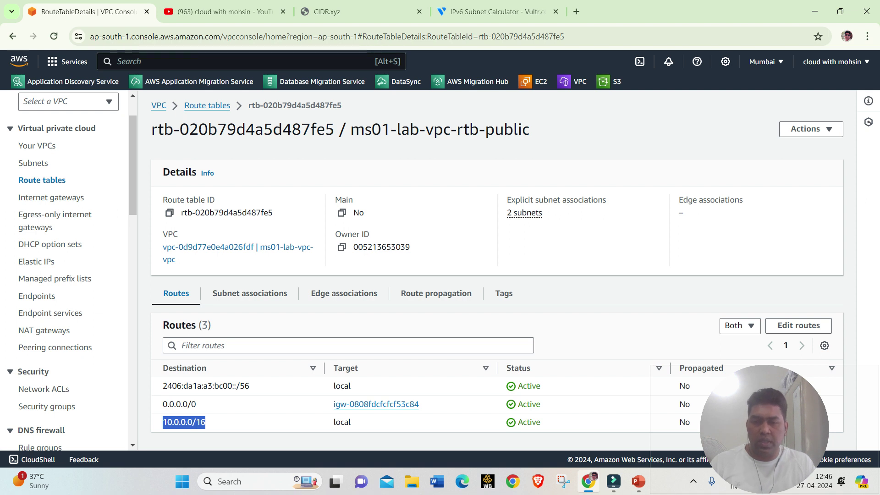
{"action": "left_click", "coordinate": [206, 422]}
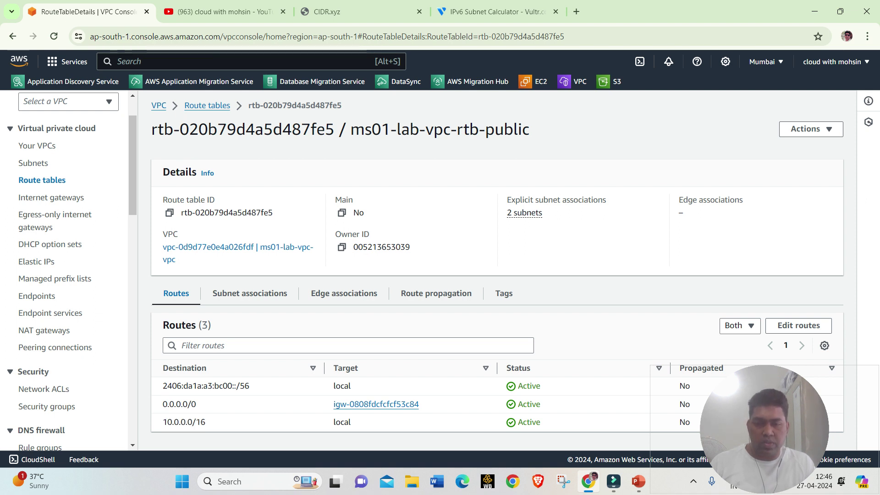
{"action": "double_click", "coordinate": [342, 422]}
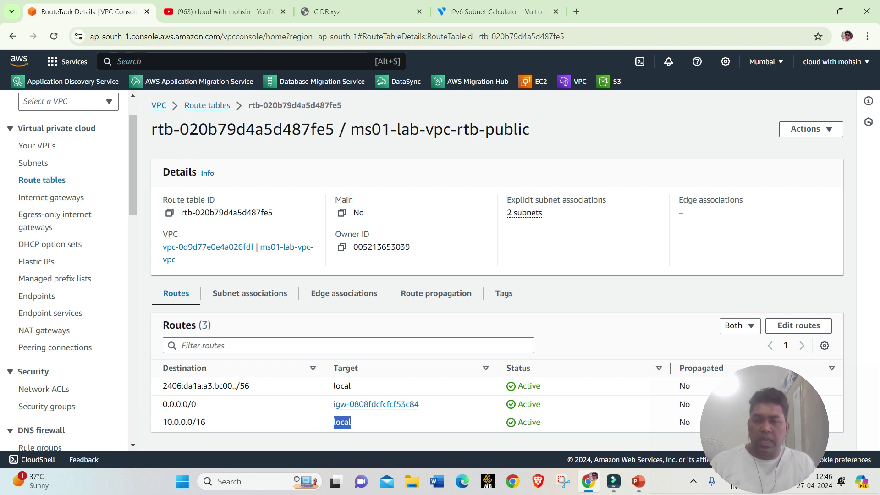
{"action": "left_click_drag", "start_coordinate": [163, 386], "coordinate": [250, 386]}
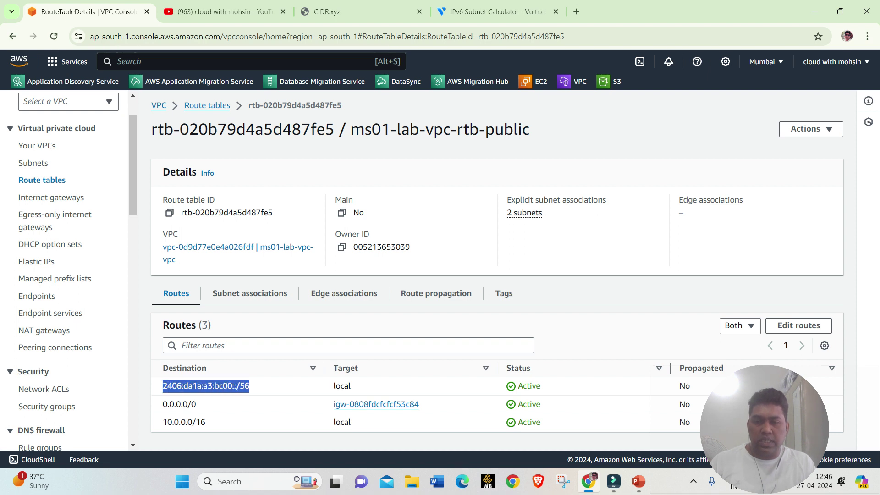
{"action": "left_click", "coordinate": [250, 386]}
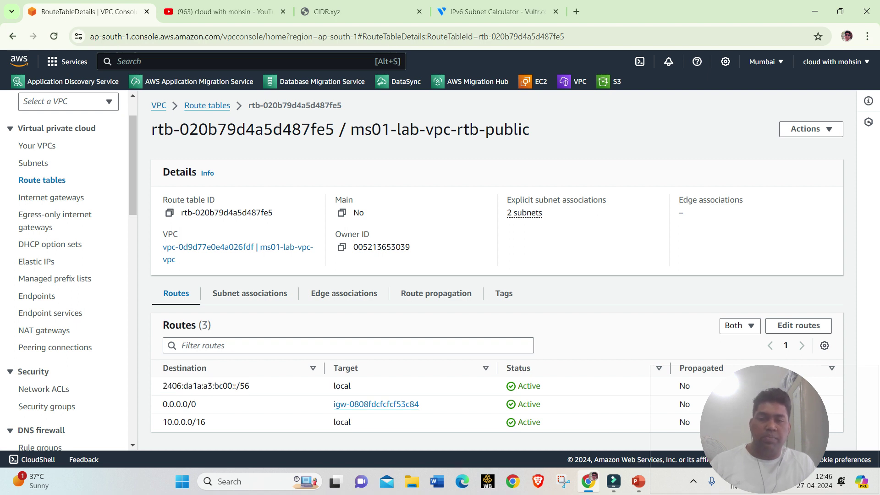
{"action": "left_click_drag", "start_coordinate": [334, 385], "coordinate": [351, 385]}
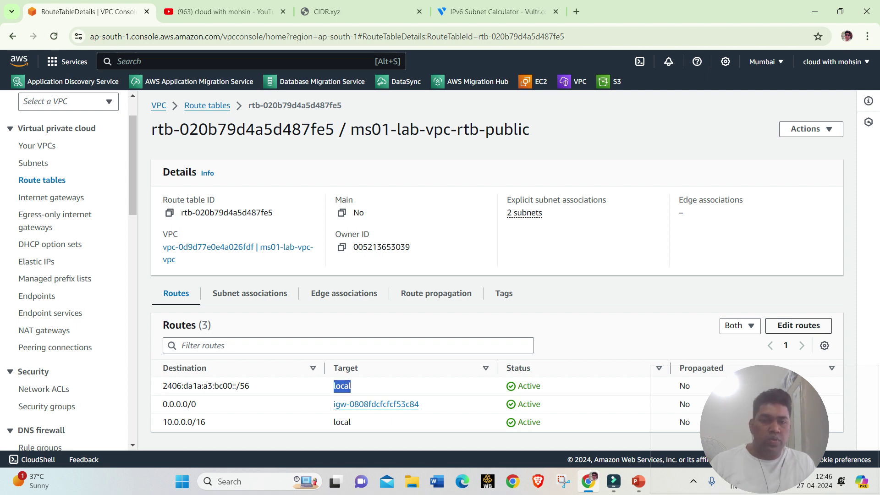
- Start editing the public route table's routes and add a new route with destination ::/0
{"action": "left_click", "coordinate": [799, 326]}
{"action": "left_click", "coordinate": [57, 323]}
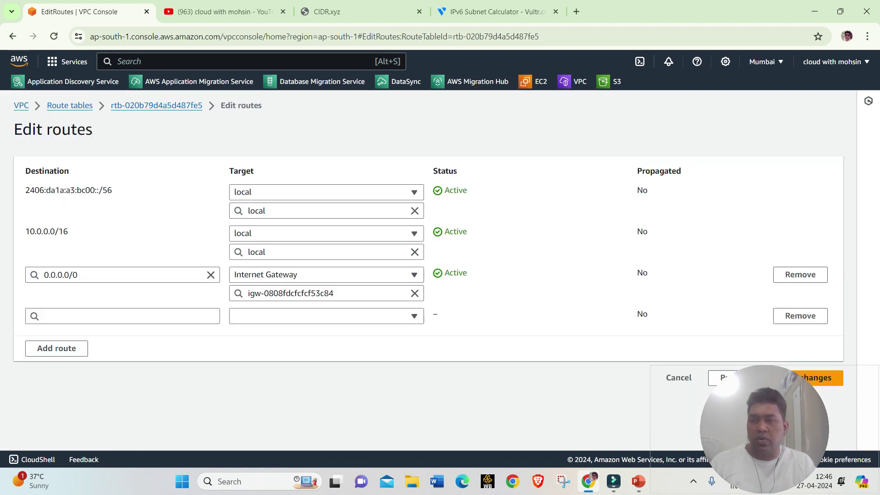
{"action": "left_click", "coordinate": [123, 316]}
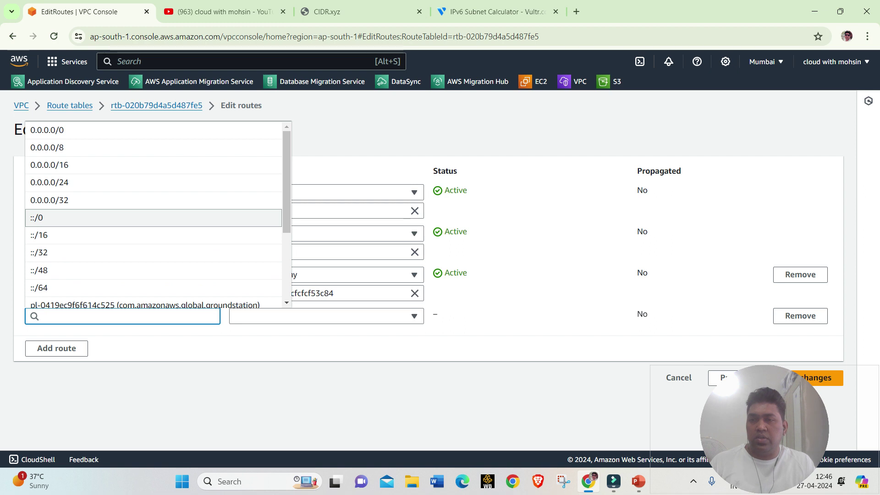
{"action": "left_click", "coordinate": [46, 221]}
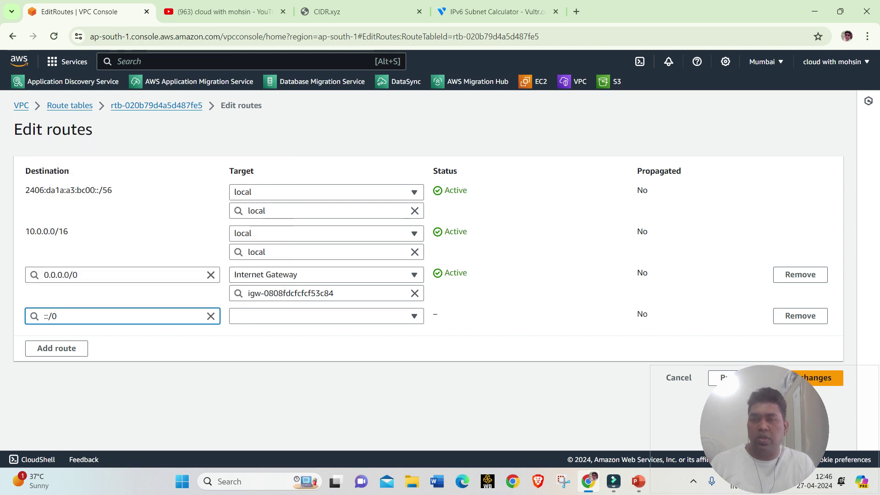
{"action": "left_click_drag", "start_coordinate": [80, 275], "coordinate": [43, 275]}
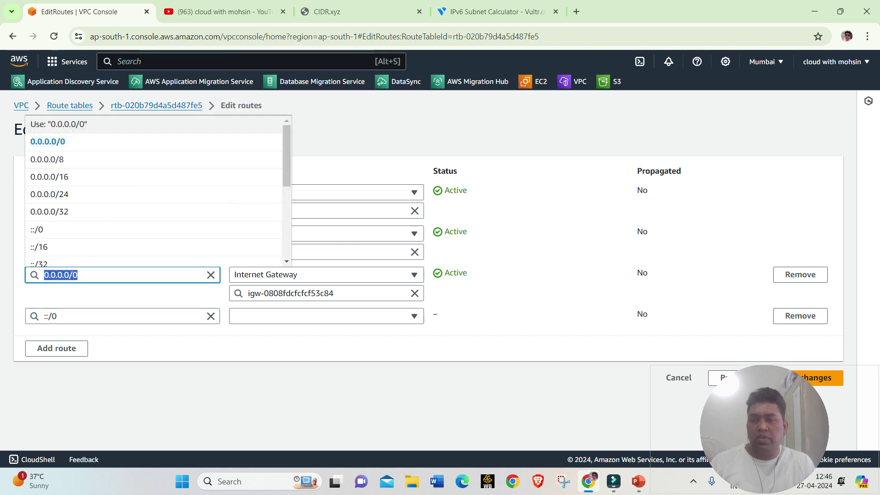
{"action": "left_click", "coordinate": [58, 317]}
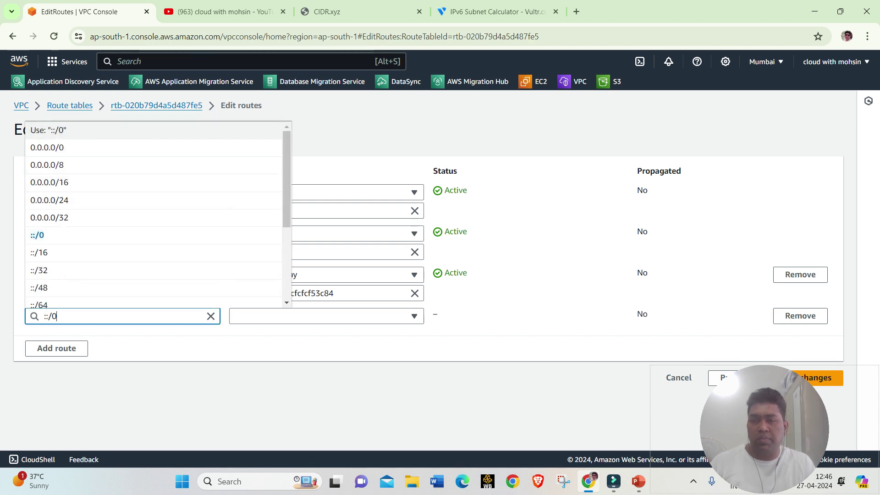
{"action": "left_click", "coordinate": [257, 390]}
- Set the ::/0 route's target to Internet Gateway and choose ms01-lab-vpc-igw
{"action": "left_click", "coordinate": [326, 317]}
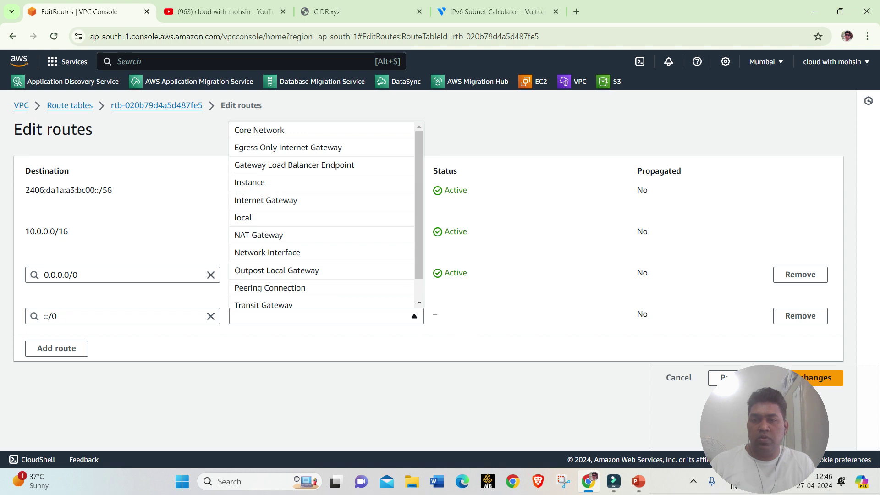
{"action": "key", "text": "Down"}
{"action": "key", "text": "Down"}
{"action": "key", "text": "Down"}
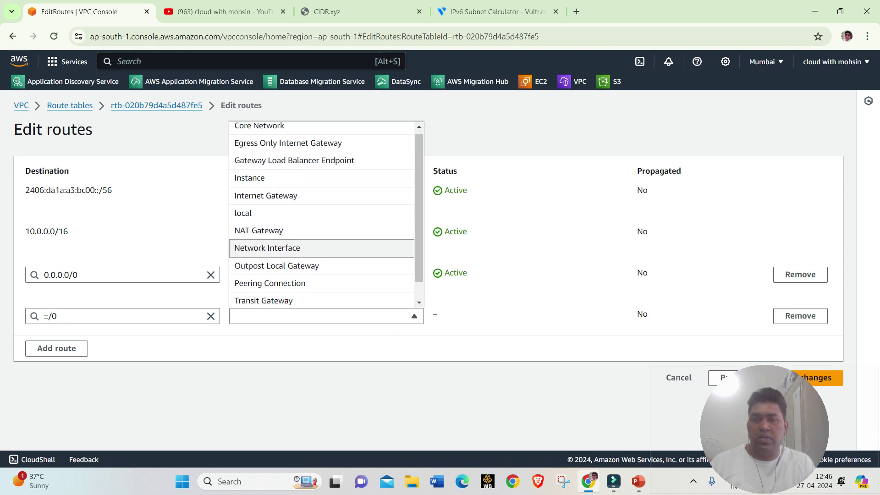
{"action": "key", "text": "Up"}
{"action": "key", "text": "Up"}
{"action": "key", "text": "Up"}
{"action": "key", "text": "Up"}
{"action": "key", "text": "Up"}
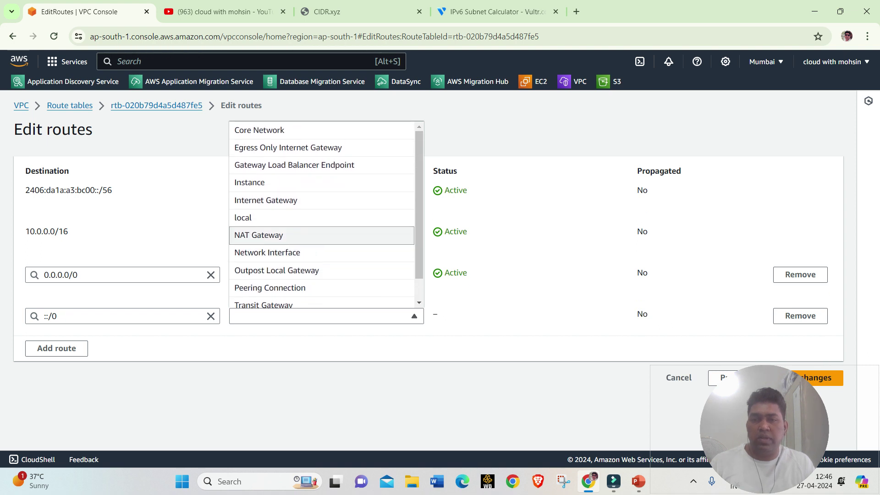
{"action": "key", "text": "Return"}
{"action": "left_click", "coordinate": [293, 334]}
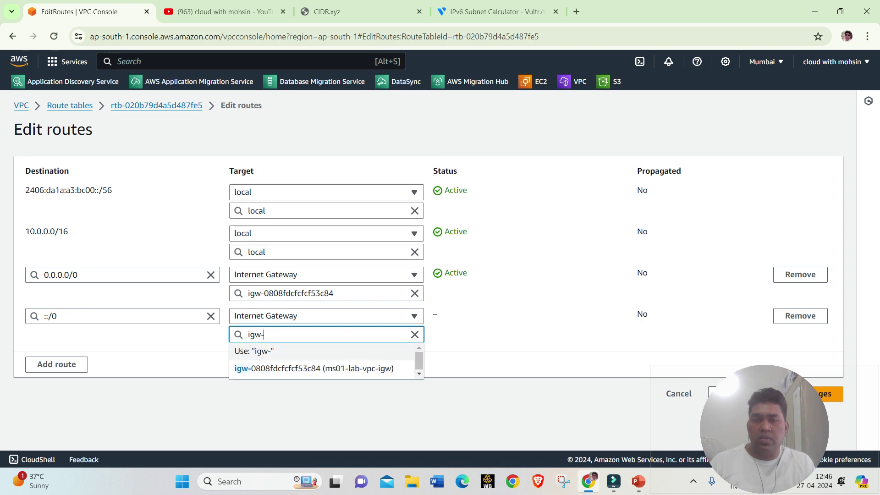
{"action": "left_click", "coordinate": [290, 369]}
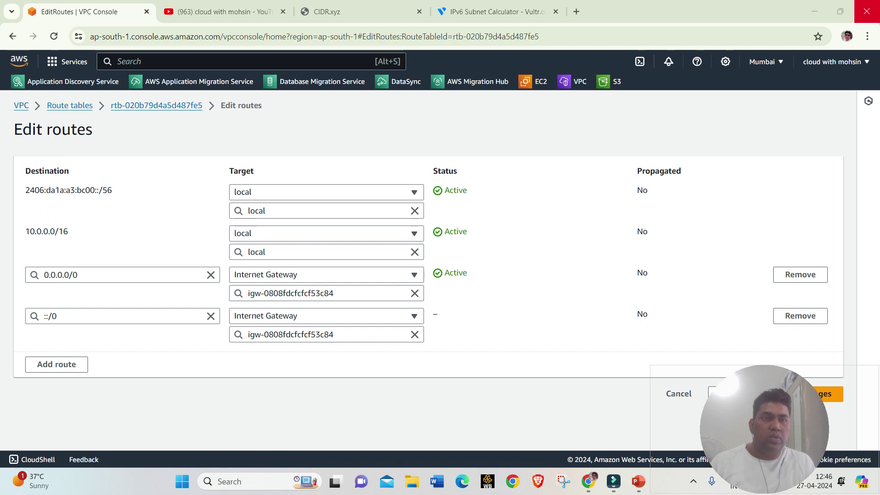
- Save the route changes for ms01-lab-vpc-rtb-public, resizing the browser window to reach the save control and maximizing it again
{"action": "left_click", "coordinate": [840, 12]}
{"action": "scroll", "coordinate": [321, 256], "scroll_direction": "down", "scroll_amount": 9}
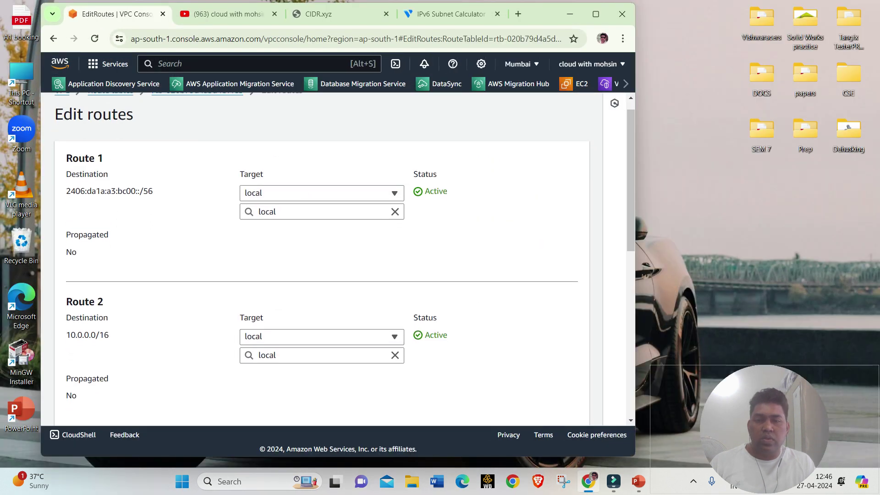
{"action": "left_click", "coordinate": [551, 408]}
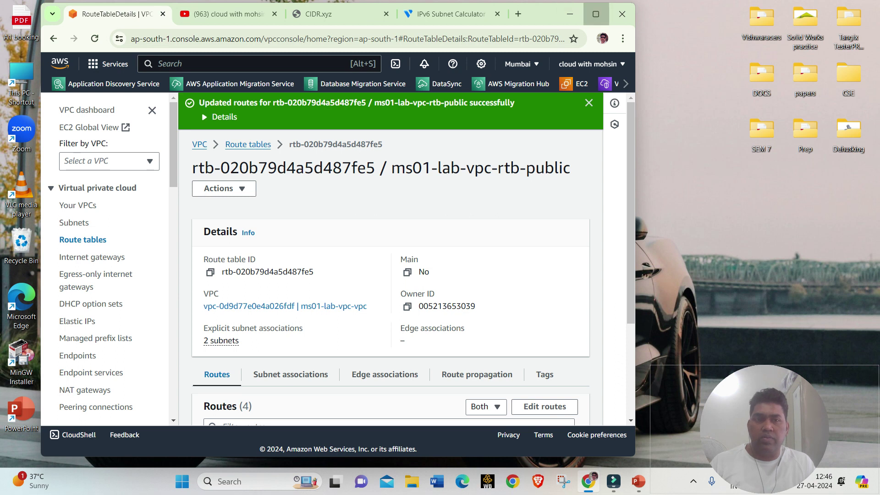
{"action": "left_click", "coordinate": [596, 13]}
- Review the ::/0, 0.0.0.0/0 and local IPv6 routes of the public route table and dismiss the notification
{"action": "scroll", "coordinate": [459, 275], "scroll_direction": "down", "scroll_amount": 1}
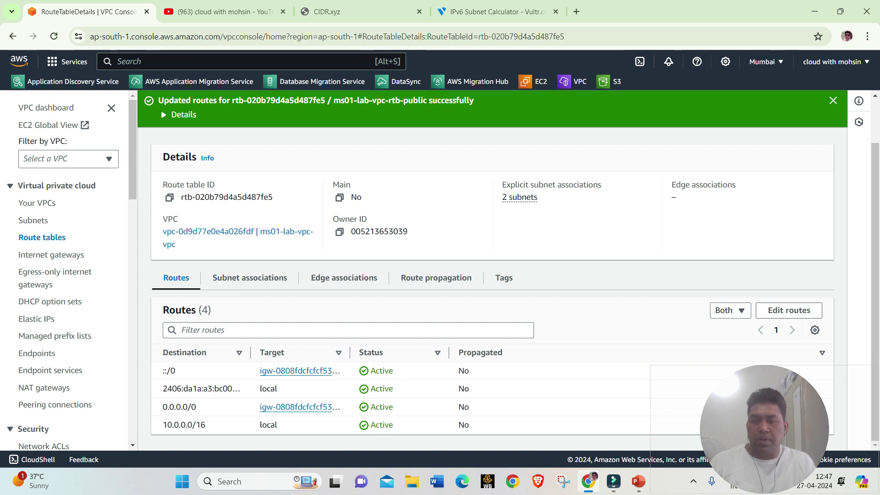
{"action": "left_click_drag", "start_coordinate": [163, 389], "coordinate": [232, 389]}
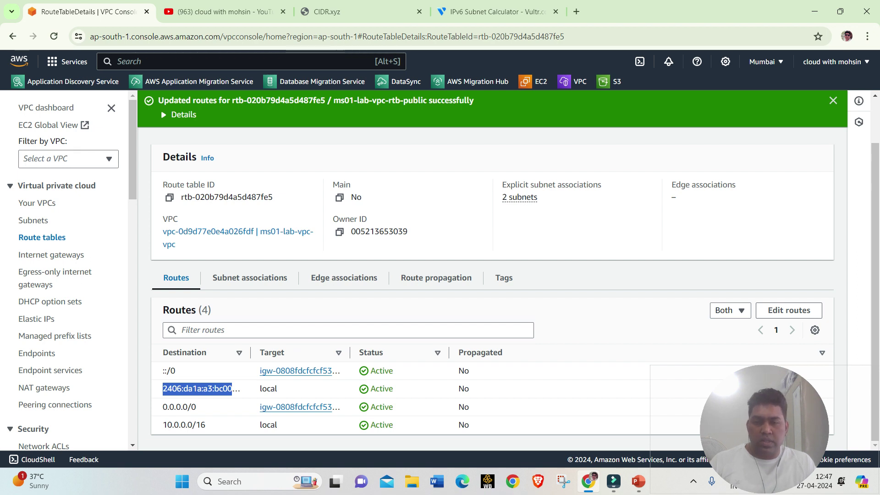
{"action": "left_click_drag", "start_coordinate": [163, 371], "coordinate": [175, 371]}
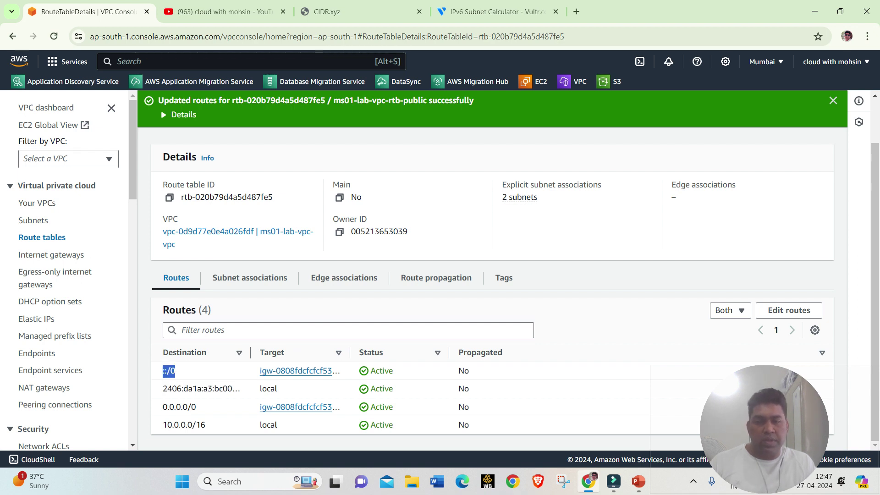
{"action": "left_click_drag", "start_coordinate": [163, 407], "coordinate": [196, 407]}
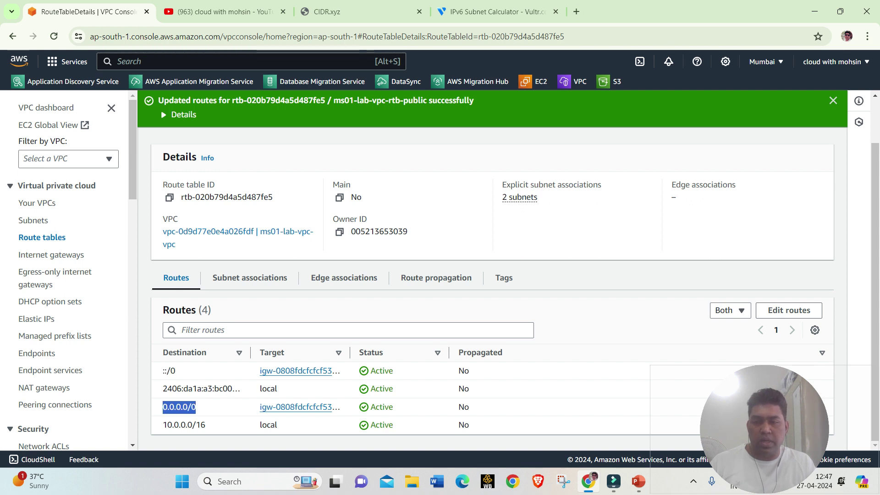
{"action": "left_click_drag", "start_coordinate": [175, 371], "coordinate": [166, 371]}
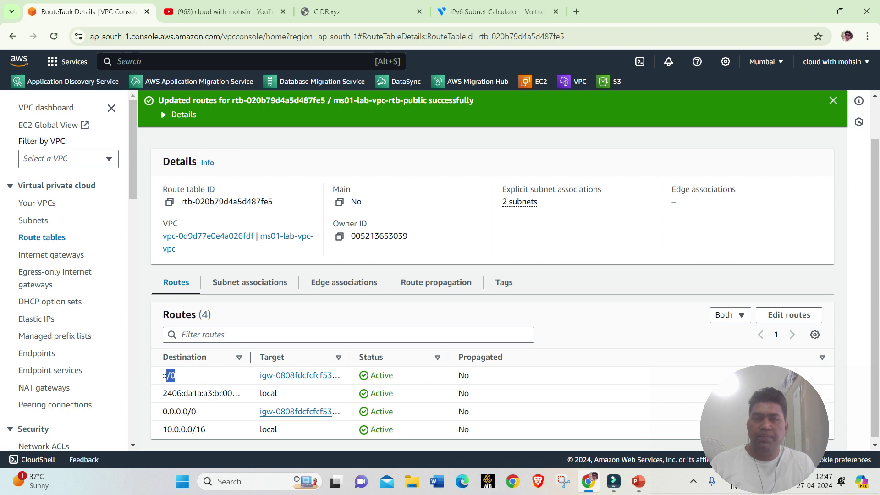
{"action": "scroll", "coordinate": [493, 275], "scroll_direction": "up", "scroll_amount": 1}
{"action": "left_click", "coordinate": [833, 101]}
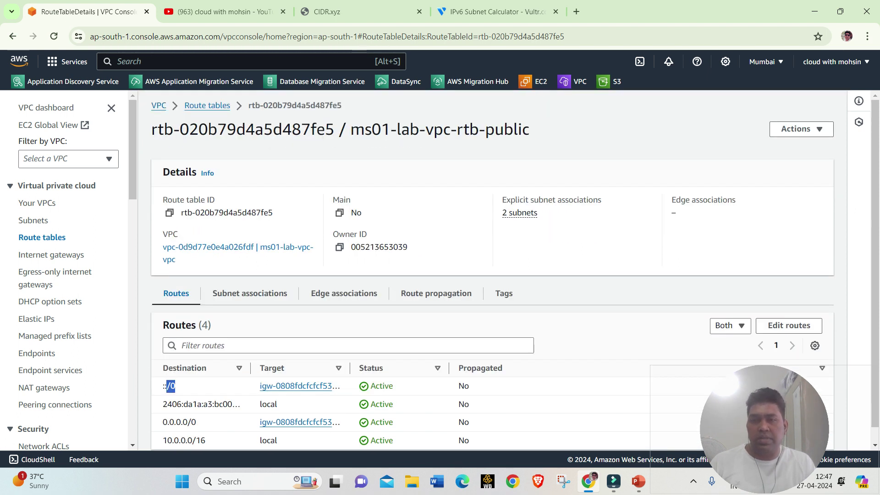
- Return to the route tables list, deselect ms01-lab-vpc-rtb-public and open the details of ms01-lab-vpc-rtb-private1-ap-south-1a
{"action": "left_click", "coordinate": [208, 105]}
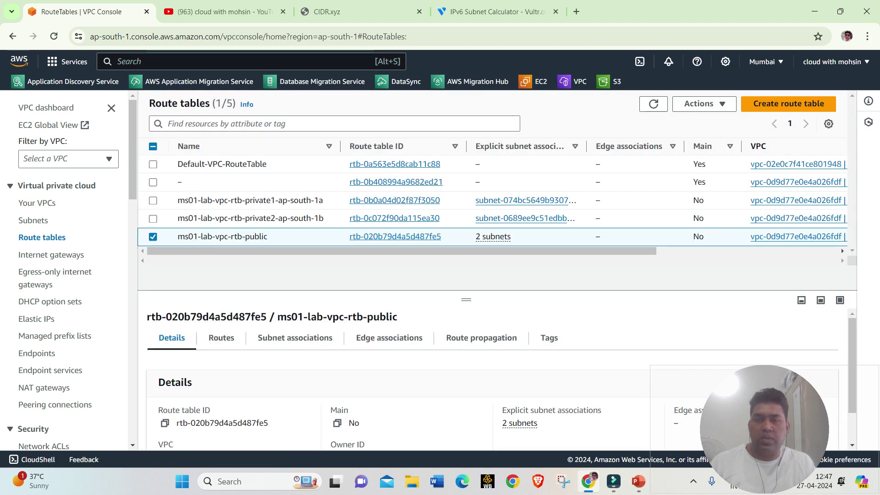
{"action": "left_click", "coordinate": [153, 237]}
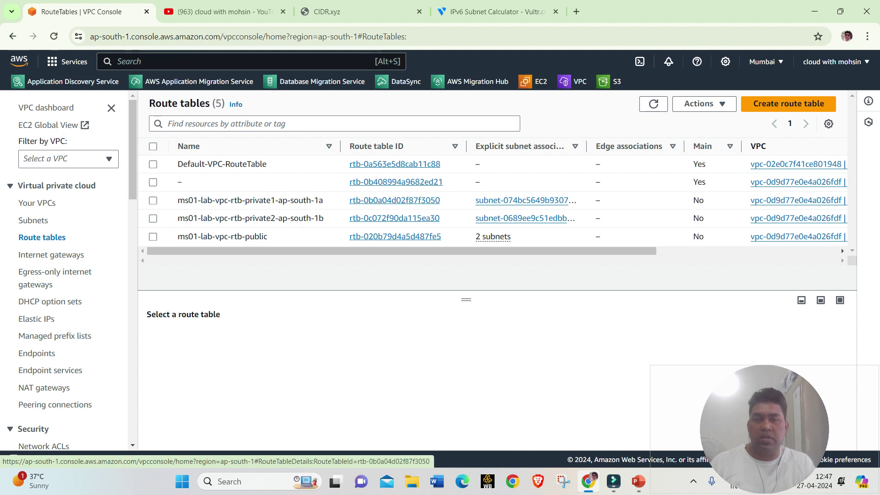
{"action": "left_click", "coordinate": [395, 201]}
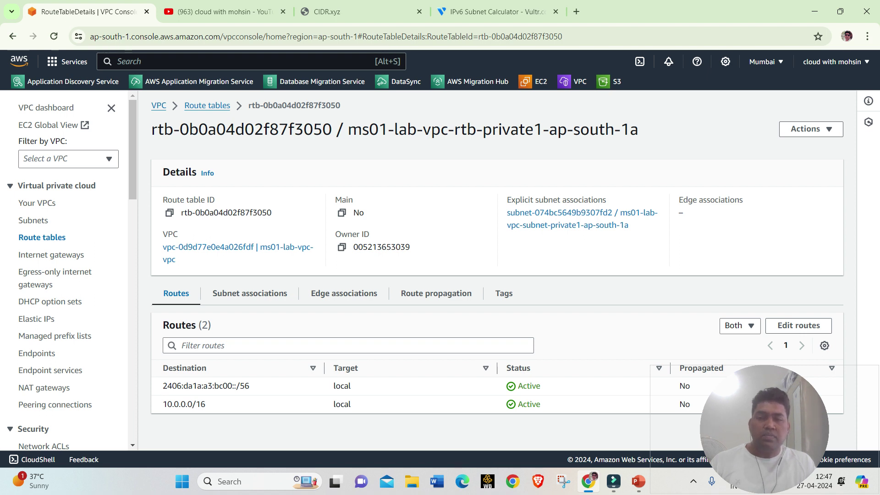
- Review the local IPv4 and IPv6 routes of the ms01-lab-vpc-rtb-private1-ap-south-1a route table
{"action": "left_click_drag", "start_coordinate": [163, 404], "coordinate": [206, 404]}
{"action": "left_click", "coordinate": [206, 405]}
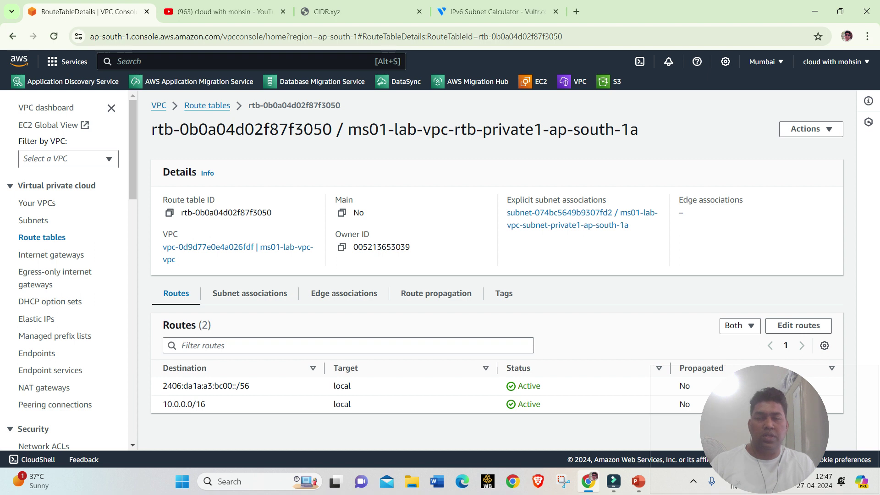
{"action": "left_click_drag", "start_coordinate": [162, 385], "coordinate": [540, 404]}
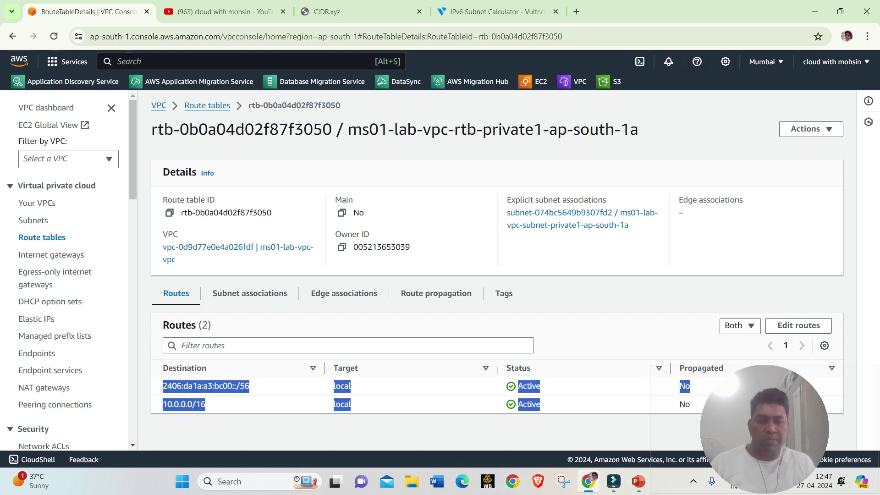
{"action": "left_click_drag", "start_coordinate": [680, 404], "coordinate": [691, 404]}
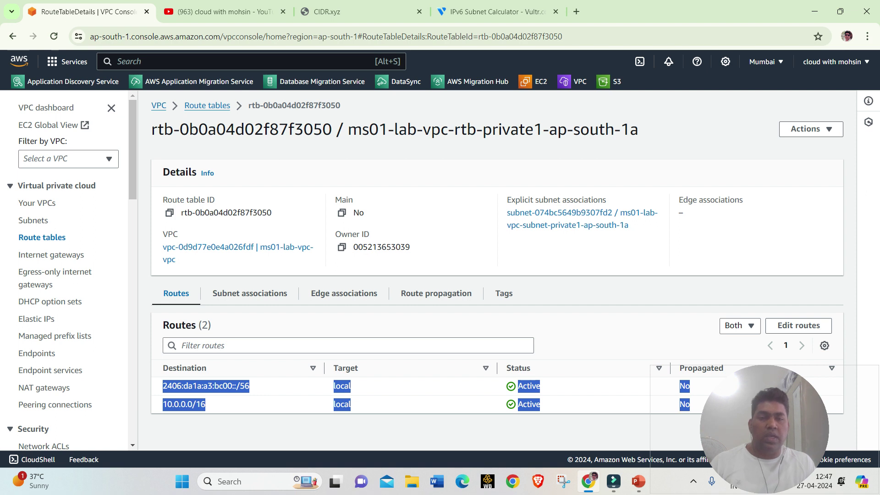
{"action": "left_click", "coordinate": [606, 328]}
{"action": "left_click_drag", "start_coordinate": [163, 386], "coordinate": [250, 386]}
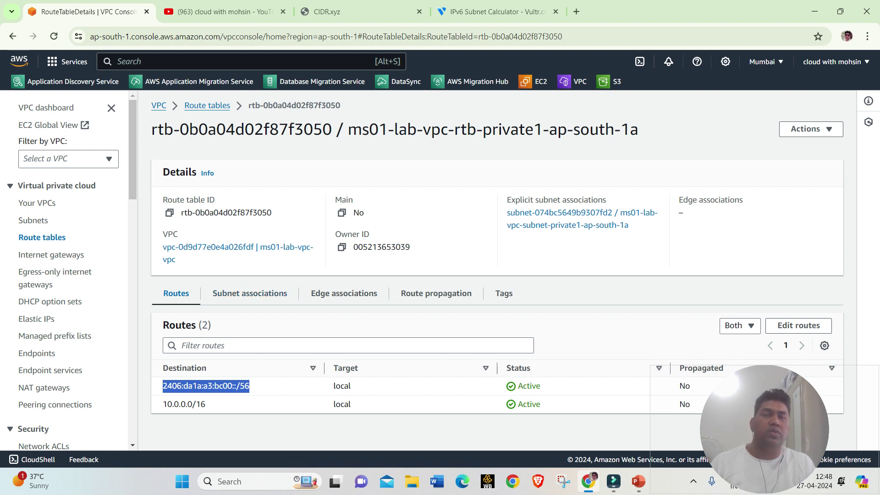
{"action": "left_click_drag", "start_coordinate": [484, 130], "coordinate": [638, 130]}
{"action": "left_click", "coordinate": [639, 129]}
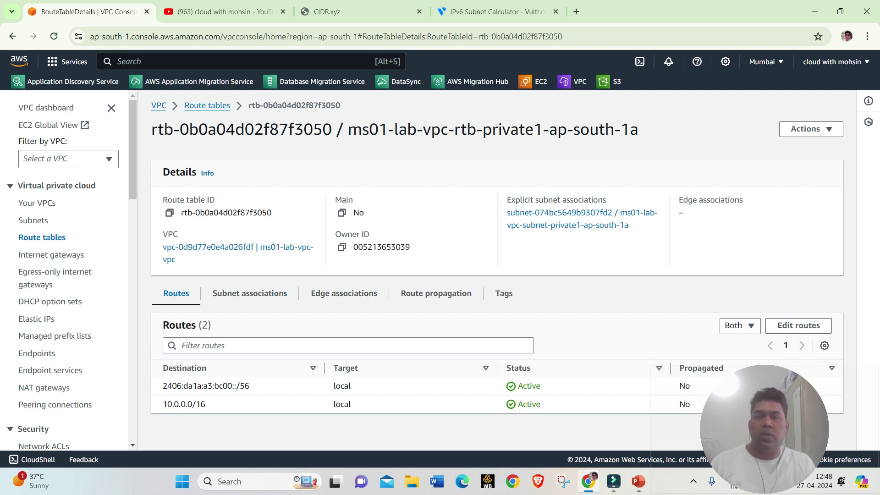
- Return to the route tables list, deselect ms01-lab-vpc-rtb-private1-ap-south-1a and look over the VPC's subnets list
{"action": "left_click", "coordinate": [207, 105]}
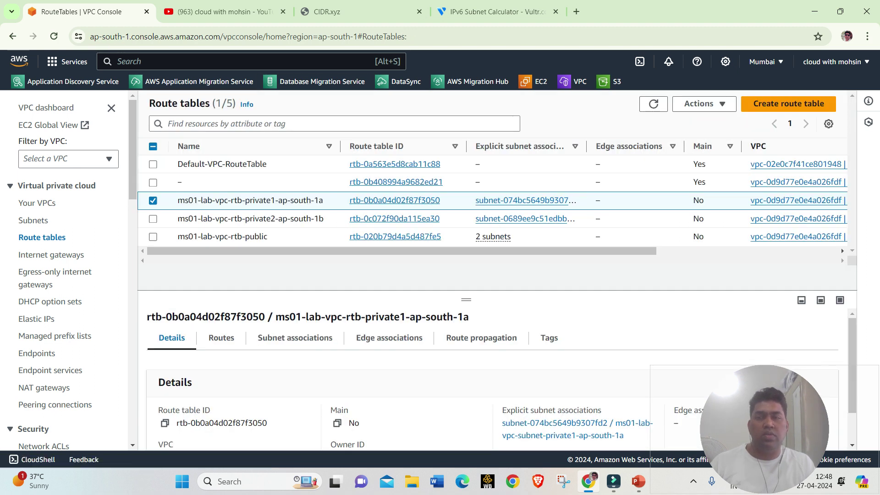
{"action": "left_click", "coordinate": [153, 201]}
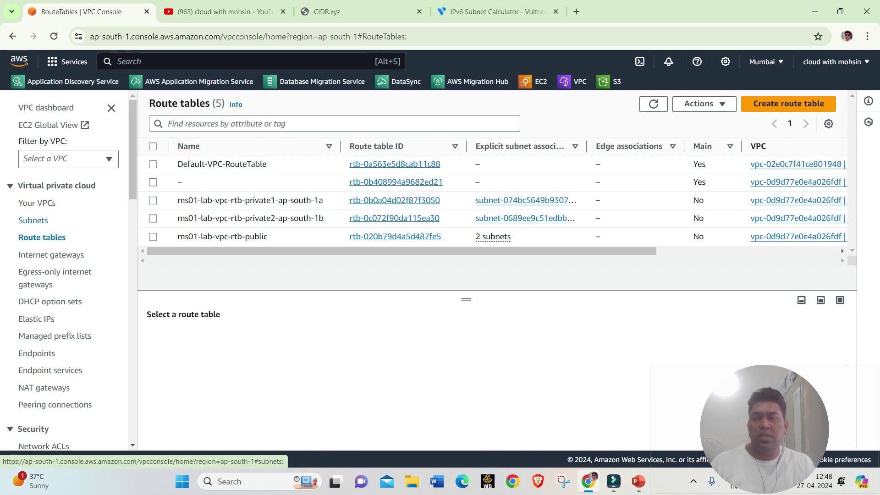
{"action": "left_click", "coordinate": [33, 220]}
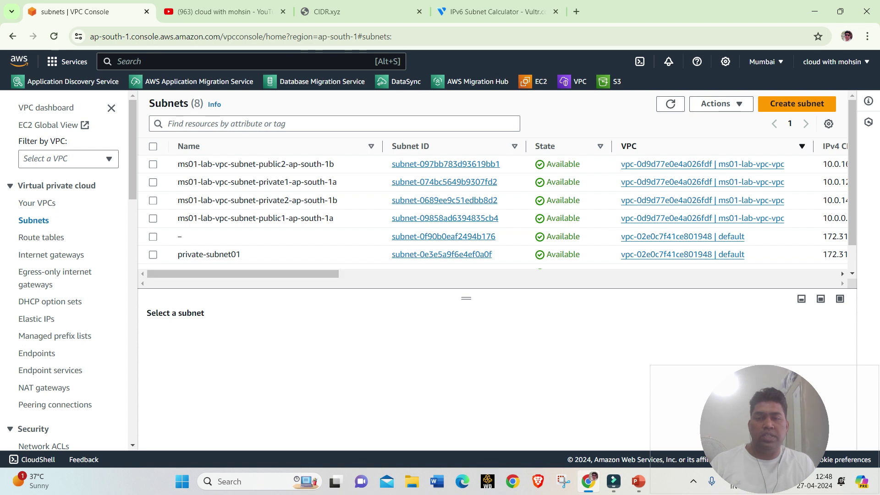
{"action": "scroll", "coordinate": [497, 209], "scroll_direction": "right", "scroll_amount": 5}
{"action": "scroll", "coordinate": [497, 209], "scroll_direction": "left", "scroll_amount": 5}
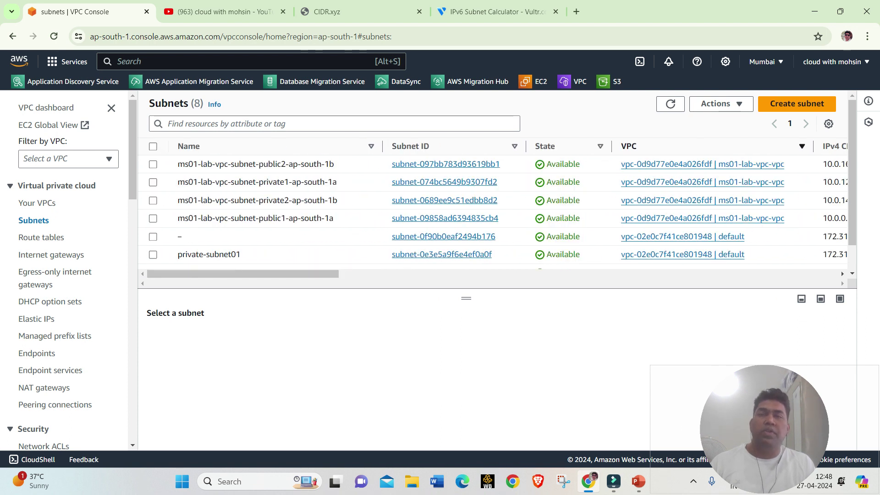
{"action": "left_click", "coordinate": [536, 81]}
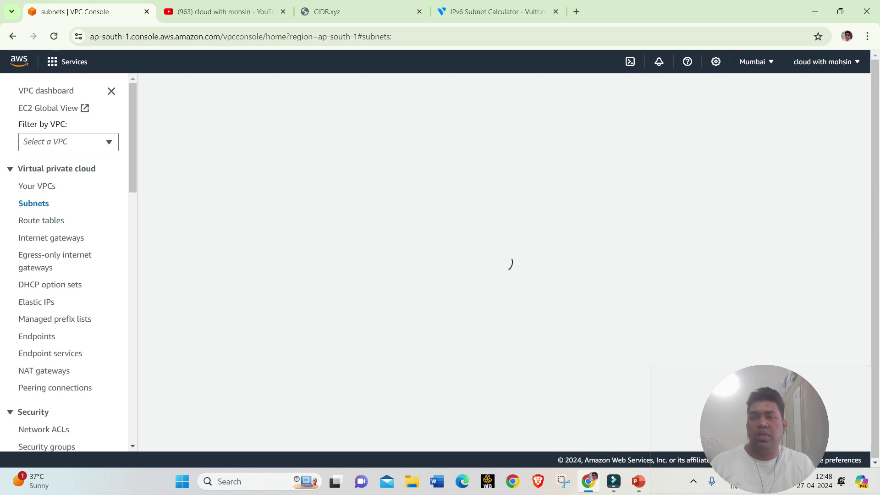
{"action": "left_click", "coordinate": [68, 62]}
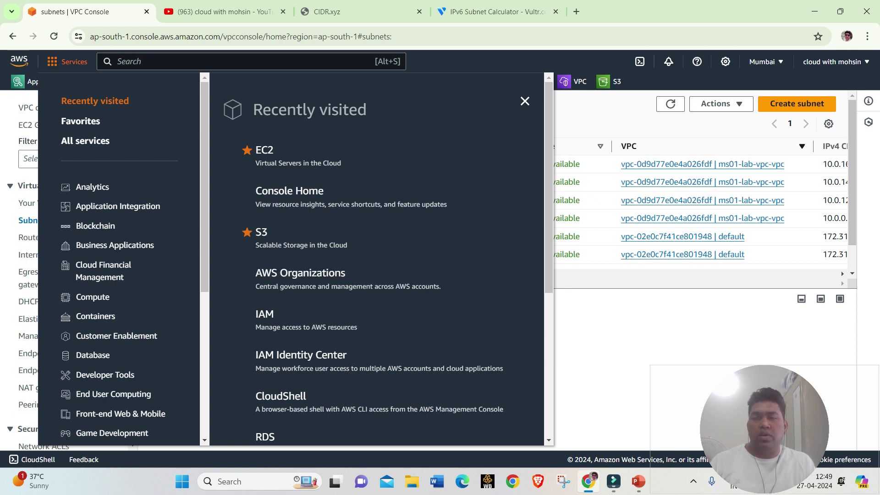
{"action": "scroll", "coordinate": [298, 278], "scroll_direction": "down", "scroll_amount": 1}
{"action": "scroll", "coordinate": [298, 277], "scroll_direction": "down", "scroll_amount": 5}
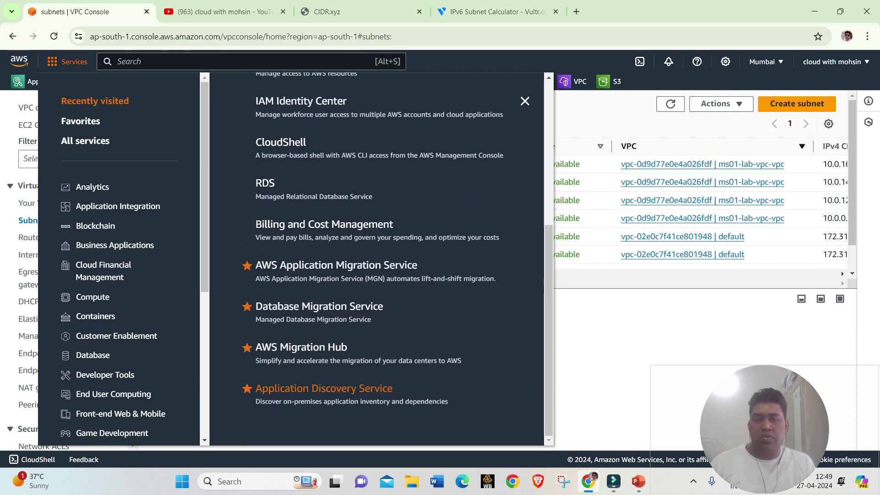
{"action": "scroll", "coordinate": [321, 374], "scroll_direction": "up", "scroll_amount": 3}
{"action": "scroll", "coordinate": [321, 374], "scroll_direction": "up", "scroll_amount": 3}
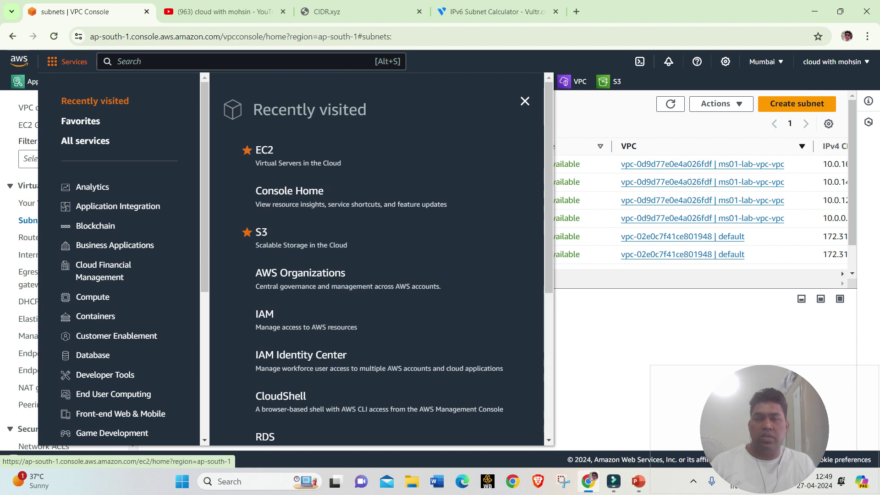
{"action": "left_click", "coordinate": [525, 101]}
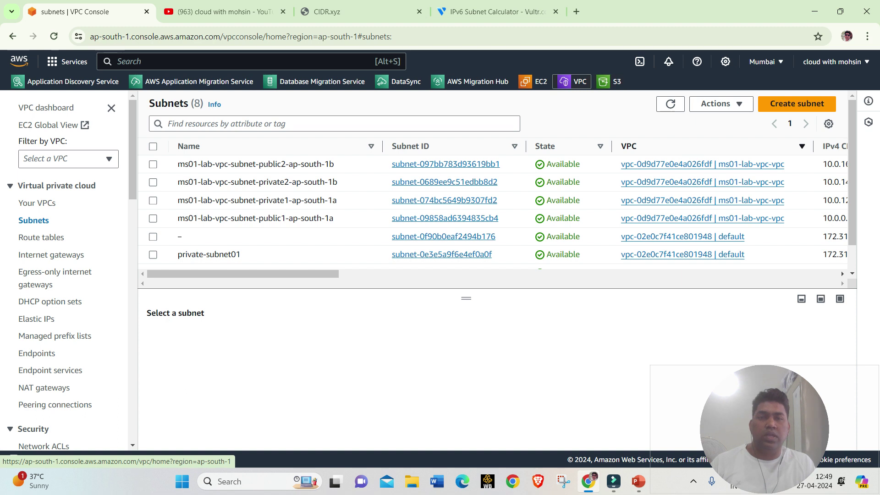
- Start launching a new EC2 instance in the Mumbai region and name it server01
{"action": "left_click", "coordinate": [538, 82]}
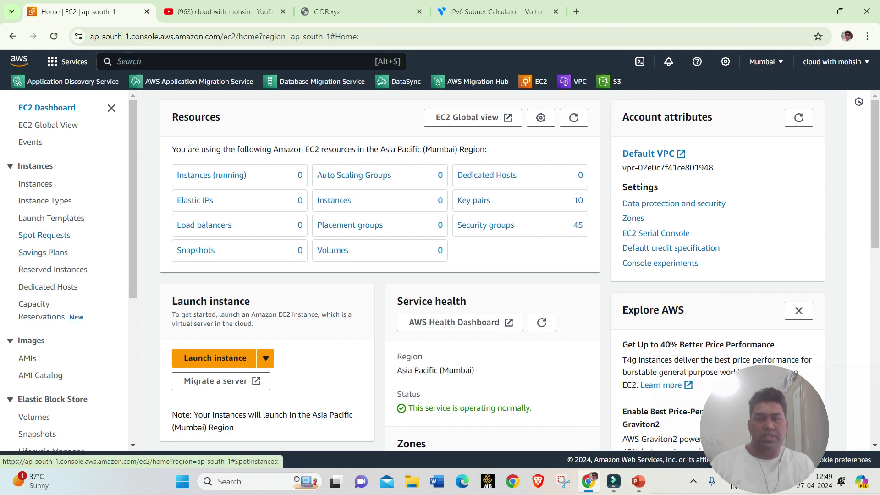
{"action": "left_click", "coordinate": [36, 184]}
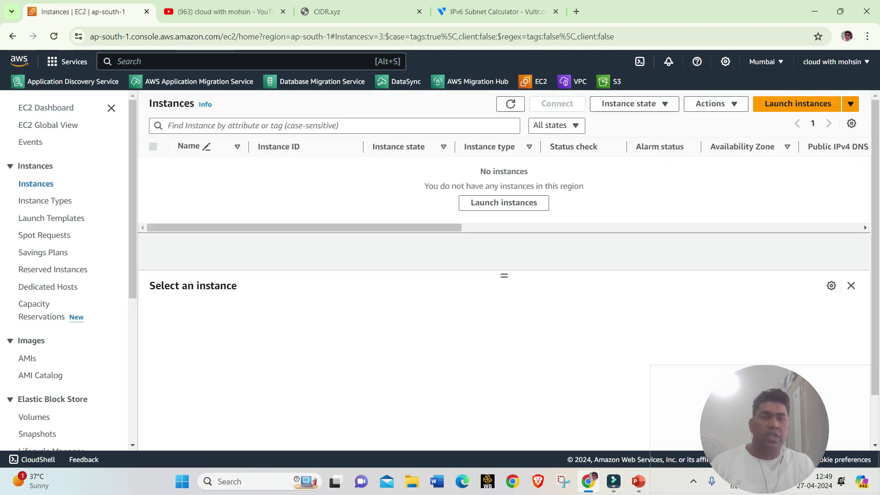
{"action": "left_click", "coordinate": [798, 105]}
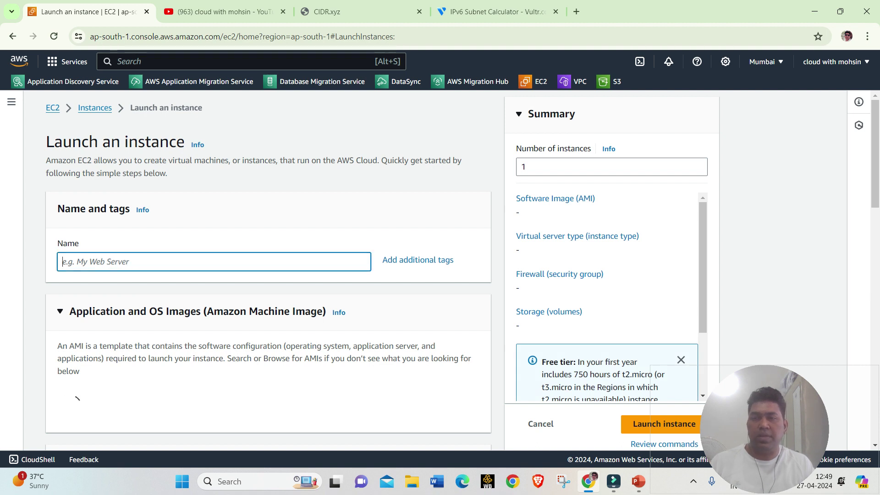
{"action": "type", "text": "serve"}
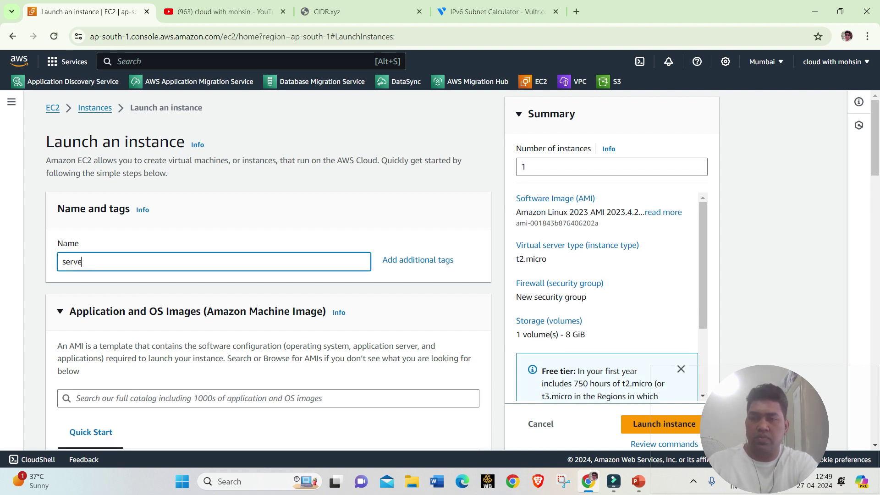
{"action": "type", "text": "r01"}
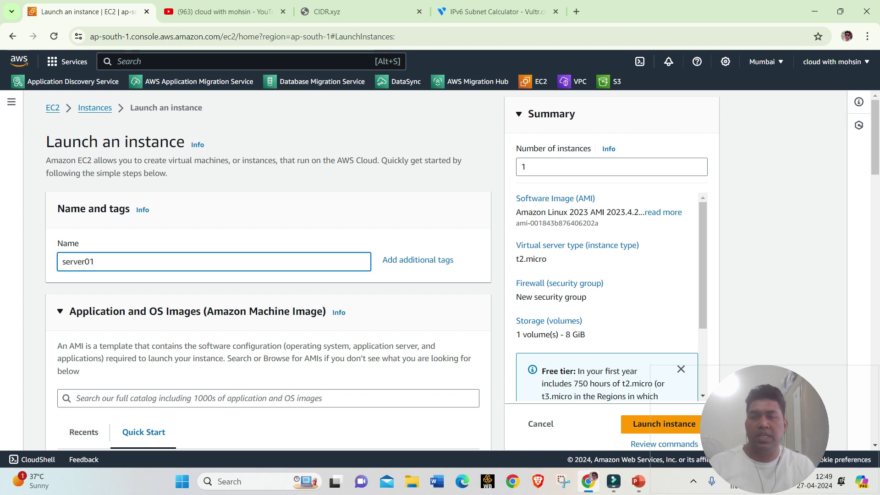
- Choose to proceed without a key pair for server01, leaving the Amazon Linux 2023 AMI and t2.micro type
{"action": "scroll", "coordinate": [269, 270], "scroll_direction": "down", "scroll_amount": 9}
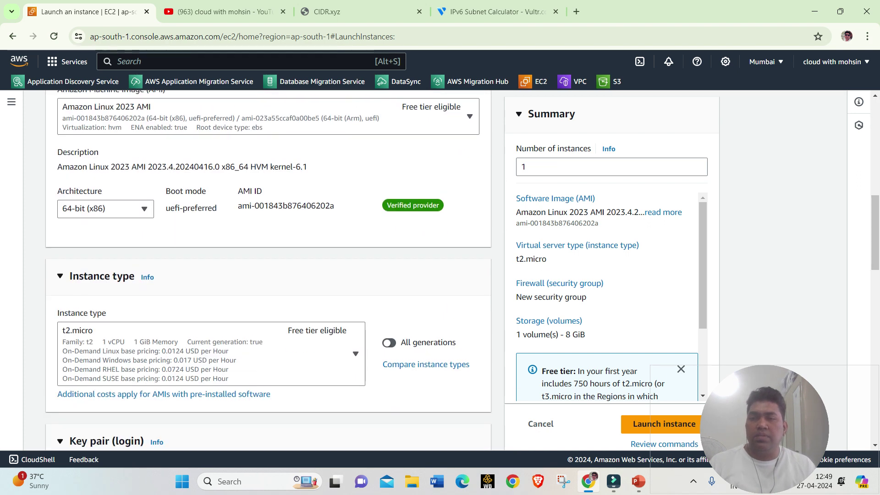
{"action": "scroll", "coordinate": [269, 271], "scroll_direction": "up", "scroll_amount": 2}
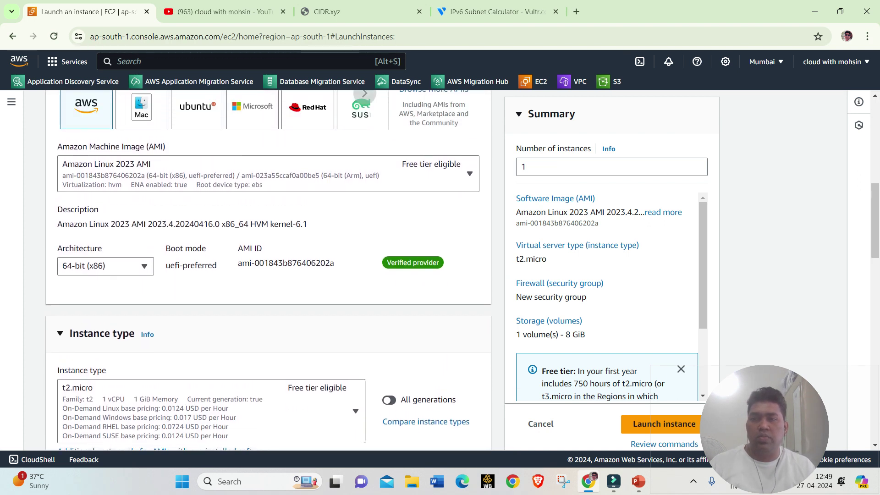
{"action": "scroll", "coordinate": [268, 271], "scroll_direction": "down", "scroll_amount": 5}
{"action": "scroll", "coordinate": [356, 302], "scroll_direction": "down", "scroll_amount": 3}
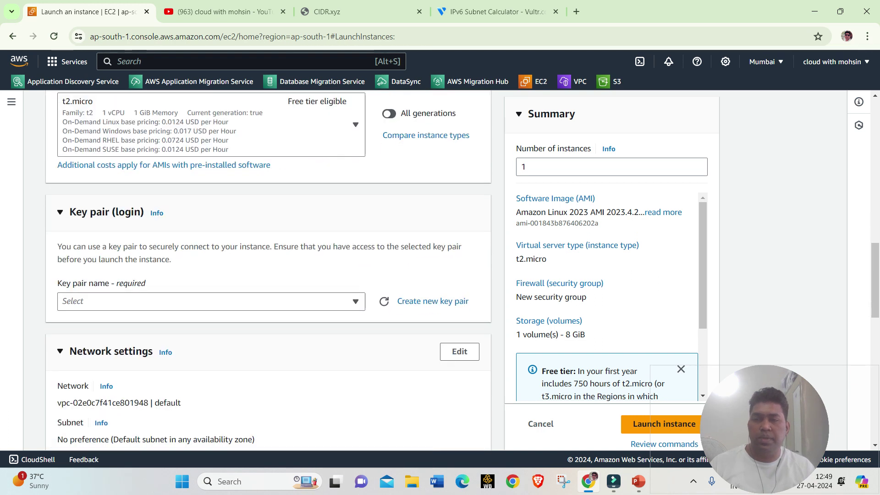
{"action": "left_click", "coordinate": [355, 301]}
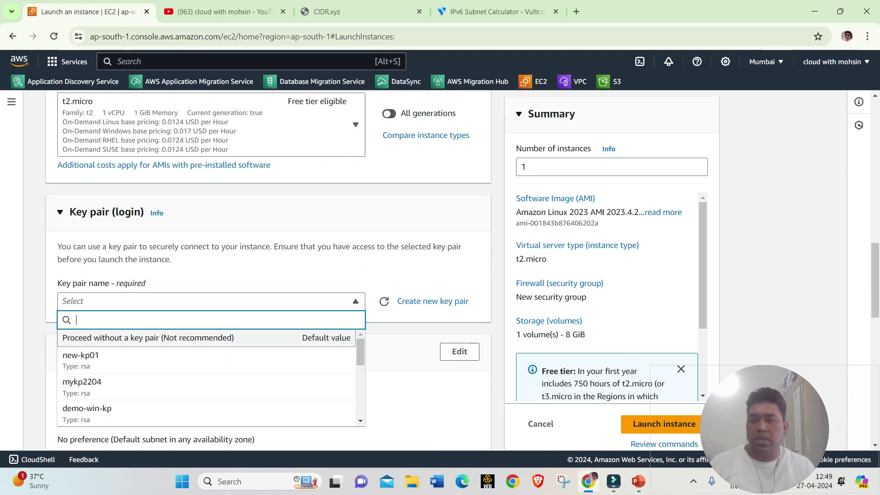
{"action": "left_click", "coordinate": [148, 337]}
- Edit the network settings to use the ms01-lab-vpc-vpc VPC and set auto-assign public IP to Enable
{"action": "scroll", "coordinate": [148, 338], "scroll_direction": "down", "scroll_amount": 2}
{"action": "scroll", "coordinate": [268, 275], "scroll_direction": "down", "scroll_amount": 1}
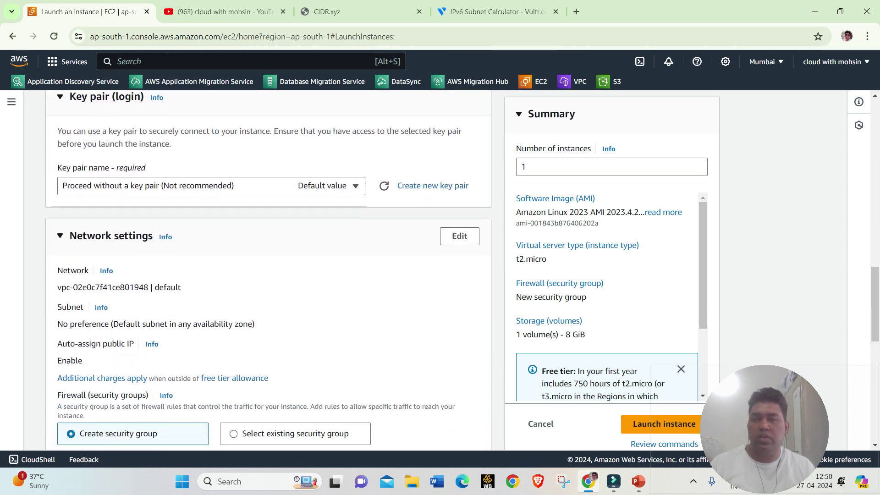
{"action": "scroll", "coordinate": [268, 275], "scroll_direction": "down", "scroll_amount": 1}
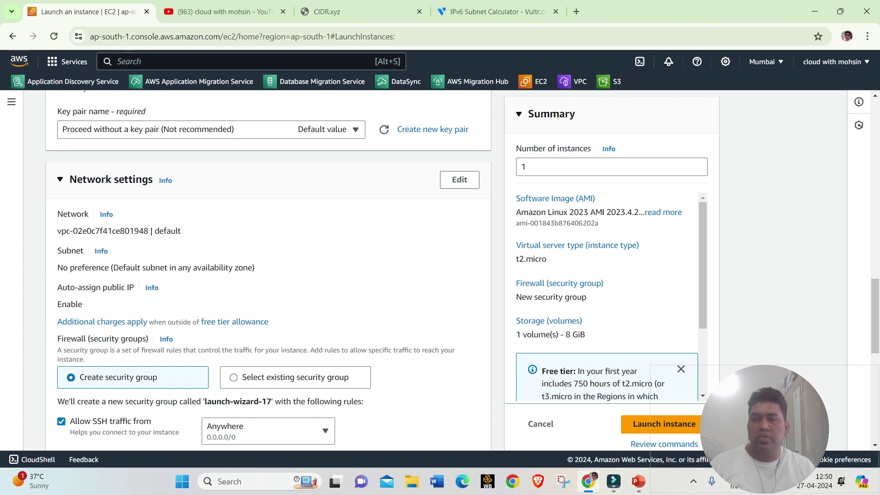
{"action": "scroll", "coordinate": [268, 275], "scroll_direction": "down", "scroll_amount": 1}
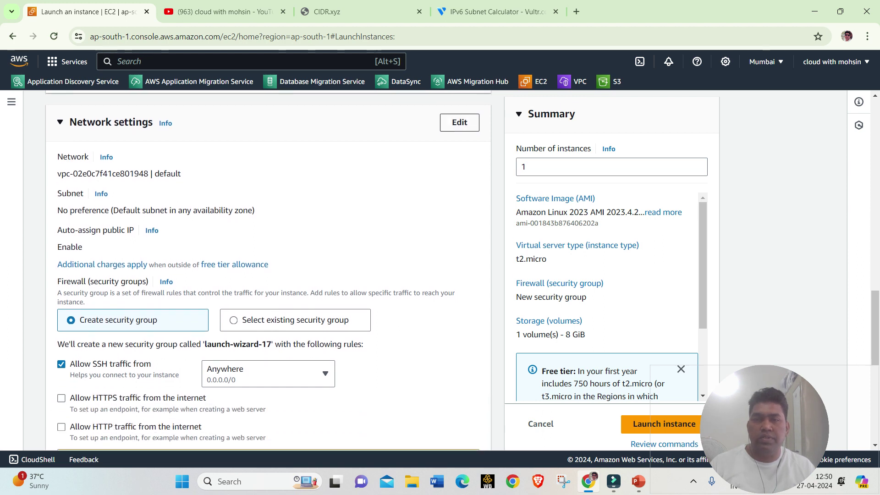
{"action": "left_click_drag", "start_coordinate": [57, 173], "coordinate": [181, 174]}
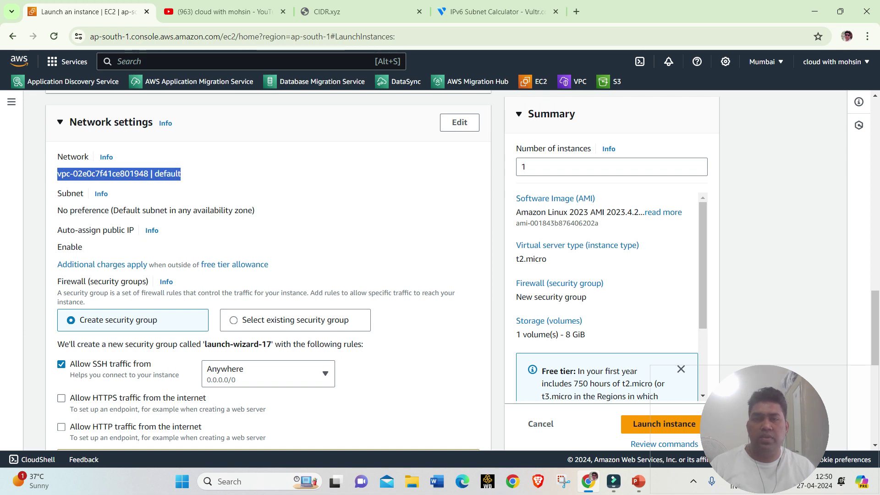
{"action": "left_click", "coordinate": [269, 176]}
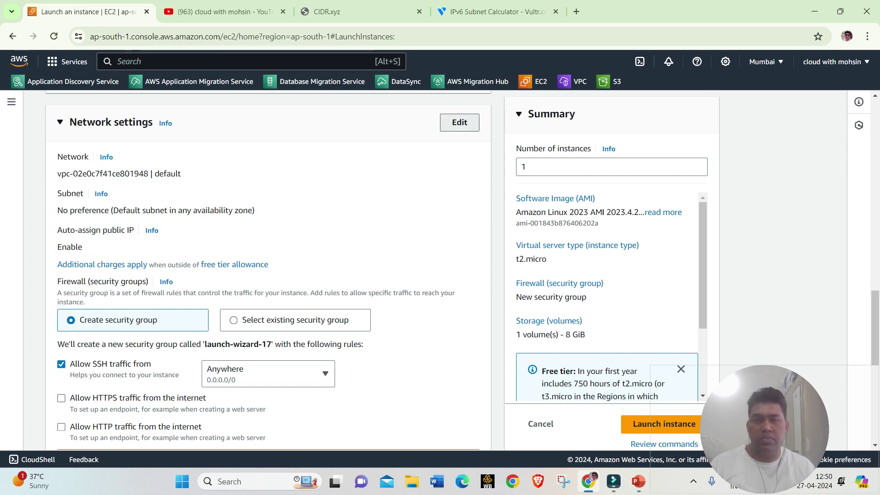
{"action": "left_click", "coordinate": [460, 122]}
{"action": "left_click", "coordinate": [211, 182]}
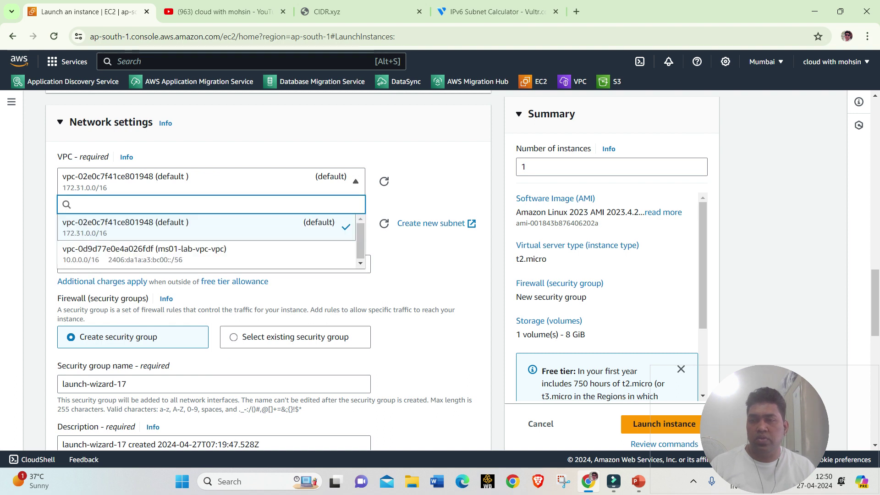
{"action": "left_click", "coordinate": [145, 254]}
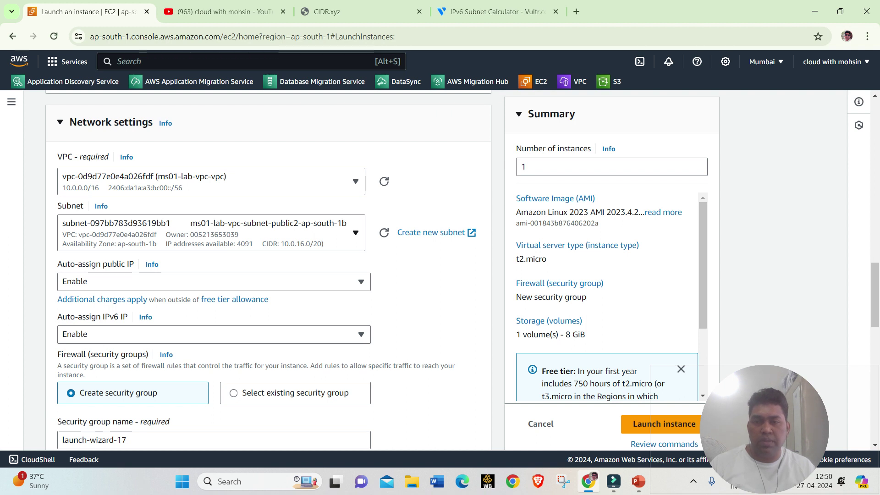
{"action": "left_click", "coordinate": [362, 282]}
{"action": "left_click", "coordinate": [339, 301]}
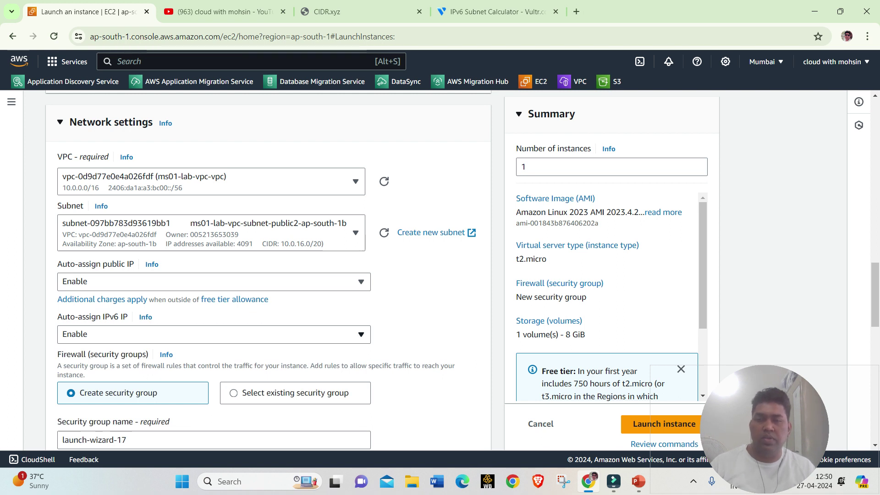
- Name the new security group ipv6sg and give it the description ipv6sg
{"action": "scroll", "coordinate": [268, 270], "scroll_direction": "down", "scroll_amount": 1}
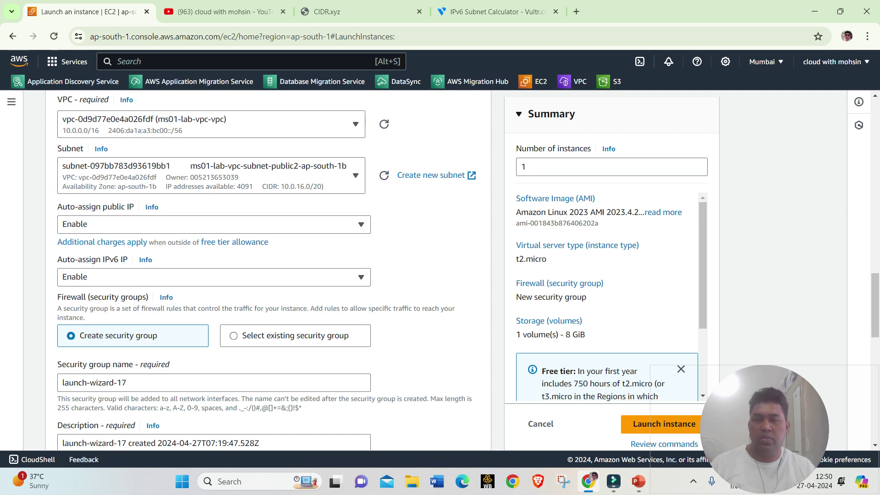
{"action": "scroll", "coordinate": [269, 270], "scroll_direction": "down", "scroll_amount": 2}
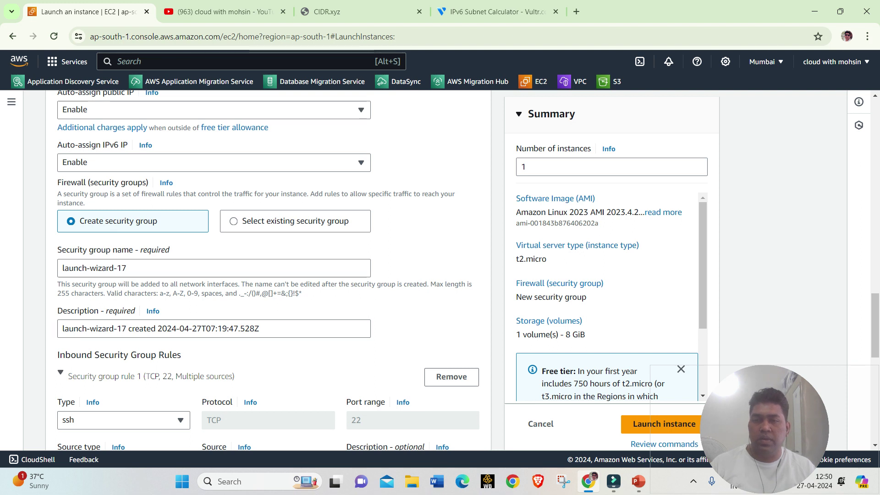
{"action": "left_click_drag", "start_coordinate": [128, 268], "coordinate": [64, 268]}
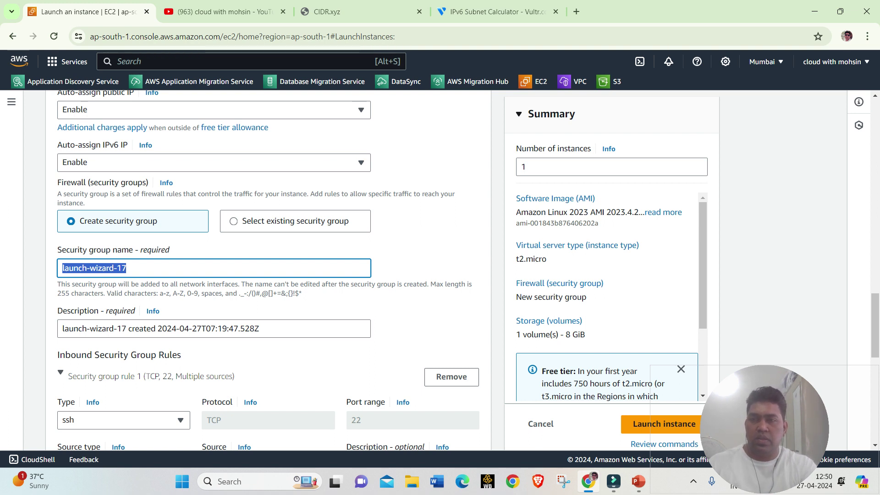
{"action": "type", "text": "ipv"}
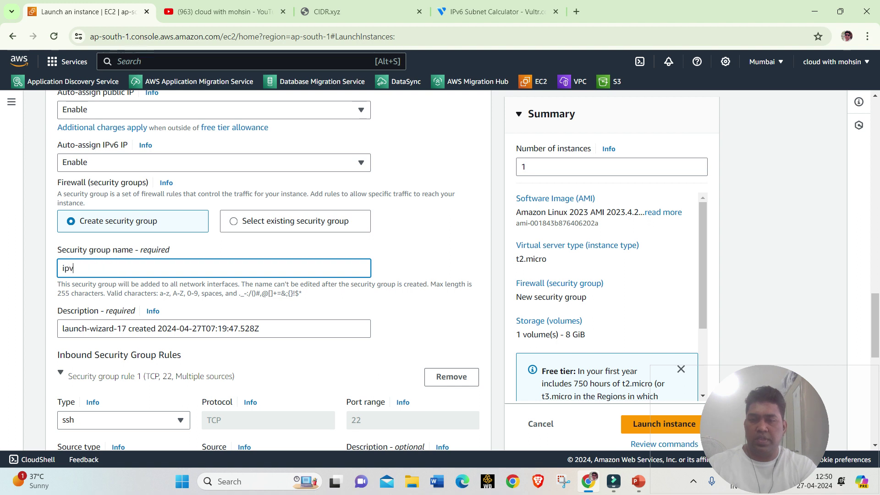
{"action": "type", "text": "6sg"}
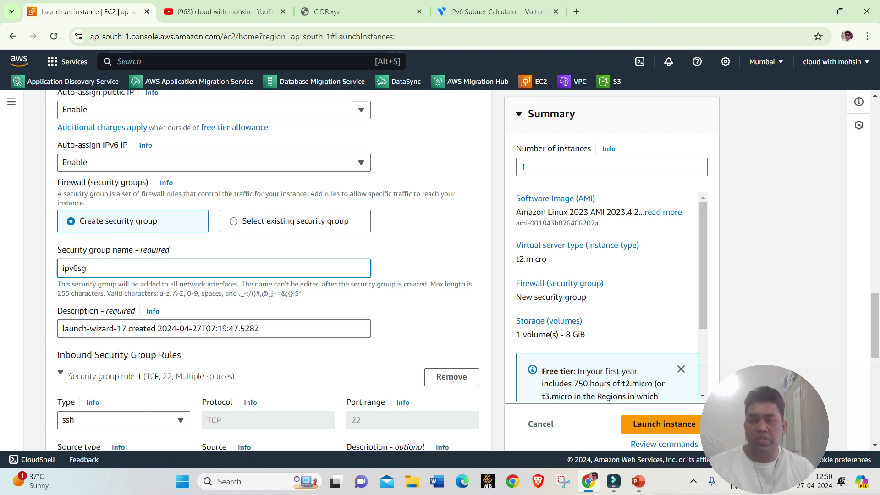
{"action": "key", "text": "Tab"}
{"action": "type", "text": "ip"}
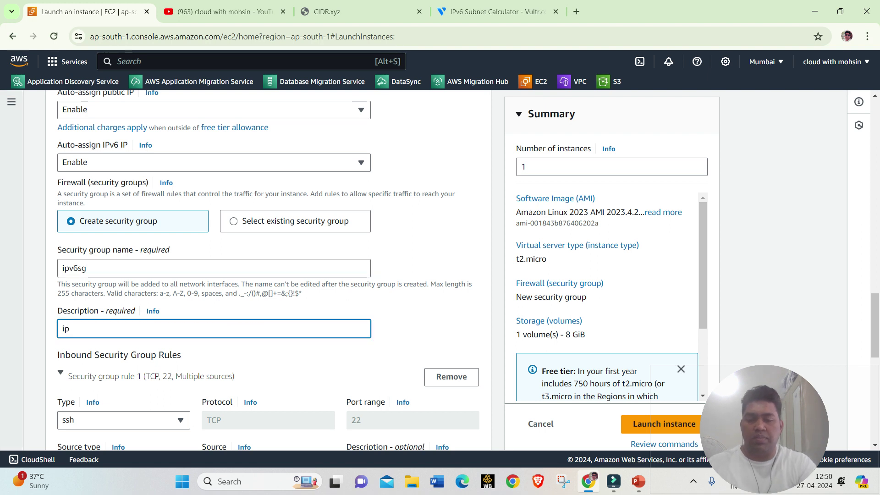
{"action": "type", "text": "v6"}
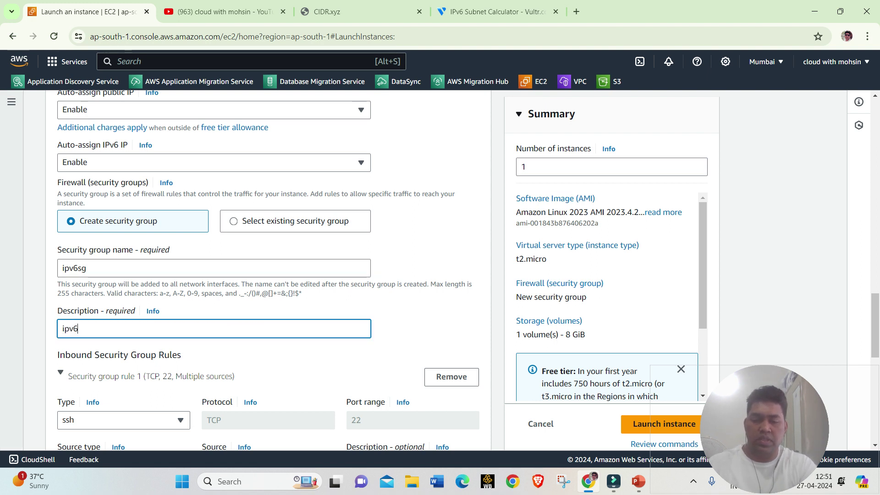
{"action": "type", "text": "sg"}
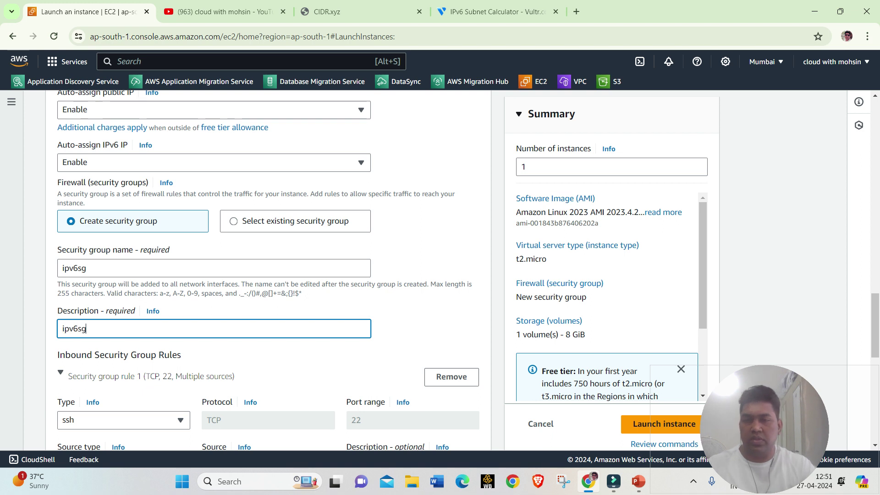
- Check the inbound ssh rule, 8 GiB gp3 storage and expanded advanced details, and launch the server01 instance
{"action": "scroll", "coordinate": [268, 271], "scroll_direction": "down", "scroll_amount": 5}
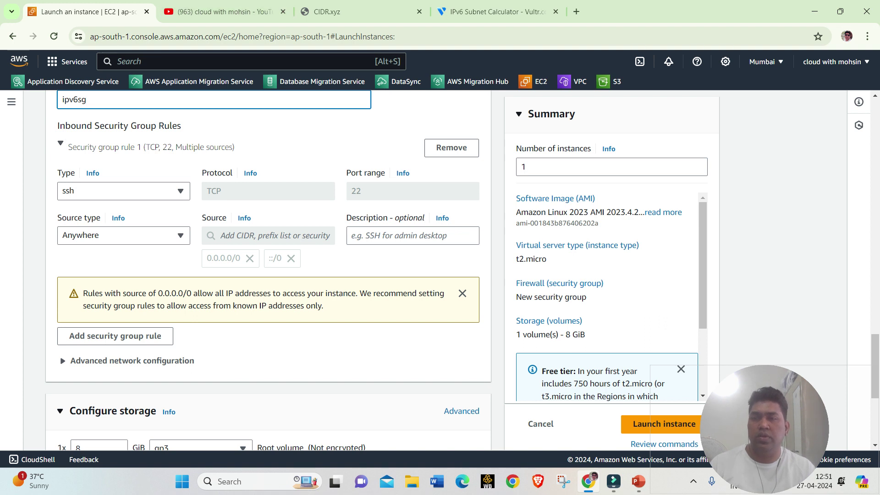
{"action": "scroll", "coordinate": [269, 270], "scroll_direction": "down", "scroll_amount": 5}
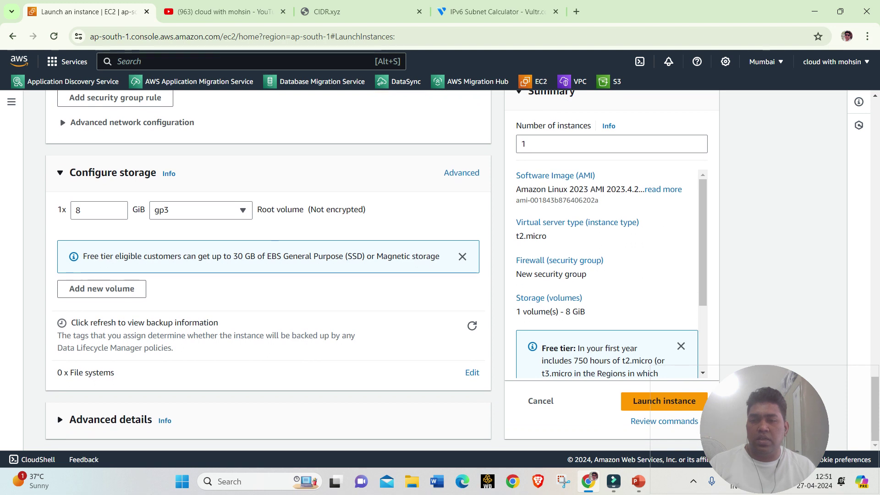
{"action": "left_click", "coordinate": [111, 419]}
{"action": "scroll", "coordinate": [269, 270], "scroll_direction": "down", "scroll_amount": 15}
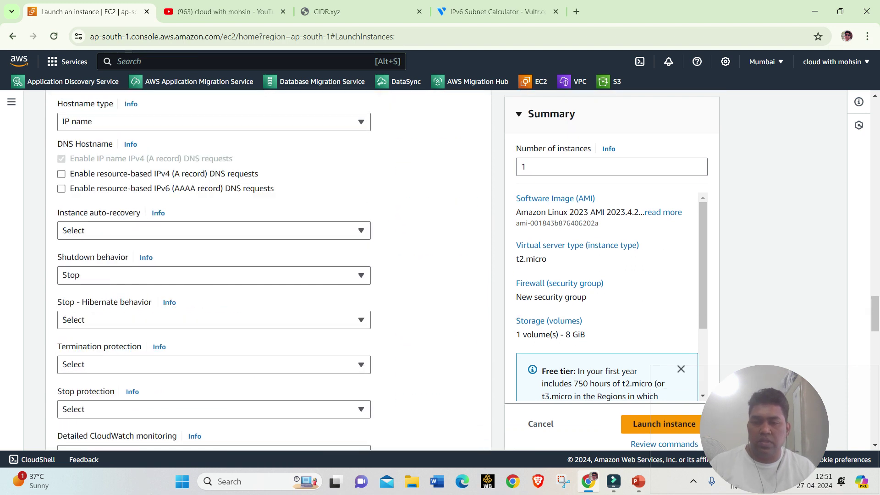
{"action": "scroll", "coordinate": [269, 270], "scroll_direction": "down", "scroll_amount": 13}
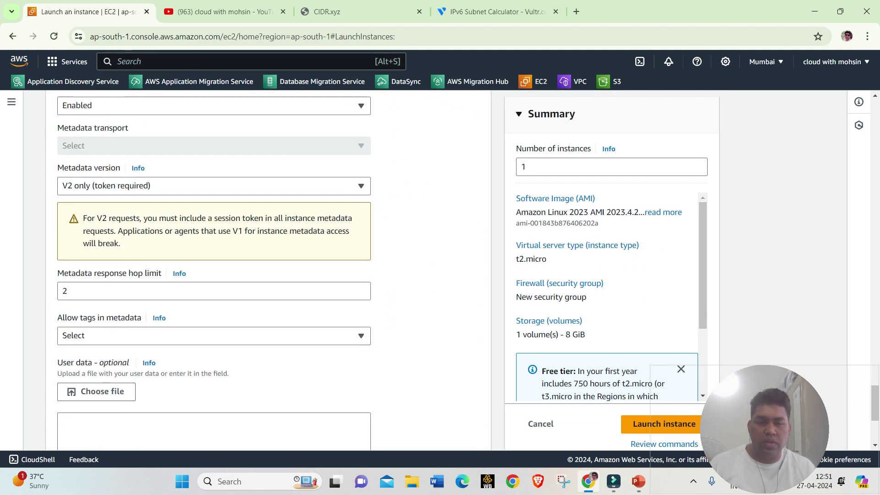
{"action": "left_click", "coordinate": [657, 424]}
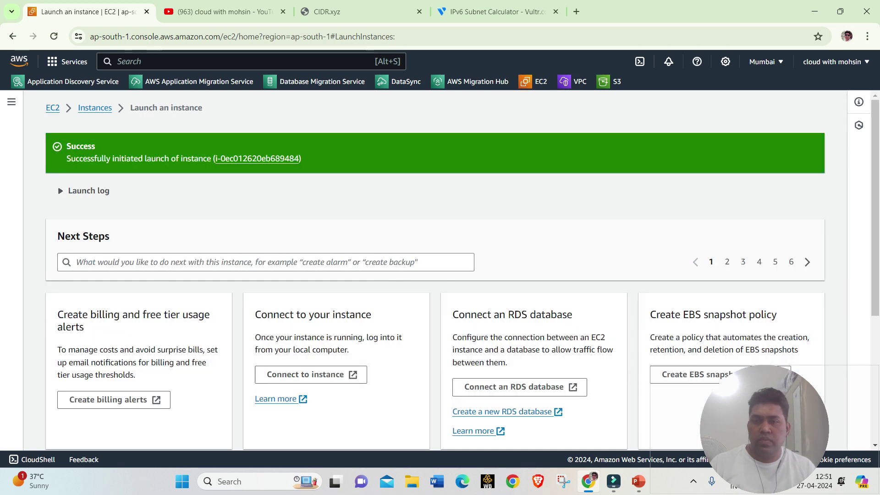
- Open the newly launched instance in the instances list and examine its IPv6 address, public IPv4 address and availability zone
{"action": "left_click", "coordinate": [257, 159]}
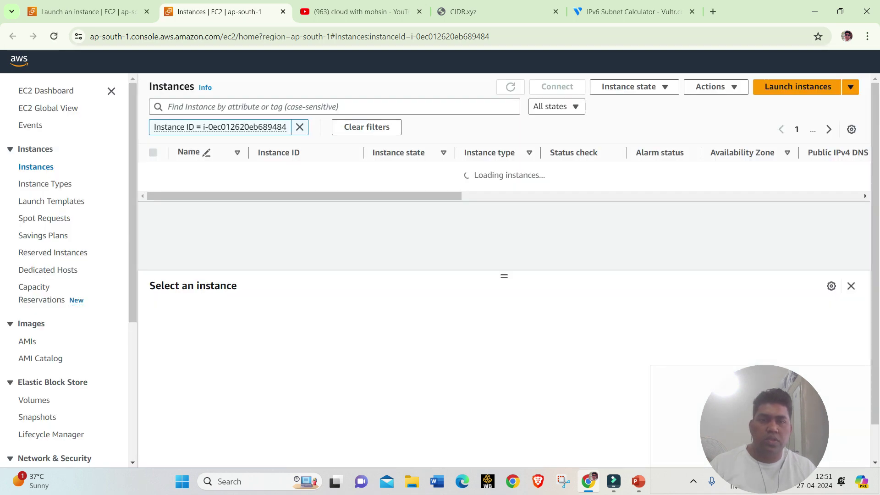
{"action": "scroll", "coordinate": [504, 175], "scroll_direction": "right", "scroll_amount": 11}
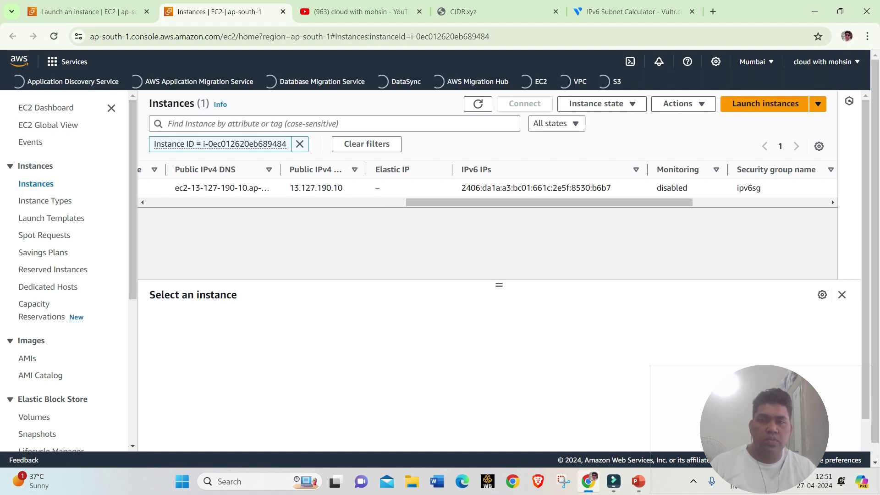
{"action": "left_click_drag", "start_coordinate": [556, 202], "coordinate": [394, 202]}
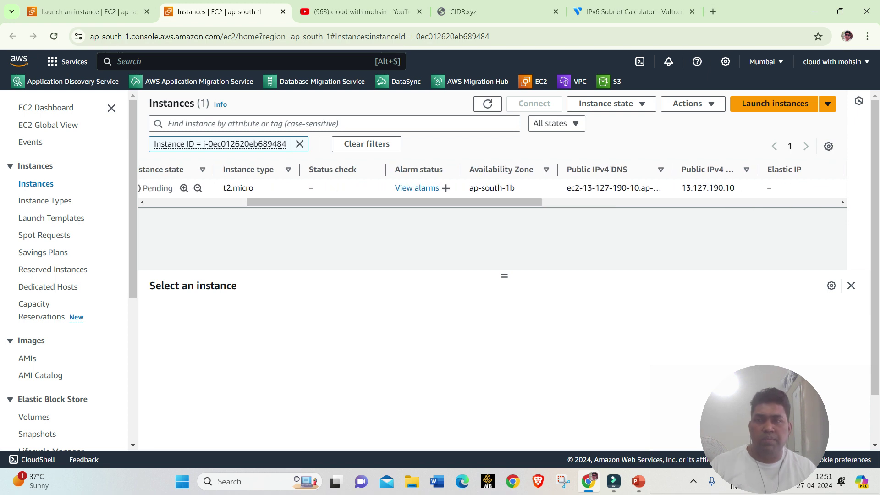
- Go back to the launch confirmation, open the full instances list and start launching another EC2 instance named server02
{"action": "left_click", "coordinate": [87, 12]}
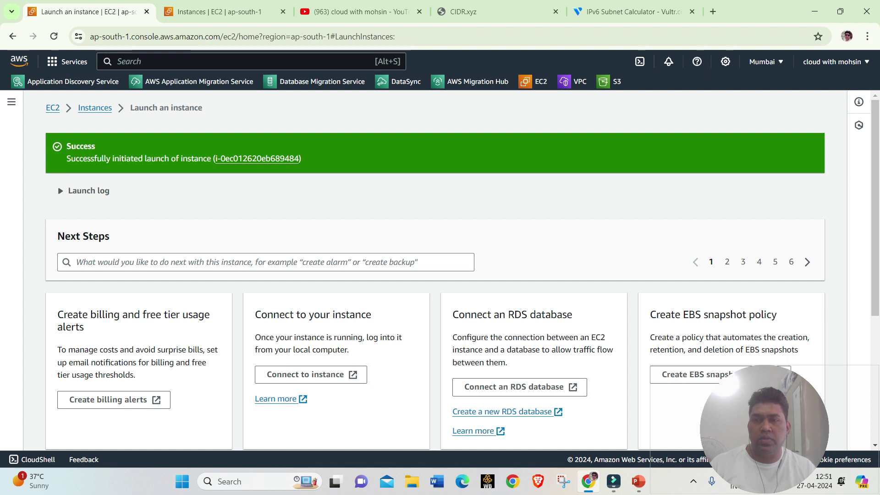
{"action": "left_click", "coordinate": [95, 107]}
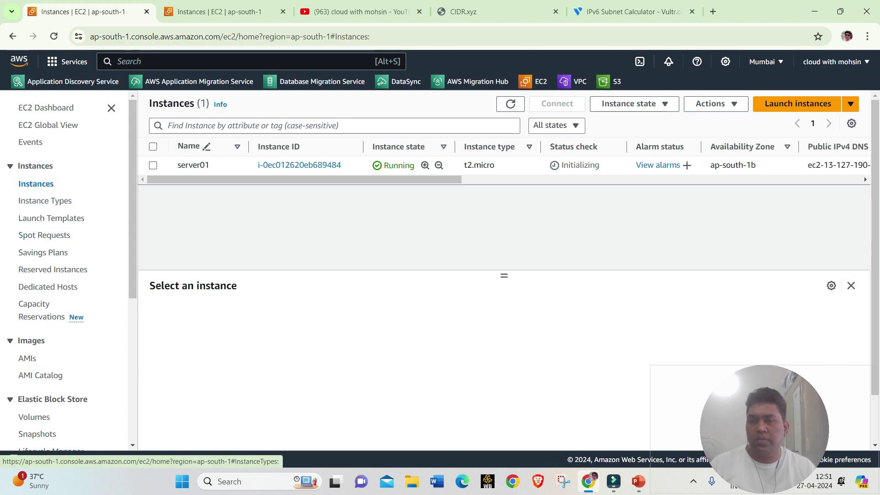
{"action": "scroll", "coordinate": [45, 201], "scroll_direction": "down", "scroll_amount": 1}
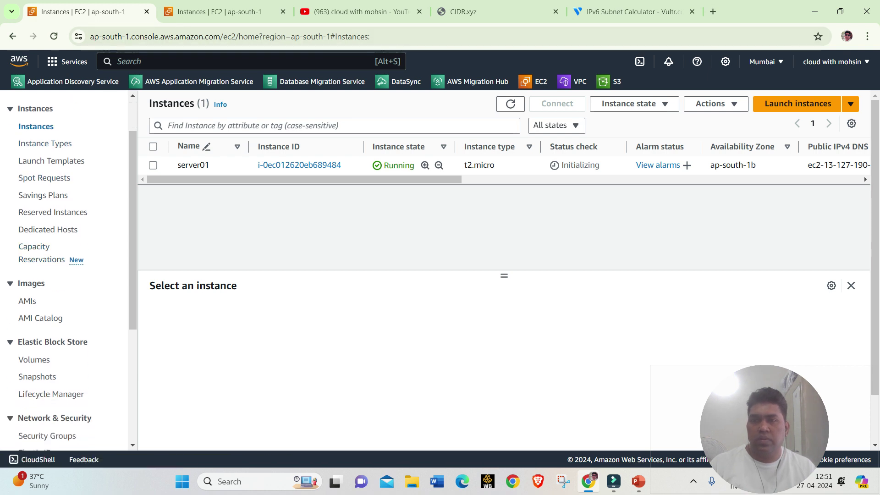
{"action": "left_click", "coordinate": [798, 104]}
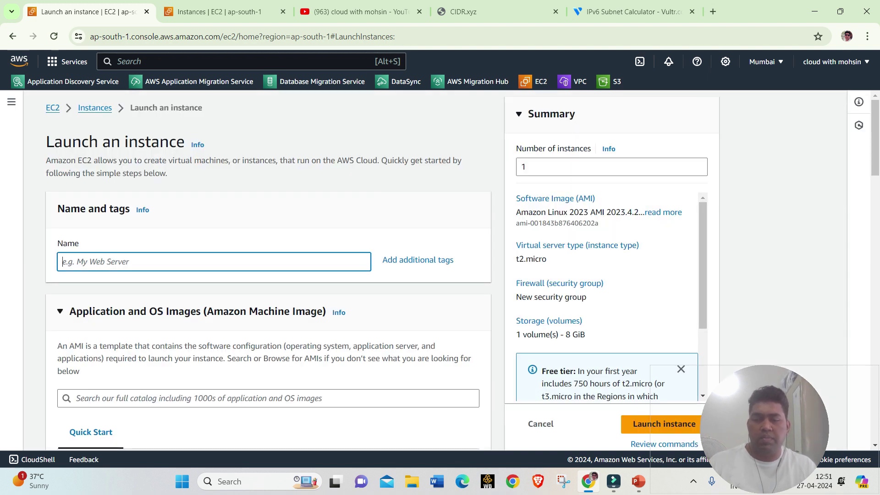
{"action": "type", "text": "server02"}
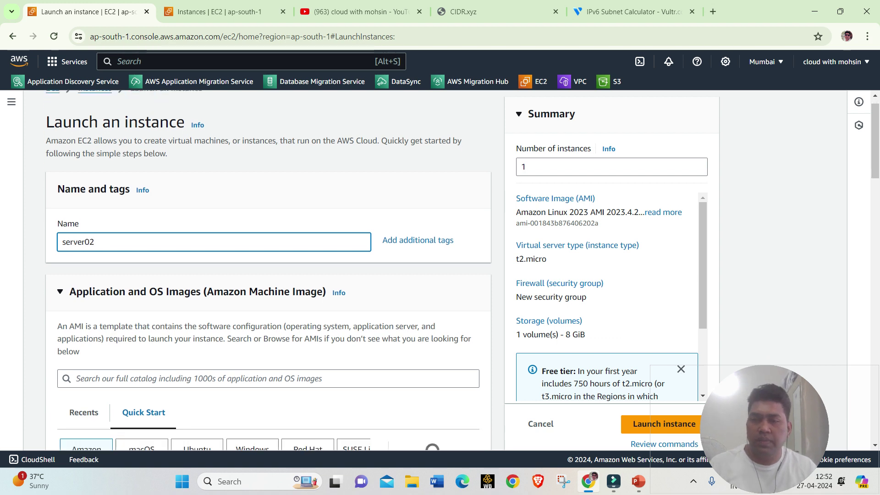
- Set the key pair for server02 to "Proceed without a key pair (Not recommended)"
{"action": "scroll", "coordinate": [268, 271], "scroll_direction": "down", "scroll_amount": 10}
{"action": "scroll", "coordinate": [268, 271], "scroll_direction": "down", "scroll_amount": 3}
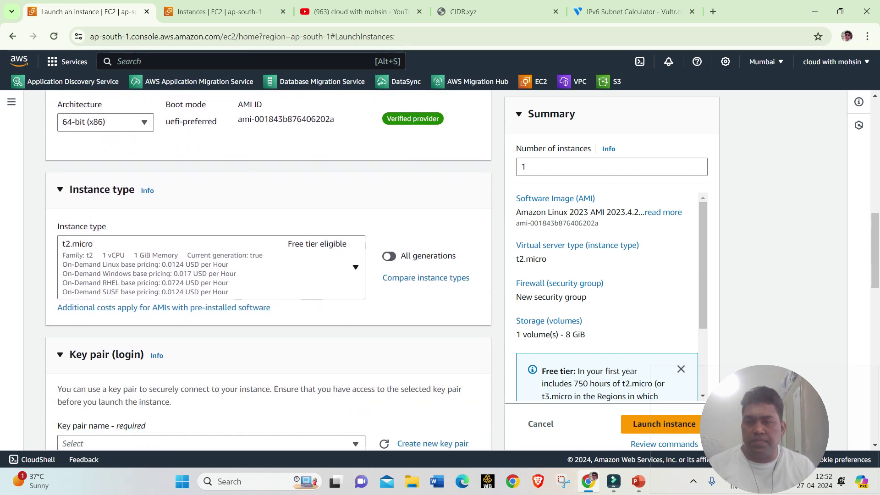
{"action": "scroll", "coordinate": [269, 270], "scroll_direction": "down", "scroll_amount": 3}
{"action": "left_click", "coordinate": [211, 302]}
{"action": "left_click", "coordinate": [184, 338]}
- Edit the network settings to use the ms01-lab-vpc-vpc VPC and the ms01-lab-vpc-subnet-public1-ap-south-1a subnet
{"action": "scroll", "coordinate": [268, 271], "scroll_direction": "down", "scroll_amount": 1}
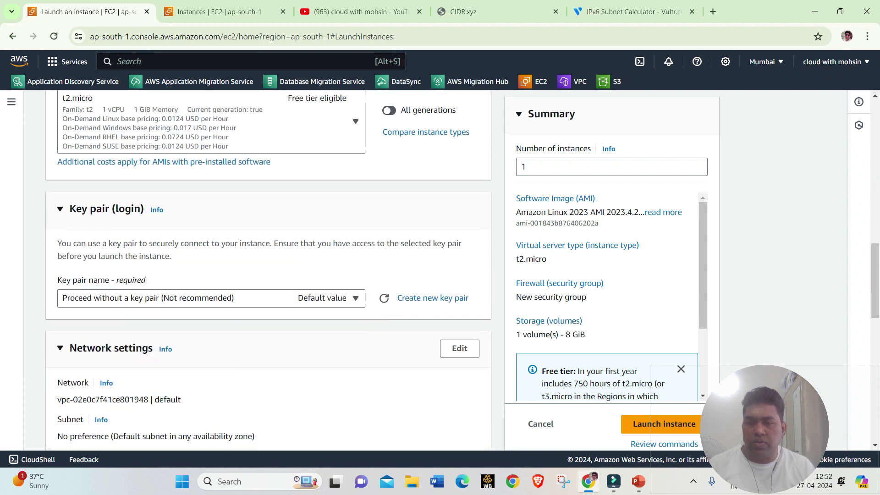
{"action": "scroll", "coordinate": [268, 270], "scroll_direction": "down", "scroll_amount": 4}
{"action": "left_click", "coordinate": [460, 180]}
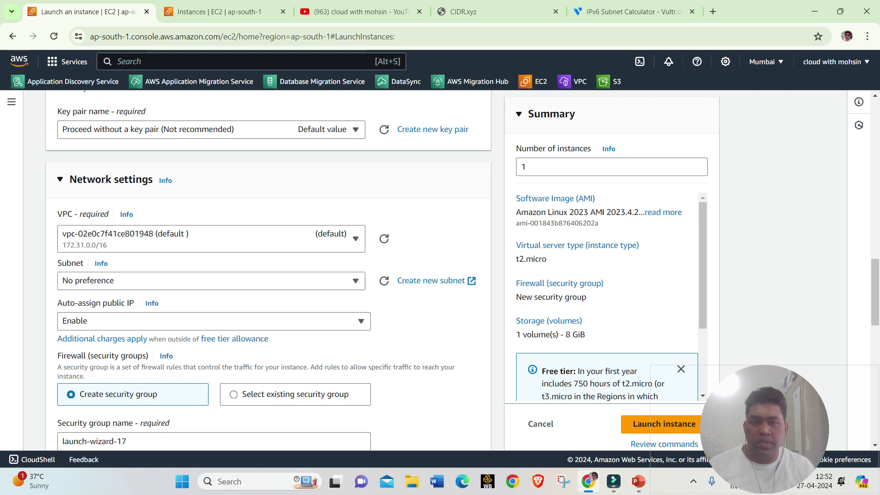
{"action": "left_click", "coordinate": [211, 238]}
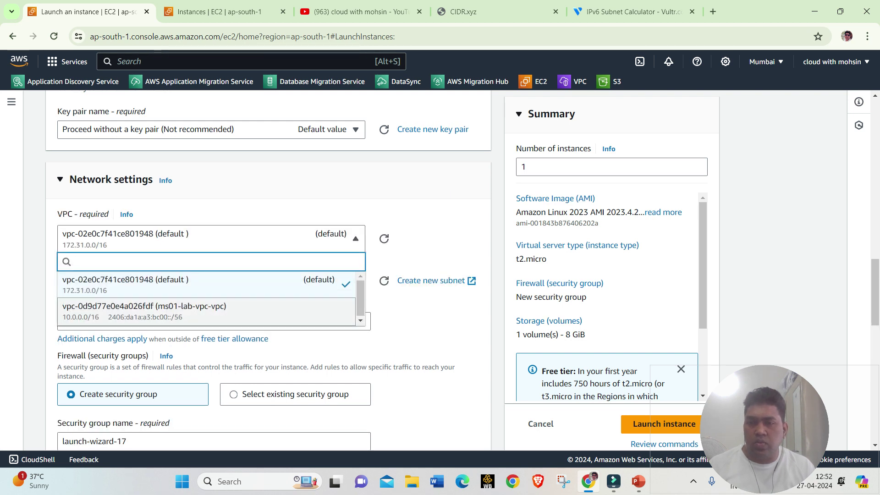
{"action": "left_click", "coordinate": [206, 310]}
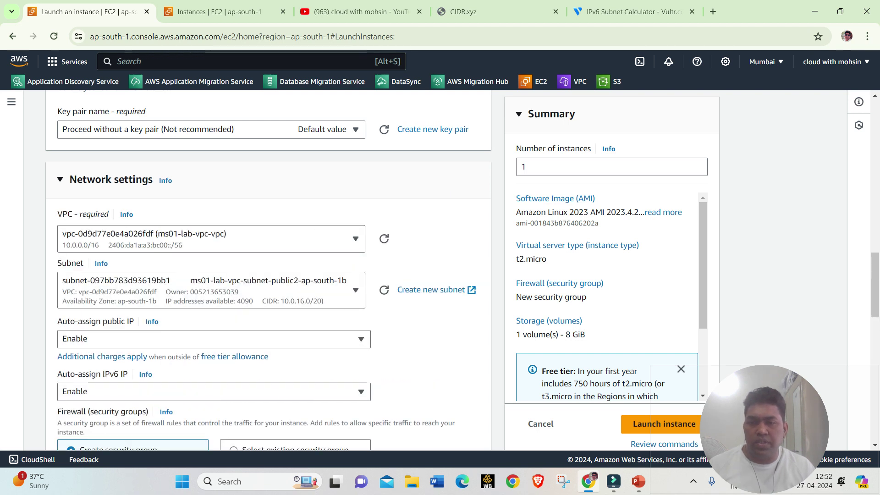
{"action": "left_click", "coordinate": [207, 290]}
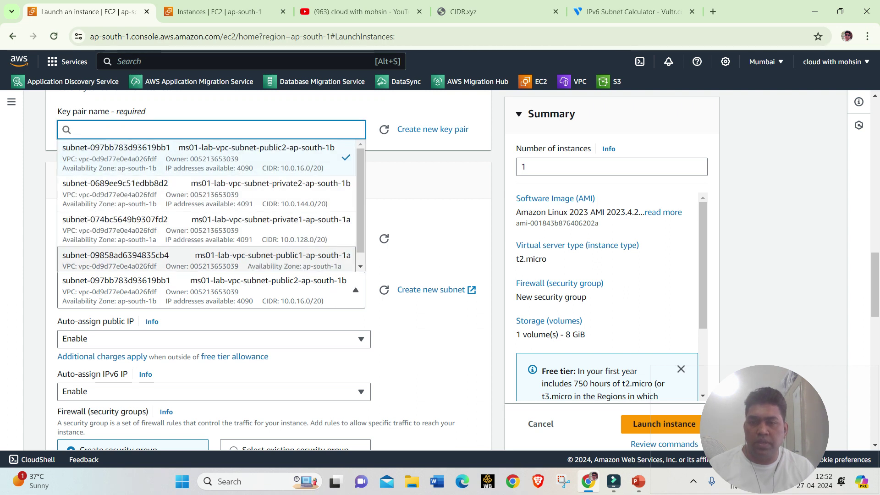
{"action": "left_click", "coordinate": [275, 262]}
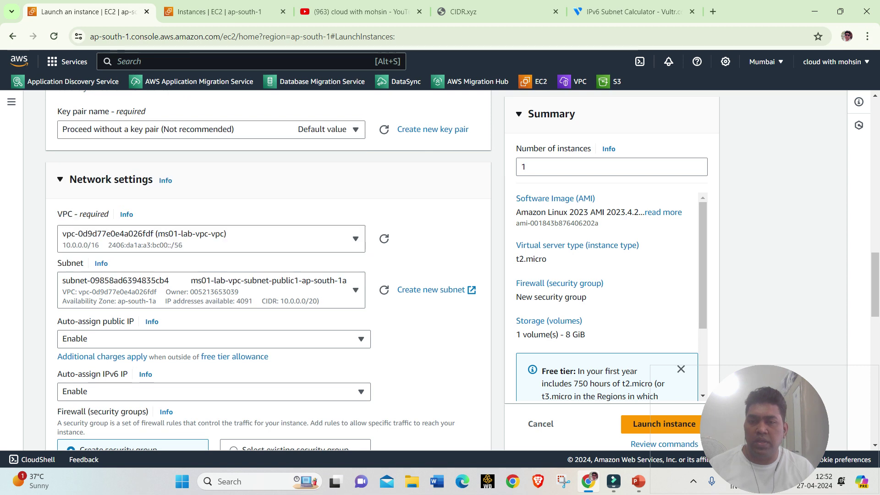
- Assign the existing ipv6sg security group to the instance and launch it
{"action": "scroll", "coordinate": [275, 261], "scroll_direction": "down", "scroll_amount": 2}
{"action": "scroll", "coordinate": [275, 262], "scroll_direction": "down", "scroll_amount": 1}
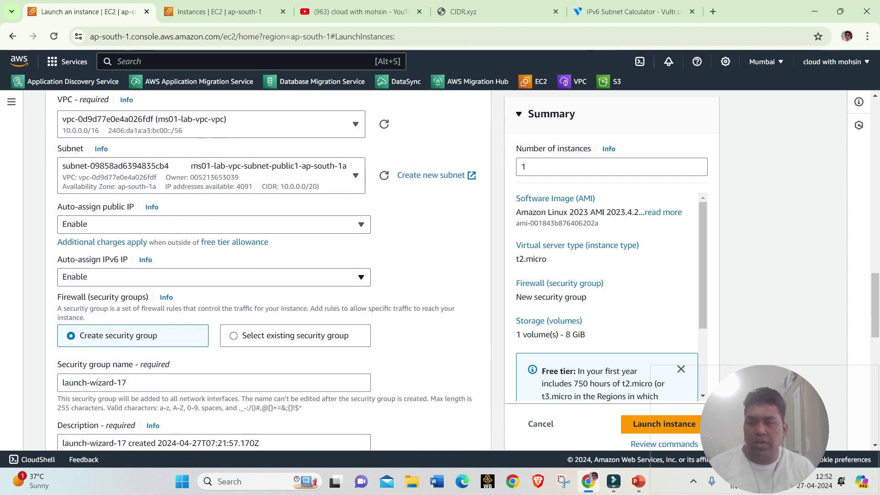
{"action": "scroll", "coordinate": [268, 270], "scroll_direction": "down", "scroll_amount": 3}
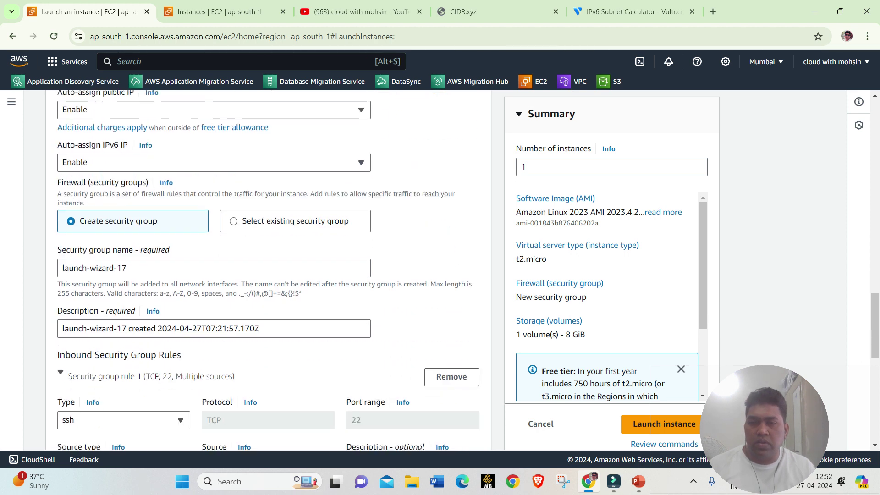
{"action": "left_click", "coordinate": [233, 221]}
{"action": "left_click", "coordinate": [211, 268]}
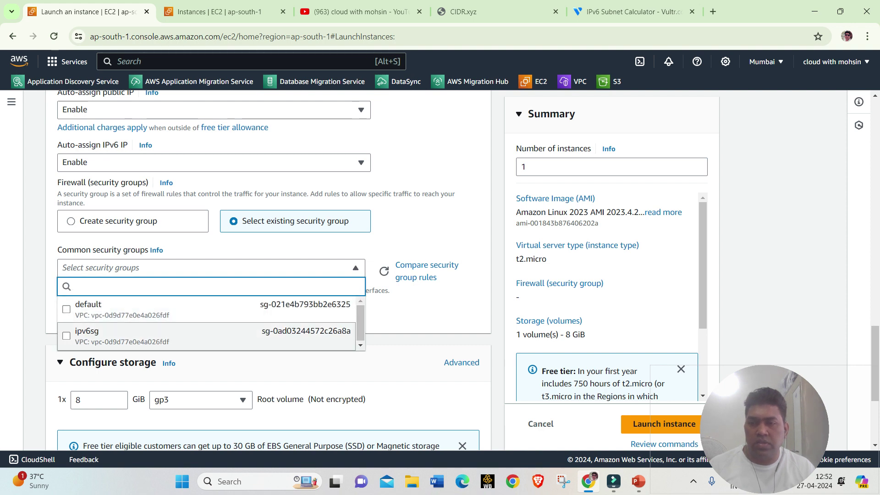
{"action": "left_click", "coordinate": [206, 336]}
{"action": "scroll", "coordinate": [207, 336], "scroll_direction": "down", "scroll_amount": 4}
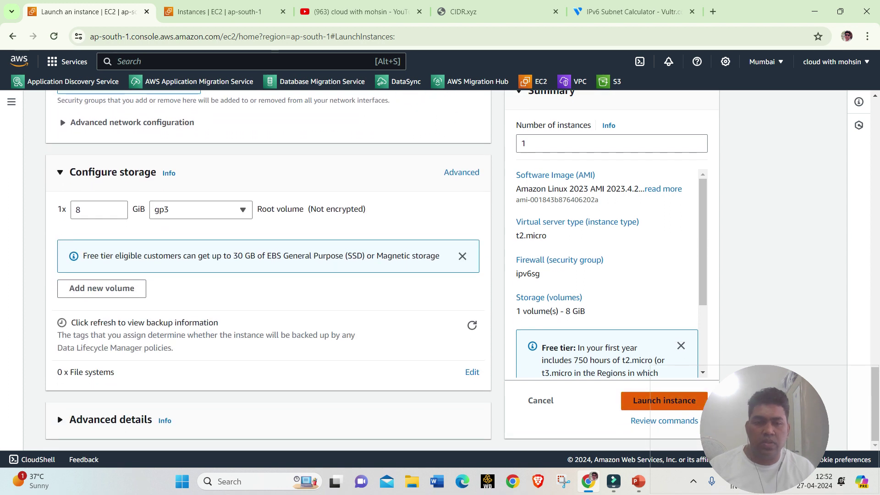
{"action": "left_click", "coordinate": [664, 401]}
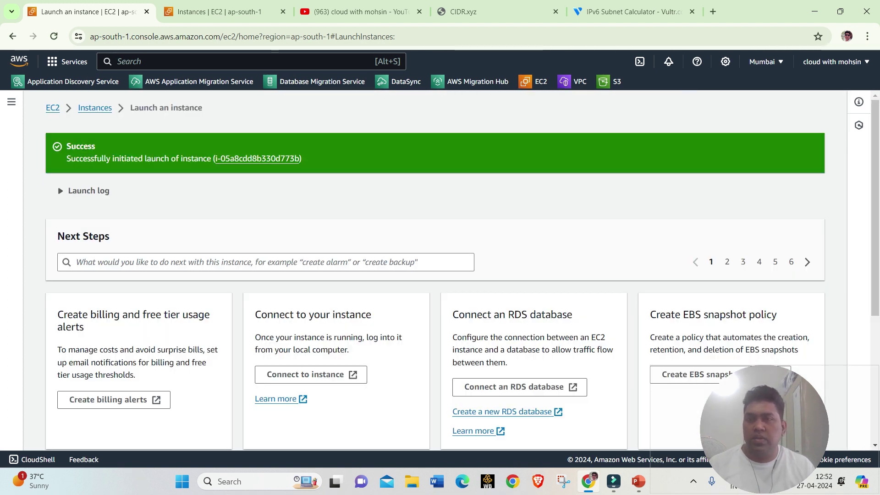
- Show all EC2 instances by removing the instance ID filter from the instances list, and refresh the list
{"action": "left_click", "coordinate": [220, 12]}
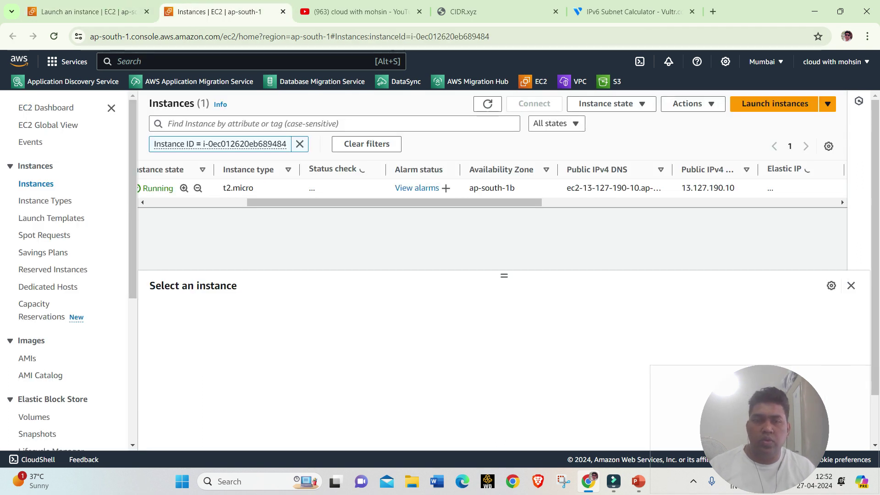
{"action": "left_click", "coordinate": [300, 143]}
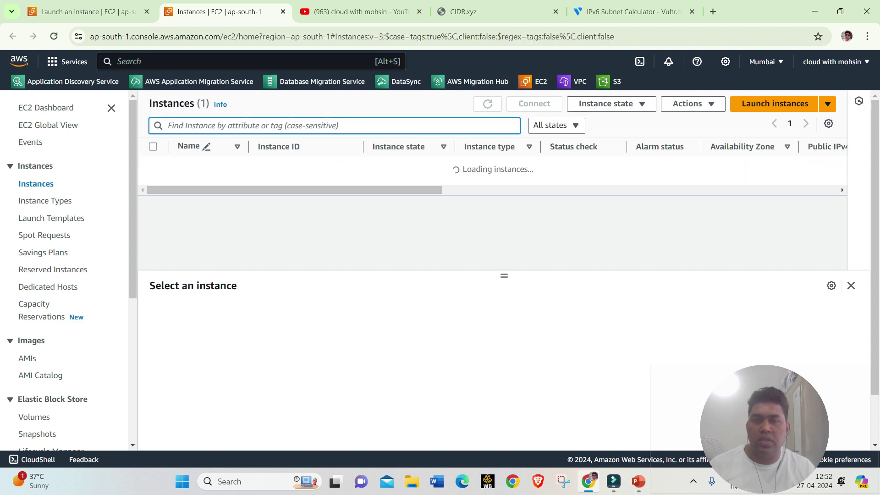
{"action": "left_click", "coordinate": [487, 103]}
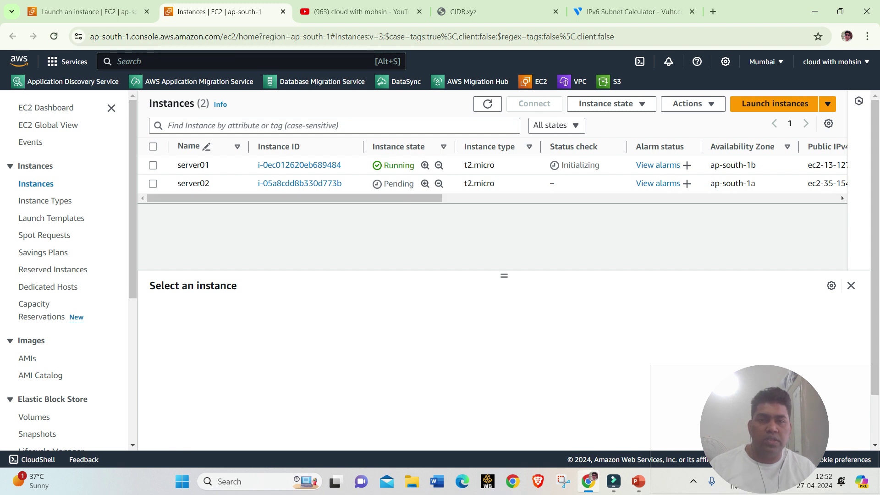
- Widen the Public IPv4 address column in the instances list so its full heading fits
{"action": "left_click_drag", "start_coordinate": [294, 199], "coordinate": [481, 199]}
{"action": "scroll", "coordinate": [493, 174], "scroll_direction": "right", "scroll_amount": 2}
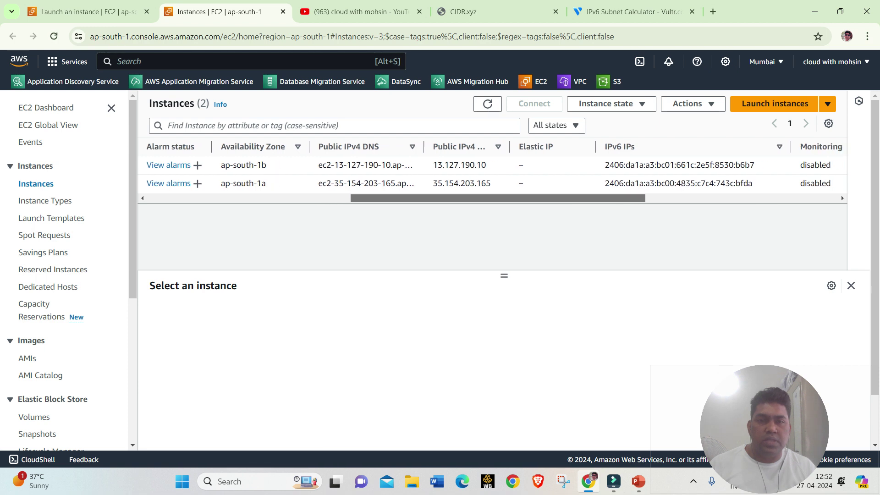
{"action": "left_click_drag", "start_coordinate": [500, 146], "coordinate": [535, 146]}
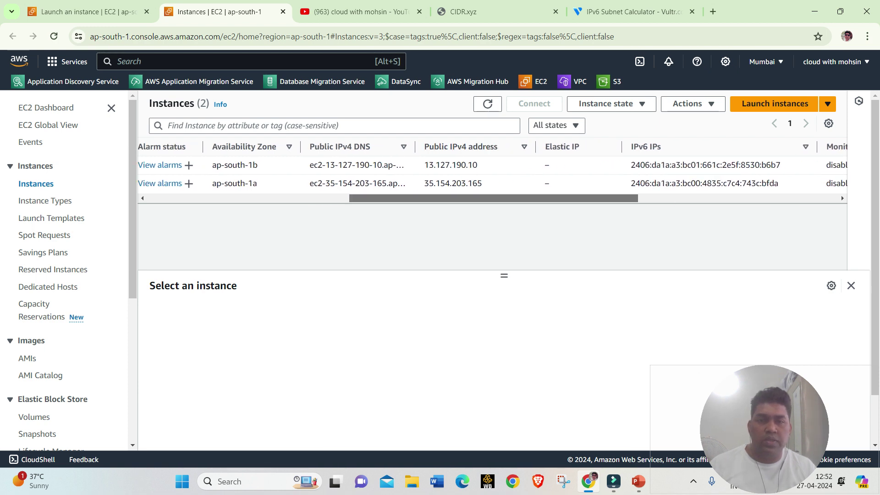
- Highlight and compare the IPv6 addresses of server01 and server02 in the instances list
{"action": "scroll", "coordinate": [493, 174], "scroll_direction": "right", "scroll_amount": 3}
{"action": "scroll", "coordinate": [493, 175], "scroll_direction": "right", "scroll_amount": 2}
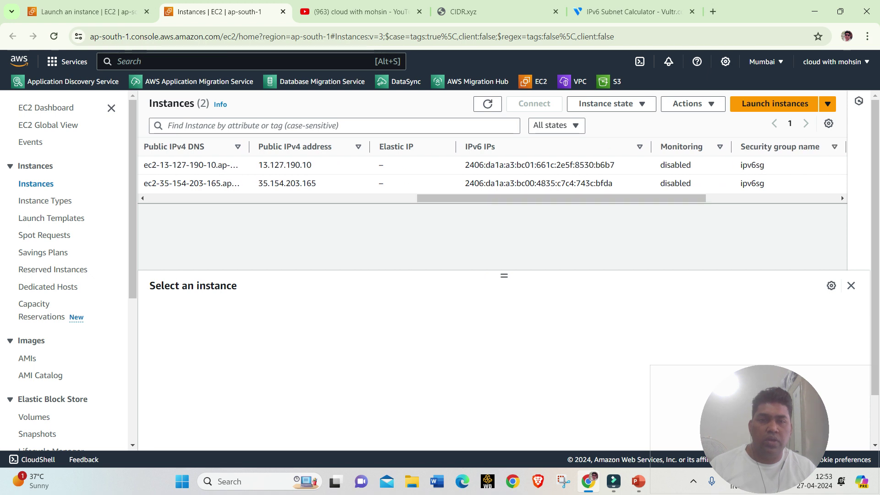
{"action": "left_click_drag", "start_coordinate": [465, 165], "coordinate": [615, 164]}
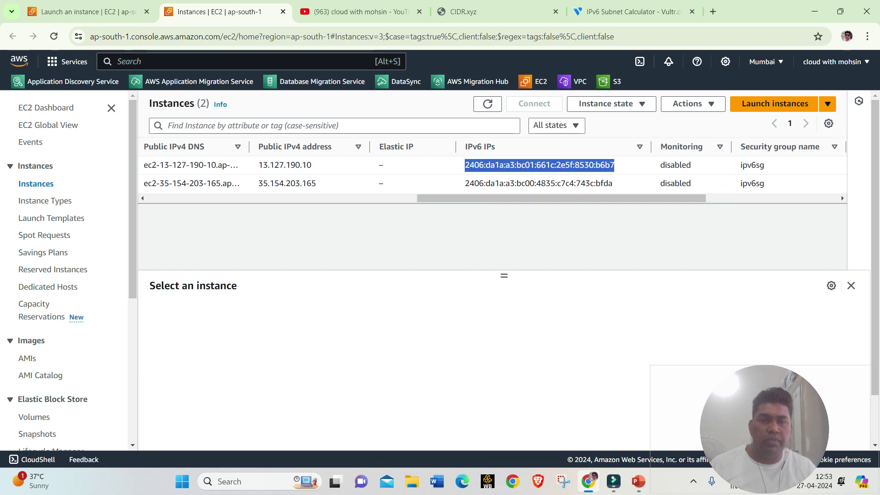
{"action": "left_click_drag", "start_coordinate": [465, 183], "coordinate": [382, 198]}
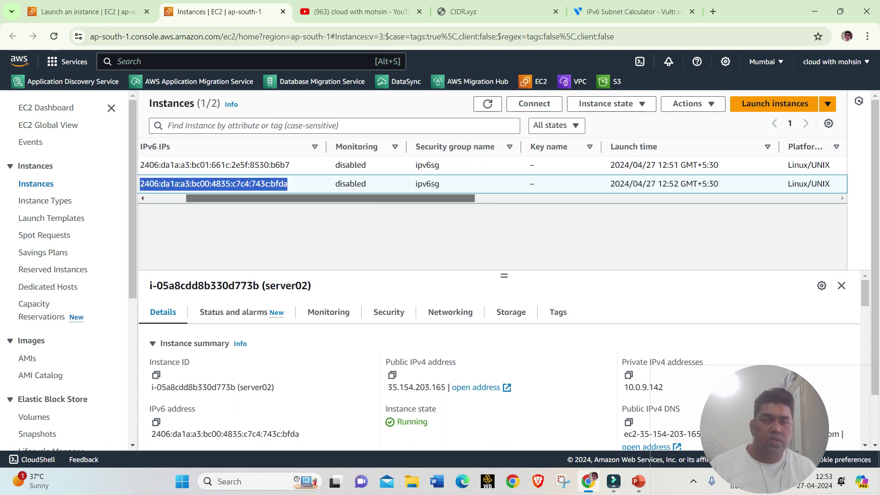
- Review server02's status checks, deselect the instance and refresh the instances list
{"action": "scroll", "coordinate": [493, 183], "scroll_direction": "left", "scroll_amount": 3}
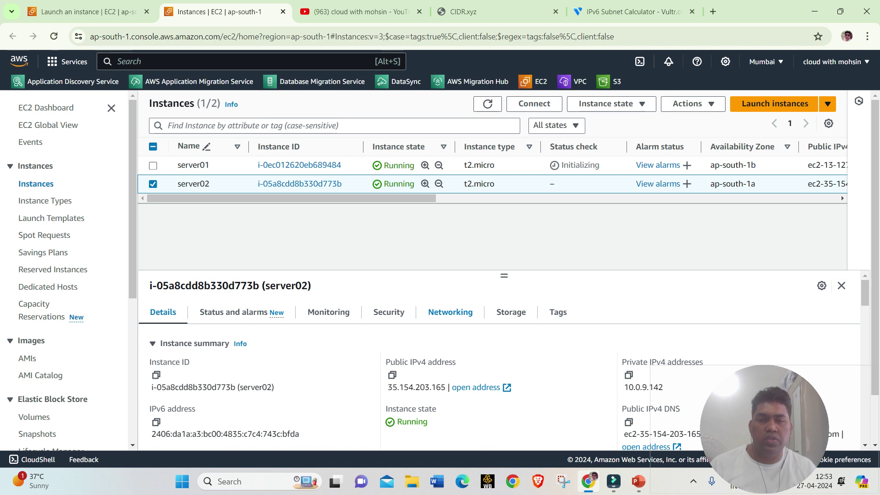
{"action": "left_click", "coordinate": [233, 313]}
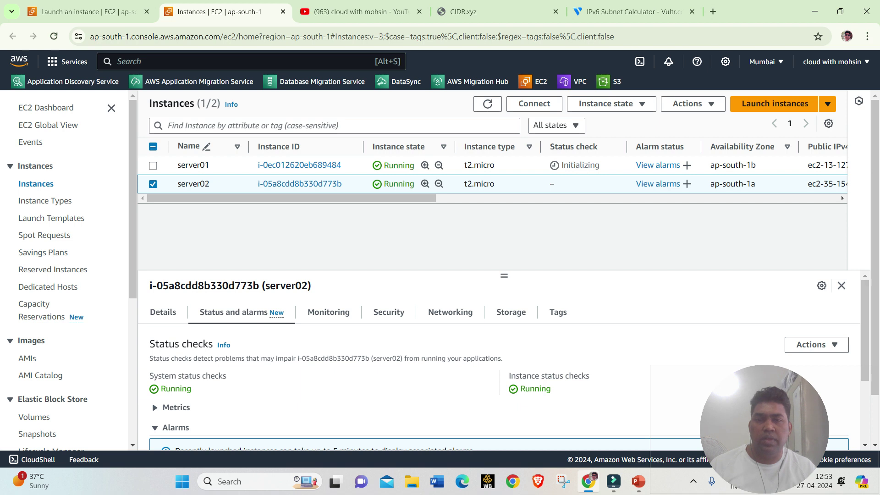
{"action": "left_click", "coordinate": [152, 183]}
{"action": "left_click", "coordinate": [487, 105]}
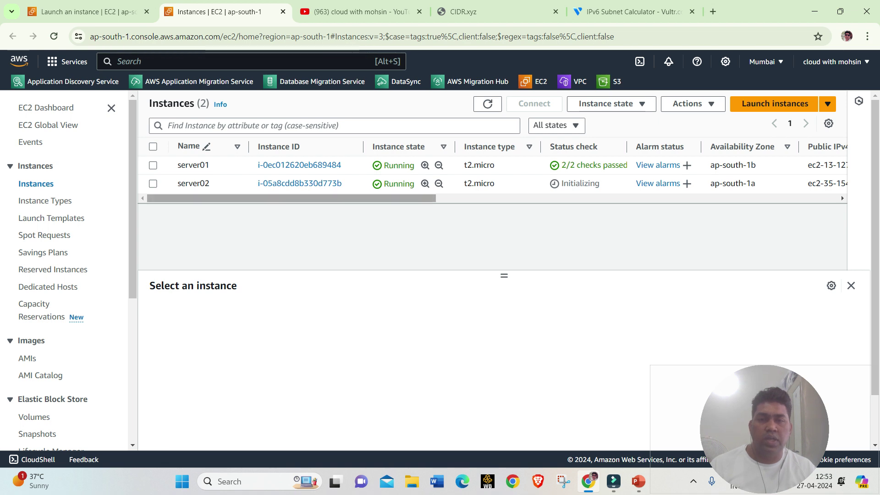
- Refresh the instances list repeatedly to monitor the status check of server02
{"action": "left_click", "coordinate": [488, 104]}
{"action": "left_click", "coordinate": [488, 104]}
{"action": "left_click_drag", "start_coordinate": [330, 199], "coordinate": [354, 198]}
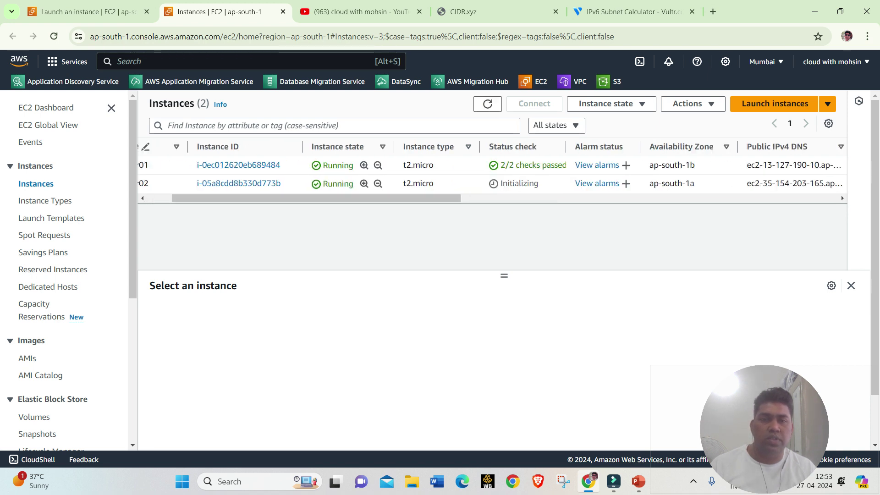
{"action": "left_click", "coordinate": [488, 104]}
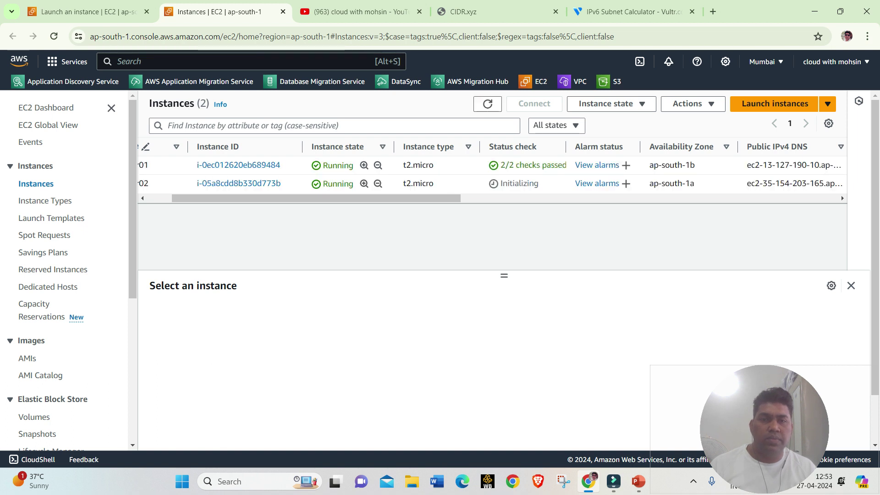
{"action": "mouse_move", "coordinate": [316, 198]}
{"action": "left_mouse_down"}
{"action": "mouse_move", "coordinate": [549, 198]}
{"action": "mouse_move", "coordinate": [323, 198]}
{"action": "left_mouse_up"}
{"action": "left_click", "coordinate": [487, 104]}
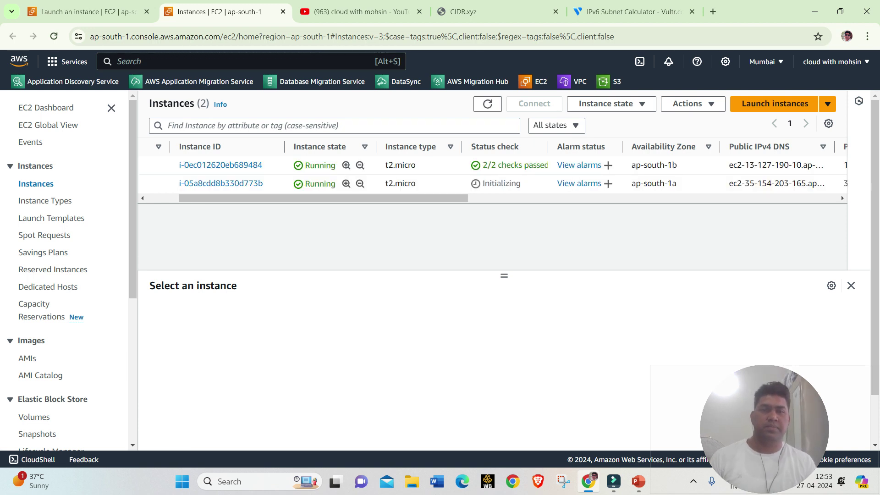
{"action": "left_click", "coordinate": [488, 103]}
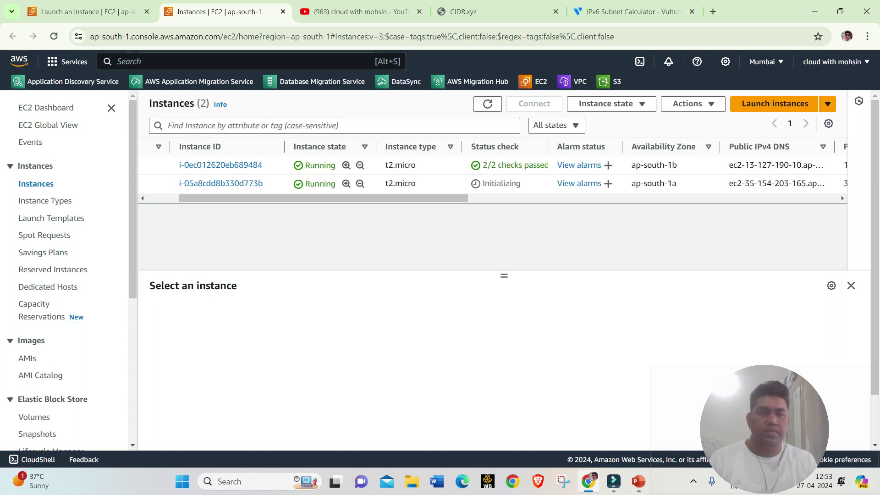
{"action": "left_click", "coordinate": [488, 103]}
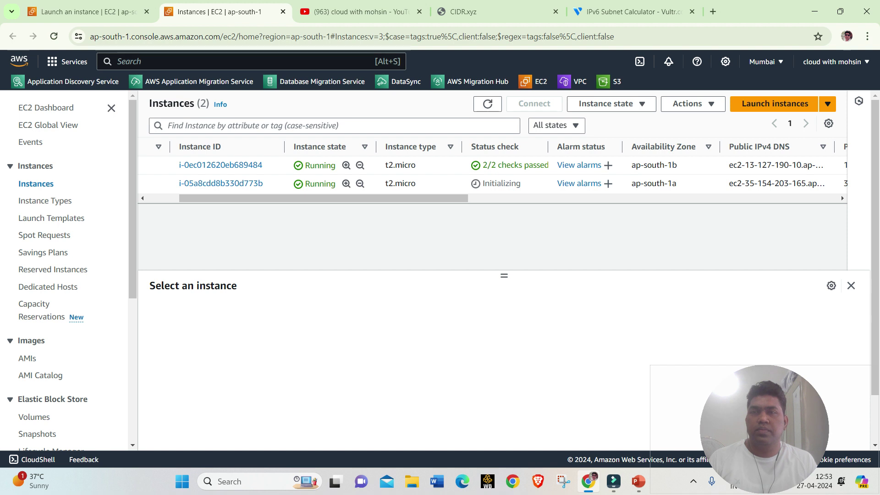
{"action": "left_click", "coordinate": [91, 12]}
{"action": "key", "text": "ctrl+Tab"}
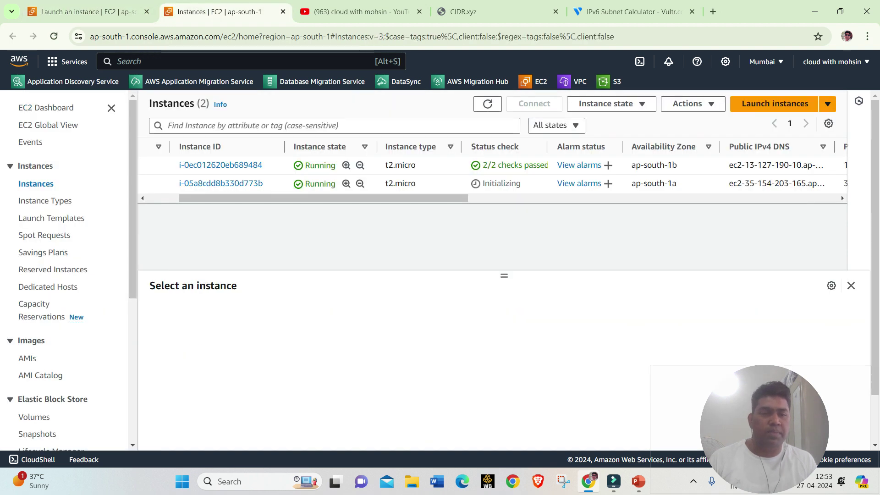
{"action": "left_click", "coordinate": [488, 104]}
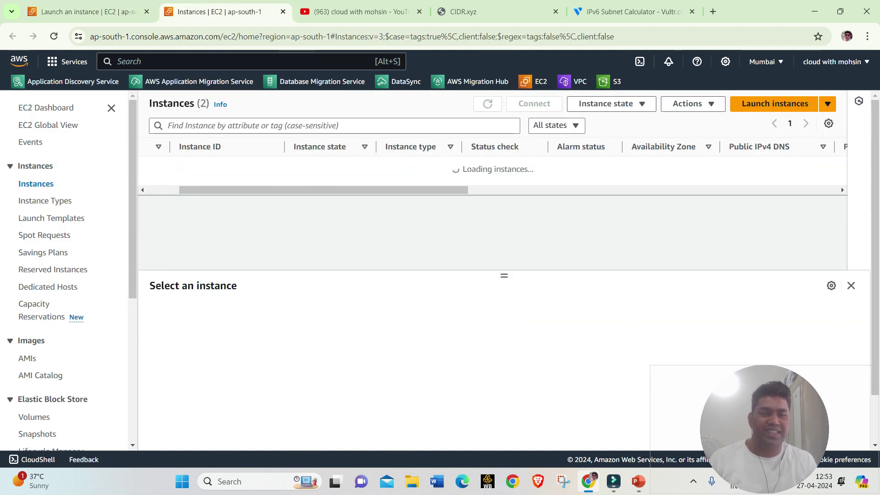
{"action": "key", "text": "ctrl+shift+Tab"}
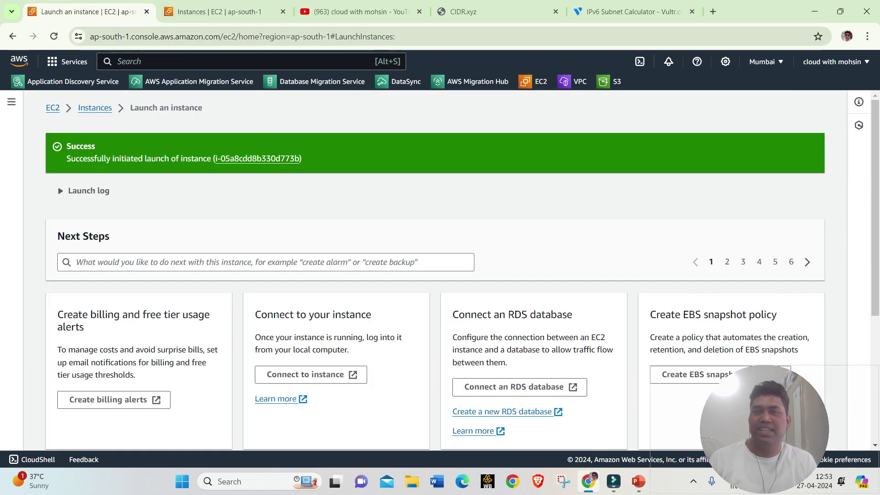
{"action": "key", "text": "ctrl+Tab"}
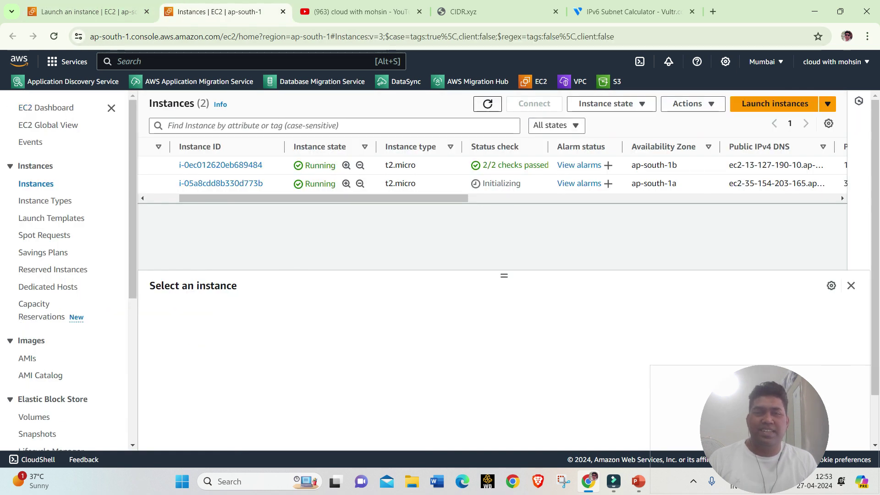
{"action": "left_click", "coordinate": [488, 104]}
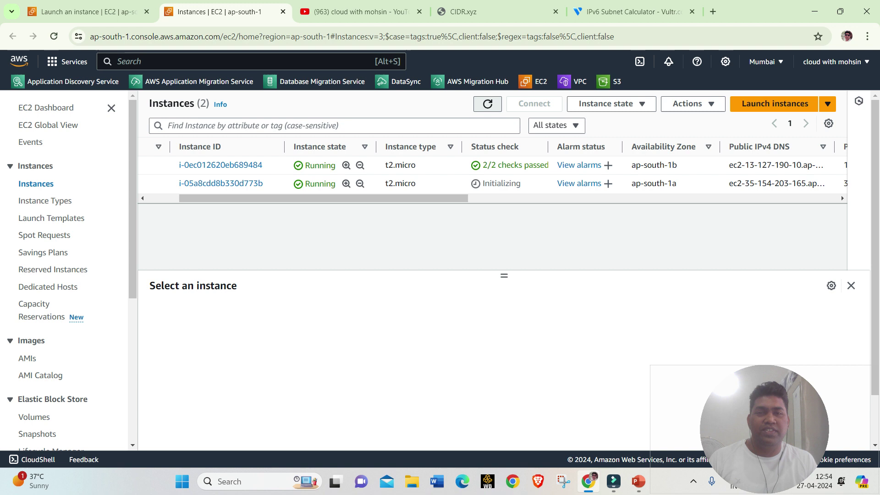
{"action": "left_click", "coordinate": [487, 104]}
{"action": "left_click", "coordinate": [488, 104]}
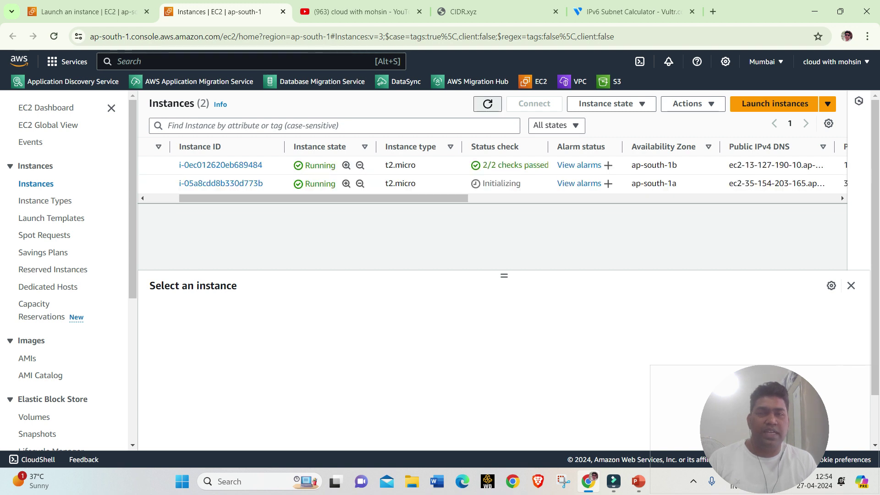
{"action": "left_click", "coordinate": [488, 104]}
{"action": "left_click", "coordinate": [488, 104]}
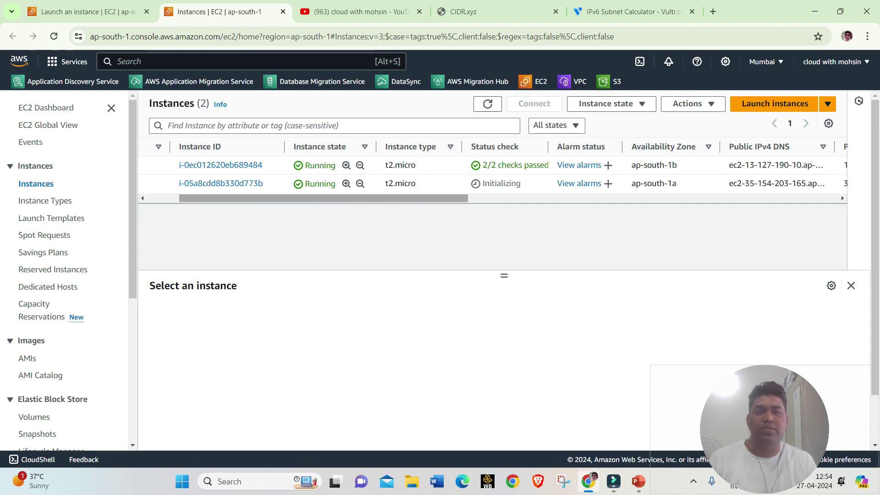
- Refresh the instances list and review the status checks and public IP columns of server01 and server02
{"action": "left_click", "coordinate": [488, 104]}
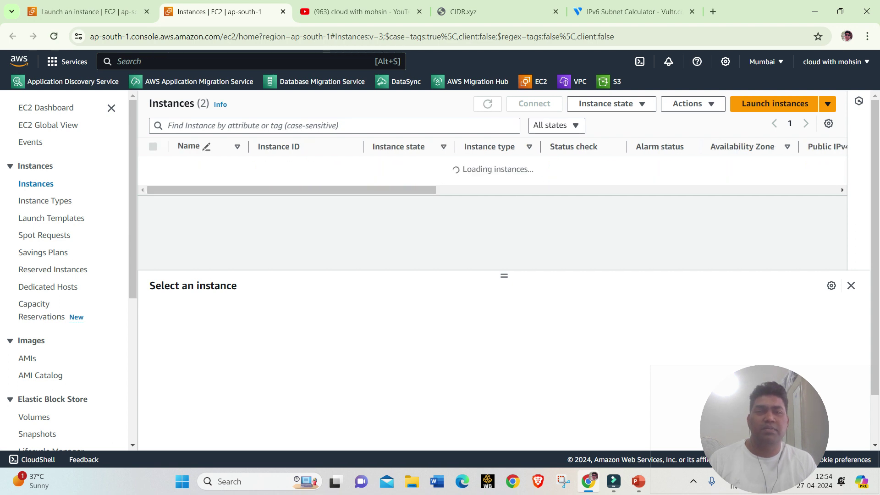
{"action": "mouse_move", "coordinate": [294, 199]}
{"action": "left_mouse_down"}
{"action": "mouse_move", "coordinate": [369, 199]}
{"action": "mouse_move", "coordinate": [293, 198]}
{"action": "left_mouse_up"}
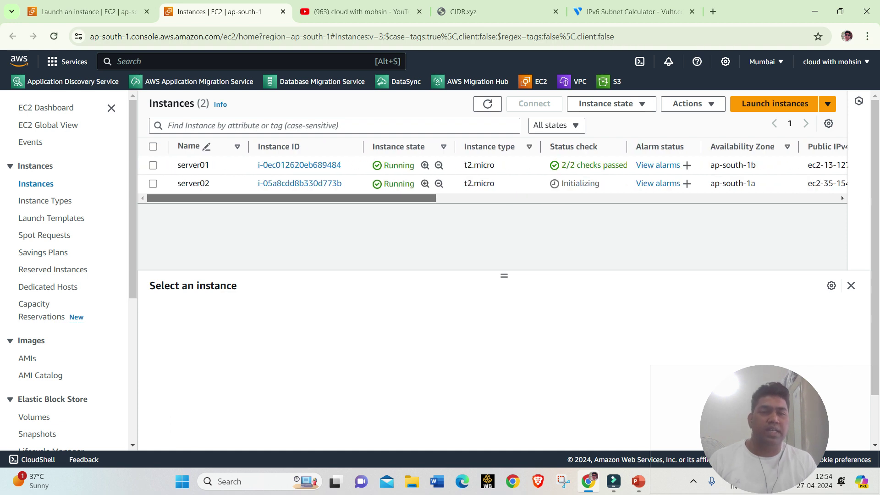
{"action": "left_click_drag", "start_coordinate": [294, 199], "coordinate": [442, 198]}
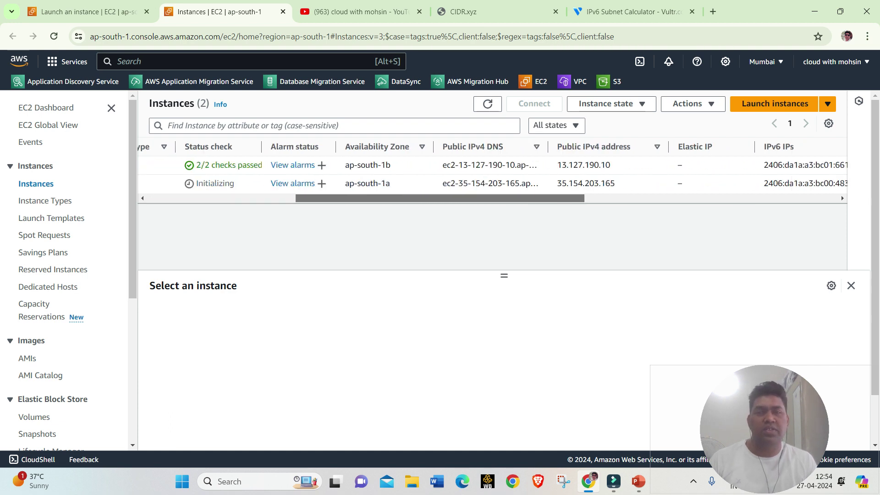
{"action": "scroll", "coordinate": [493, 175], "scroll_direction": "left", "scroll_amount": 5}
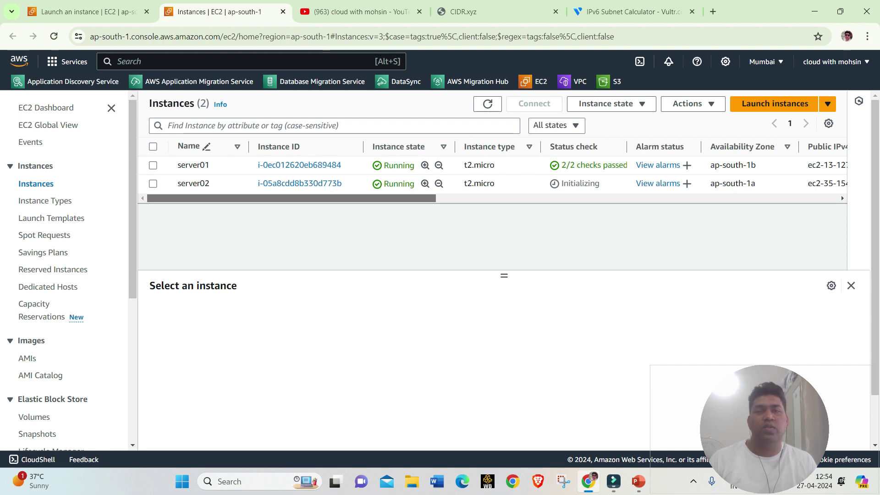
{"action": "left_click_drag", "start_coordinate": [292, 198], "coordinate": [366, 199]}
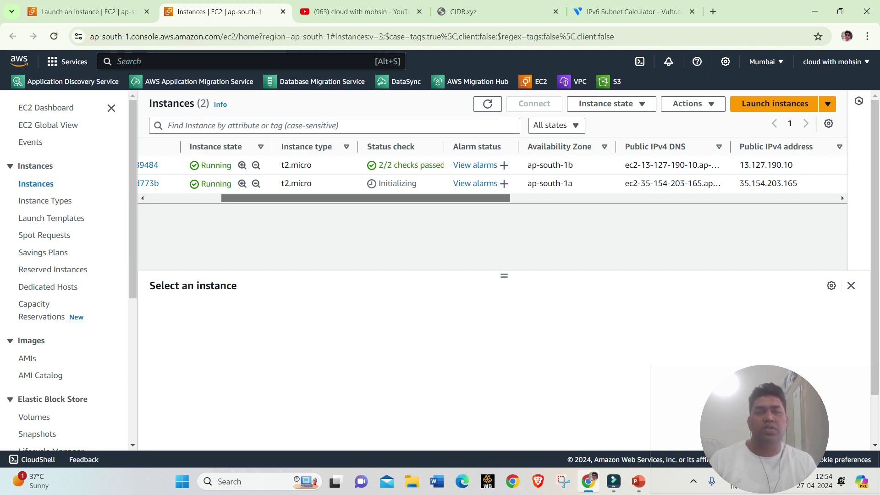
{"action": "scroll", "coordinate": [490, 174], "scroll_direction": "left", "scroll_amount": 3}
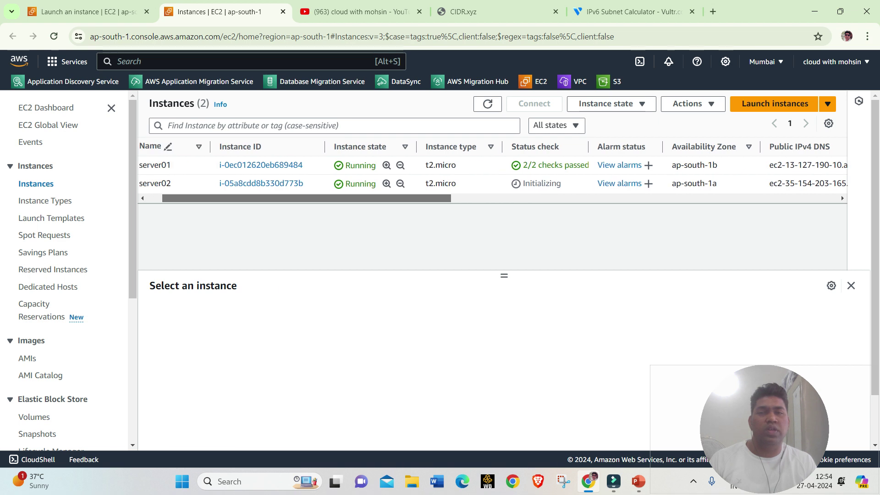
{"action": "scroll", "coordinate": [493, 171], "scroll_direction": "left", "scroll_amount": 2}
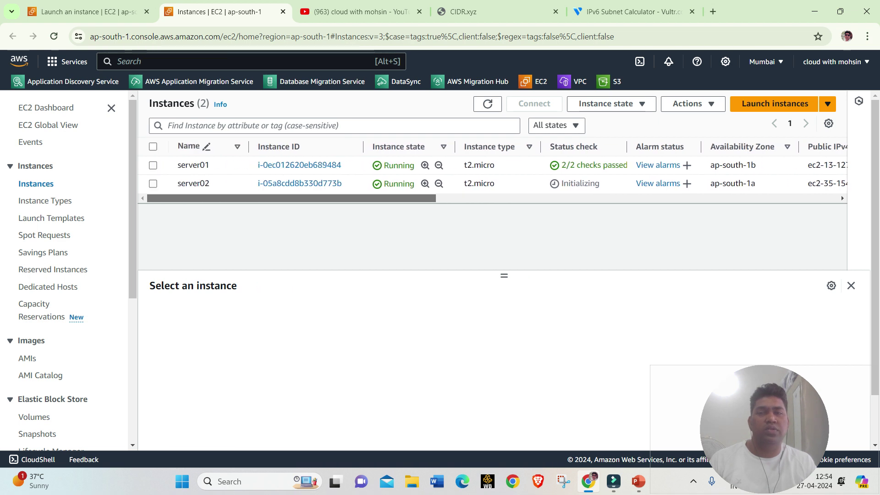
- Refresh the instances list twice more, checking server02's status check and both servers' IPv6 addresses
{"action": "left_click", "coordinate": [488, 104]}
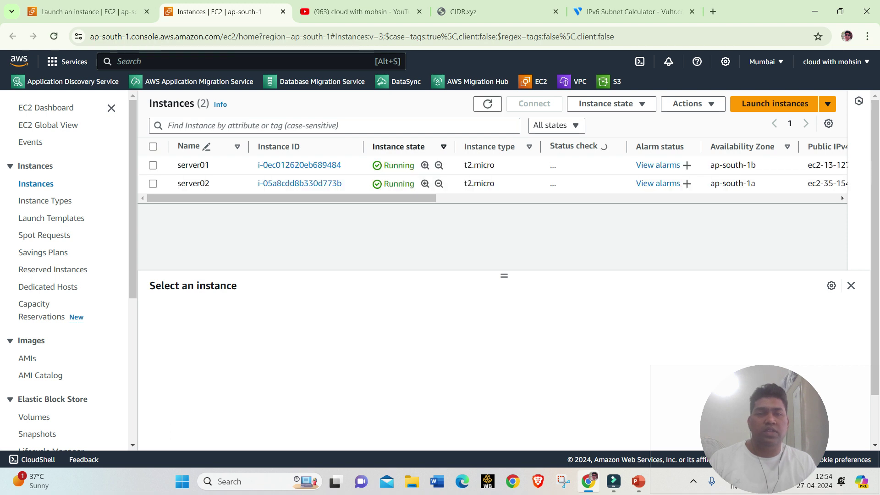
{"action": "left_click_drag", "start_coordinate": [291, 198], "coordinate": [344, 198]}
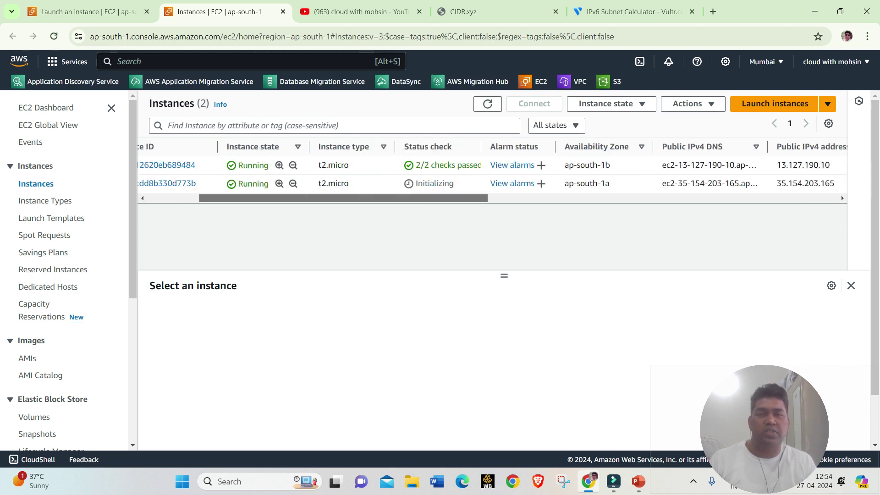
{"action": "scroll", "coordinate": [493, 174], "scroll_direction": "left", "scroll_amount": 3}
{"action": "left_click", "coordinate": [487, 104]}
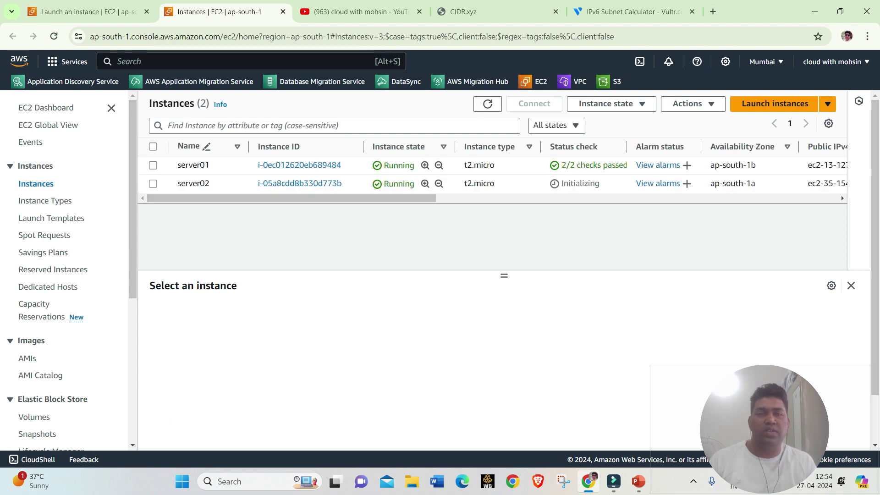
{"action": "scroll", "coordinate": [493, 174], "scroll_direction": "right", "scroll_amount": 15}
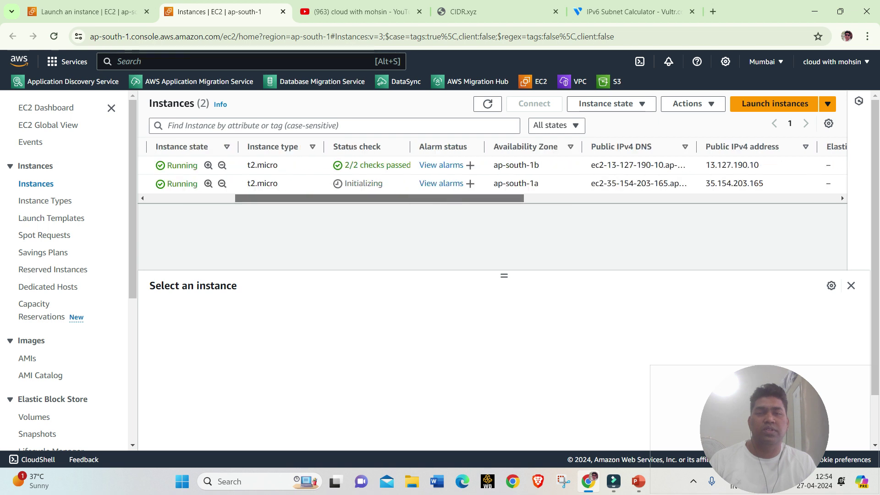
{"action": "scroll", "coordinate": [493, 174], "scroll_direction": "left", "scroll_amount": 1}
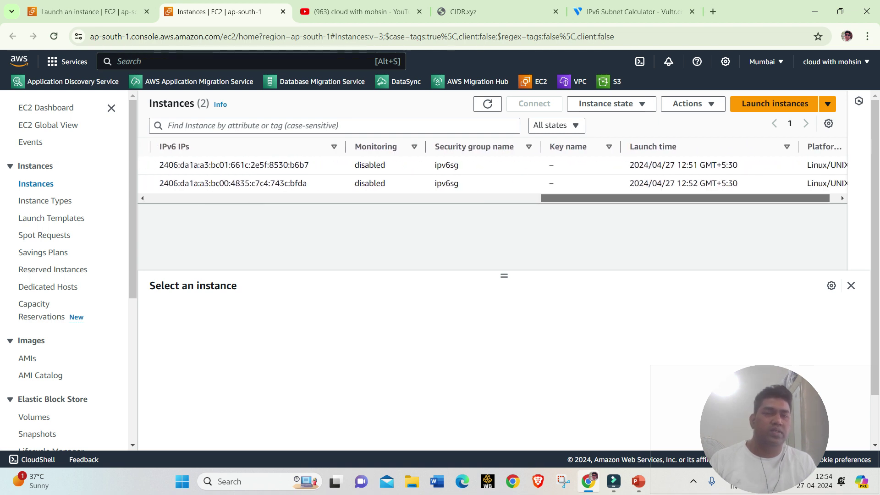
{"action": "scroll", "coordinate": [493, 175], "scroll_direction": "left", "scroll_amount": 15}
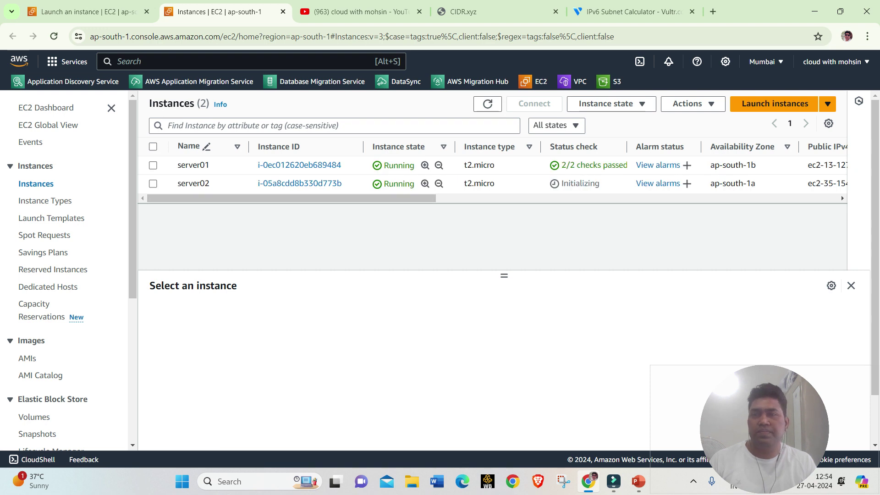
{"action": "left_click", "coordinate": [89, 12]}
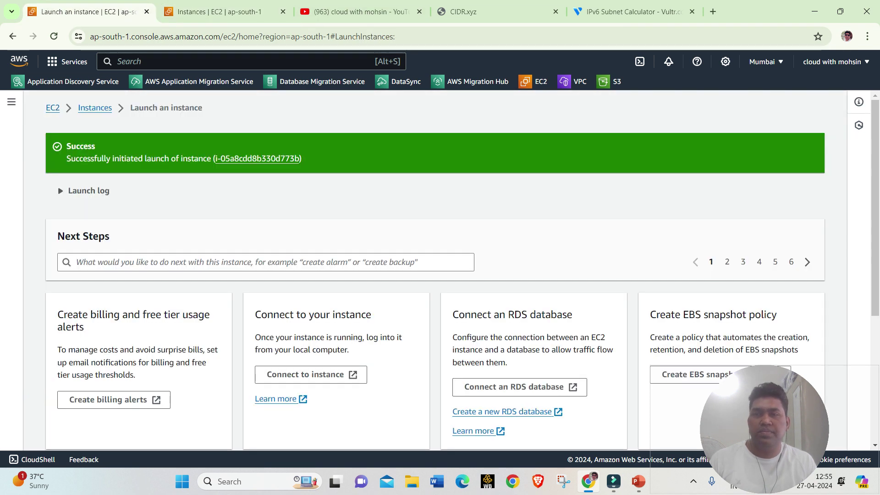
{"action": "key", "text": "ctrl+Tab"}
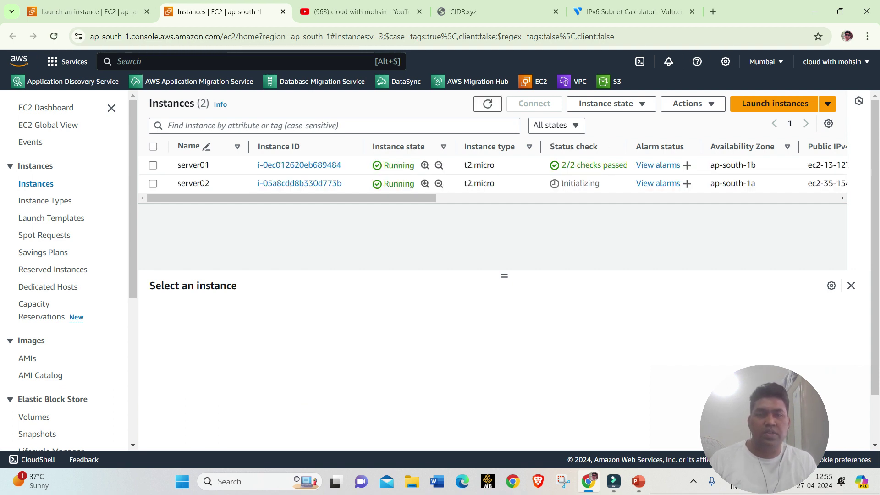
{"action": "mouse_move", "coordinate": [291, 198]}
{"action": "left_mouse_down"}
{"action": "mouse_move", "coordinate": [417, 198]}
{"action": "mouse_move", "coordinate": [292, 199]}
{"action": "left_mouse_up"}
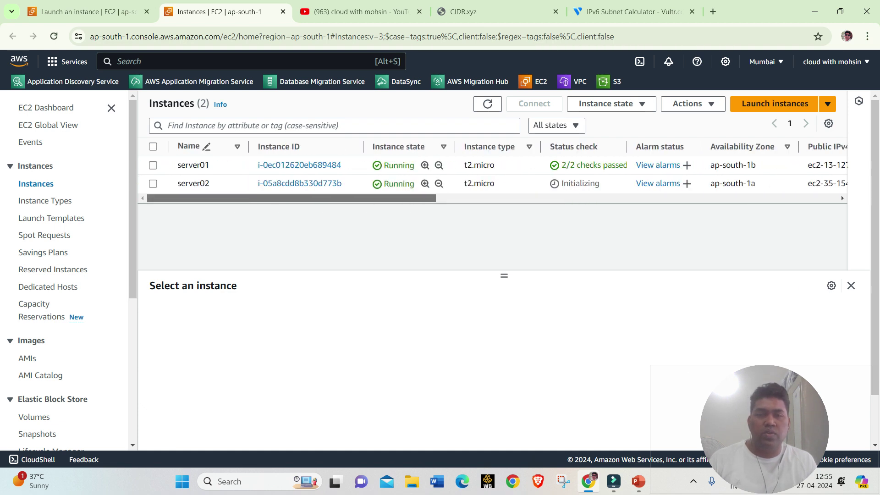
- Connect to server01 using EC2 Instance Connect with the default username ec2-user
{"action": "left_click", "coordinate": [153, 166]}
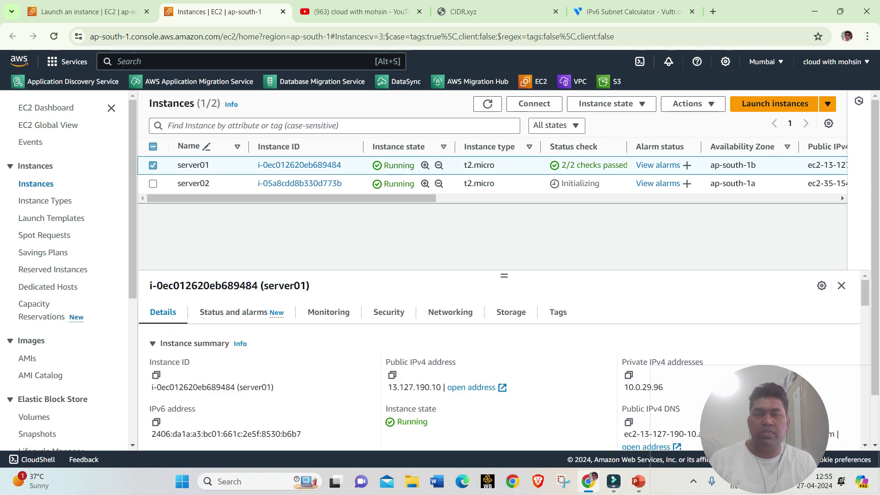
{"action": "left_click", "coordinate": [534, 104]}
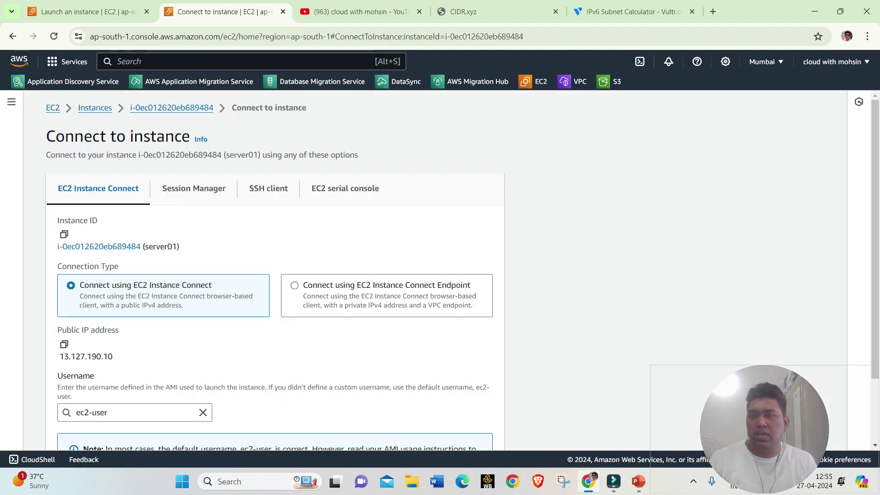
{"action": "scroll", "coordinate": [275, 275], "scroll_direction": "down", "scroll_amount": 2}
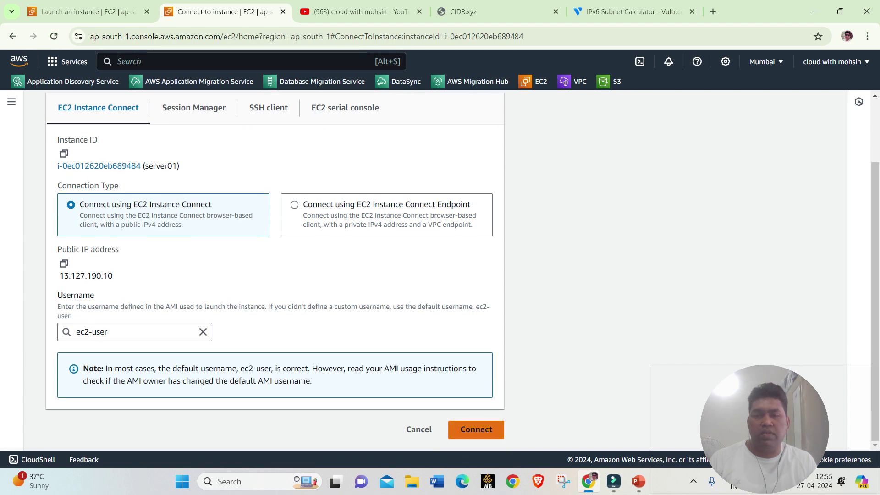
{"action": "left_click", "coordinate": [476, 429]}
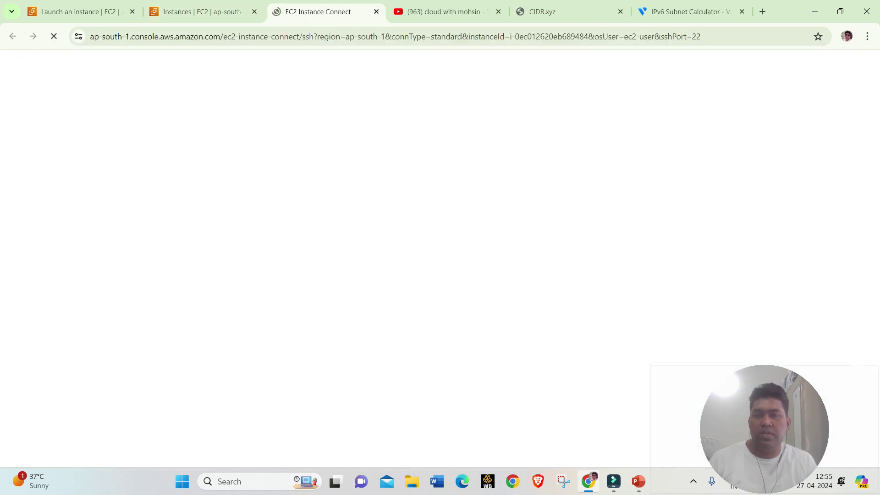
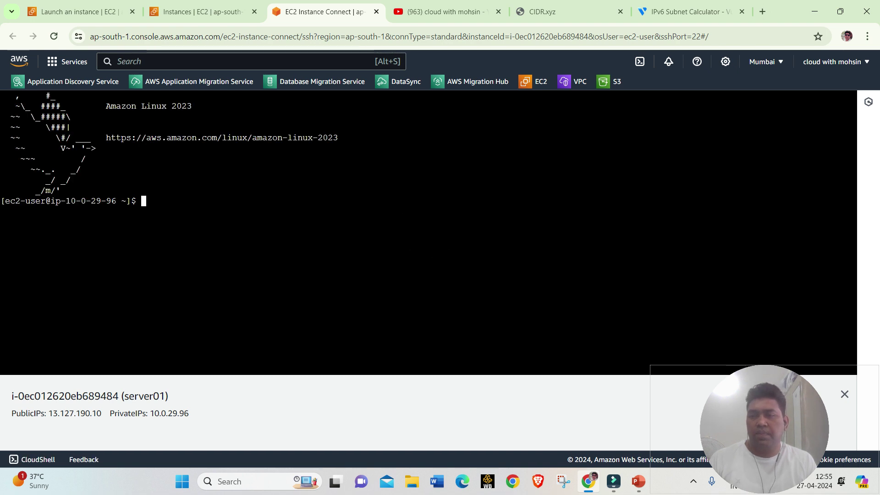
- Highlight server01's public and private IP addresses below the terminal session
{"action": "mouse_move", "coordinate": [11, 413]}
{"action": "left_mouse_down"}
{"action": "mouse_move", "coordinate": [188, 413]}
{"action": "mouse_move", "coordinate": [11, 413]}
{"action": "left_mouse_up"}
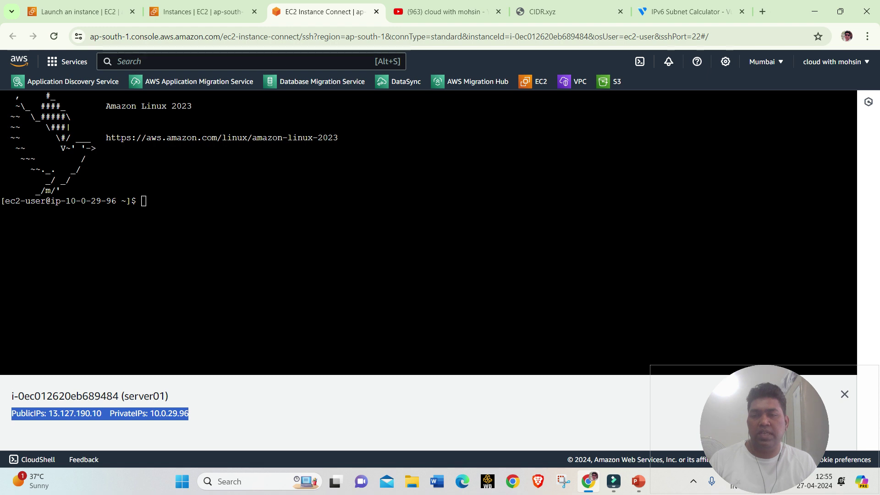
{"action": "left_click", "coordinate": [11, 413]}
{"action": "left_click_drag", "start_coordinate": [188, 413], "coordinate": [145, 413]}
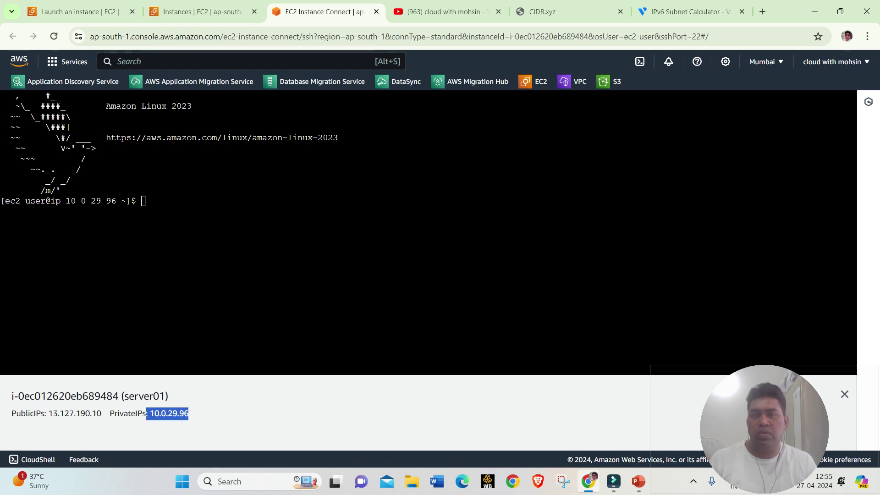
- Return to the instances list and check both servers' status checks and public IPv4 addresses
{"action": "left_click", "coordinate": [203, 12]}
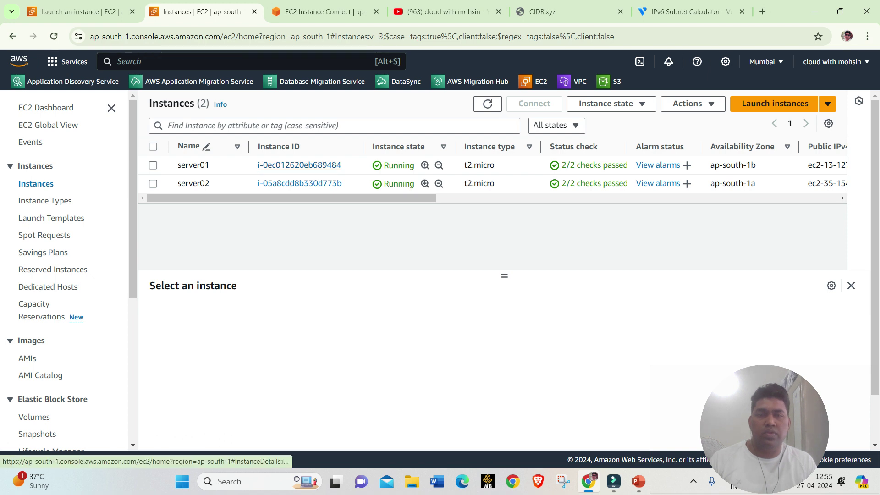
{"action": "scroll", "coordinate": [492, 174], "scroll_direction": "right", "scroll_amount": 5}
{"action": "scroll", "coordinate": [493, 174], "scroll_direction": "right", "scroll_amount": 5}
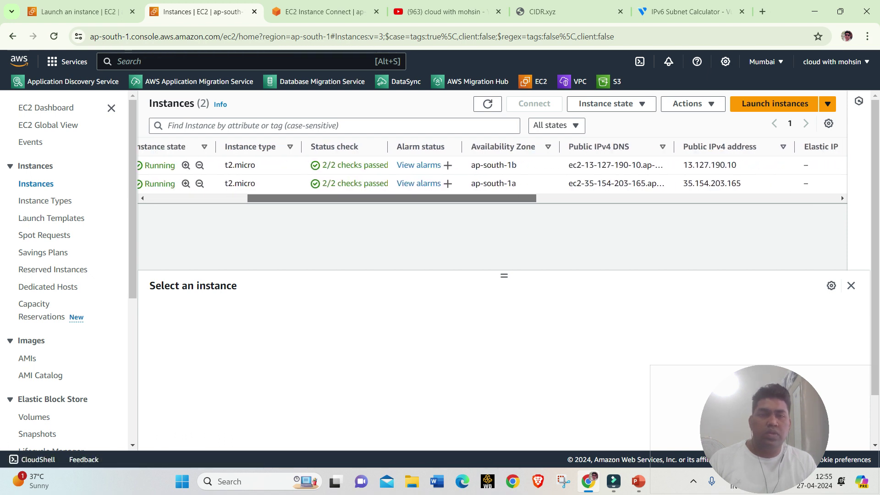
{"action": "scroll", "coordinate": [493, 174], "scroll_direction": "left", "scroll_amount": 6}
{"action": "scroll", "coordinate": [298, 174], "scroll_direction": "left", "scroll_amount": 2}
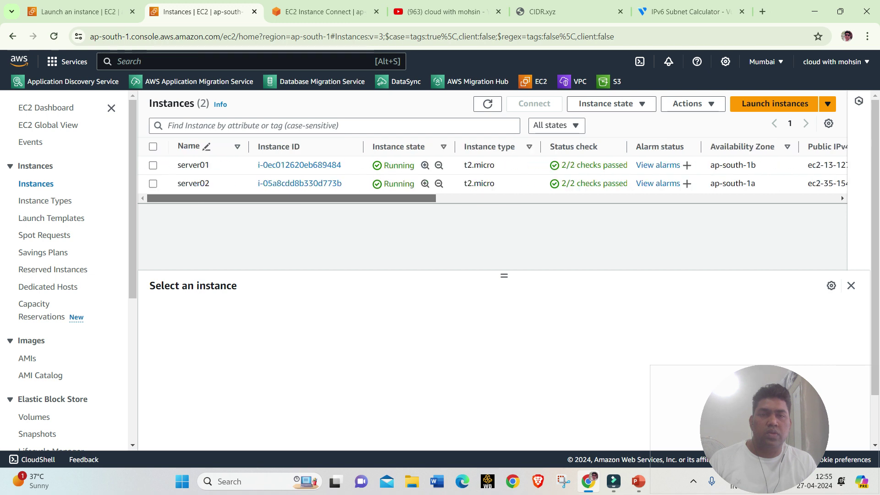
- Open server01's instance details, compare them with its terminal session and highlight its IPv6 address
{"action": "left_click", "coordinate": [298, 165]}
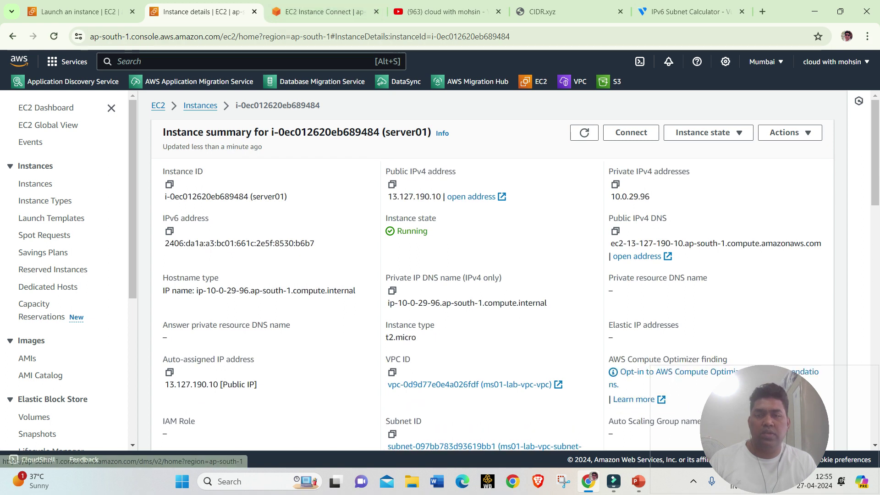
{"action": "key", "text": "ctrl+Tab"}
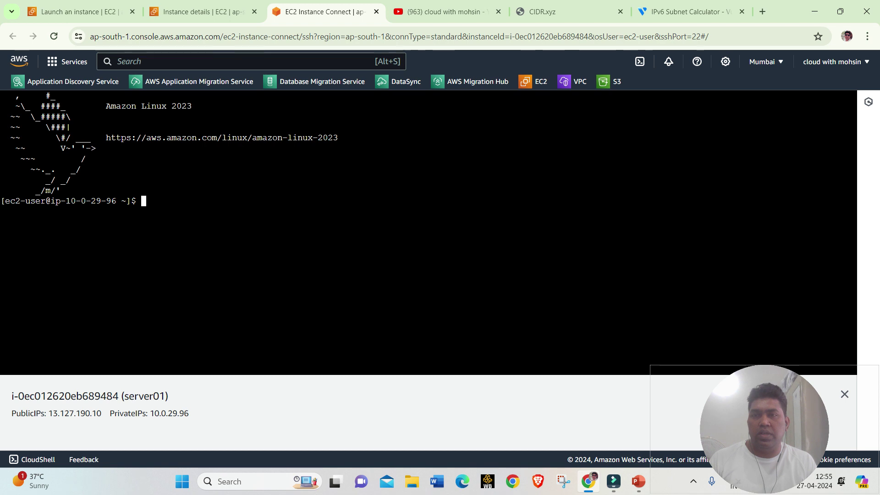
{"action": "key", "text": "ctrl+shift+Tab"}
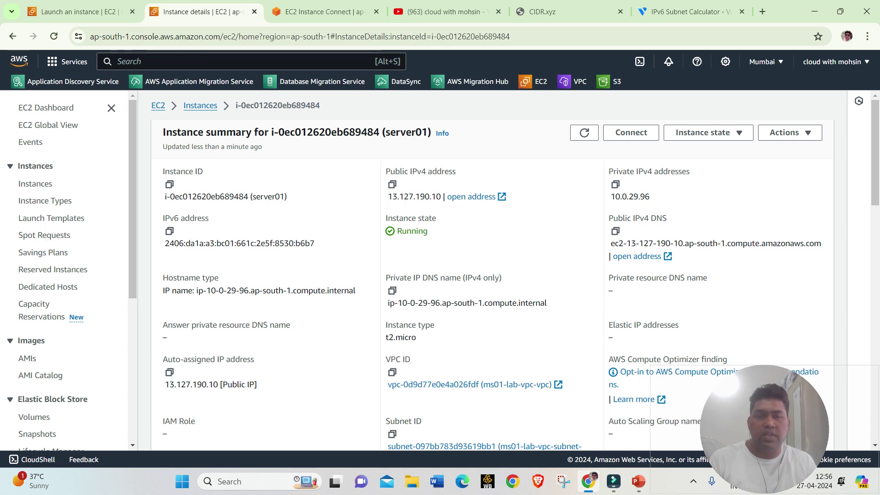
{"action": "left_click_drag", "start_coordinate": [315, 243], "coordinate": [163, 243]}
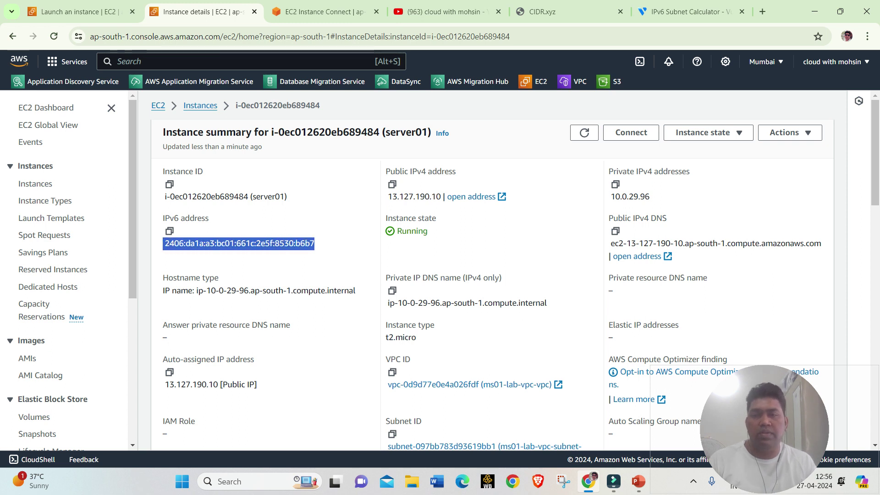
{"action": "left_click", "coordinate": [257, 258]}
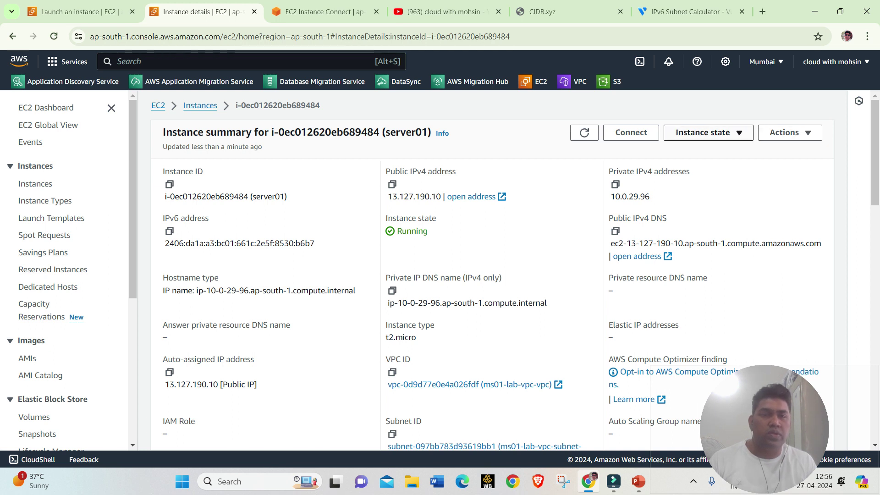
- Return to the instances list and open the IP address management page for server01
{"action": "left_click", "coordinate": [709, 132]}
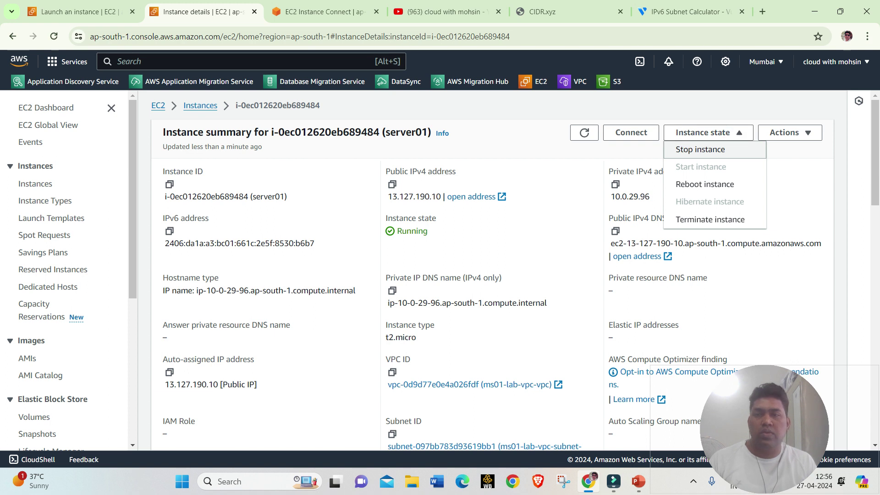
{"action": "left_click", "coordinate": [200, 106]}
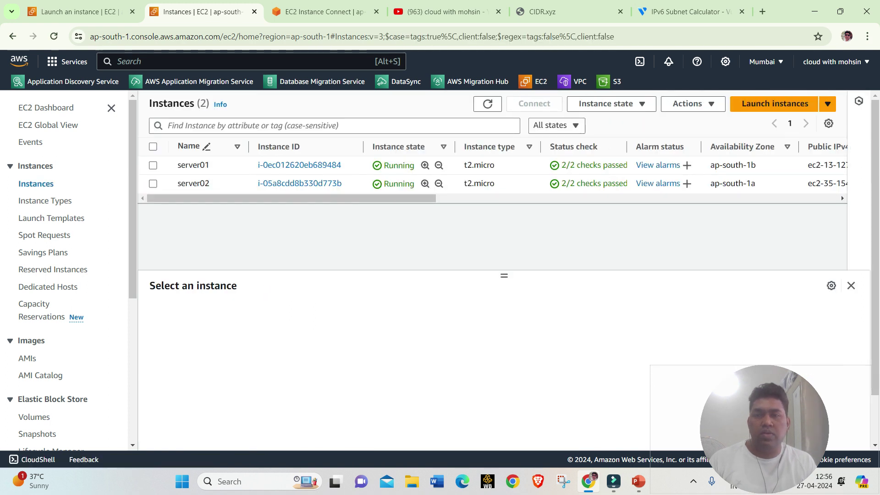
{"action": "left_click", "coordinate": [153, 165]}
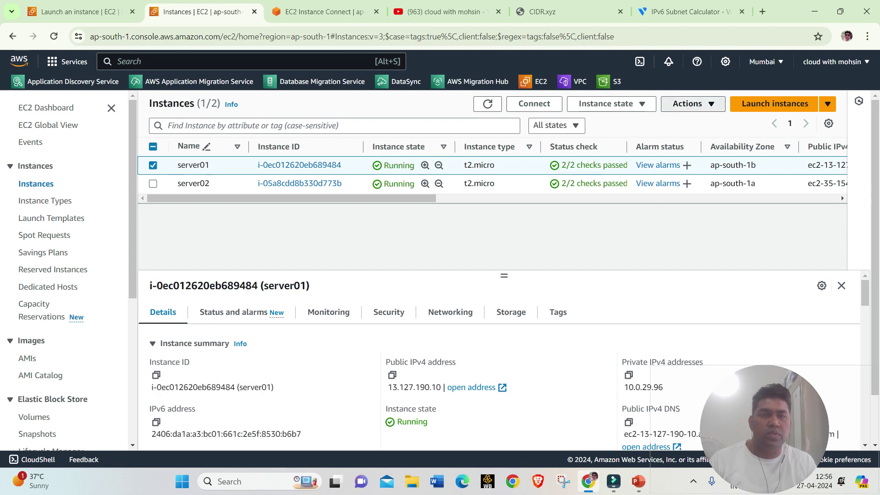
{"action": "left_click", "coordinate": [687, 104]}
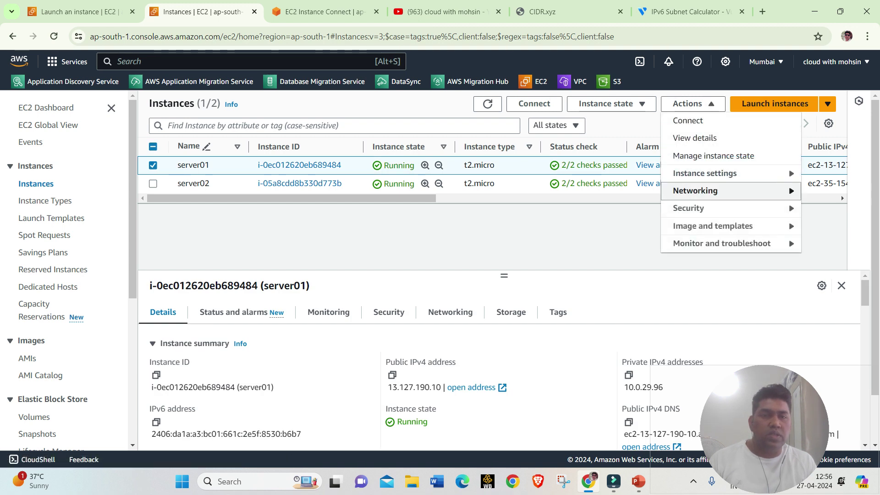
{"action": "left_click", "coordinate": [695, 190]}
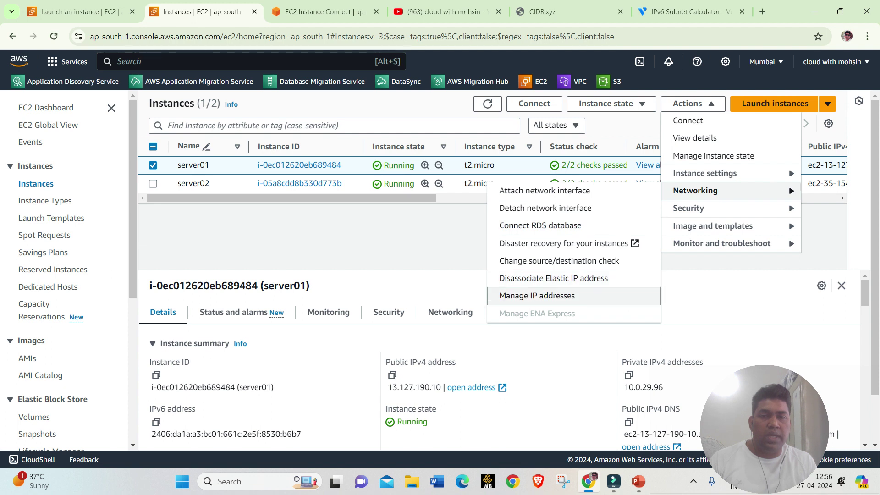
{"action": "left_click", "coordinate": [537, 296]}
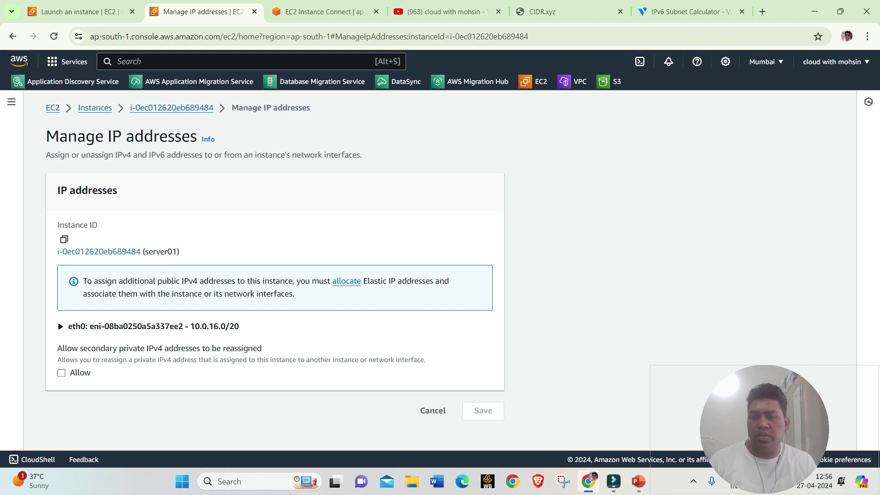
- Expand server01's eth0 interface and highlight the option and description for assigning a primary IPv6 IP
{"action": "left_click", "coordinate": [119, 326]}
{"action": "scroll", "coordinate": [275, 275], "scroll_direction": "down", "scroll_amount": 5}
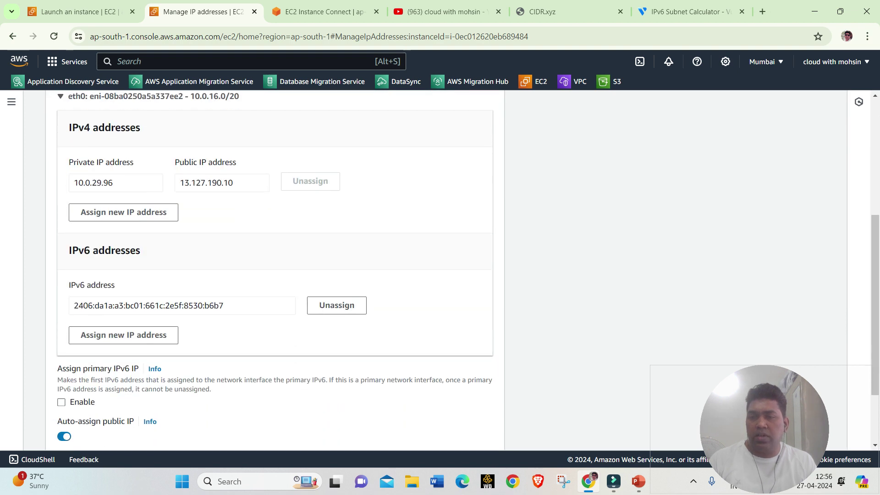
{"action": "scroll", "coordinate": [275, 270], "scroll_direction": "down", "scroll_amount": 2}
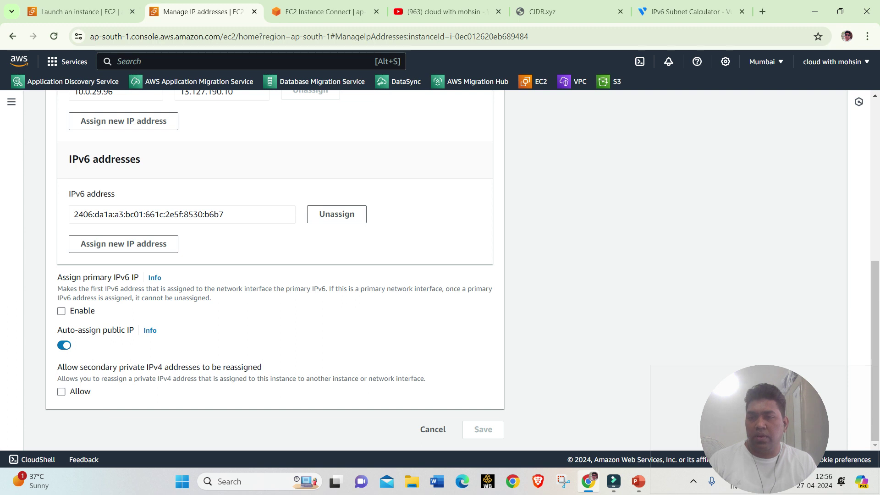
{"action": "left_click_drag", "start_coordinate": [62, 277], "coordinate": [132, 277]}
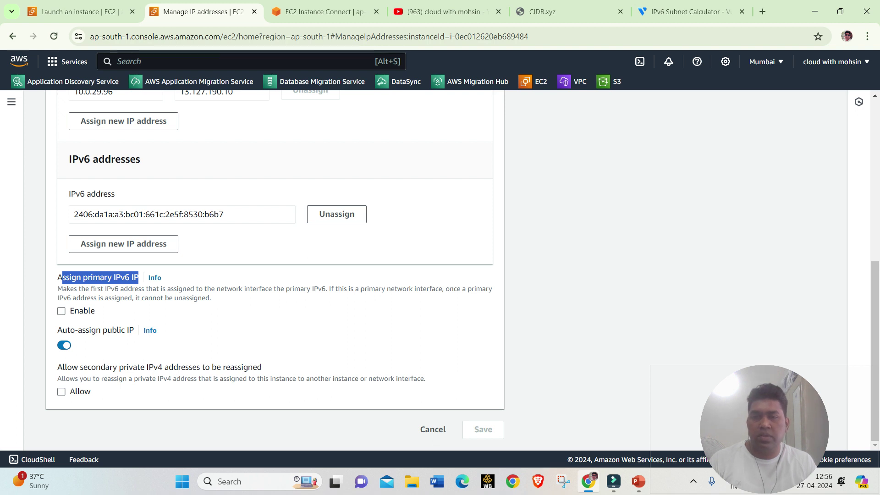
{"action": "left_click_drag", "start_coordinate": [311, 288], "coordinate": [212, 298]}
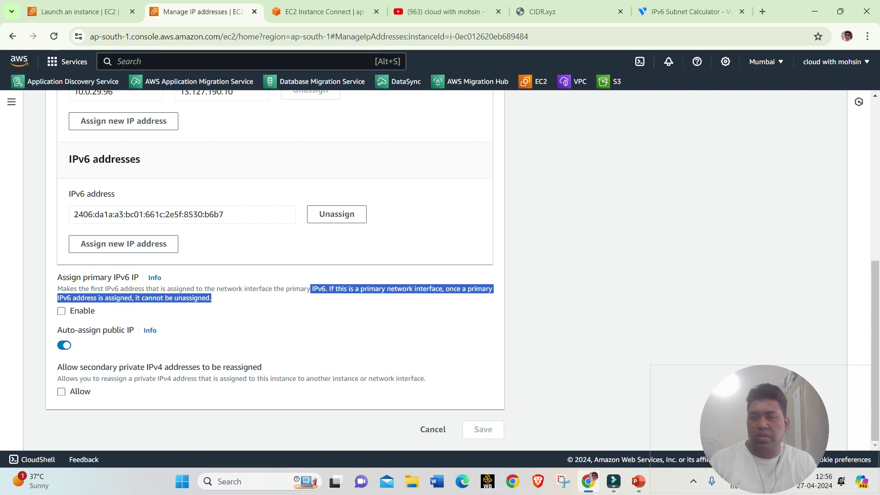
{"action": "left_click", "coordinate": [257, 303]}
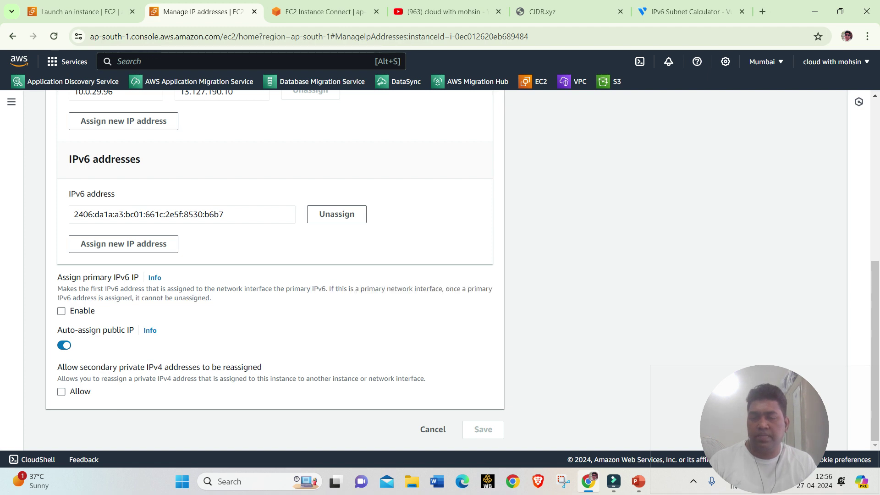
- Go back to the instances list, refresh it and highlight server02's IPv6 address
{"action": "scroll", "coordinate": [275, 271], "scroll_direction": "up", "scroll_amount": 7}
{"action": "left_click", "coordinate": [184, 108]}
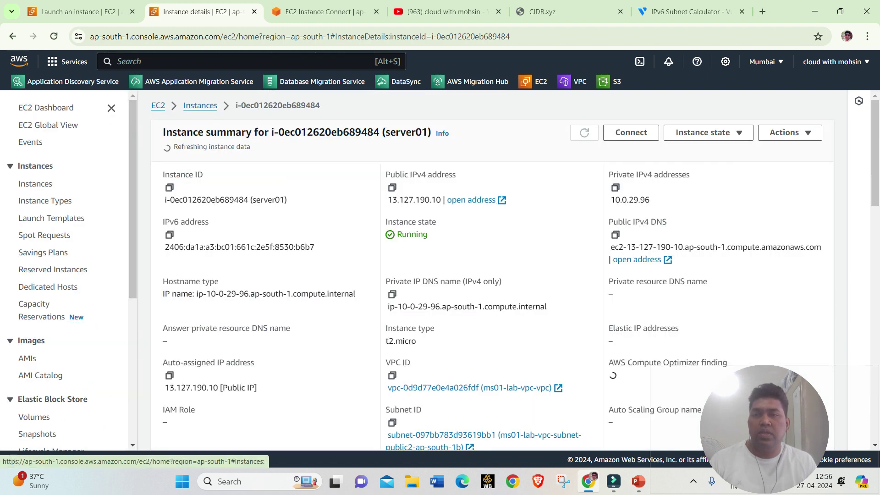
{"action": "left_click", "coordinate": [201, 105]}
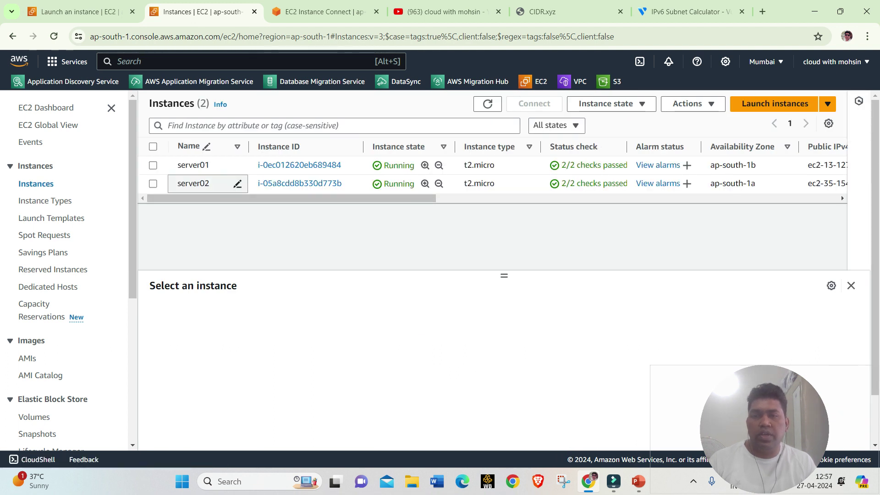
{"action": "left_click", "coordinate": [488, 104]}
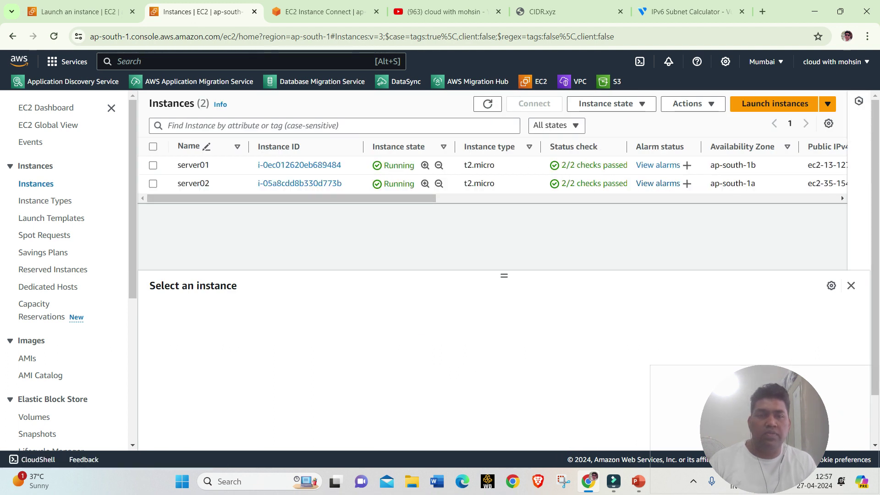
{"action": "left_click_drag", "start_coordinate": [330, 198], "coordinate": [448, 199]}
{"action": "scroll", "coordinate": [493, 175], "scroll_direction": "right", "scroll_amount": 5}
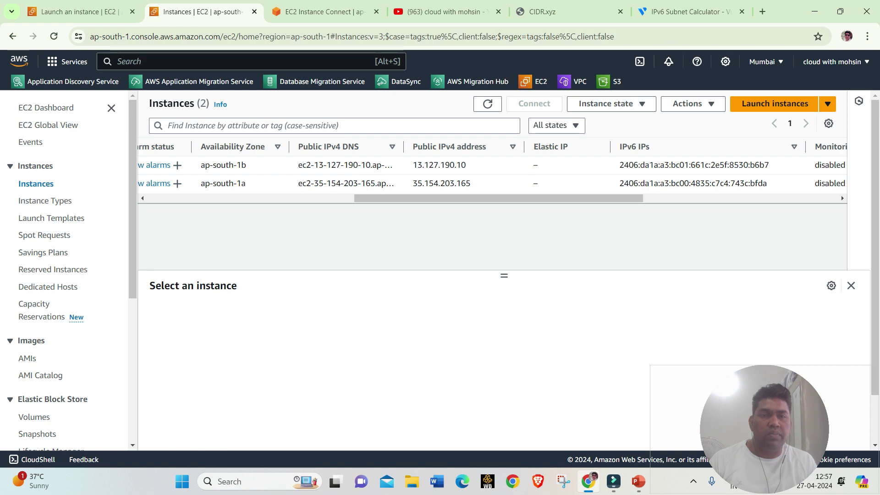
{"action": "left_click_drag", "start_coordinate": [619, 183], "coordinate": [764, 183]}
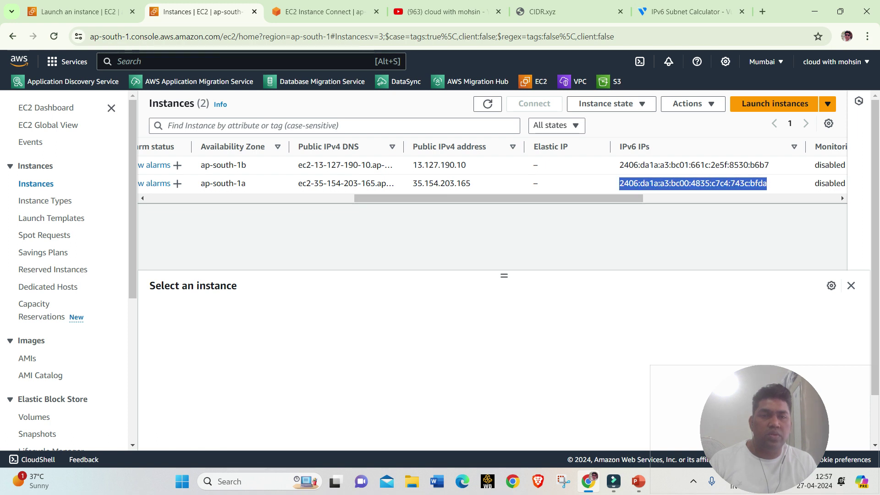
- Select server02 and copy its IPv6 address from the instance details
{"action": "right_click", "coordinate": [724, 184]}
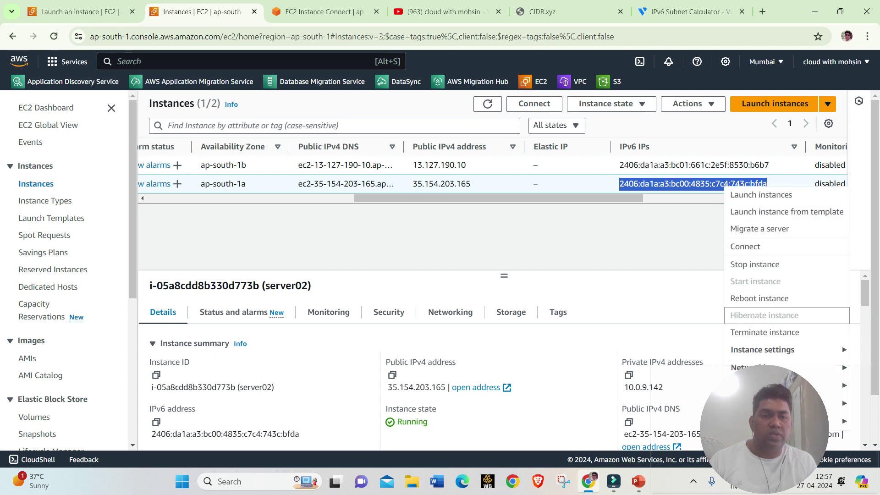
{"action": "left_click", "coordinate": [657, 236]}
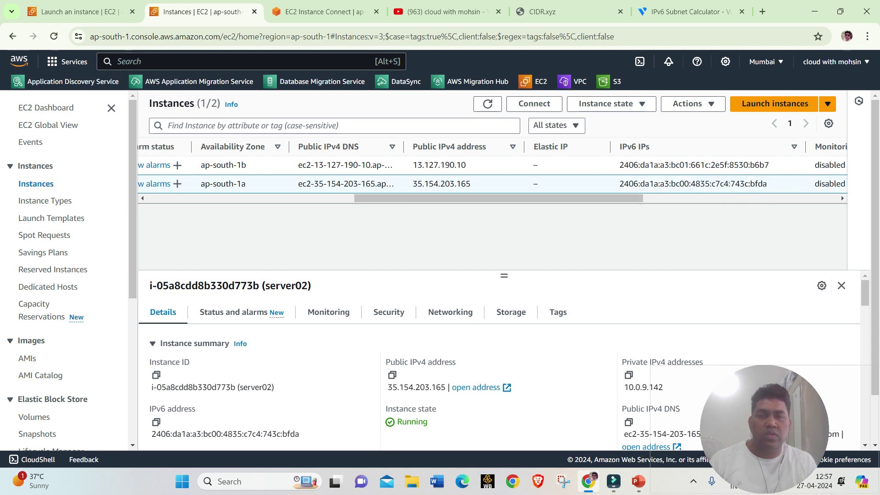
{"action": "scroll", "coordinate": [504, 367], "scroll_direction": "down", "scroll_amount": 3}
{"action": "scroll", "coordinate": [504, 367], "scroll_direction": "up", "scroll_amount": 2}
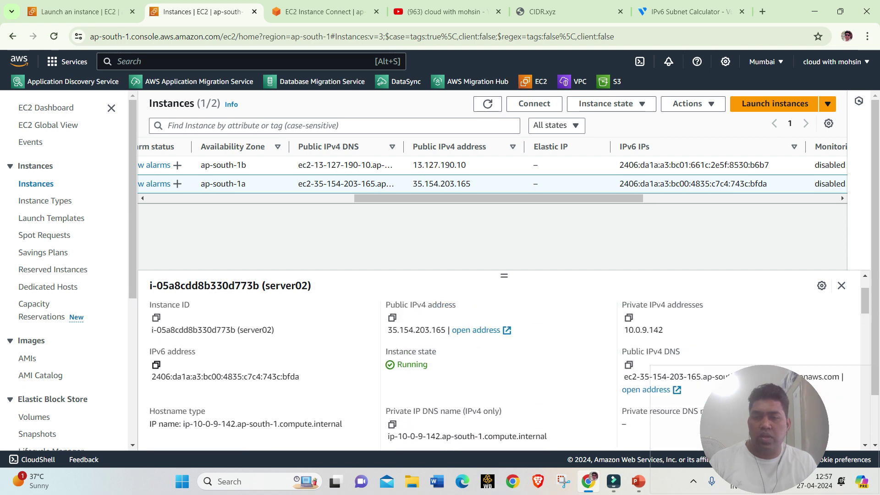
{"action": "left_click", "coordinate": [156, 365]}
- Switch to the root user in server01's terminal session with "sudo su -"
{"action": "left_click", "coordinate": [324, 12]}
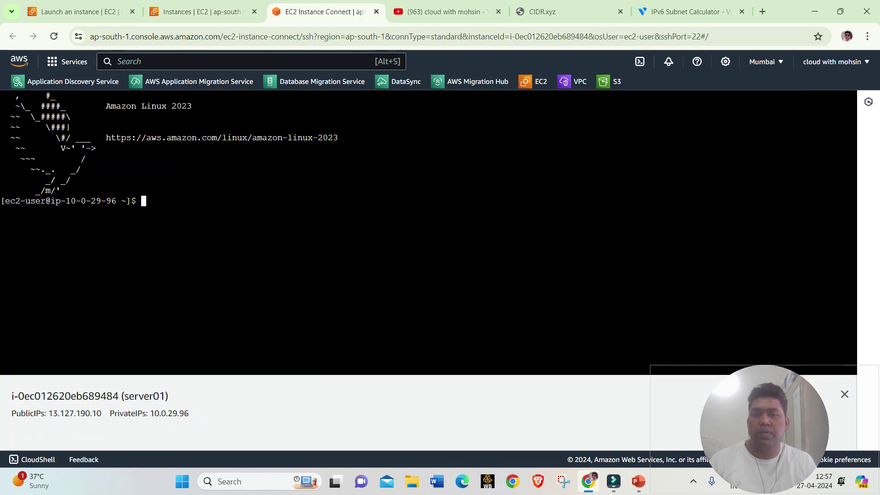
{"action": "type", "text": "sudo s"}
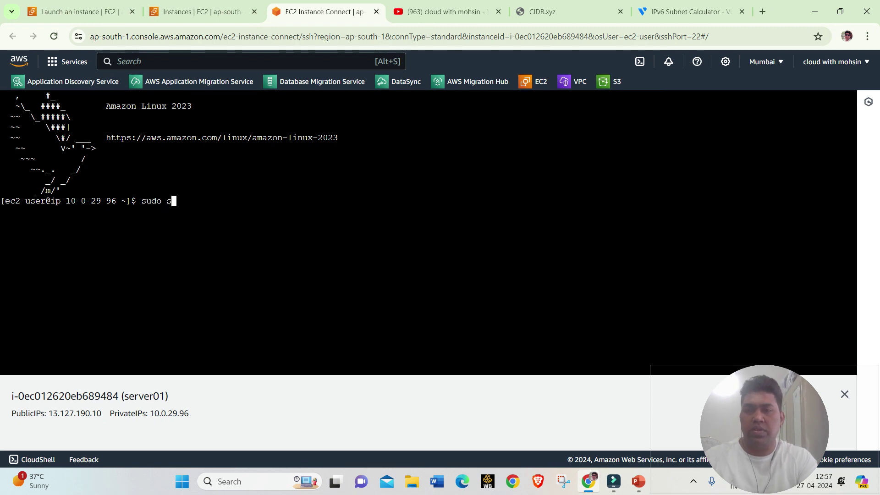
{"action": "type", "text": "u -"}
{"action": "key", "text": "Return"}
- Ping server02's IPv6 address from server01 with "ping6 2406:da1a:a3:bc00:4835:c7c4:743c:bfda"
{"action": "type", "text": "ping"}
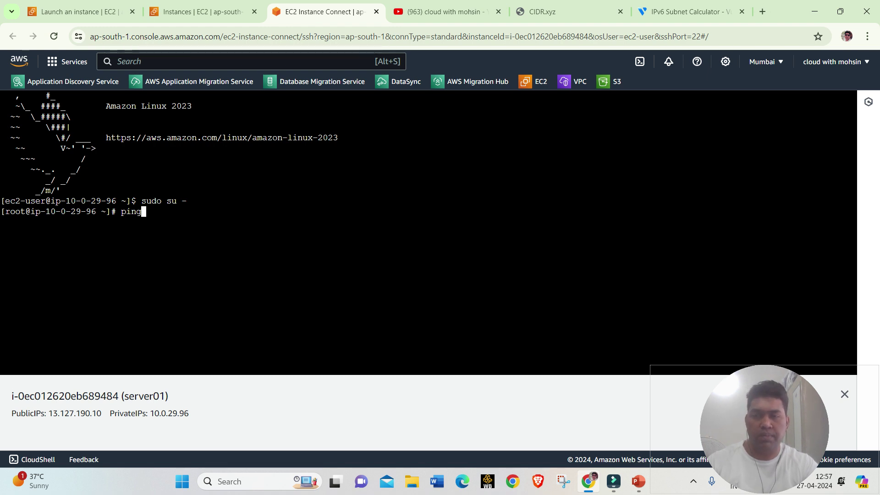
{"action": "type", "text": "6"}
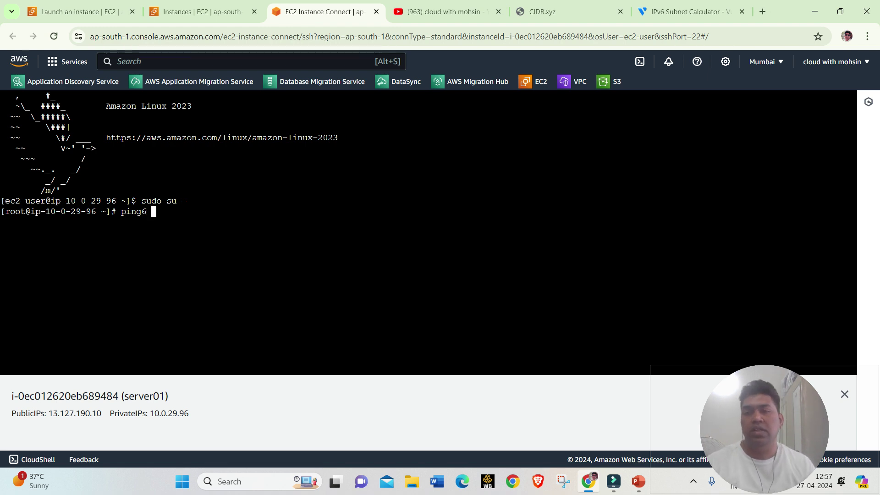
{"action": "right_click", "coordinate": [332, 247]}
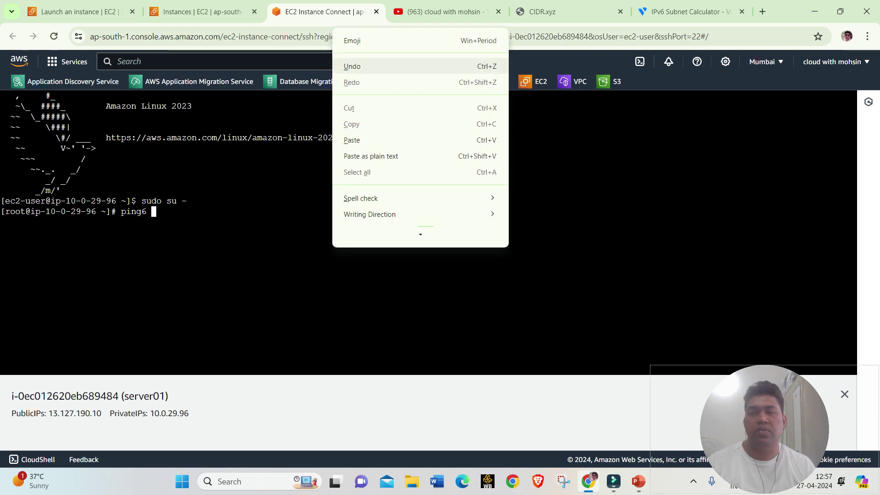
{"action": "left_click", "coordinate": [352, 140]}
{"action": "key", "text": "Return"}
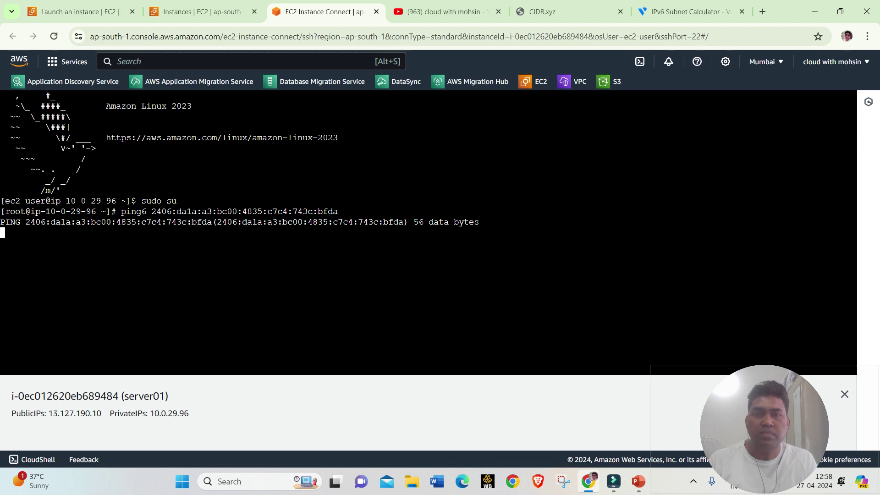
- Check server02's details against the running ping and highlight the entered commands in server01's terminal
{"action": "left_click", "coordinate": [203, 12]}
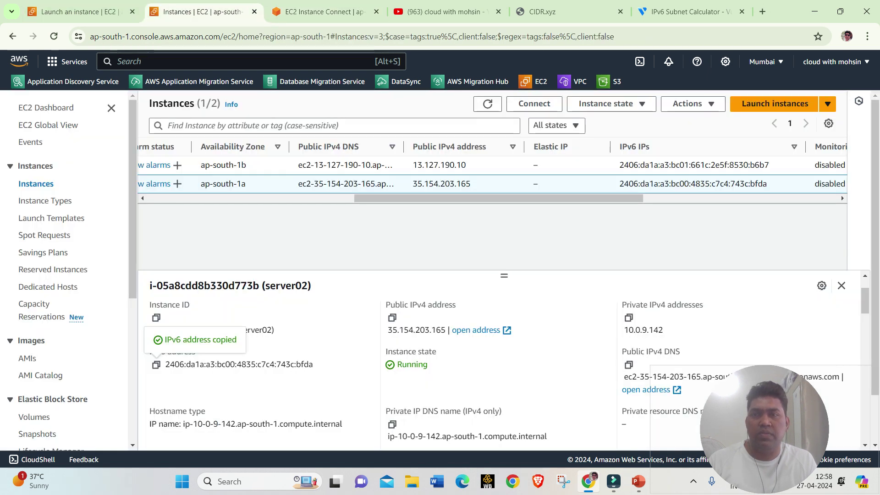
{"action": "key", "text": "ctrl+3"}
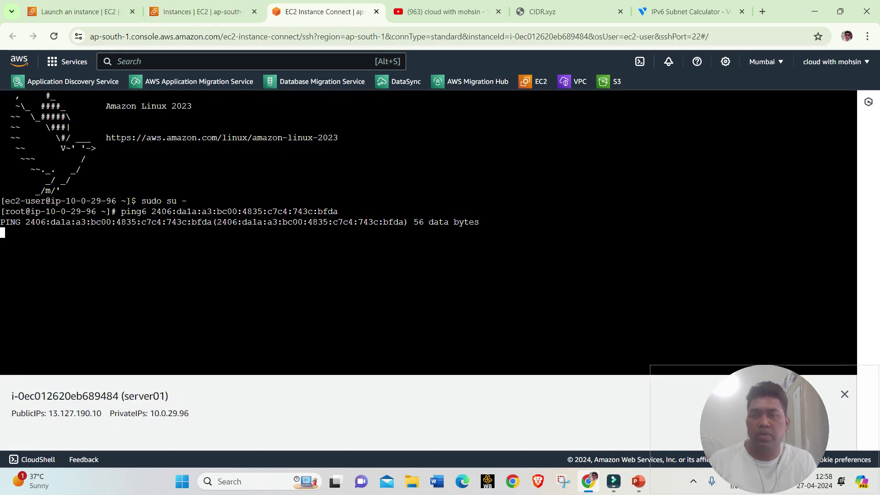
{"action": "left_click_drag", "start_coordinate": [142, 201], "coordinate": [494, 233]}
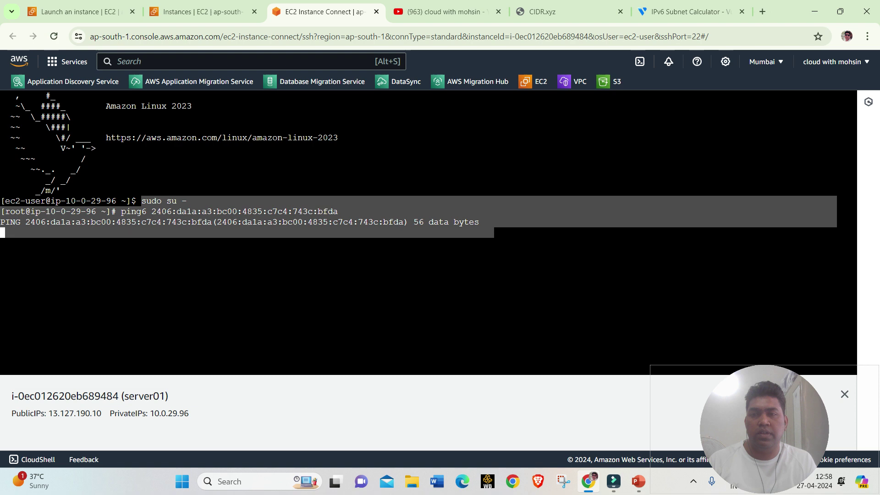
{"action": "left_click", "coordinate": [493, 233]}
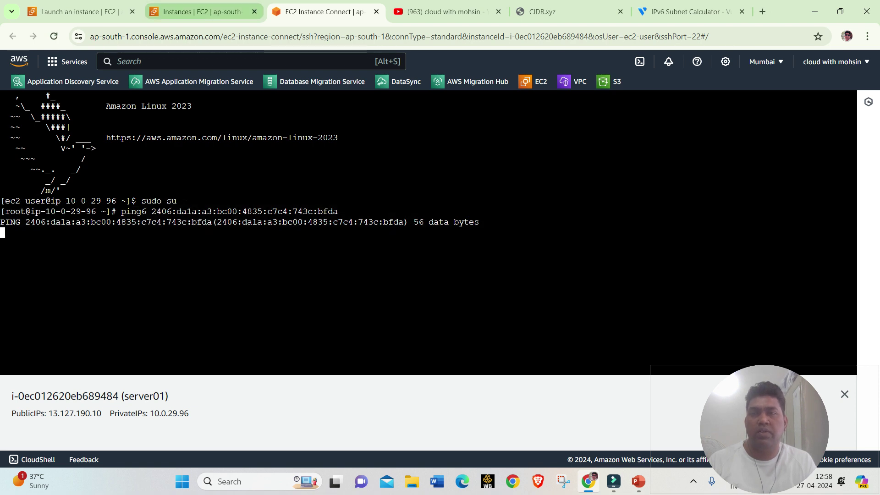
- Return to the instances list, look over server02's details and copy its IPv6 address again
{"action": "left_click", "coordinate": [202, 12]}
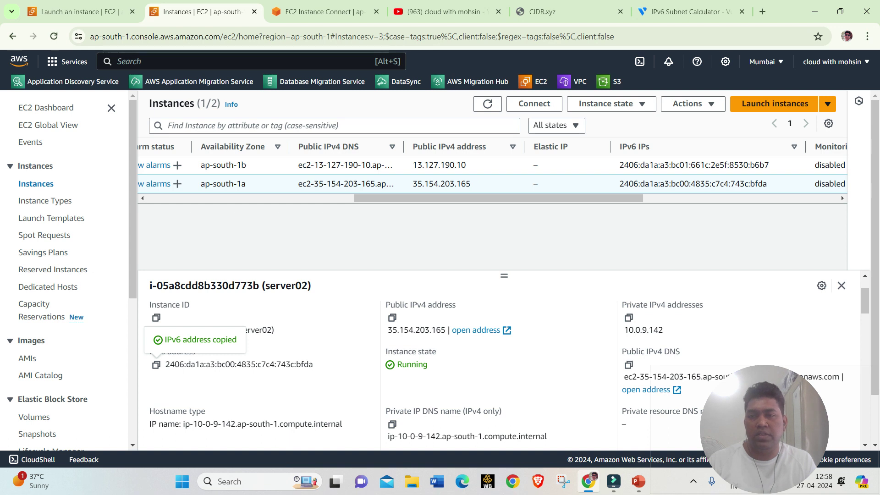
{"action": "scroll", "coordinate": [492, 233], "scroll_direction": "down", "scroll_amount": 2}
{"action": "scroll", "coordinate": [492, 366], "scroll_direction": "down", "scroll_amount": 1}
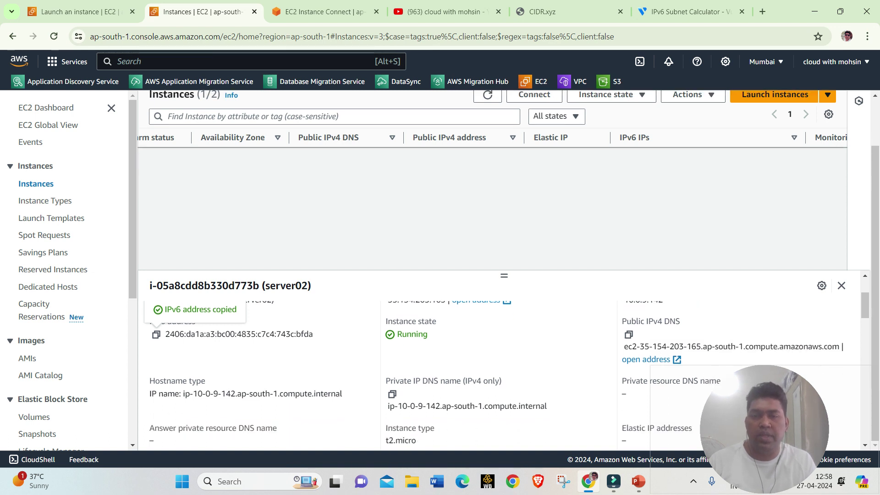
{"action": "scroll", "coordinate": [493, 234], "scroll_direction": "up", "scroll_amount": 1}
{"action": "scroll", "coordinate": [493, 178], "scroll_direction": "up", "scroll_amount": 1}
{"action": "scroll", "coordinate": [505, 367], "scroll_direction": "up", "scroll_amount": 2}
{"action": "left_click", "coordinate": [156, 422]}
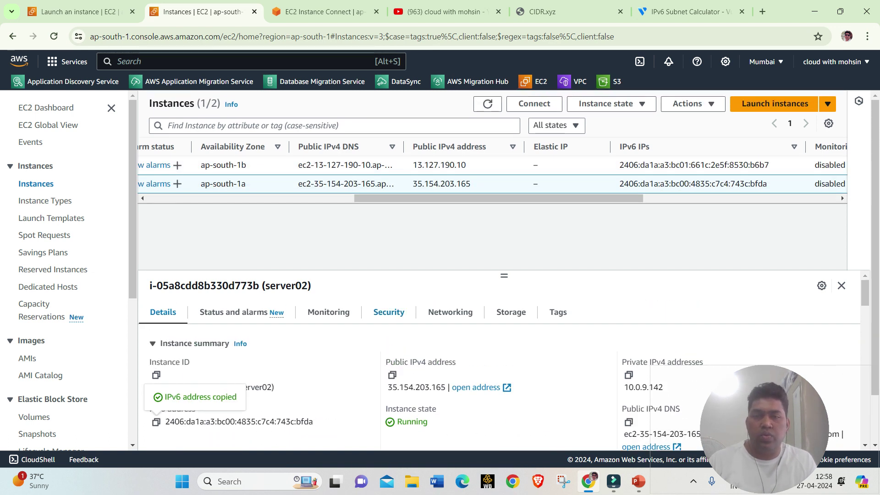
- Open the ipv6sg security group attached to server02 and go to its inbound rules
{"action": "left_click", "coordinate": [389, 312]}
{"action": "scroll", "coordinate": [504, 367], "scroll_direction": "down", "scroll_amount": 2}
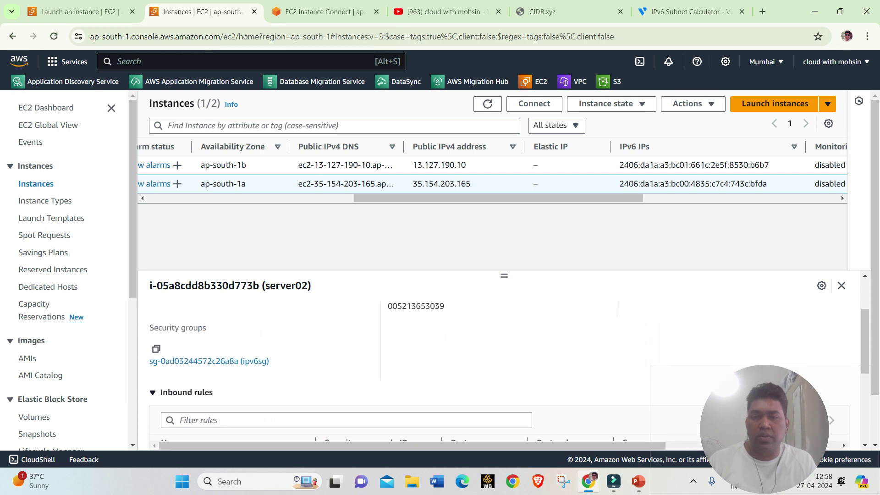
{"action": "scroll", "coordinate": [504, 367], "scroll_direction": "up", "scroll_amount": 1}
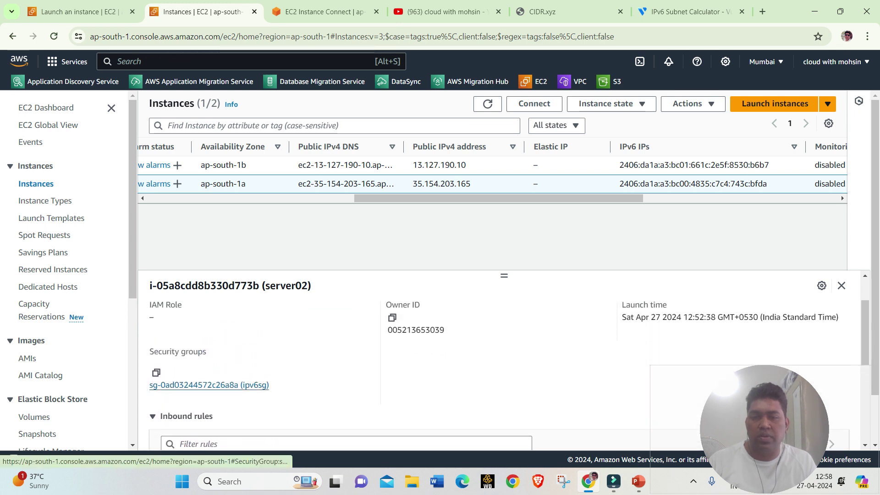
{"action": "left_click", "coordinate": [209, 385]}
{"action": "scroll", "coordinate": [491, 275], "scroll_direction": "down", "scroll_amount": 1}
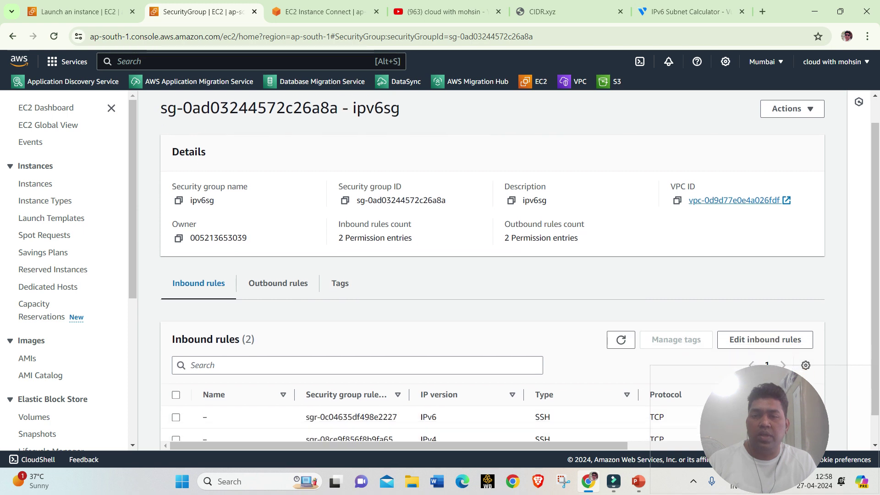
- Edit the ipv6sg inbound rules and add a rule of type All ICMP - IPv6 with source 0.0.0.0/0
{"action": "scroll", "coordinate": [491, 275], "scroll_direction": "down", "scroll_amount": 1}
{"action": "left_click_drag", "start_coordinate": [535, 385], "coordinate": [592, 426]}
{"action": "scroll", "coordinate": [492, 393], "scroll_direction": "left", "scroll_amount": 3}
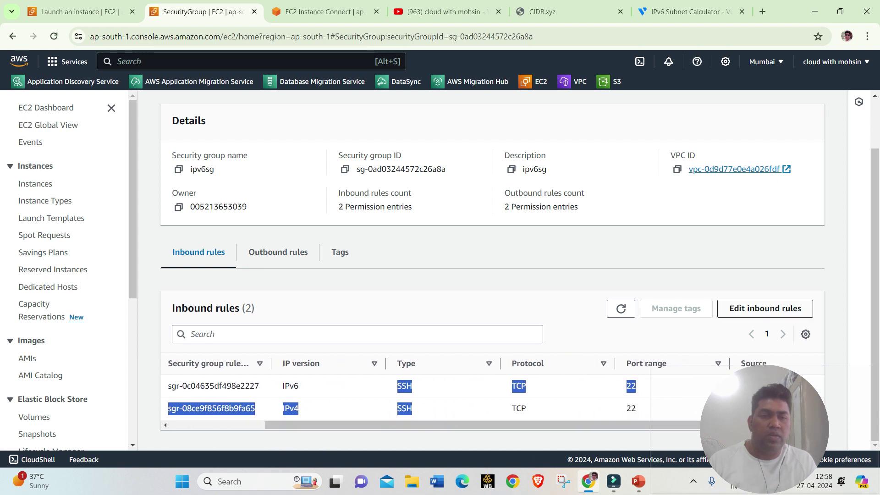
{"action": "left_click", "coordinate": [765, 308]}
{"action": "scroll", "coordinate": [63, 349], "scroll_direction": "down", "scroll_amount": 1}
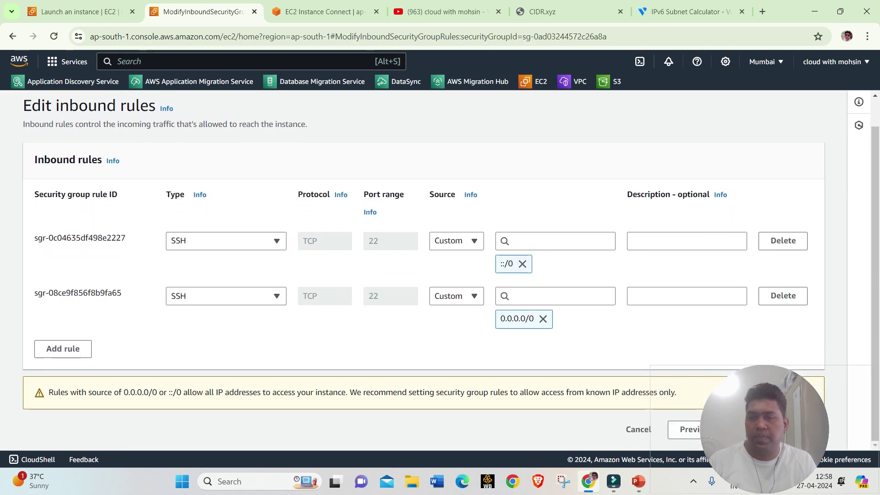
{"action": "left_click", "coordinate": [63, 349]}
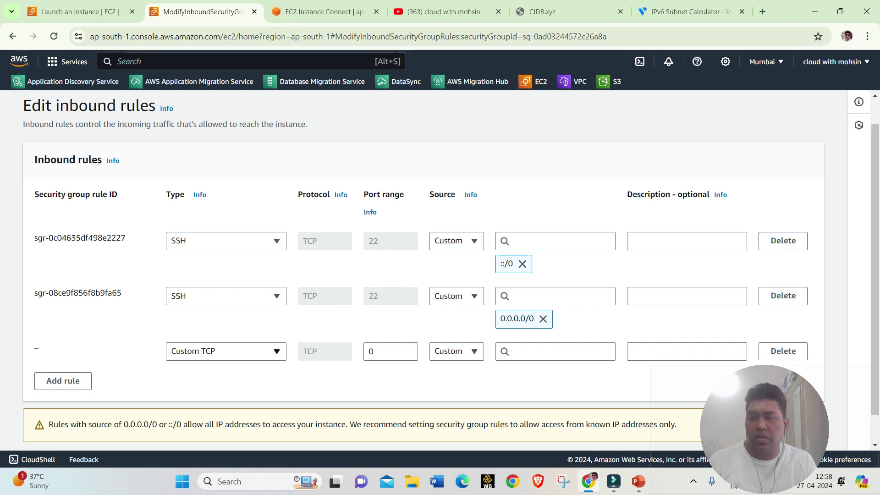
{"action": "left_click", "coordinate": [226, 352]}
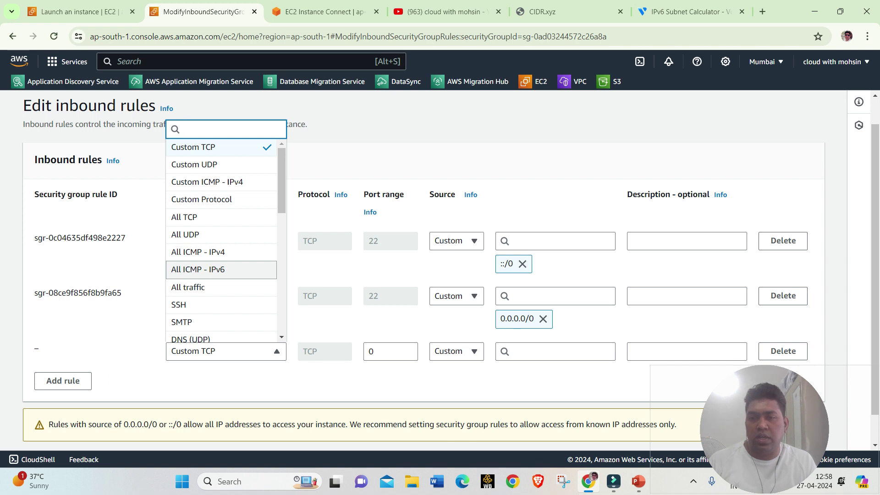
{"action": "left_click", "coordinate": [220, 269]}
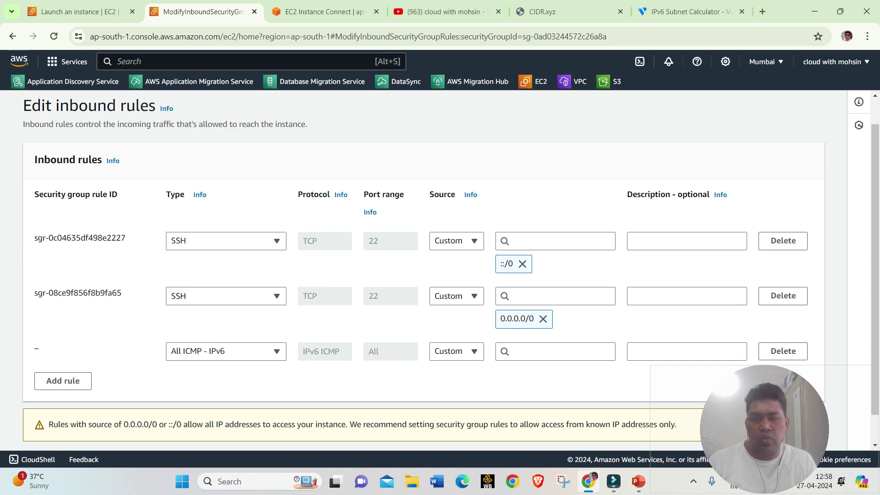
{"action": "left_click", "coordinate": [556, 351]}
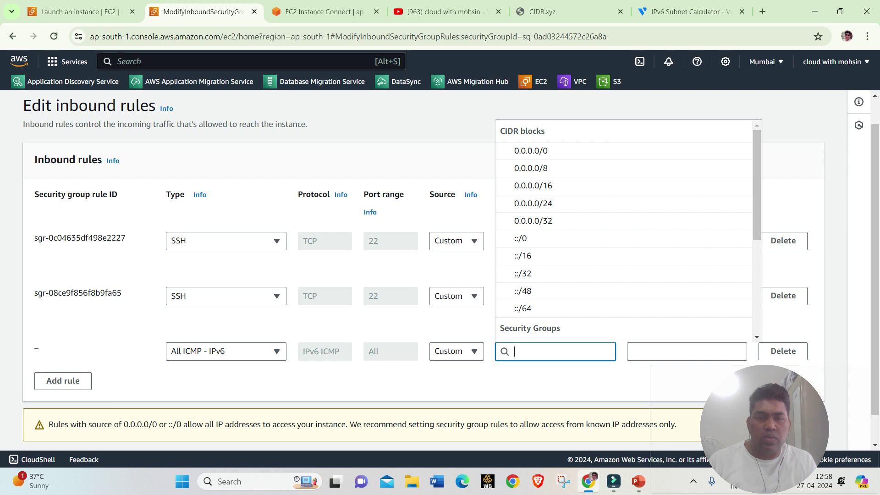
{"action": "left_click", "coordinate": [532, 151]}
- Save the inbound rule changes, shrinking the browser window to reach the save control and maximizing it again once saved
{"action": "scroll", "coordinate": [532, 151], "scroll_direction": "down", "scroll_amount": 1}
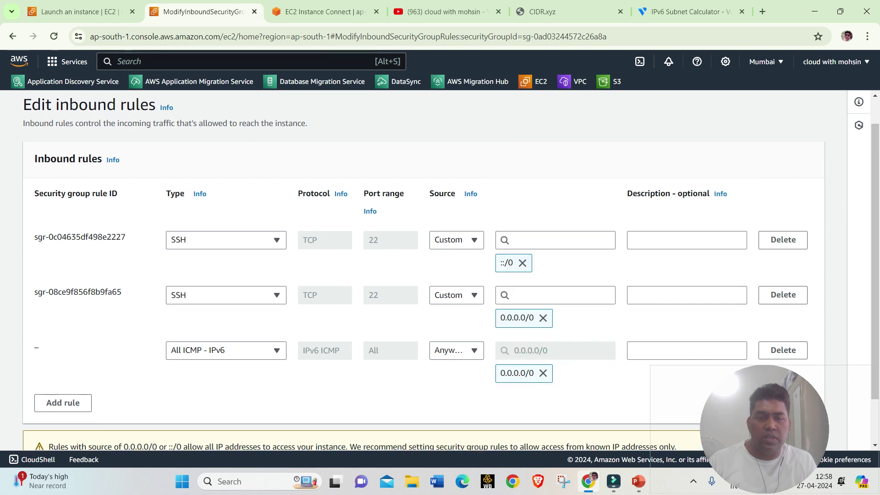
{"action": "scroll", "coordinate": [440, 271], "scroll_direction": "down", "scroll_amount": 1}
{"action": "left_click_drag", "start_coordinate": [786, 11], "coordinate": [642, 20]}
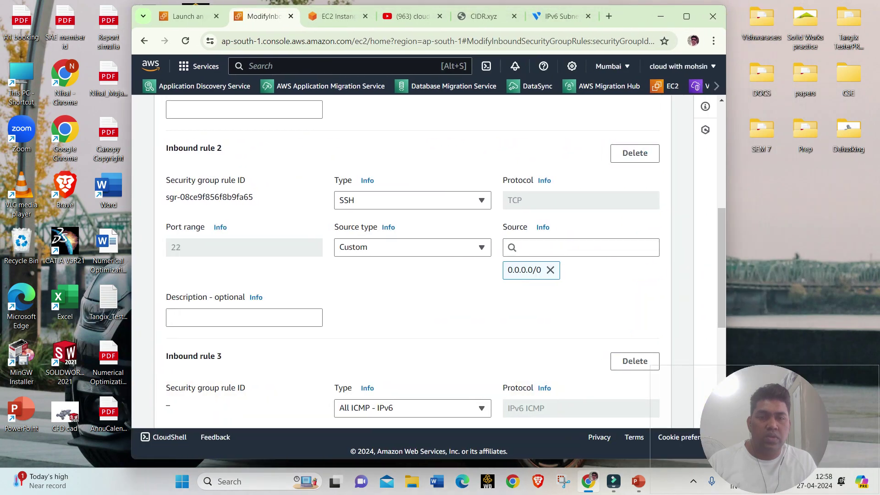
{"action": "scroll", "coordinate": [413, 262], "scroll_direction": "down", "scroll_amount": 5}
{"action": "left_click", "coordinate": [639, 408]}
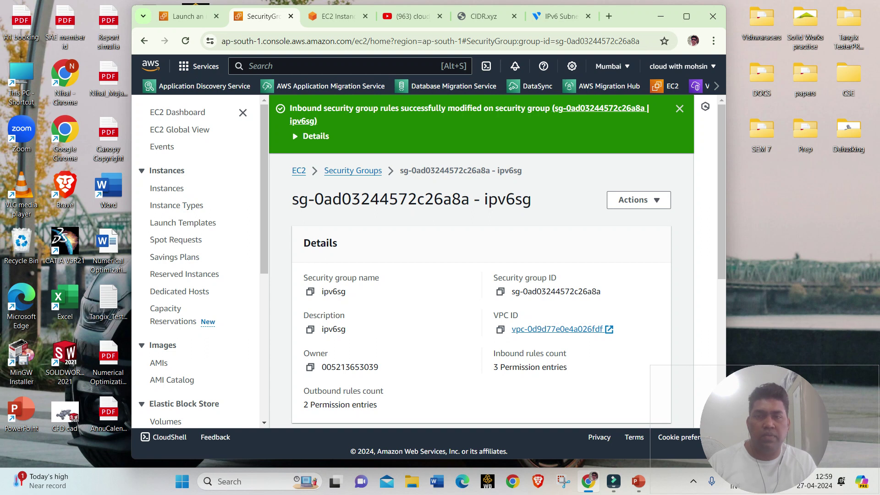
{"action": "left_click", "coordinate": [316, 136]}
{"action": "left_click", "coordinate": [687, 16]}
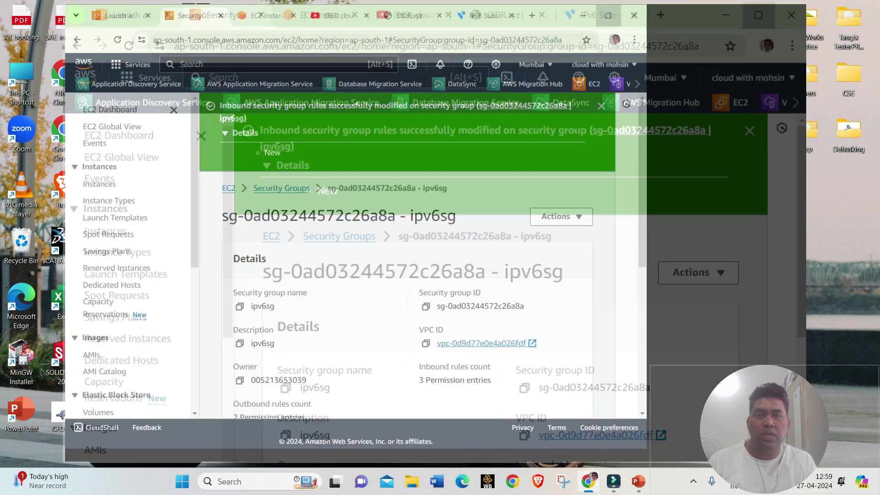
- Run "ping6 2406:da1a:a3:bc00:4835:c7c4:743c:bfda" again in server01's terminal
{"action": "key", "text": "ctrl+Tab"}
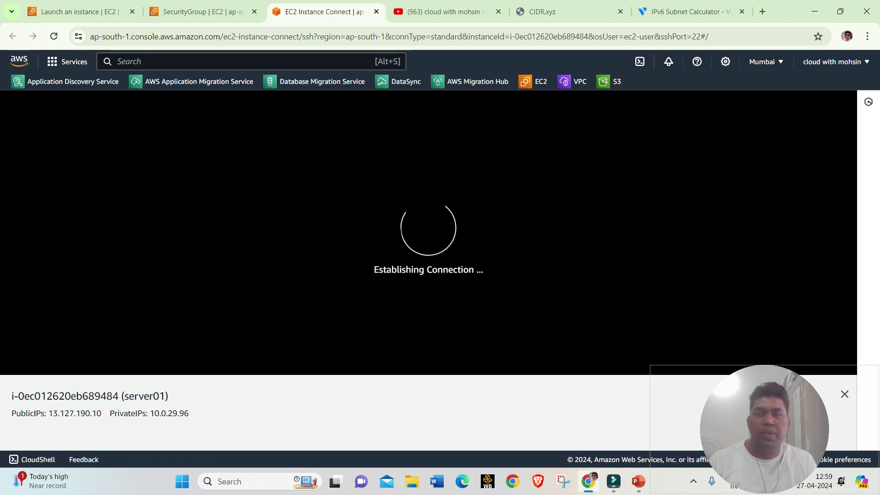
{"action": "type", "text": "ping6"}
{"action": "right_click", "coordinate": [361, 232]}
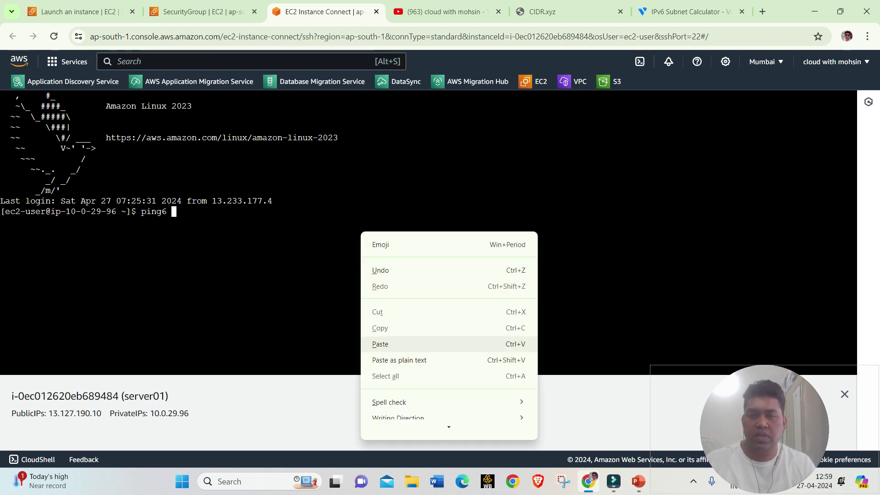
{"action": "left_click", "coordinate": [380, 344]}
{"action": "key", "text": "Return"}
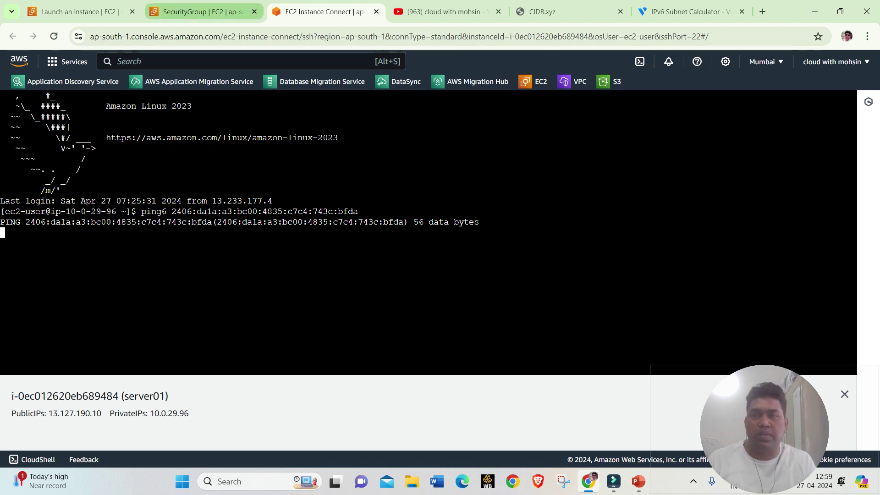
- Return to ipv6sg's inbound rules and examine the type and source of the new ICMP rule
{"action": "left_click", "coordinate": [204, 12]}
{"action": "scroll", "coordinate": [492, 271], "scroll_direction": "down", "scroll_amount": 3}
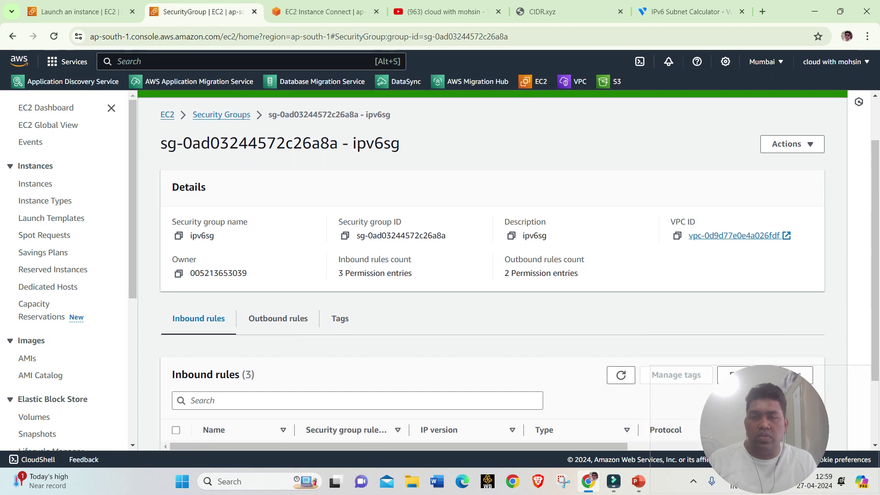
{"action": "left_click_drag", "start_coordinate": [398, 425], "coordinate": [453, 425]}
{"action": "scroll", "coordinate": [493, 385], "scroll_direction": "right", "scroll_amount": 1}
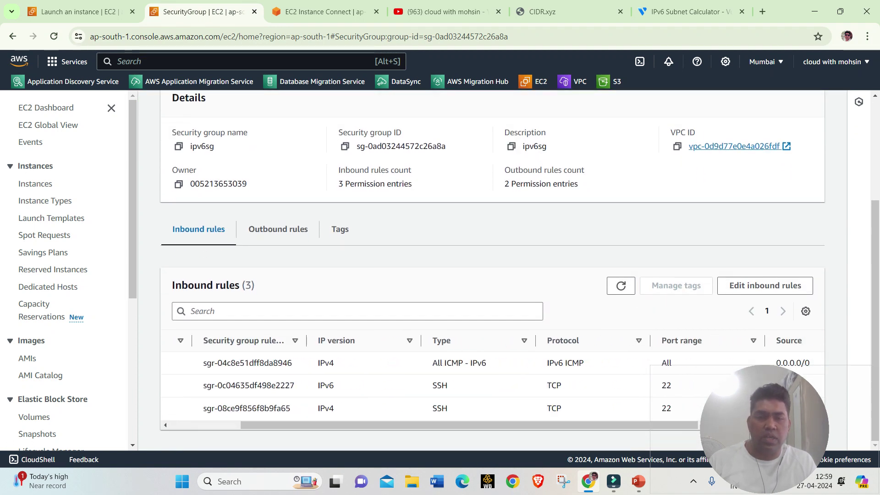
{"action": "left_click", "coordinate": [493, 363]}
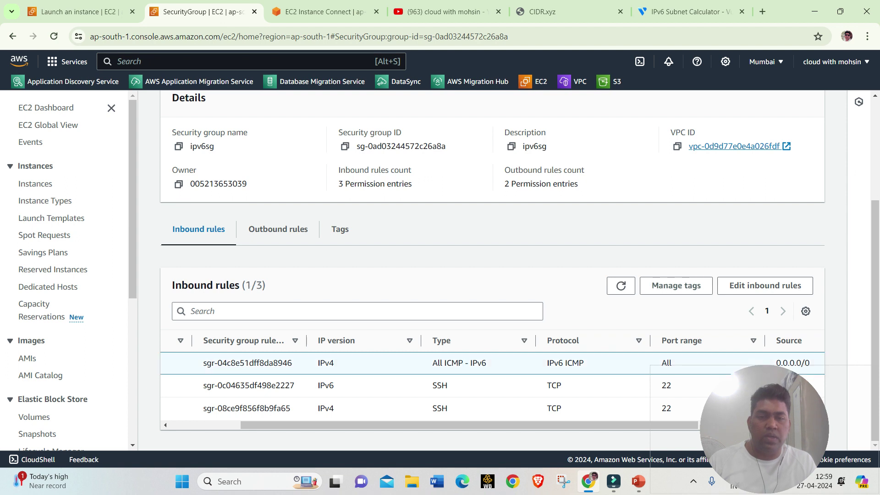
{"action": "left_click_drag", "start_coordinate": [433, 362], "coordinate": [487, 363]}
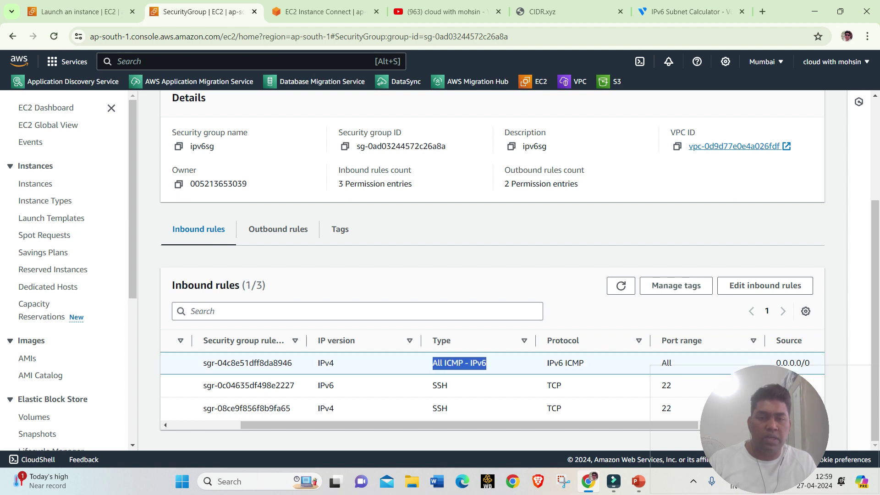
{"action": "left_click_drag", "start_coordinate": [485, 426], "coordinate": [575, 425]}
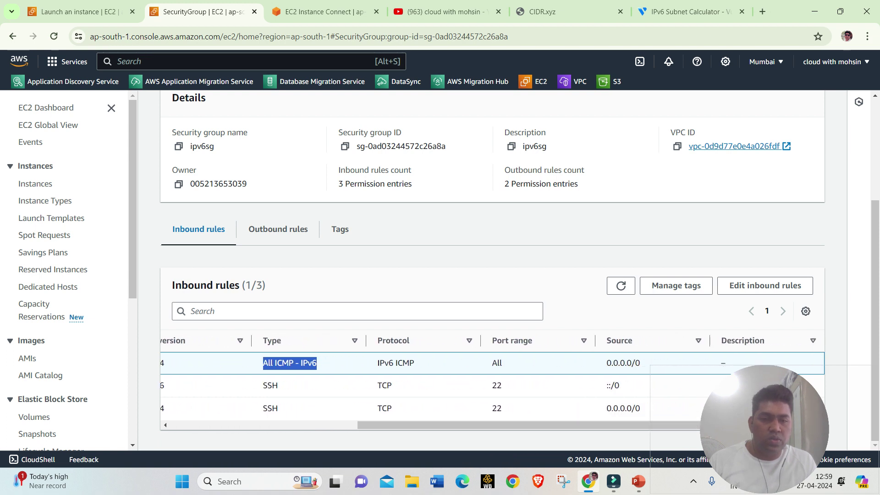
{"action": "left_click_drag", "start_coordinate": [607, 363], "coordinate": [632, 363]}
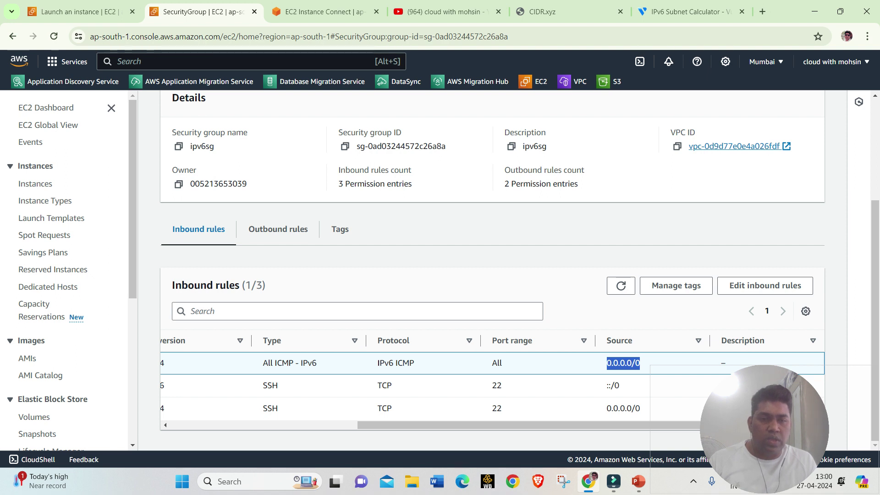
- Edit the inbound rules again and add another rule of type All ICMP - IPv6
{"action": "left_click", "coordinate": [765, 285]}
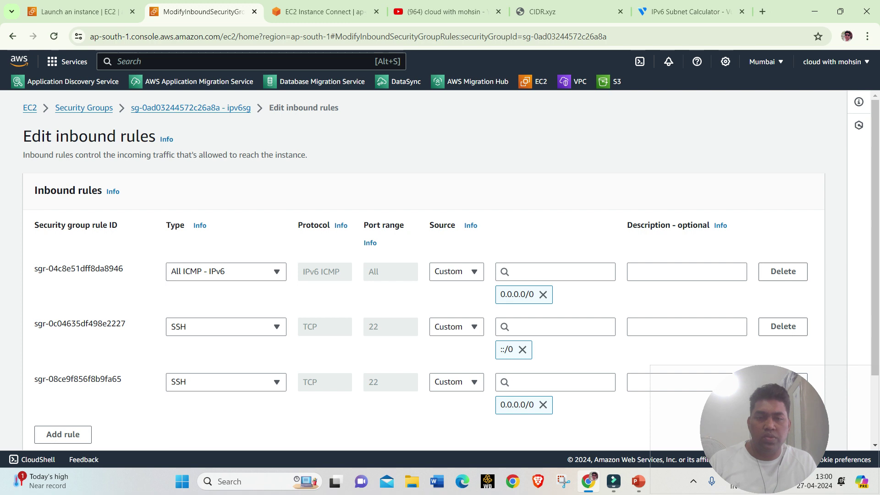
{"action": "scroll", "coordinate": [440, 275], "scroll_direction": "down", "scroll_amount": 2}
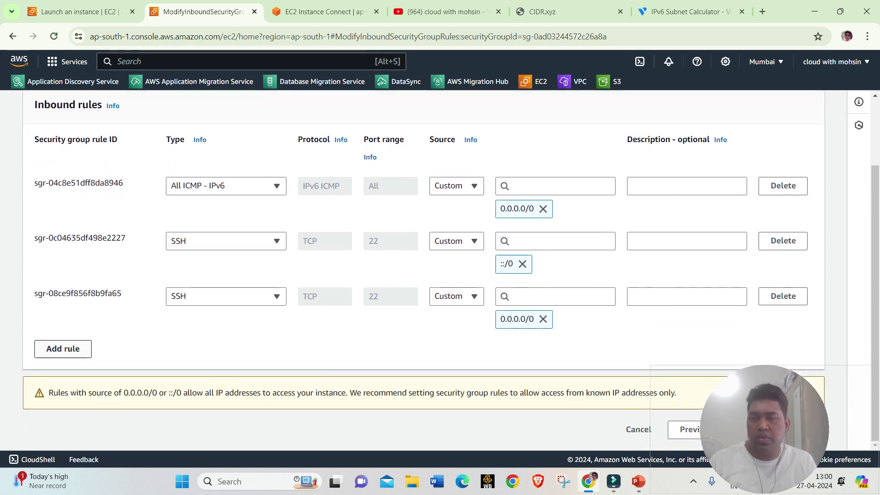
{"action": "left_click", "coordinate": [63, 349]}
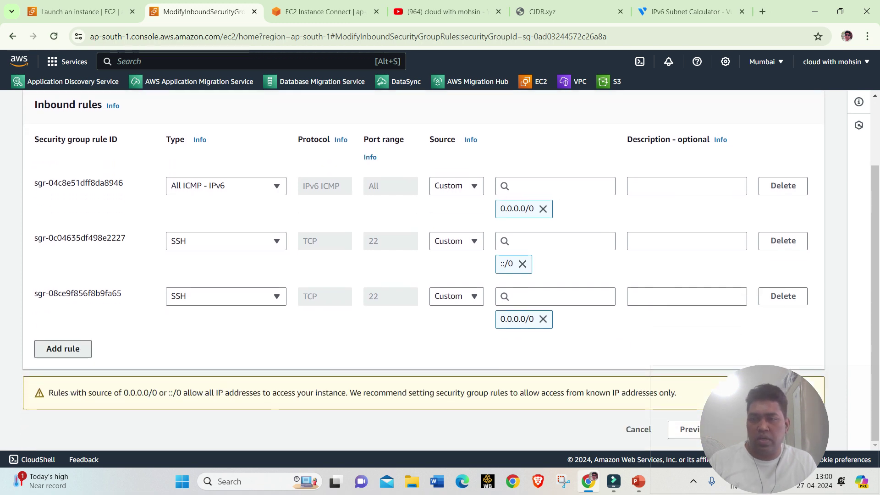
{"action": "left_click", "coordinate": [226, 351]}
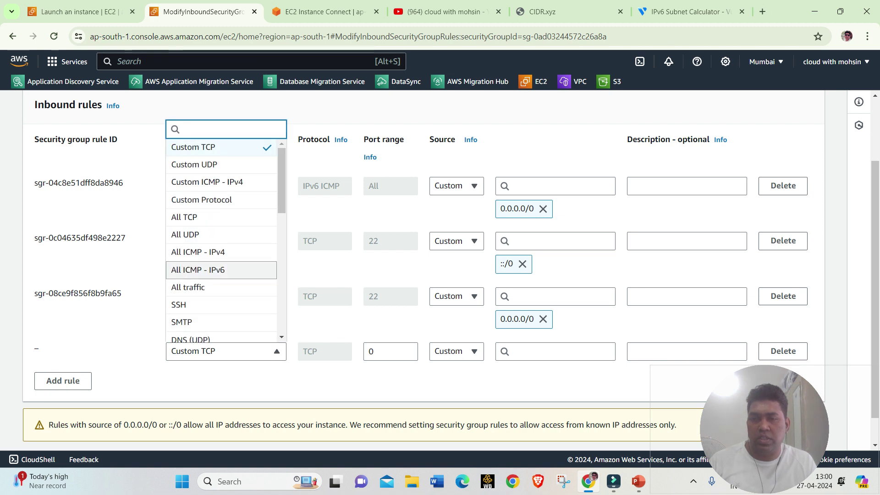
{"action": "left_click", "coordinate": [223, 270]}
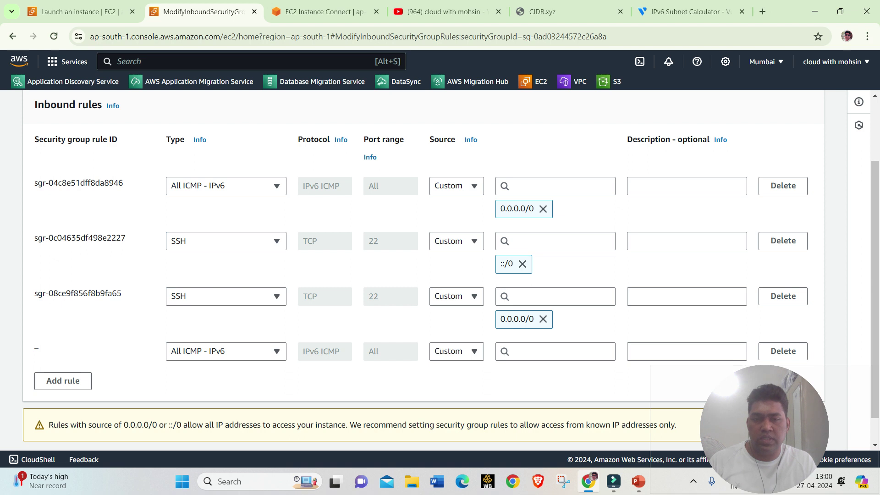
- Set the source of the newly added ICMP rule to the CIDR block ::/0
{"action": "left_click", "coordinate": [556, 352]}
{"action": "key", "text": "Up"}
{"action": "key", "text": "Up"}
{"action": "key", "text": "Up"}
{"action": "key", "text": "Up"}
{"action": "key", "text": "Up"}
{"action": "key", "text": "Up"}
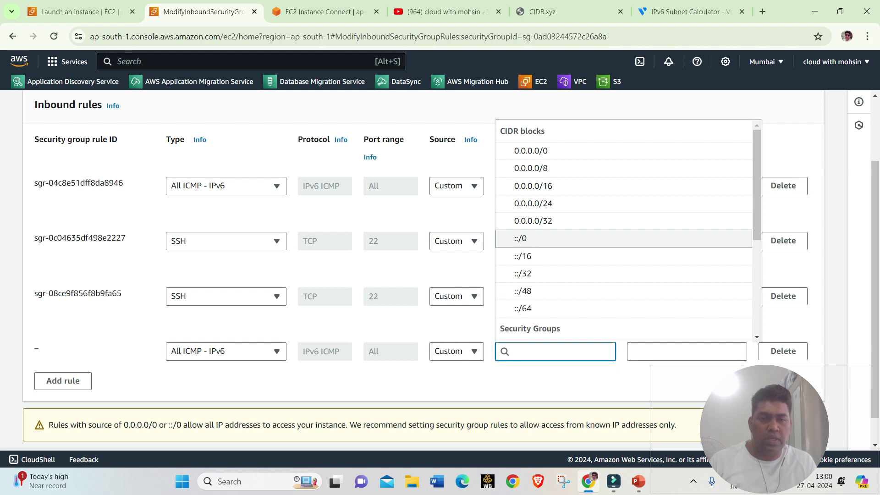
{"action": "key", "text": "Up"}
{"action": "key", "text": "Down"}
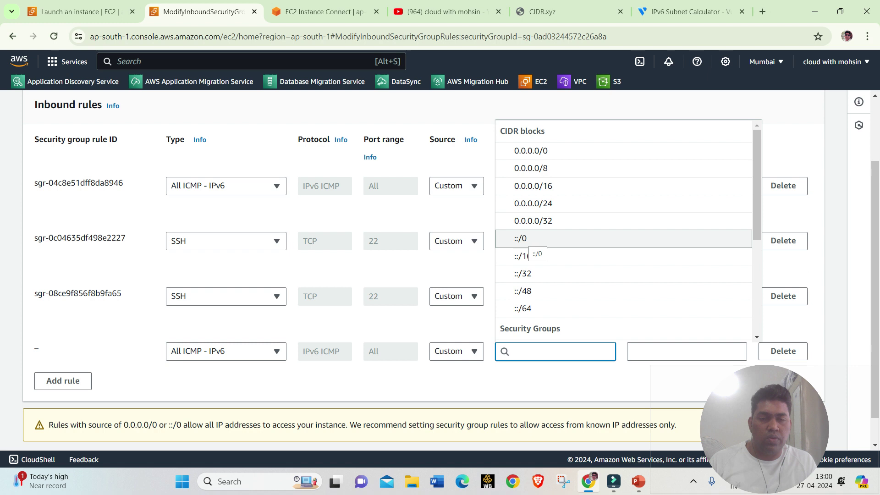
{"action": "key", "text": "Return"}
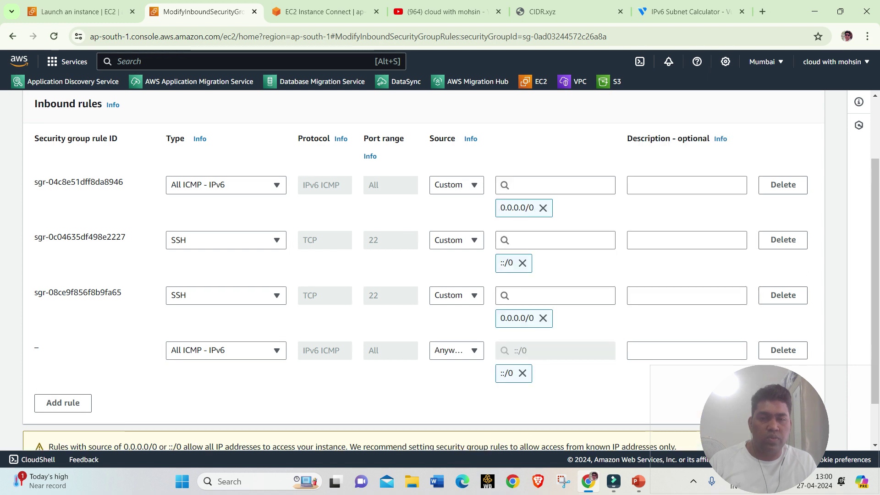
- Save the ipv6sg rules with the IPv6-source ICMP rule included, resizing the browser window as needed and maximizing it again
{"action": "scroll", "coordinate": [451, 251], "scroll_direction": "down", "scroll_amount": 1}
{"action": "left_click_drag", "start_coordinate": [790, 12], "coordinate": [621, 36]}
{"action": "scroll", "coordinate": [505, 367], "scroll_direction": "down", "scroll_amount": 8}
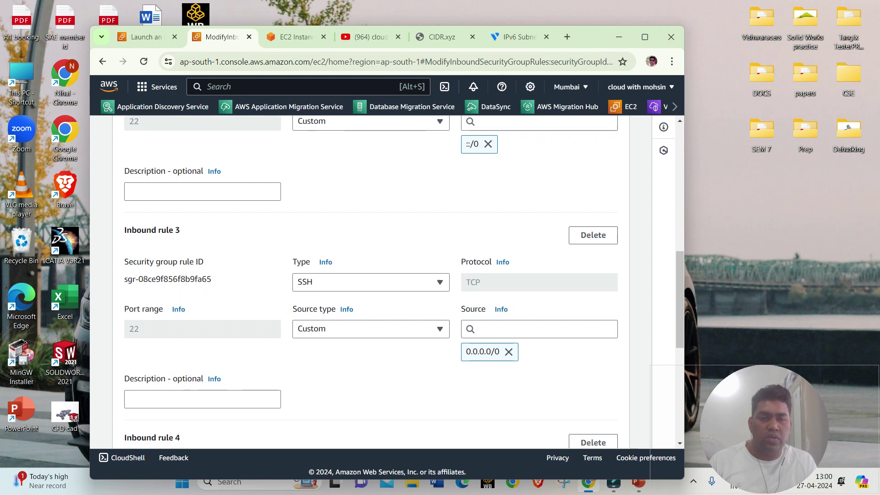
{"action": "left_click", "coordinate": [596, 426]}
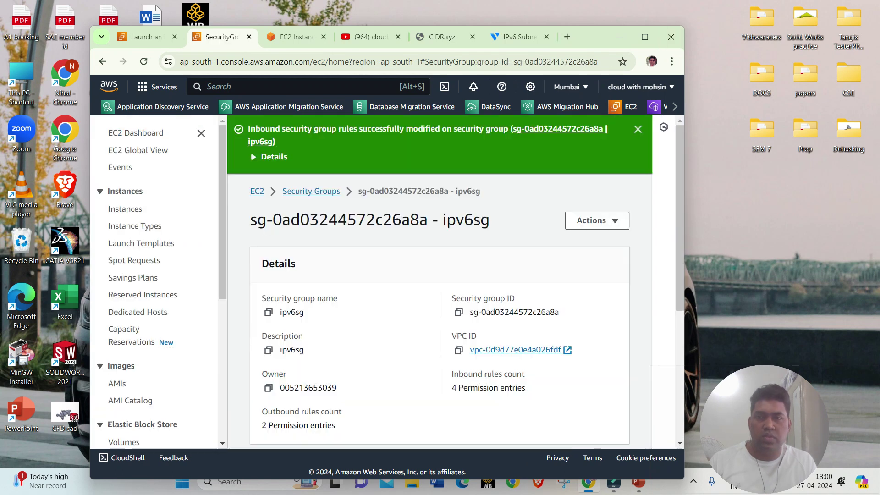
{"action": "scroll", "coordinate": [440, 275], "scroll_direction": "down", "scroll_amount": 3}
{"action": "left_click", "coordinate": [645, 37]}
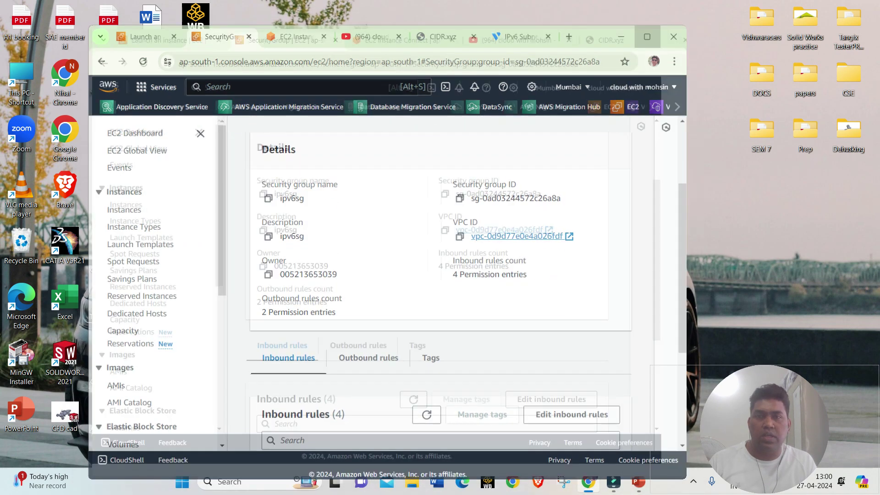
- Check the ping replies from server02's IPv6 address in server01's terminal and close that terminal session
{"action": "left_click", "coordinate": [324, 12]}
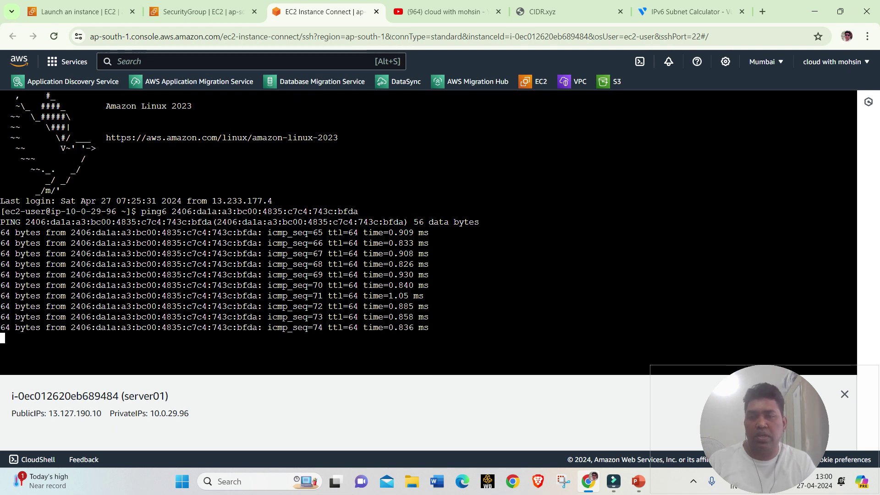
{"action": "left_click_drag", "start_coordinate": [65, 232], "coordinate": [257, 233]}
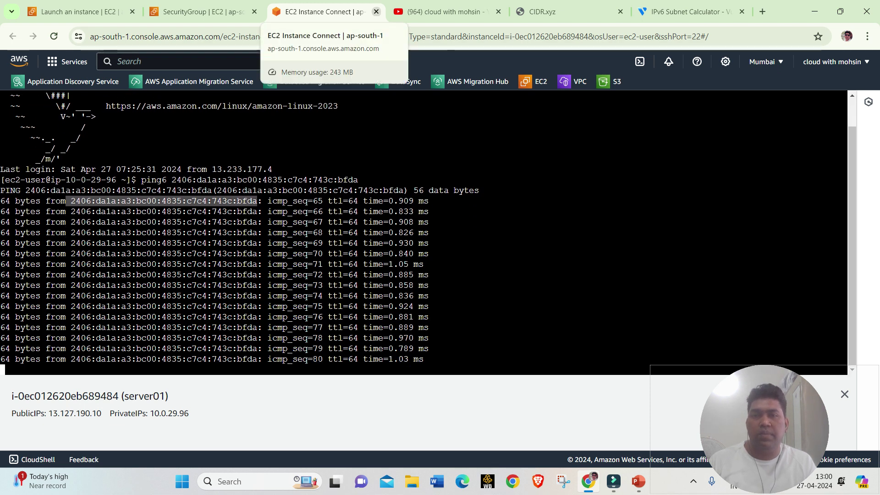
{"action": "left_click", "coordinate": [376, 12]}
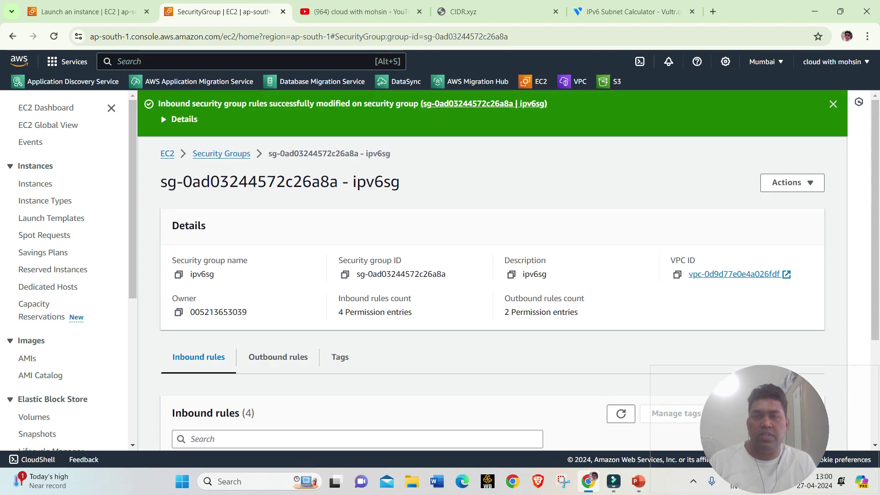
- Go to the EC2 dashboard and open the list of running instances
{"action": "left_click", "coordinate": [47, 108]}
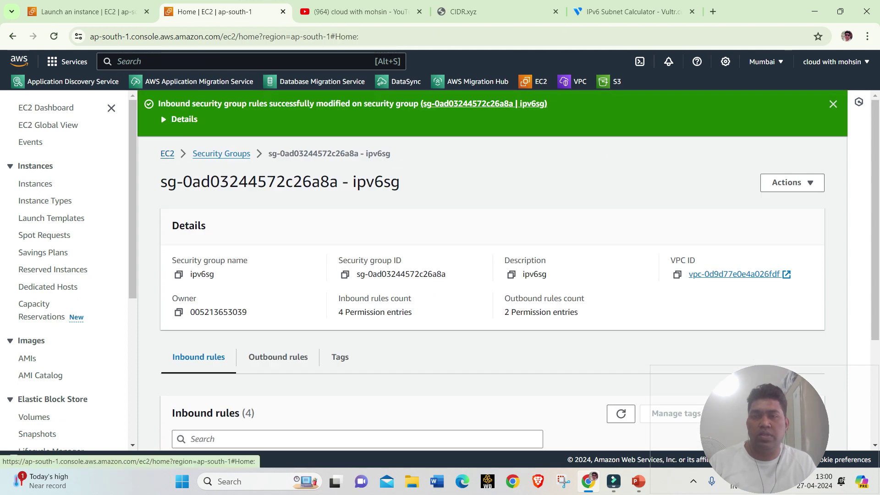
{"action": "left_click", "coordinate": [212, 174]}
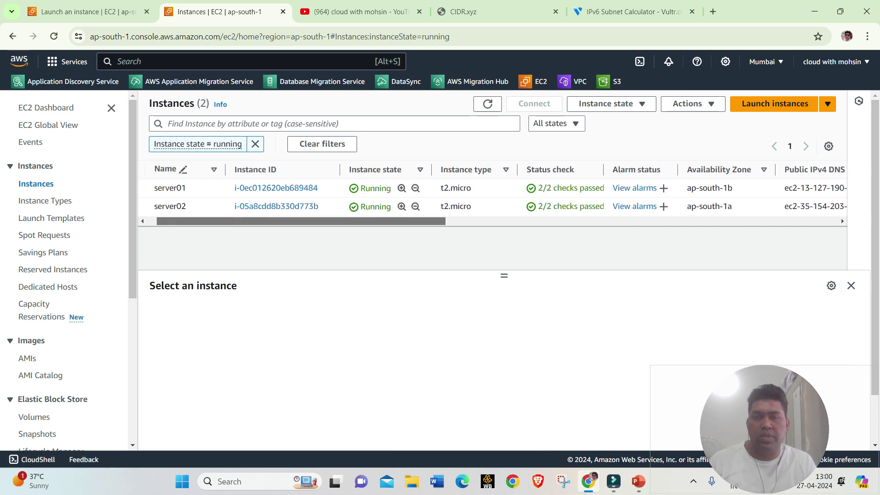
- Copy server01's IPv6 address from its instance details
{"action": "left_click", "coordinate": [153, 188]}
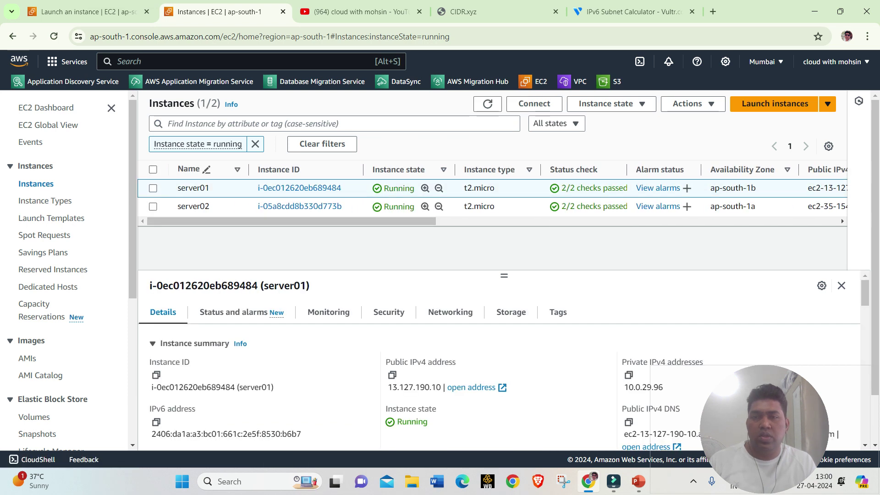
{"action": "scroll", "coordinate": [500, 367], "scroll_direction": "down", "scroll_amount": 1}
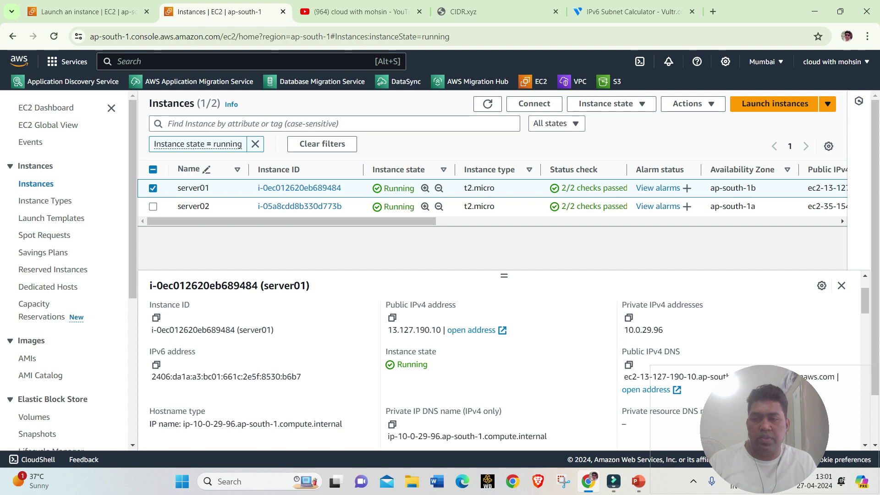
{"action": "left_click", "coordinate": [156, 365]}
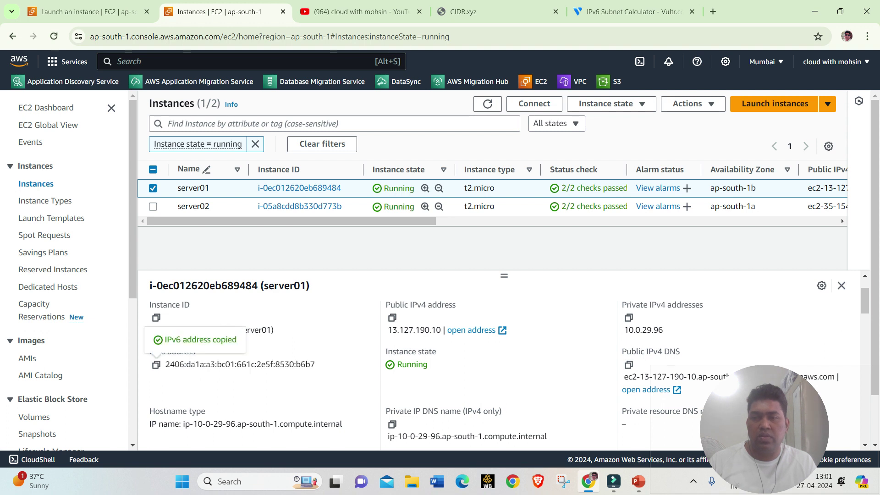
- Select only server02 and connect to it with EC2 Instance Connect as ec2-user
{"action": "left_click", "coordinate": [153, 207]}
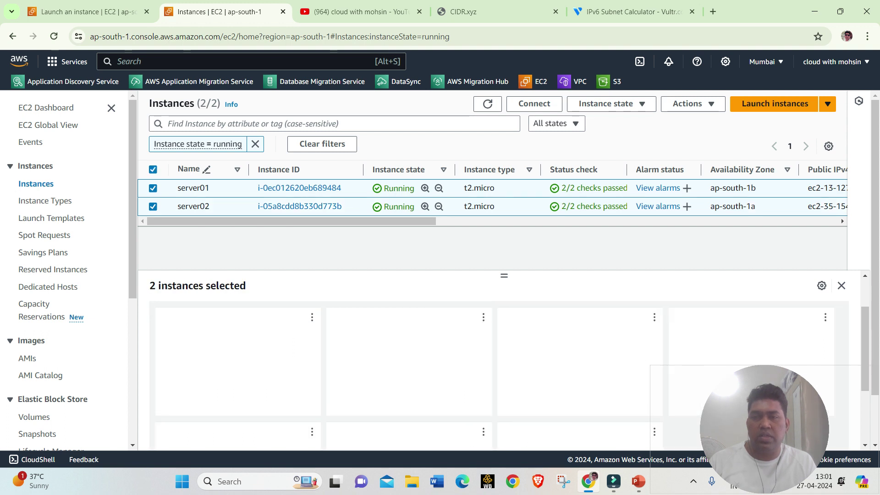
{"action": "left_click", "coordinate": [153, 188]}
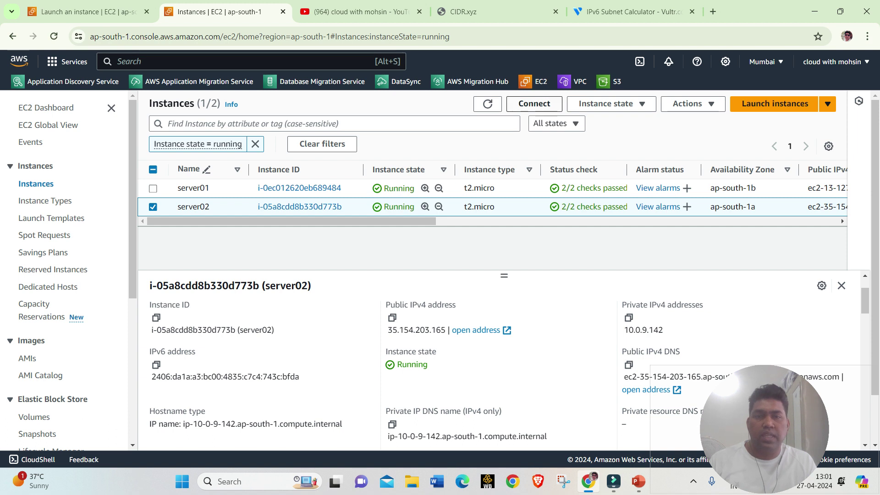
{"action": "left_click", "coordinate": [534, 104]}
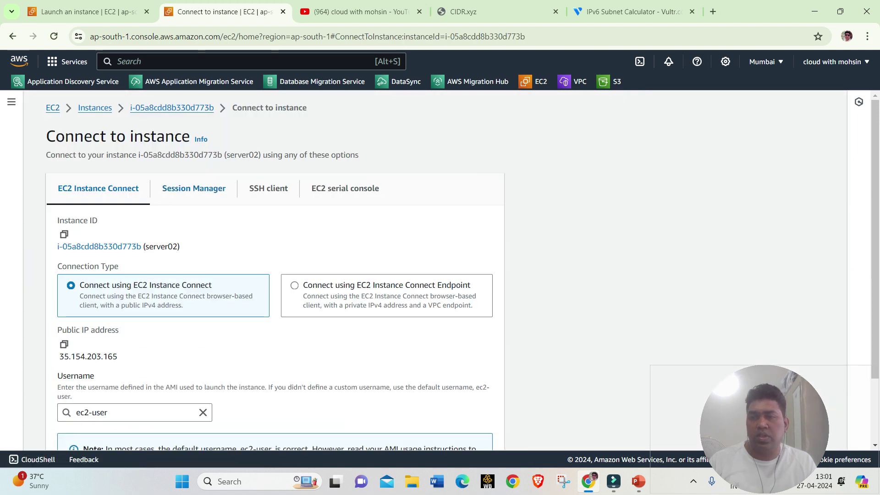
{"action": "scroll", "coordinate": [476, 429], "scroll_direction": "down", "scroll_amount": 3}
{"action": "left_click", "coordinate": [476, 429]}
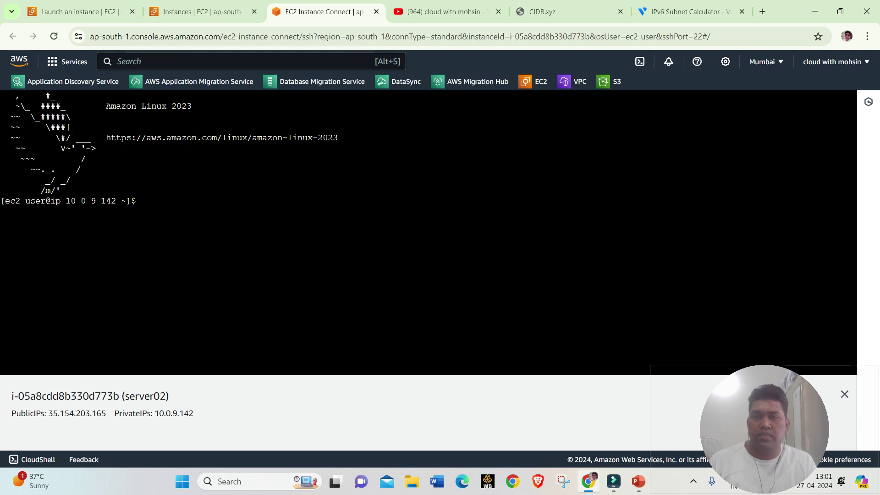
- Ping server01's copied IPv6 address 2406:da1a:a3:bc01:661c:2e5f:8530:b6b7 from server02's terminal with the -6 option
{"action": "type", "text": "ping"}
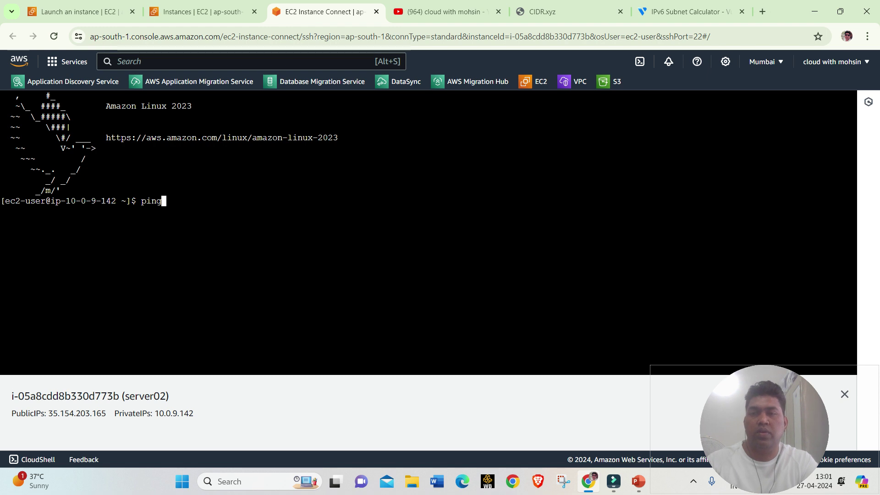
{"action": "type", "text": "6"}
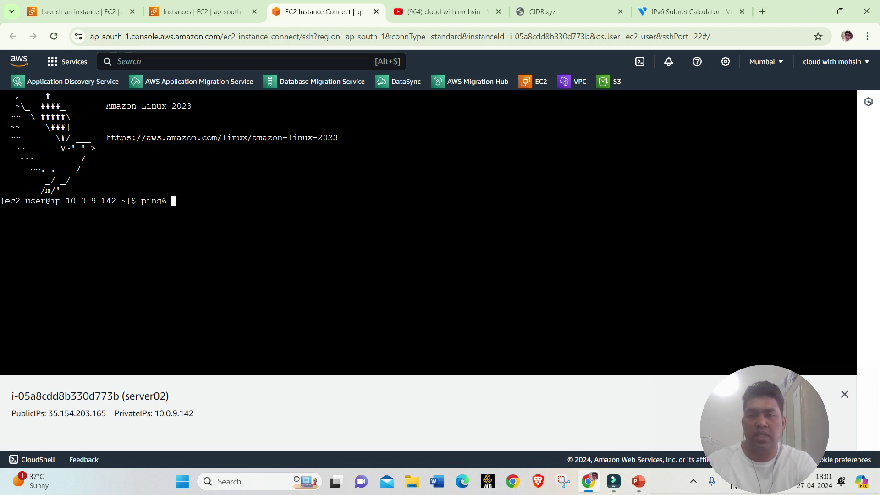
{"action": "key", "text": "BackSpace"}
{"action": "key", "text": "BackSpace"}
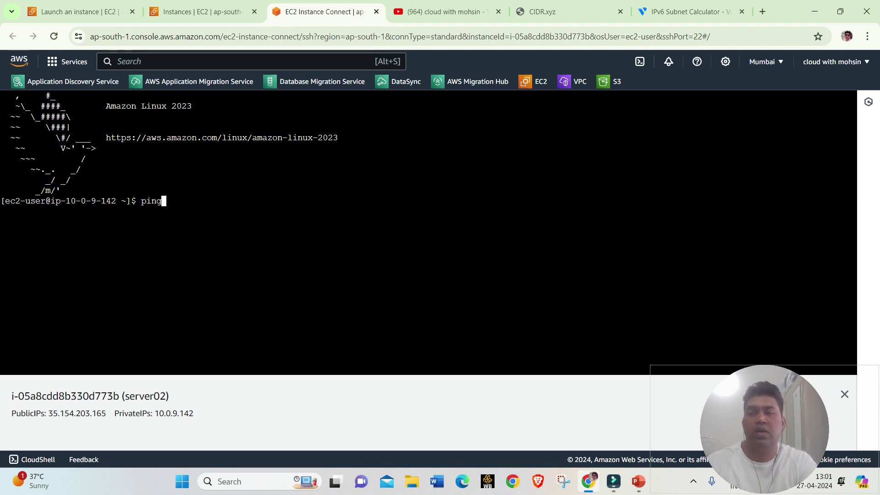
{"action": "right_click", "coordinate": [274, 228]}
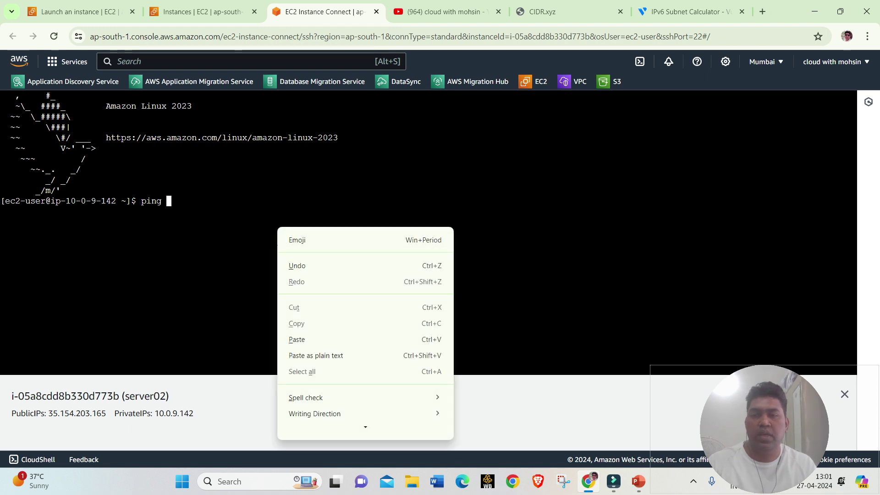
{"action": "left_click", "coordinate": [302, 338]}
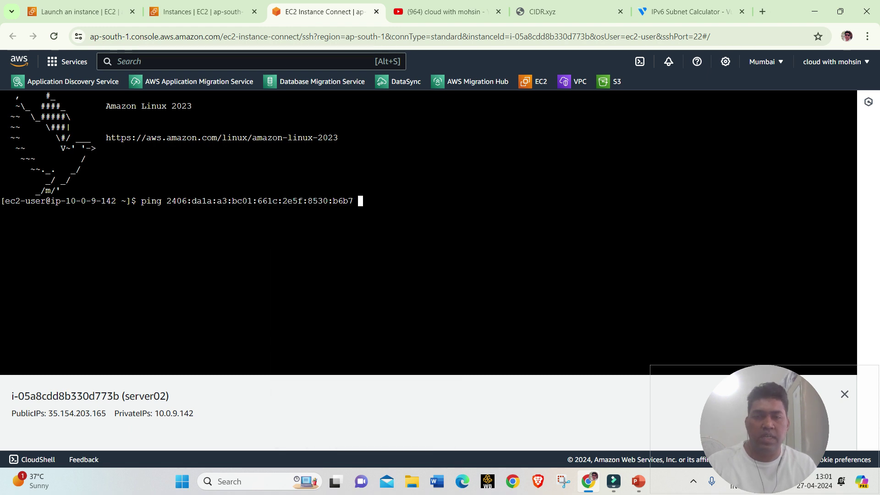
{"action": "type", "text": "-6"}
{"action": "key", "text": "Return"}
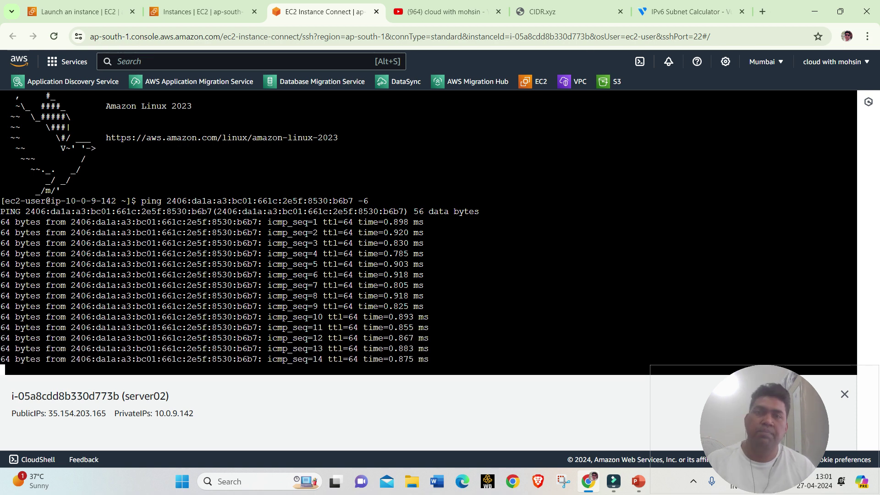
- Clear the running-state filter from the instances list and examine the IPv6 IPs of both servers
{"action": "left_click", "coordinate": [203, 12]}
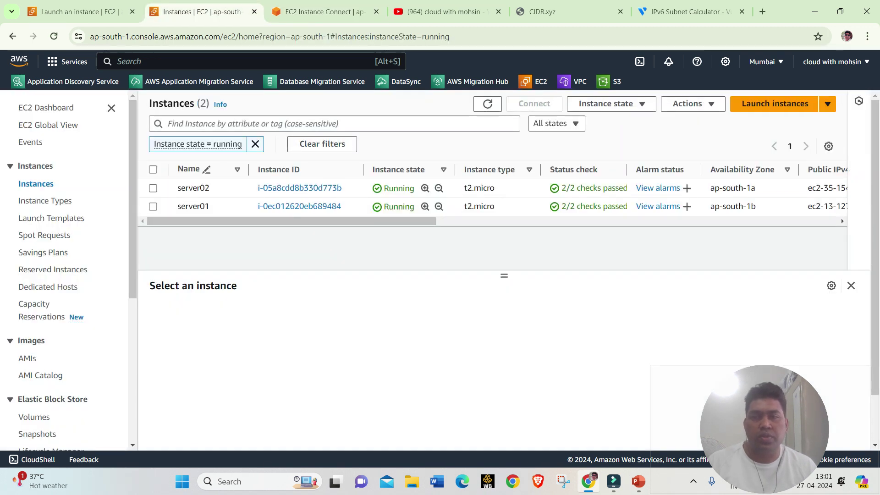
{"action": "left_click", "coordinate": [256, 144]}
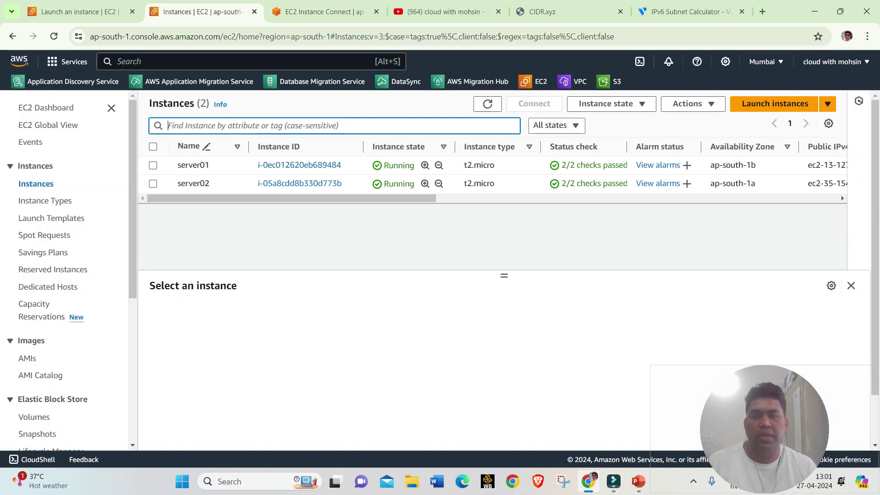
{"action": "left_click_drag", "start_coordinate": [285, 199], "coordinate": [331, 199]}
{"action": "scroll", "coordinate": [492, 175], "scroll_direction": "right", "scroll_amount": 10}
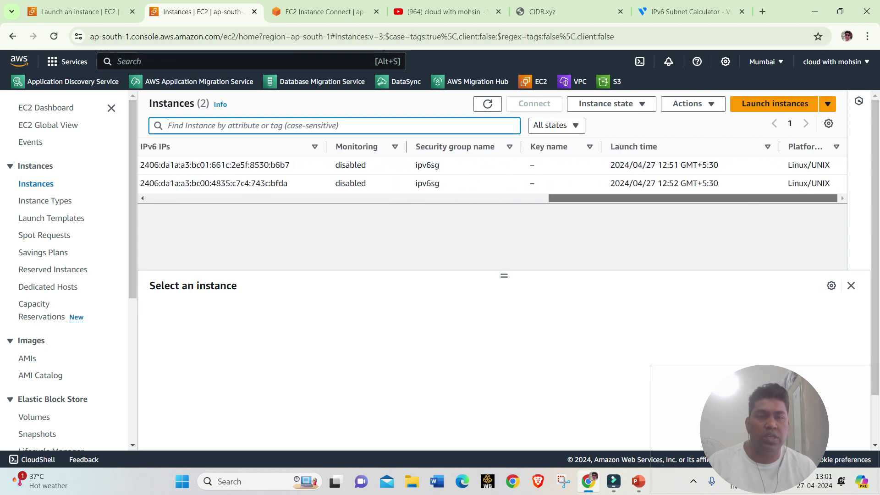
{"action": "scroll", "coordinate": [493, 174], "scroll_direction": "left", "scroll_amount": 10}
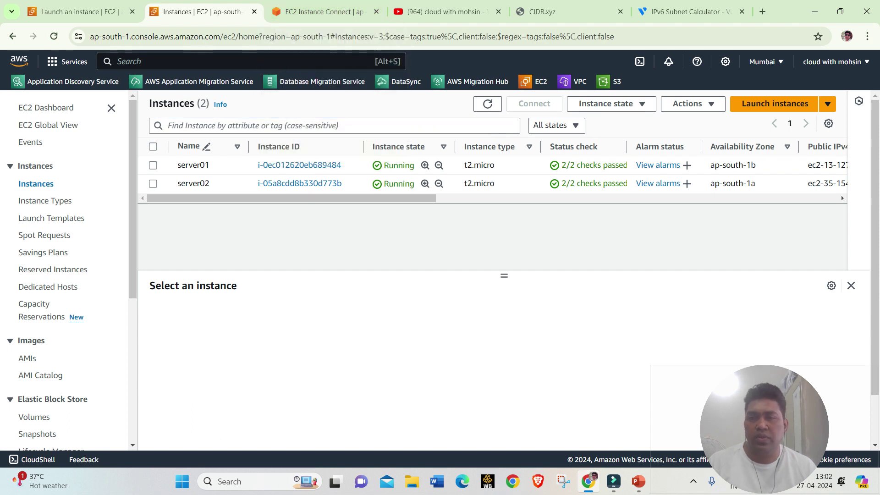
- Check the ping replies, close server02's terminal session, and review the IPv6 columns in the instances list again
{"action": "left_click", "coordinate": [321, 12]}
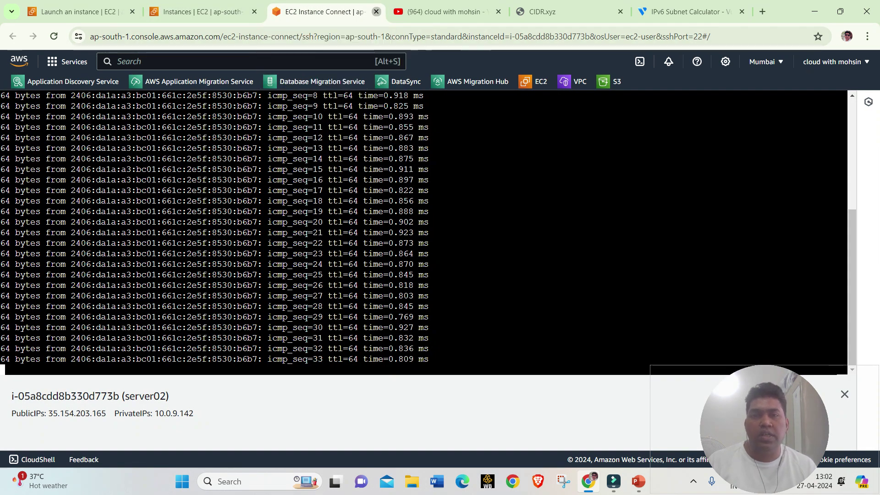
{"action": "left_click", "coordinate": [376, 11]}
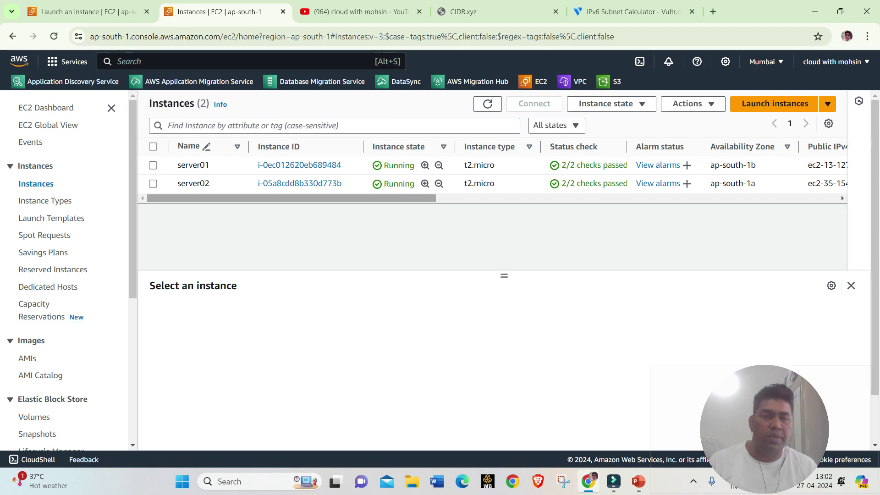
{"action": "scroll", "coordinate": [492, 174], "scroll_direction": "right", "scroll_amount": 10}
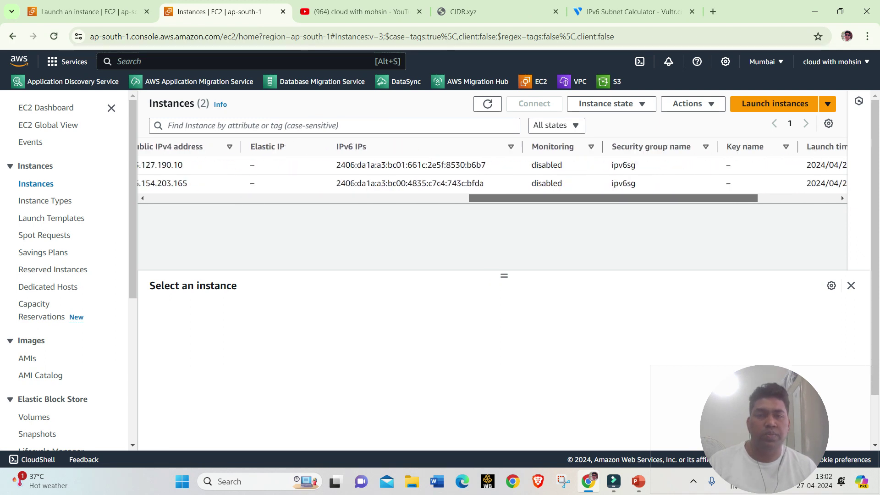
{"action": "left_click_drag", "start_coordinate": [630, 198], "coordinate": [292, 199]}
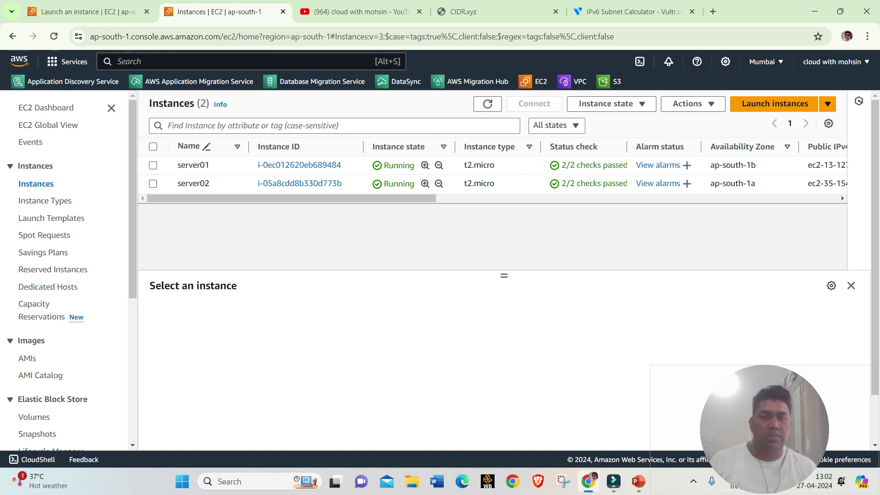
- Open the Elastic IP addresses list and check whether any are allocated in the region
{"action": "scroll", "coordinate": [51, 275], "scroll_direction": "down", "scroll_amount": 6}
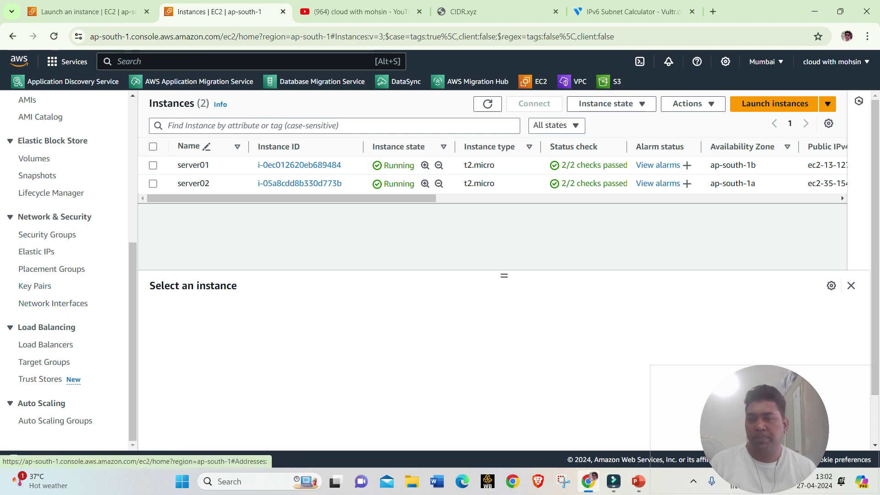
{"action": "left_click", "coordinate": [37, 251]}
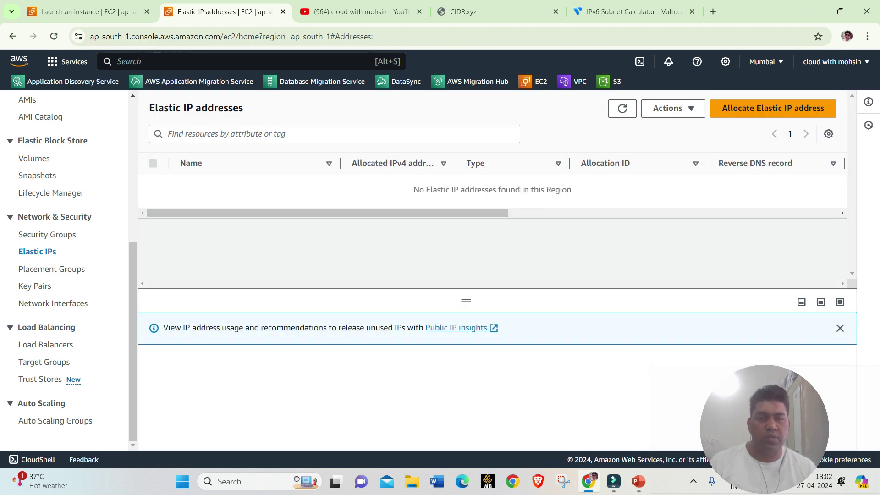
{"action": "left_click_drag", "start_coordinate": [414, 190], "coordinate": [572, 189]}
{"action": "left_click", "coordinate": [573, 191]}
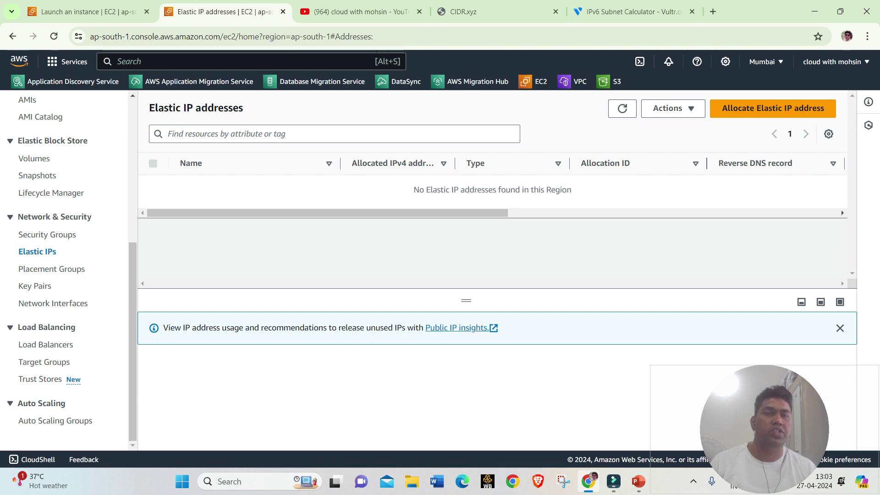
- Return to the EC2 dashboard and open the list of running instances
{"action": "scroll", "coordinate": [64, 271], "scroll_direction": "up", "scroll_amount": 5}
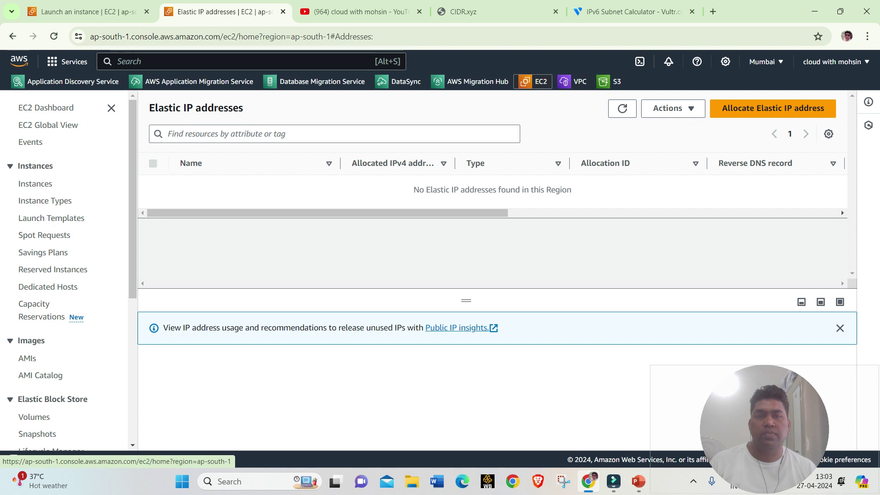
{"action": "left_click", "coordinate": [536, 82]}
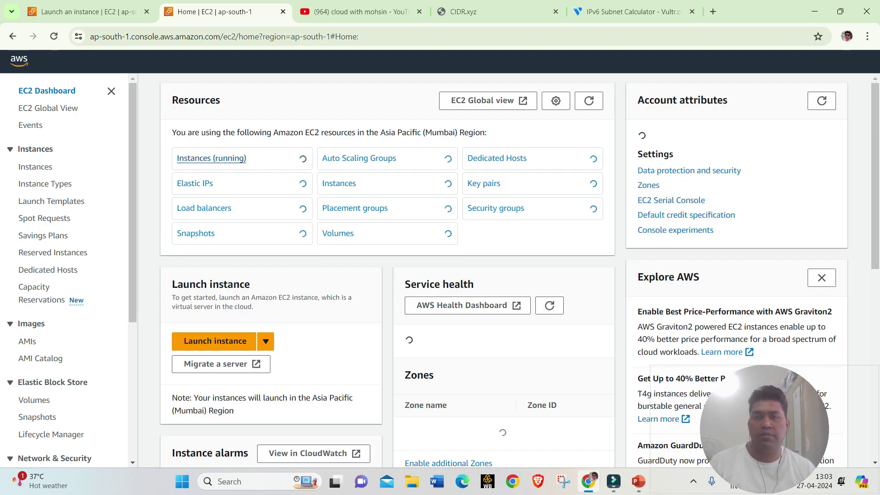
{"action": "left_click", "coordinate": [211, 159]}
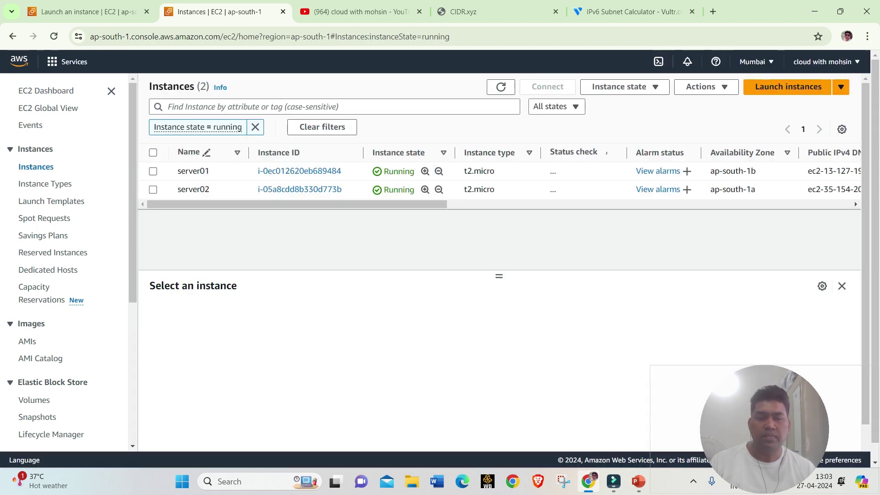
- Terminate both server01 and server02 and confirm the termination
{"action": "left_click", "coordinate": [153, 153]}
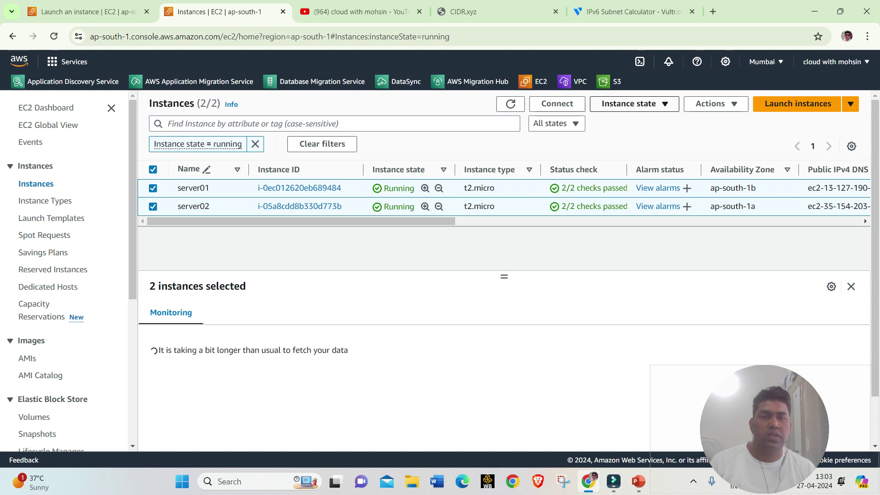
{"action": "left_click", "coordinate": [635, 104]}
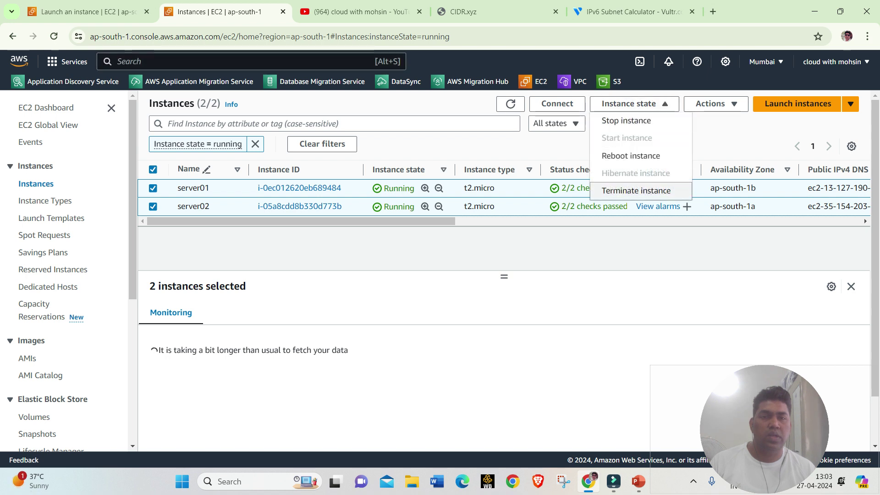
{"action": "left_click", "coordinate": [636, 190]}
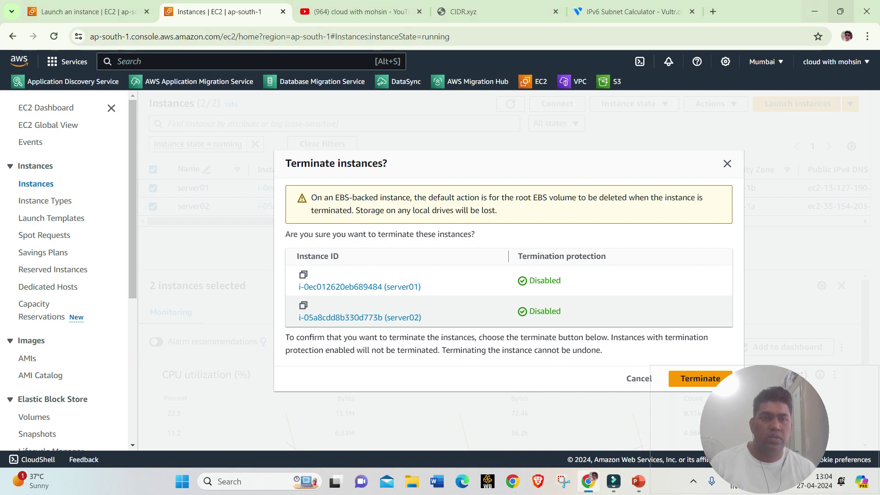
{"action": "left_click", "coordinate": [840, 12]}
{"action": "left_click", "coordinate": [635, 390]}
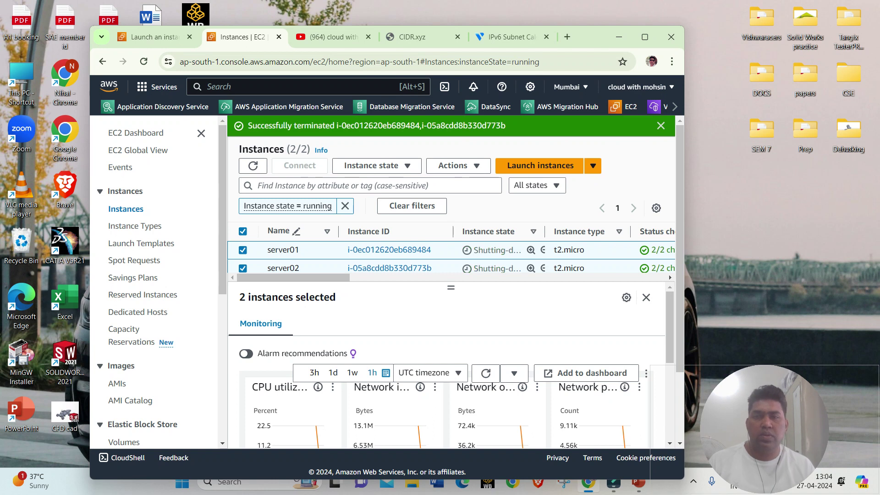
- Refresh the instances list, maximize the browser window, and remove the running-state filter to check both servers' shutdown status
{"action": "left_click", "coordinate": [253, 165]}
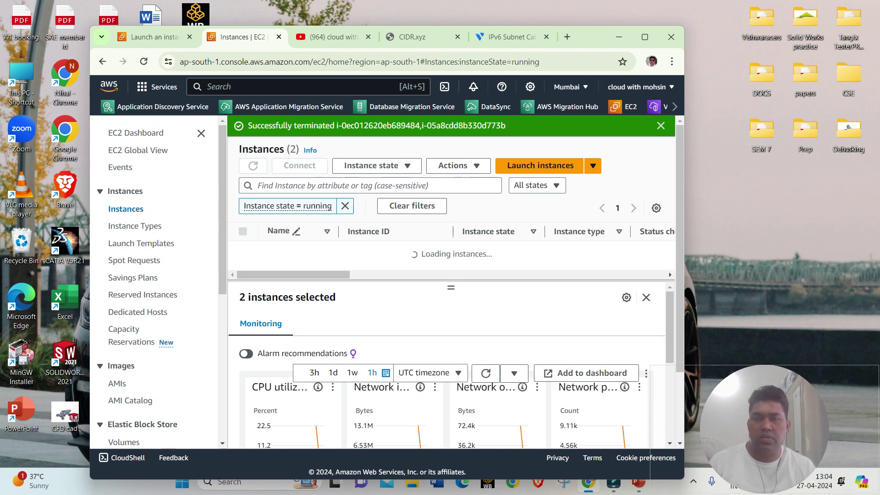
{"action": "left_click", "coordinate": [644, 36]}
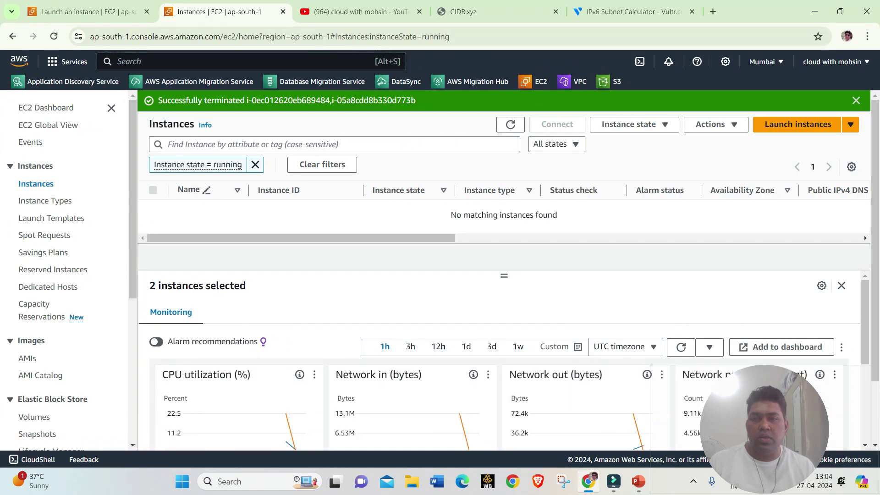
{"action": "left_click", "coordinate": [255, 165]}
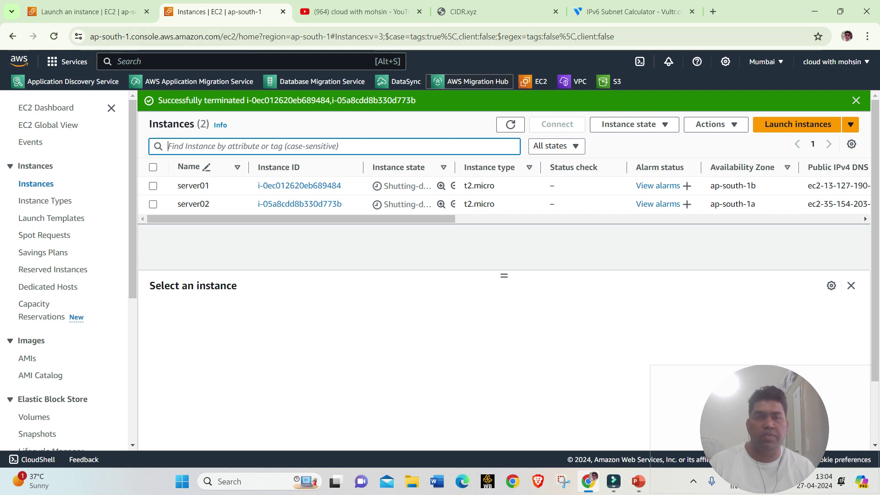
- Open the VPC console and show the list of VPCs in the region
{"action": "left_click", "coordinate": [575, 81]}
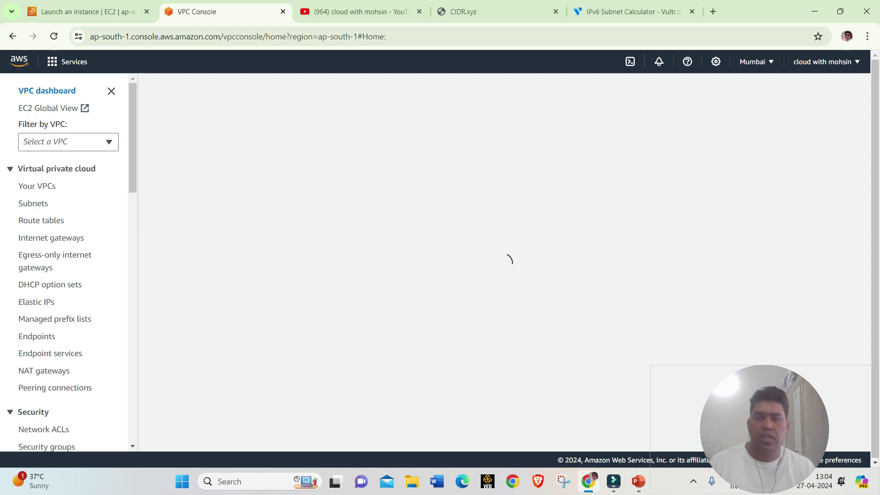
{"action": "left_click", "coordinate": [358, 12]}
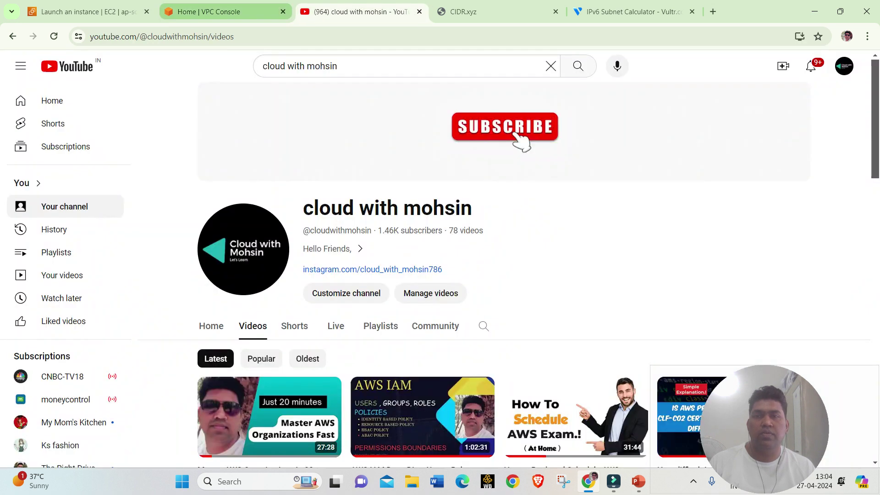
{"action": "key", "text": "ctrl+shift+Tab"}
{"action": "key", "text": "ctrl+Tab"}
{"action": "key", "text": "ctrl+shift+Tab"}
{"action": "left_click", "coordinate": [175, 203]}
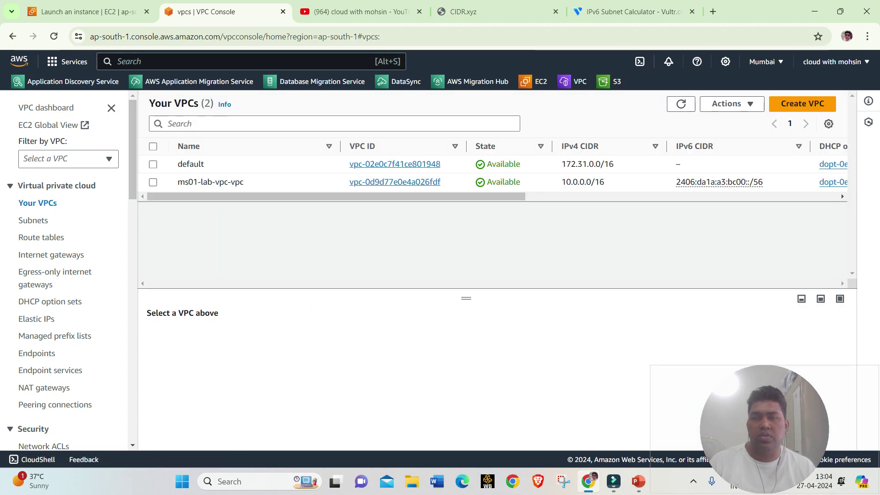
- Try to delete ms01-lab-vpc-vpc, check which resources block the deletion, and dismiss the dialog
{"action": "left_click", "coordinate": [153, 182]}
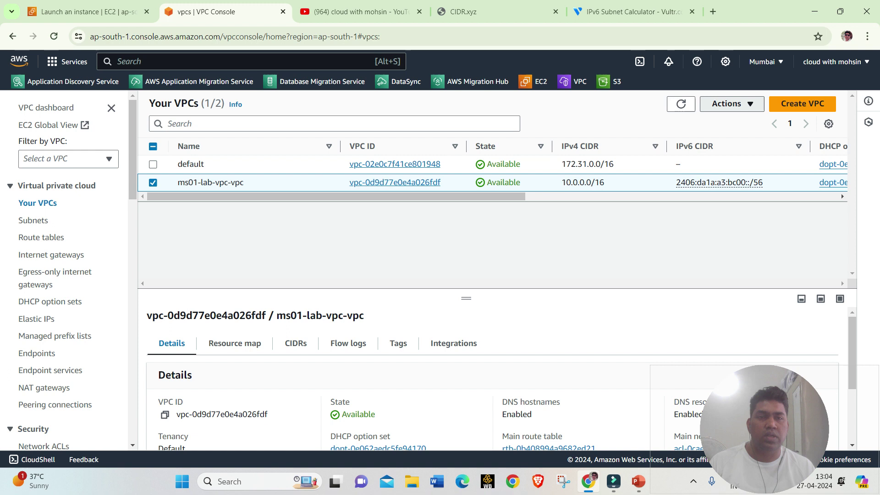
{"action": "left_click", "coordinate": [732, 103]}
{"action": "left_click", "coordinate": [732, 225]}
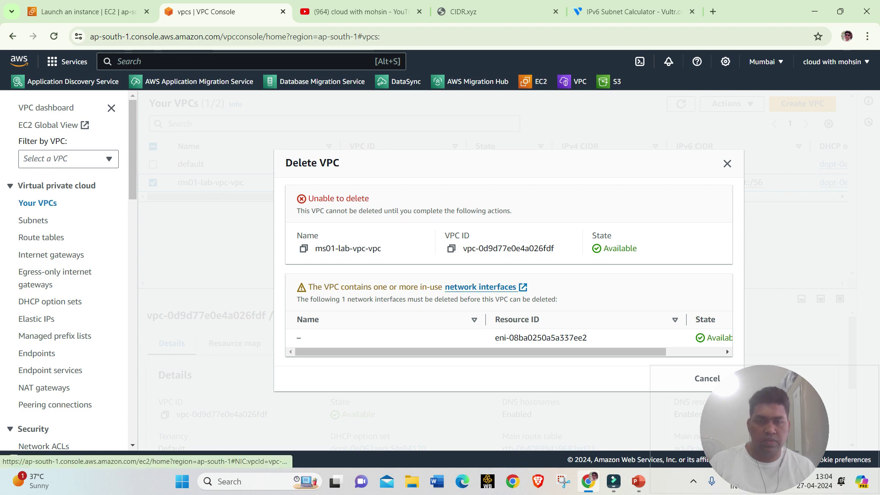
{"action": "scroll", "coordinate": [509, 338], "scroll_direction": "right", "scroll_amount": 3}
{"action": "scroll", "coordinate": [509, 338], "scroll_direction": "left", "scroll_amount": 3}
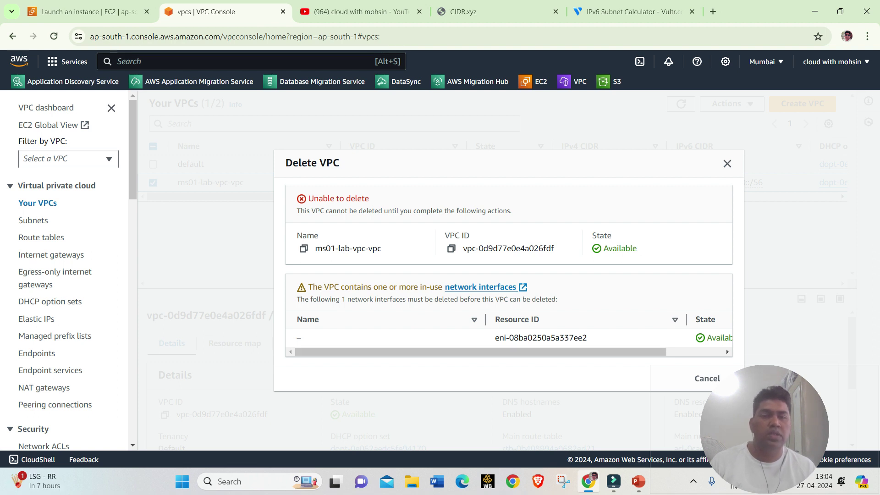
{"action": "left_click", "coordinate": [728, 163]}
- Refresh the VPC list and try again to delete ms01-lab-vpc-vpc
{"action": "left_click", "coordinate": [681, 104]}
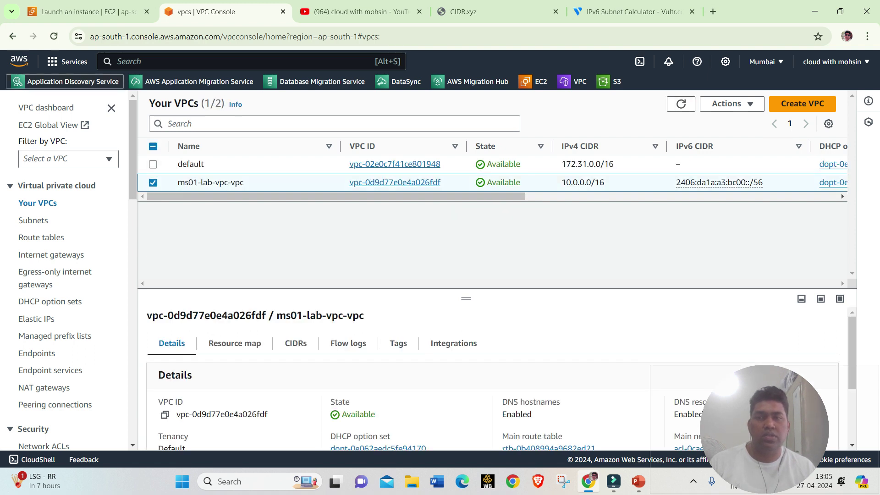
{"action": "left_click", "coordinate": [732, 104]}
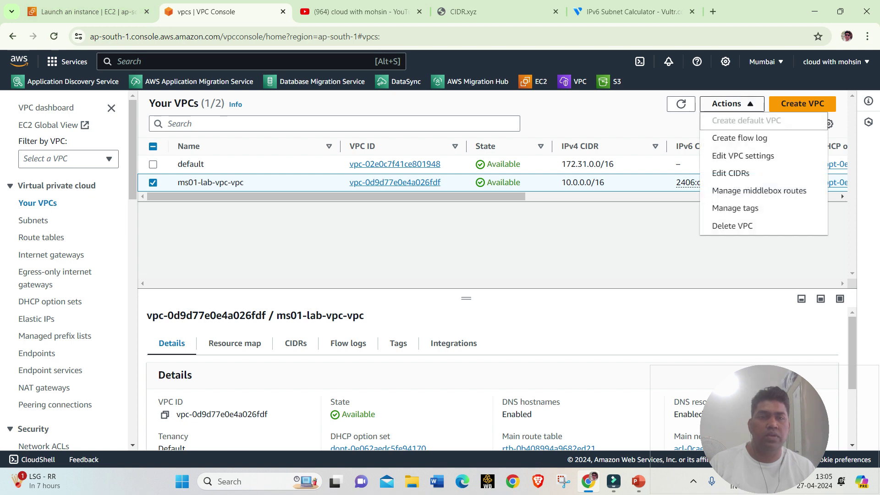
{"action": "left_click", "coordinate": [732, 225]}
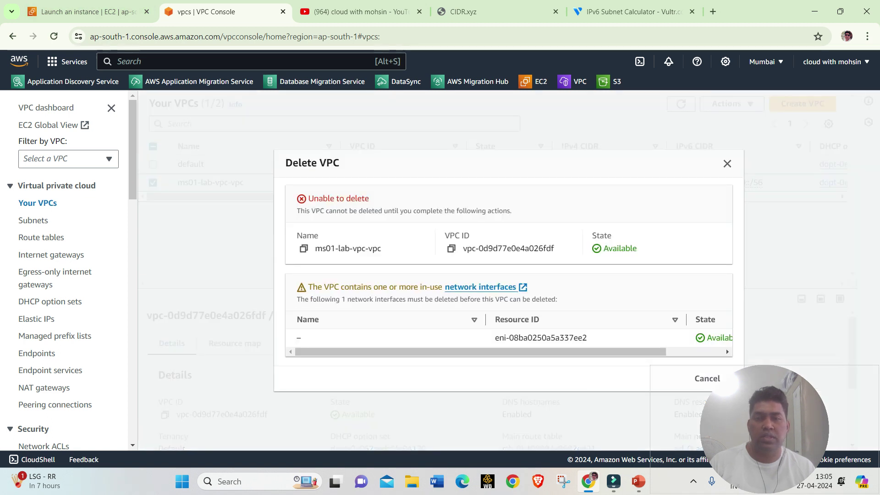
- Check the refreshed EC2 instances list for the state of server01 and server02, and return to the VPC console
{"action": "left_click", "coordinate": [82, 12]}
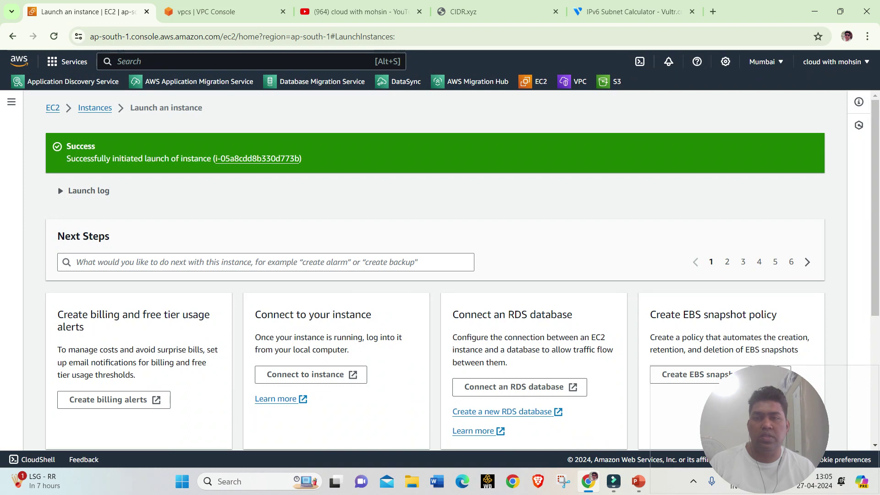
{"action": "left_click", "coordinate": [95, 108]}
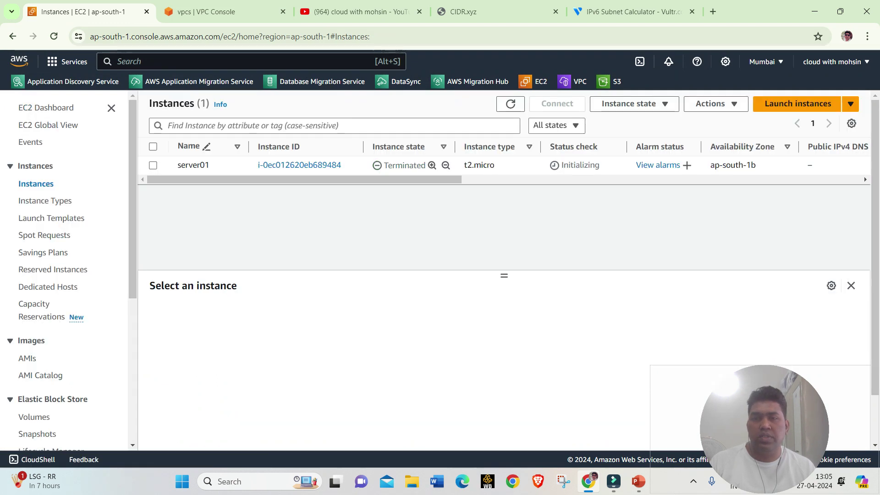
{"action": "left_click", "coordinate": [511, 105]}
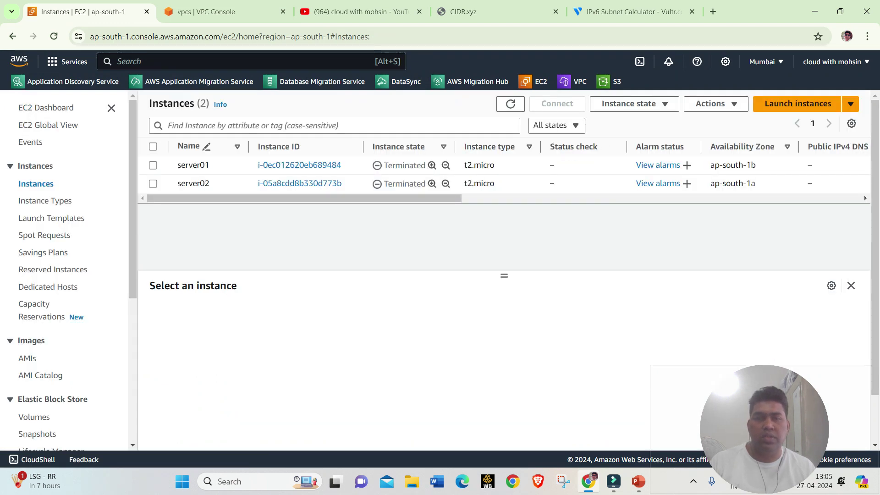
{"action": "key", "text": "ctrl+Tab"}
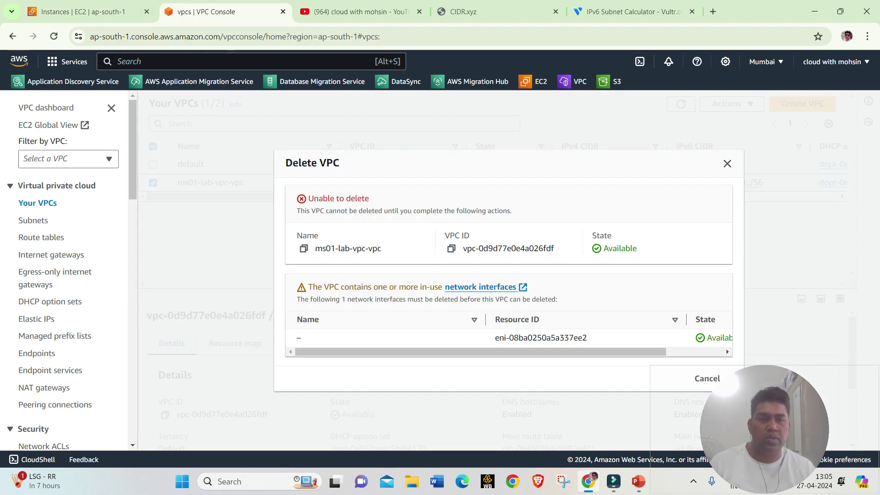
- Refresh the VPC list, retry deleting ms01-lab-vpc-vpc, and inspect the details of the network interface blocking it
{"action": "left_click", "coordinate": [728, 164]}
{"action": "left_click", "coordinate": [681, 104]}
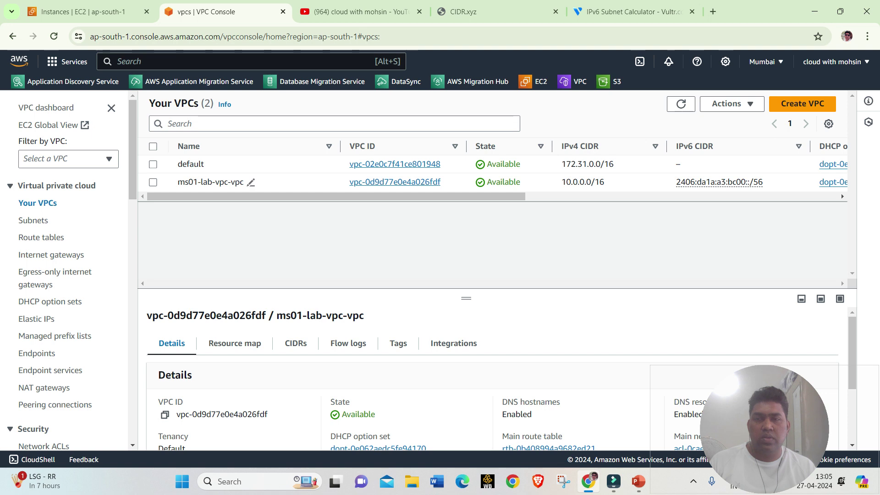
{"action": "left_click", "coordinate": [153, 182]}
{"action": "left_click", "coordinate": [732, 104]}
{"action": "left_click", "coordinate": [732, 103]}
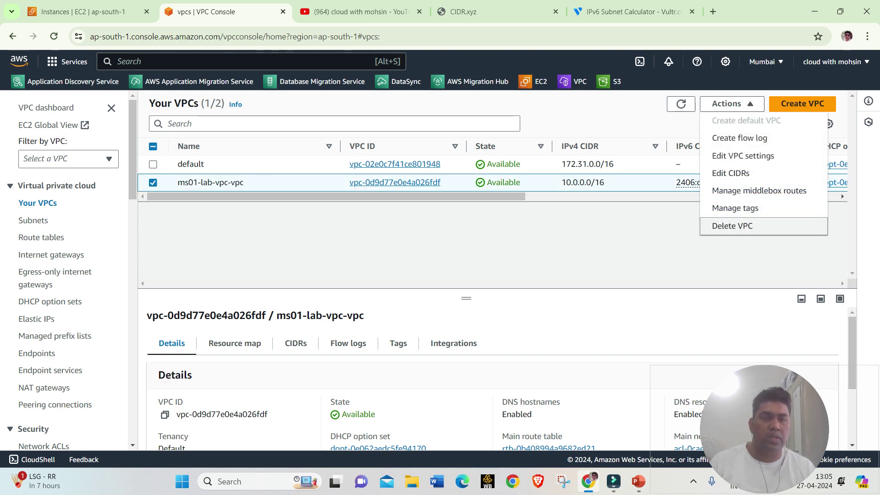
{"action": "left_click", "coordinate": [732, 226]}
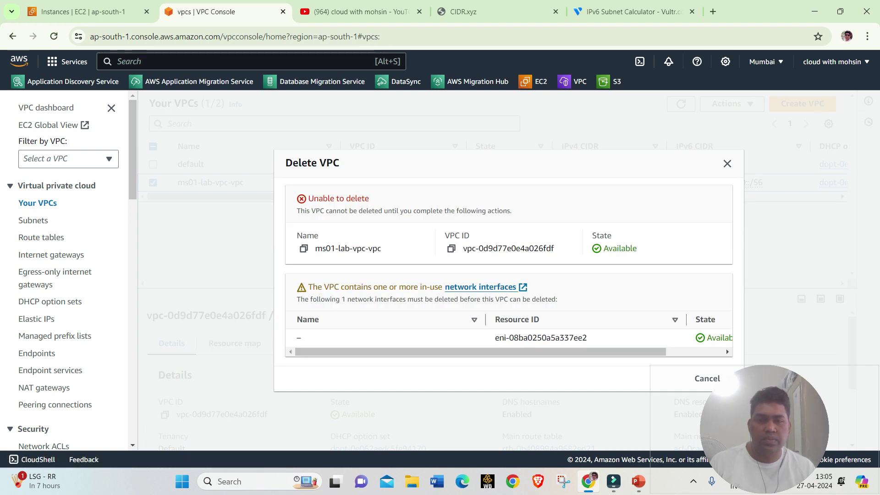
{"action": "left_click_drag", "start_coordinate": [481, 352], "coordinate": [539, 352]}
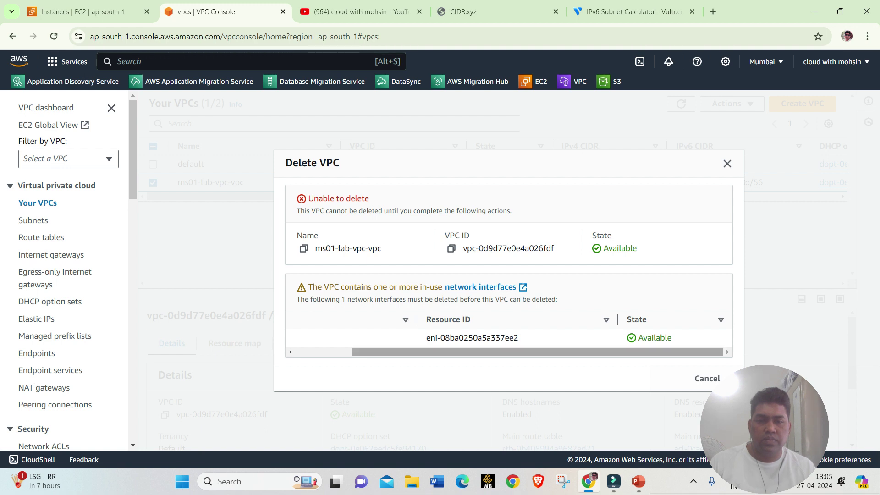
{"action": "left_click_drag", "start_coordinate": [537, 352], "coordinate": [481, 352]}
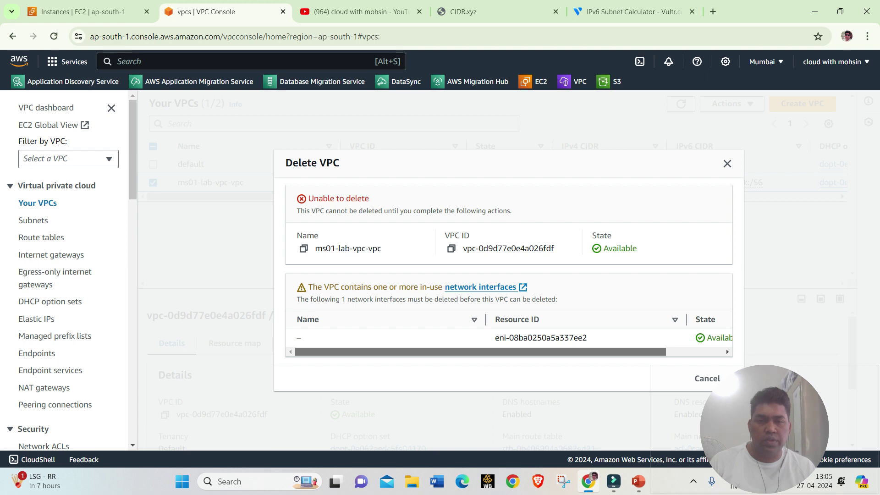
{"action": "scroll", "coordinate": [509, 337], "scroll_direction": "right", "scroll_amount": 3}
{"action": "scroll", "coordinate": [509, 337], "scroll_direction": "left", "scroll_amount": 3}
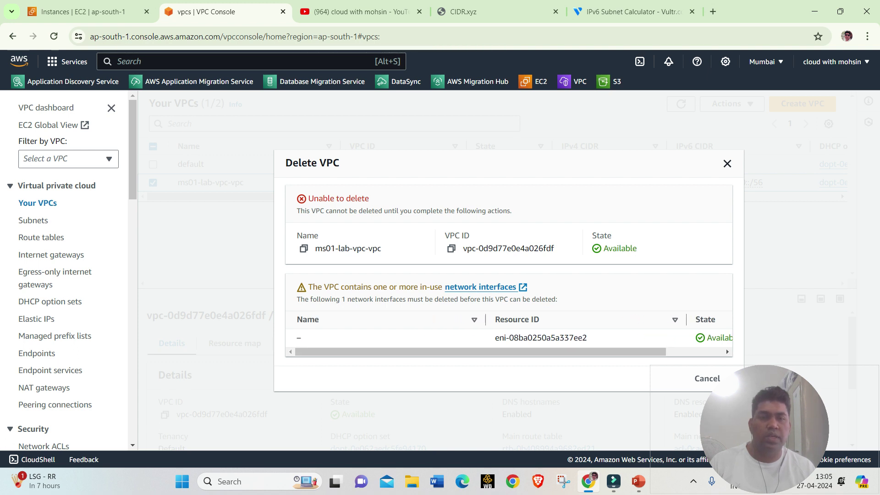
- Close the blocked deletion, refresh the VPC list, retry deleting ms01-lab-vpc-vpc once more, and cancel
{"action": "left_click", "coordinate": [728, 163]}
{"action": "left_click", "coordinate": [681, 104]}
{"action": "left_click", "coordinate": [682, 104]}
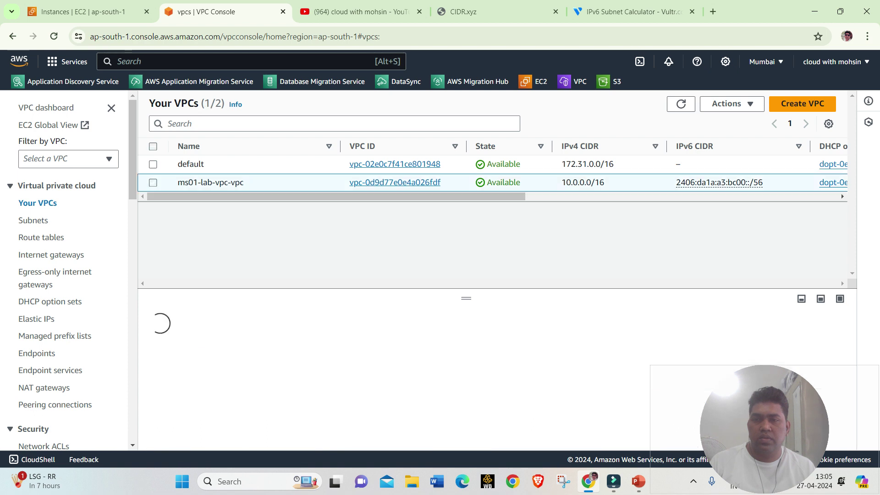
{"action": "left_click", "coordinate": [732, 103]}
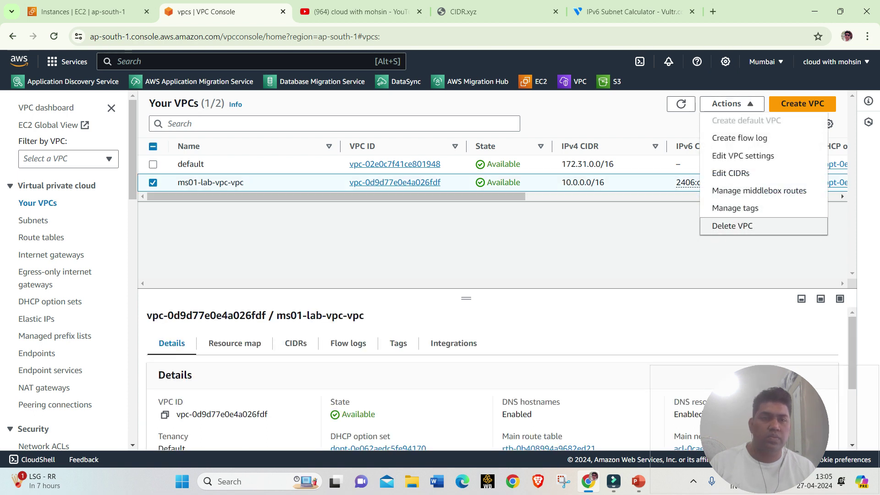
{"action": "left_click", "coordinate": [732, 226]}
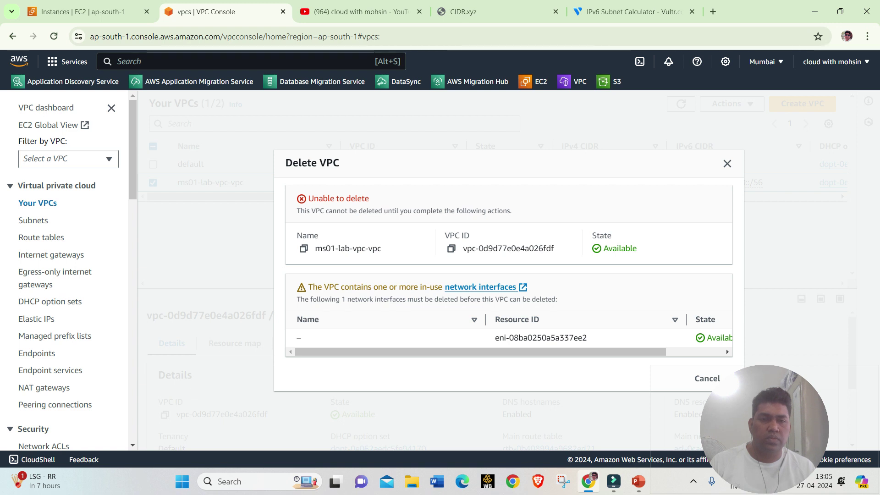
{"action": "left_click", "coordinate": [708, 379]}
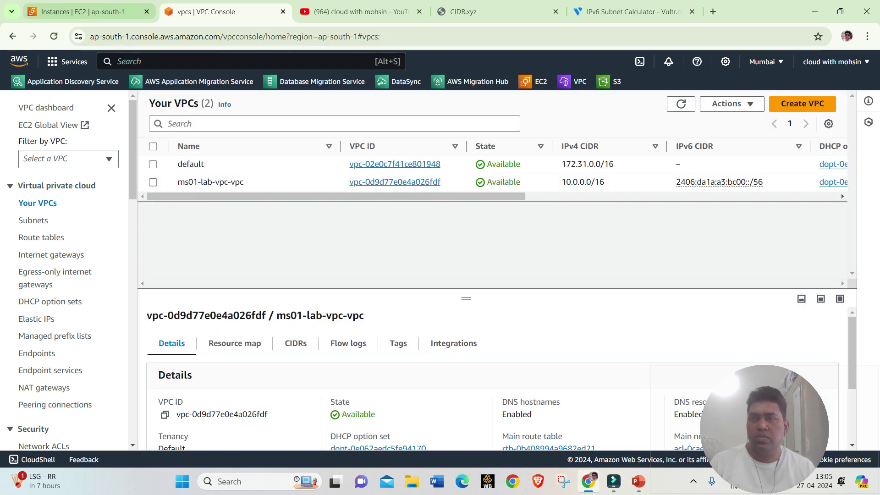
- Refresh the EC2 instances list again and examine all details of server01 and server02
{"action": "left_click", "coordinate": [84, 12]}
{"action": "left_click", "coordinate": [510, 103]}
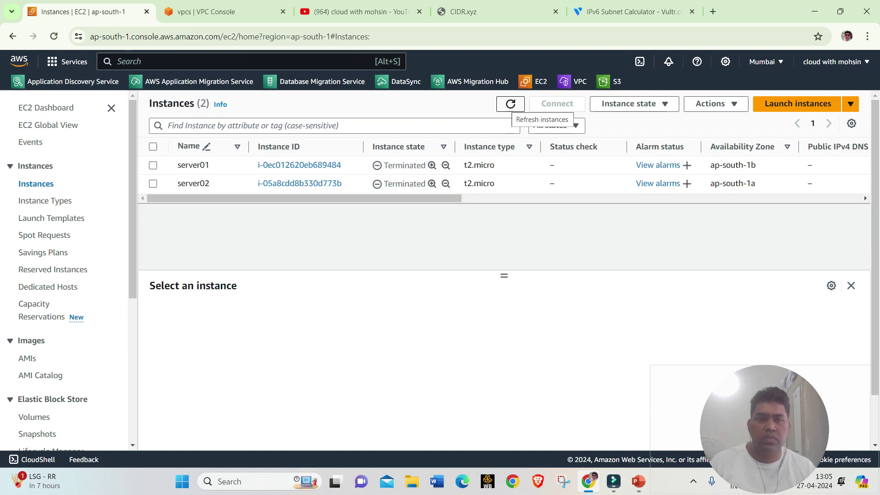
{"action": "left_click_drag", "start_coordinate": [412, 199], "coordinate": [669, 198]}
{"action": "left_click_drag", "start_coordinate": [561, 198], "coordinate": [305, 198]}
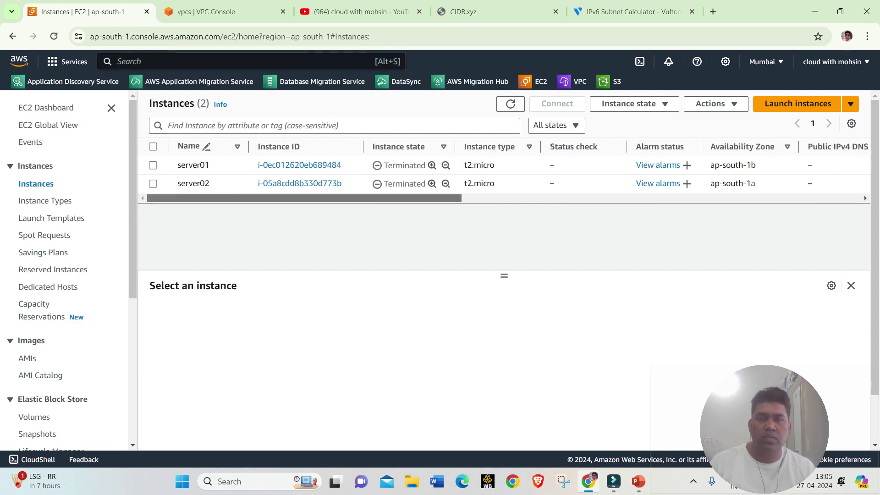
- Reload the VPC console page and request deletion of ms01-lab-vpc-vpc again
{"action": "left_click", "coordinate": [220, 12]}
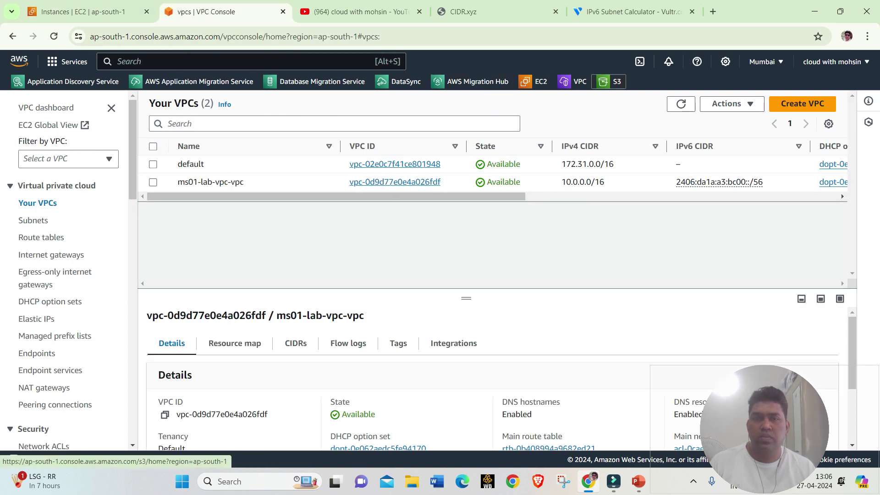
{"action": "left_click", "coordinate": [54, 37]}
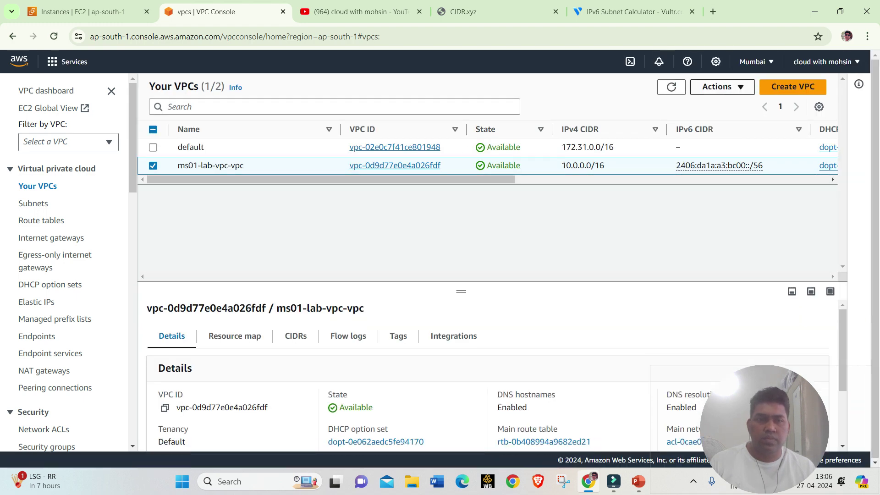
{"action": "left_click", "coordinate": [732, 87]}
{"action": "left_click", "coordinate": [732, 226]}
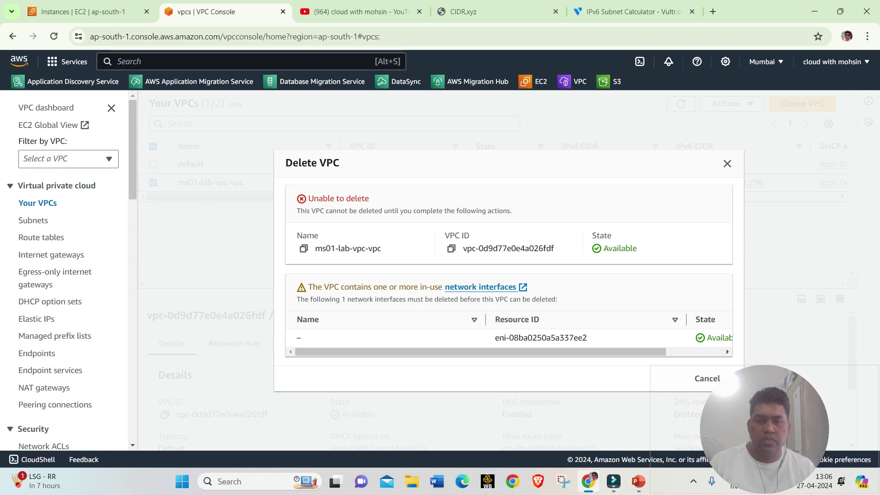
- Open the list of in-use network interfaces for the VPC and review the listed interface's details
{"action": "left_click", "coordinate": [480, 287]}
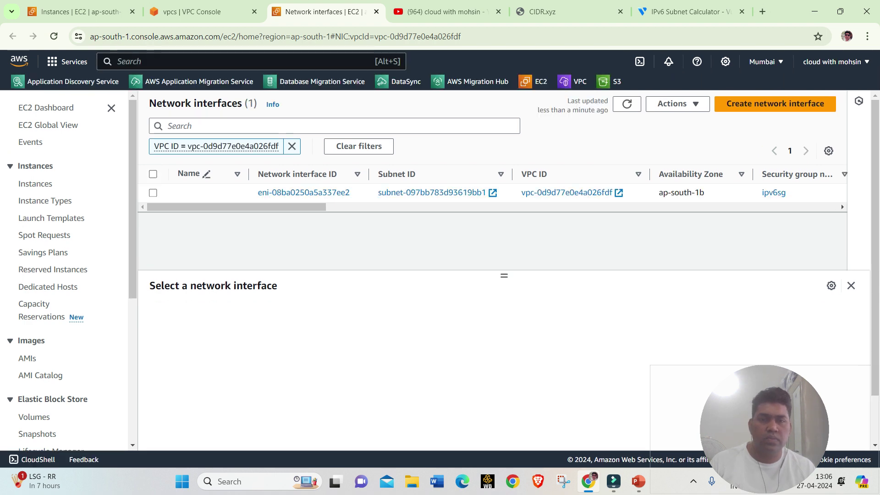
{"action": "scroll", "coordinate": [841, 205], "scroll_direction": "right", "scroll_amount": 10}
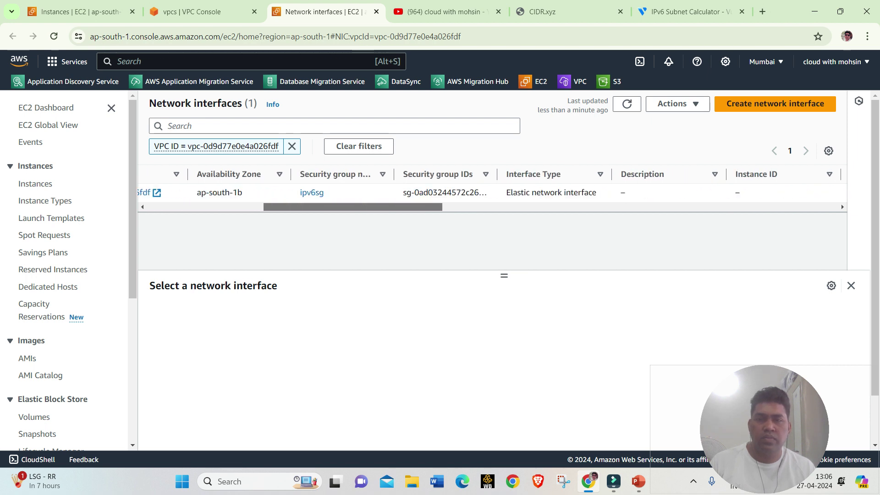
{"action": "scroll", "coordinate": [841, 205], "scroll_direction": "right", "scroll_amount": 8}
{"action": "left_click_drag", "start_coordinate": [454, 208], "coordinate": [237, 208]}
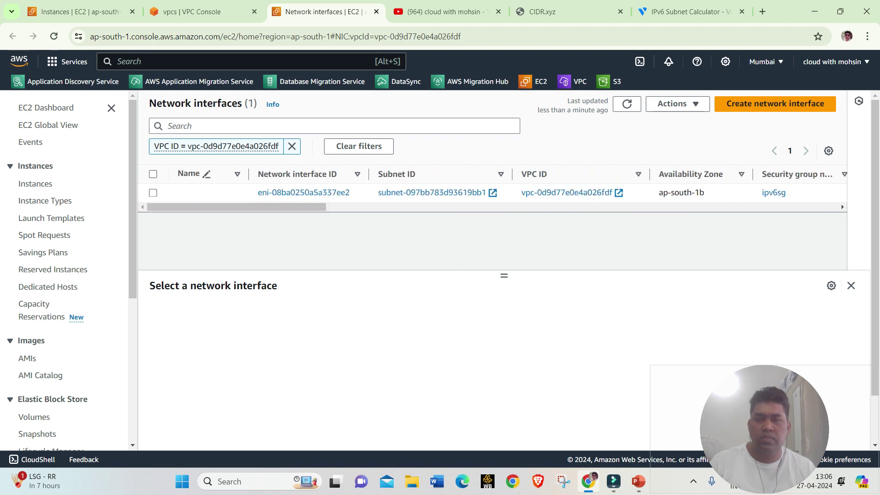
- Select the VPC's network interface, try to detach it, and dismiss the dialog
{"action": "left_click", "coordinate": [153, 193]}
{"action": "left_click", "coordinate": [677, 104]}
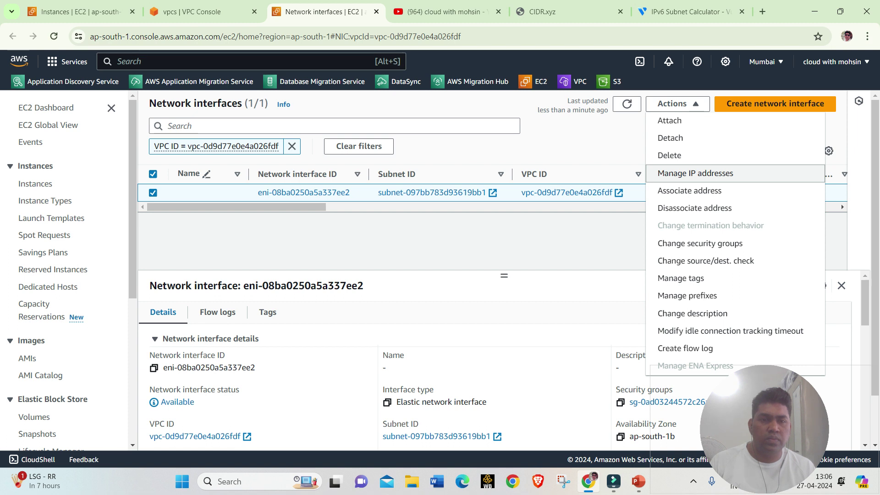
{"action": "left_click", "coordinate": [670, 138]}
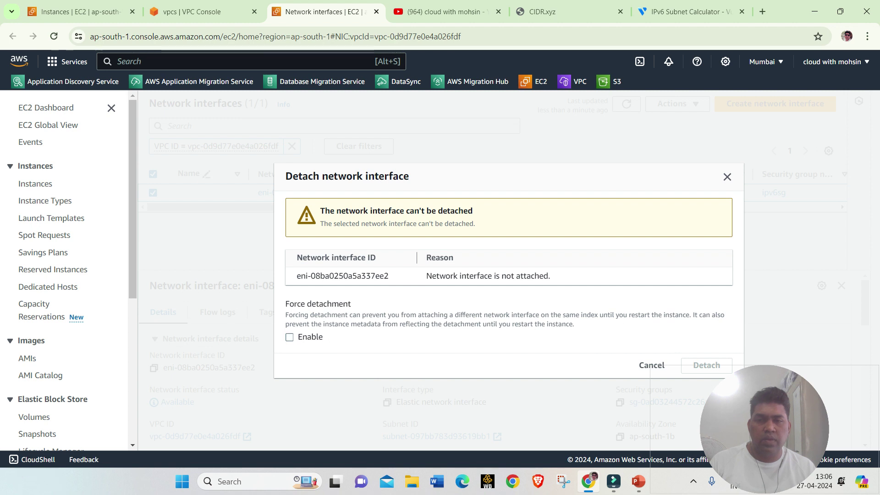
{"action": "left_click", "coordinate": [727, 177]}
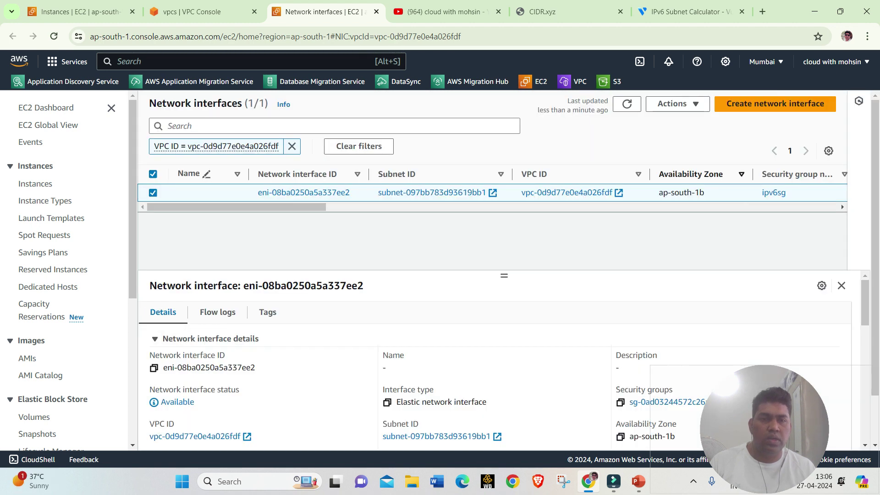
- Delete the selected network interface that belongs to the lab VPC and confirm the deletion
{"action": "left_click", "coordinate": [678, 104]}
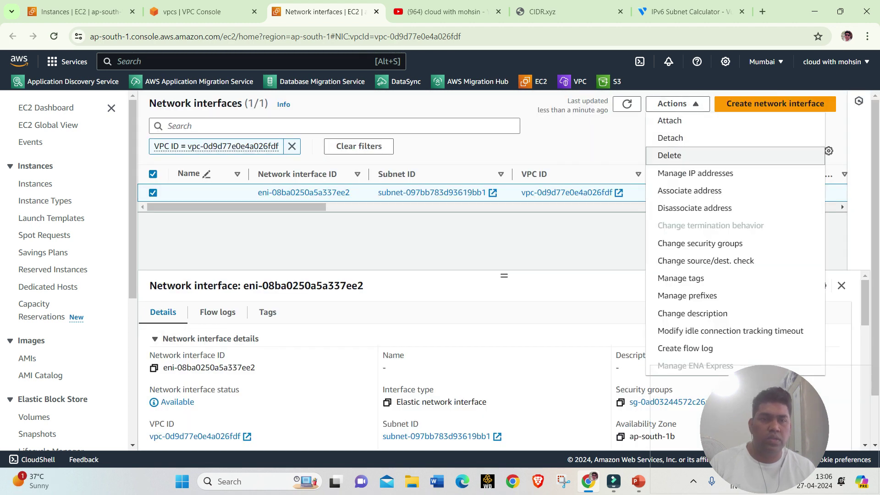
{"action": "left_click", "coordinate": [670, 155]}
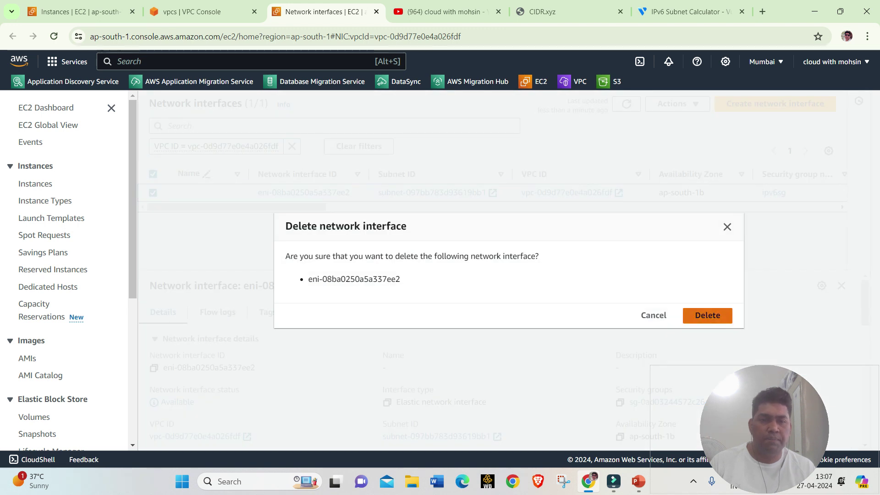
{"action": "left_click", "coordinate": [707, 315]}
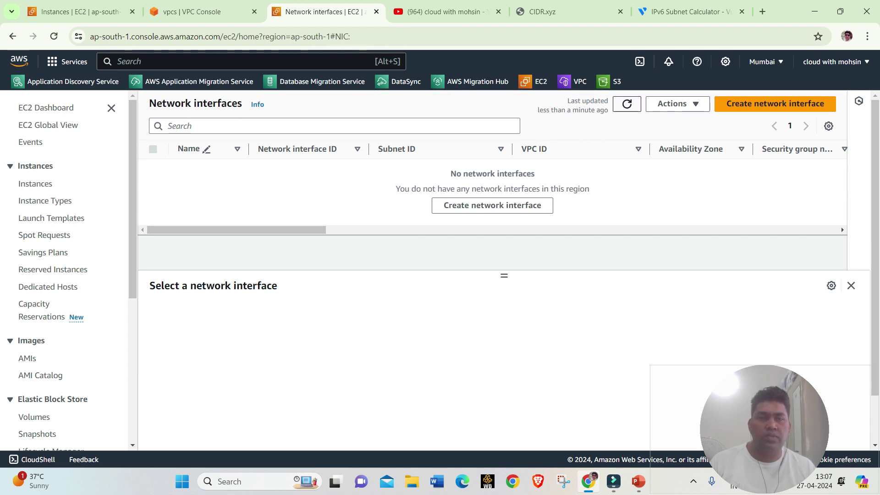
- Return to the VPC list, try to delete ms01-lab-vpc-vpc, and examine the resources listed in the deletion dialog
{"action": "key", "text": "ctrl+shift+Tab"}
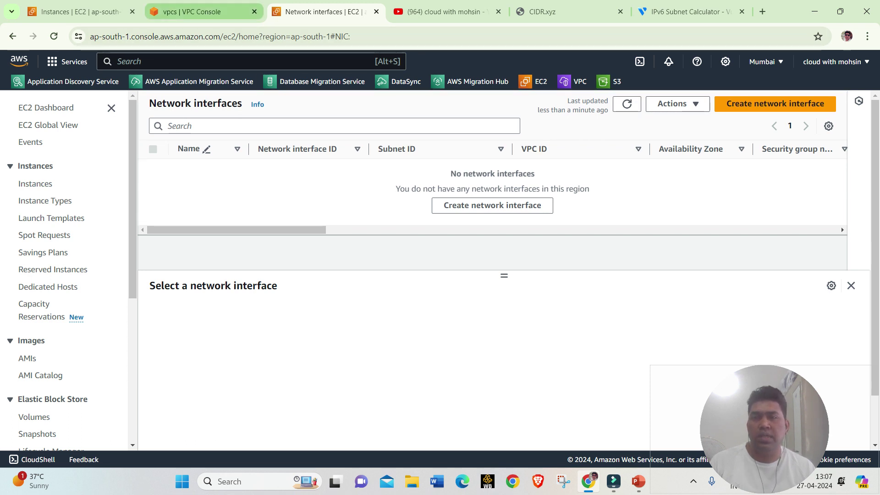
{"action": "key", "text": "Escape"}
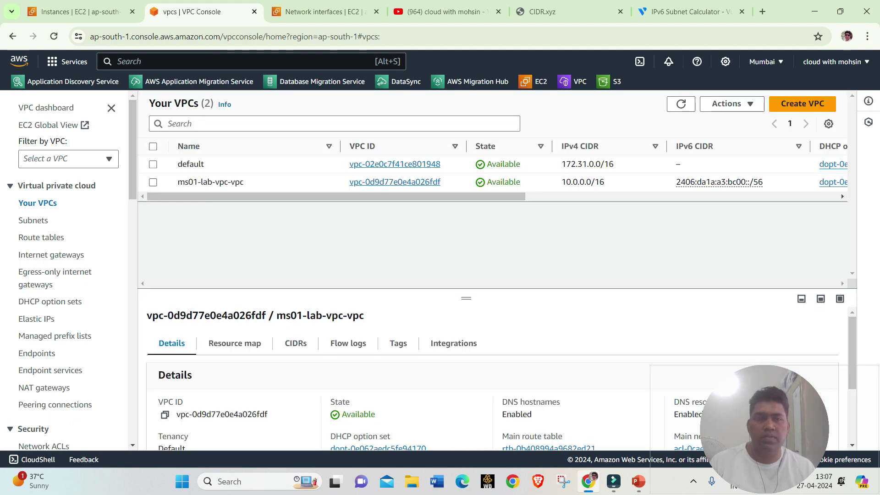
{"action": "left_click", "coordinate": [153, 182]}
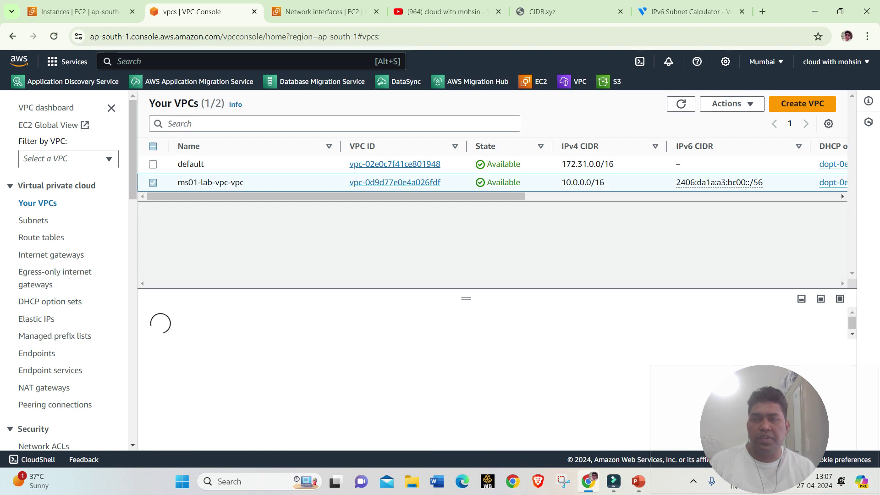
{"action": "left_click", "coordinate": [732, 104]}
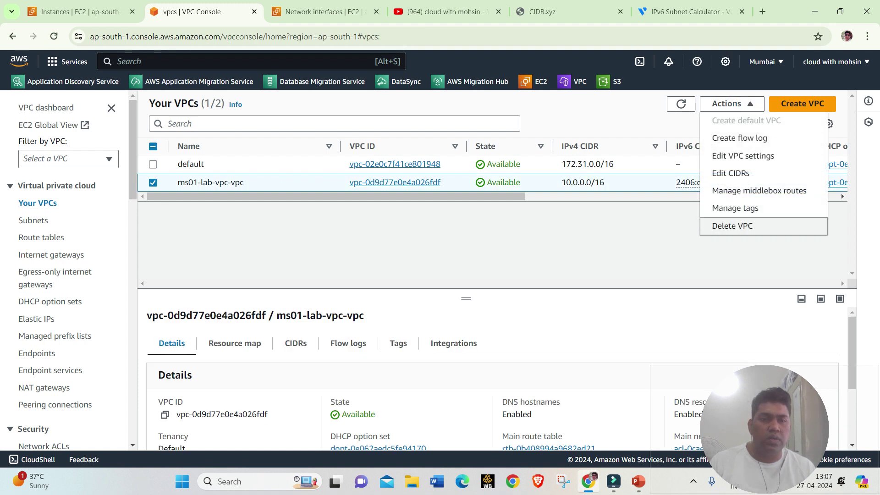
{"action": "left_click", "coordinate": [732, 226]}
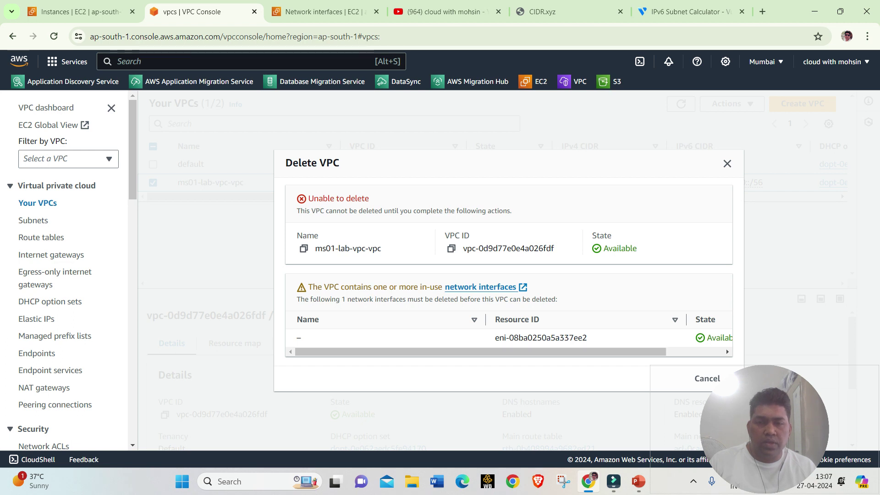
{"action": "mouse_move", "coordinate": [480, 352]}
{"action": "left_mouse_down"}
{"action": "mouse_move", "coordinate": [538, 352]}
{"action": "mouse_move", "coordinate": [481, 352]}
{"action": "left_mouse_up"}
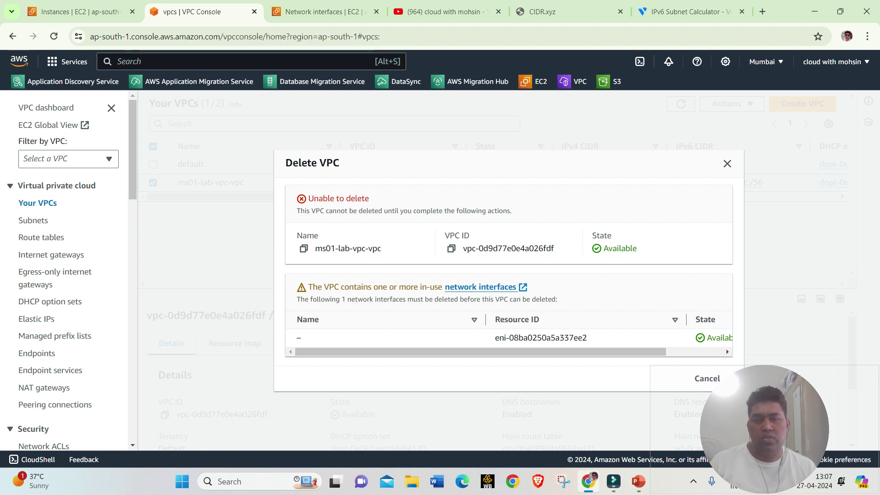
{"action": "scroll", "coordinate": [508, 338], "scroll_direction": "right", "scroll_amount": 2}
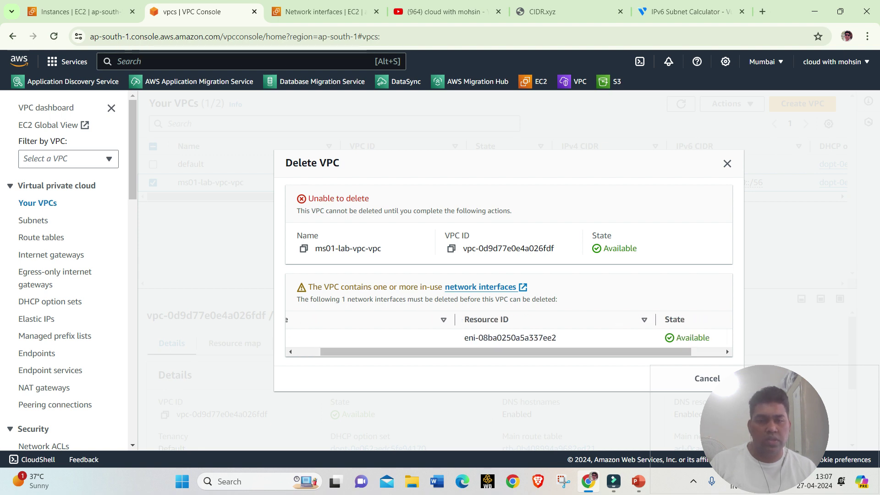
{"action": "triple_click", "coordinate": [510, 338]}
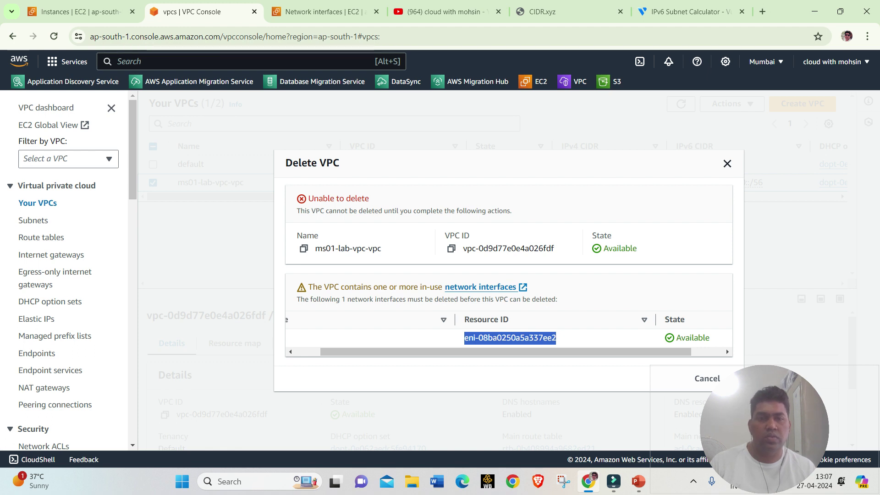
{"action": "left_click", "coordinate": [561, 374]}
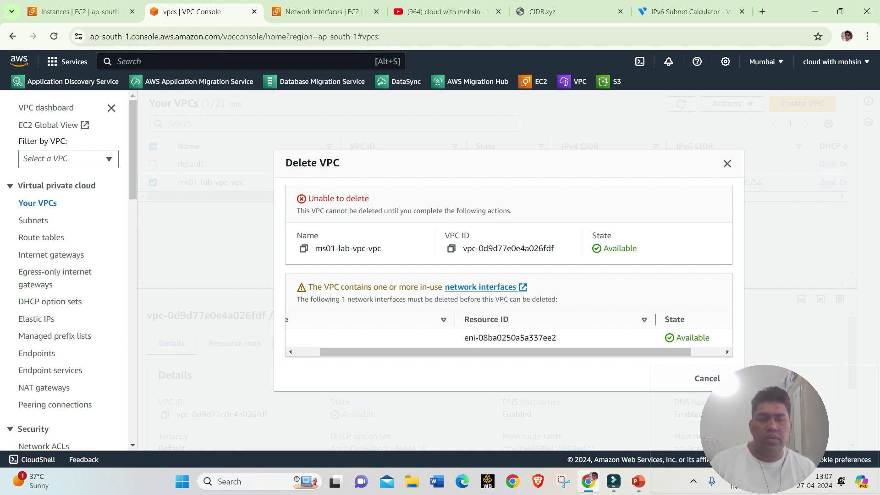
- Check the VPC's linked network interfaces with and without the VPC filter, and dismiss the VPC deletion dialog
{"action": "left_click", "coordinate": [480, 287]}
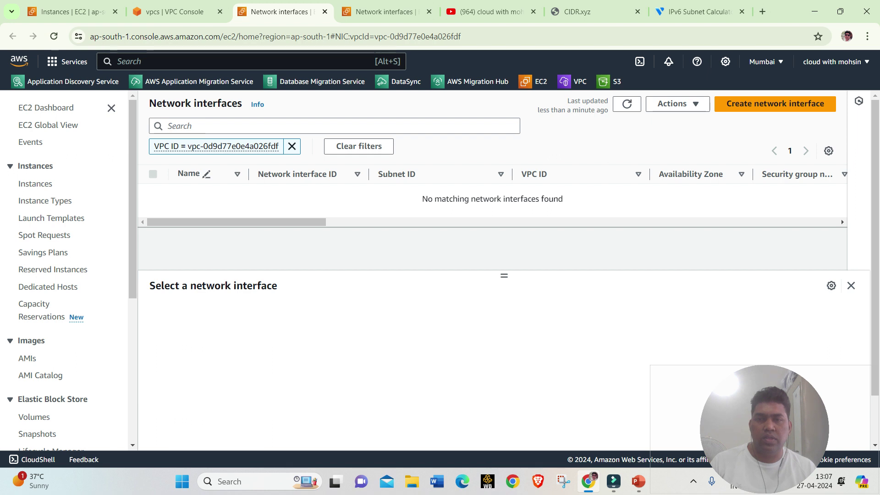
{"action": "left_click", "coordinate": [291, 146]}
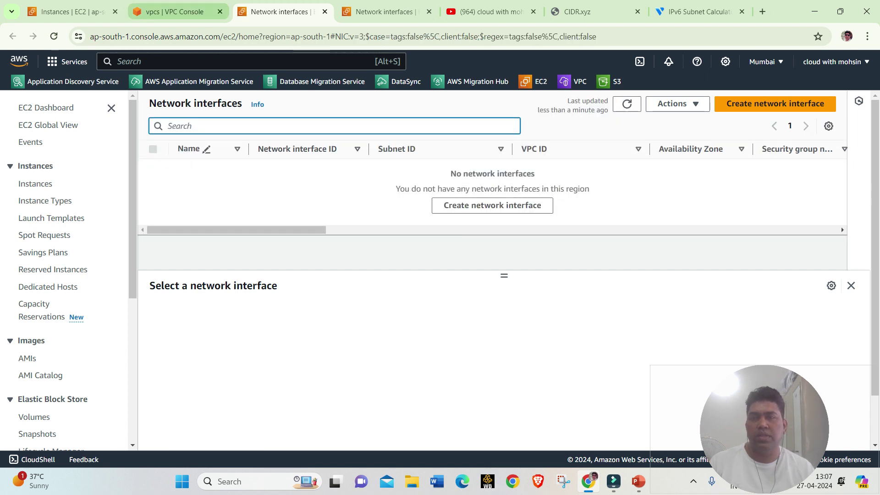
{"action": "left_click", "coordinate": [176, 12]}
{"action": "left_click", "coordinate": [727, 164]}
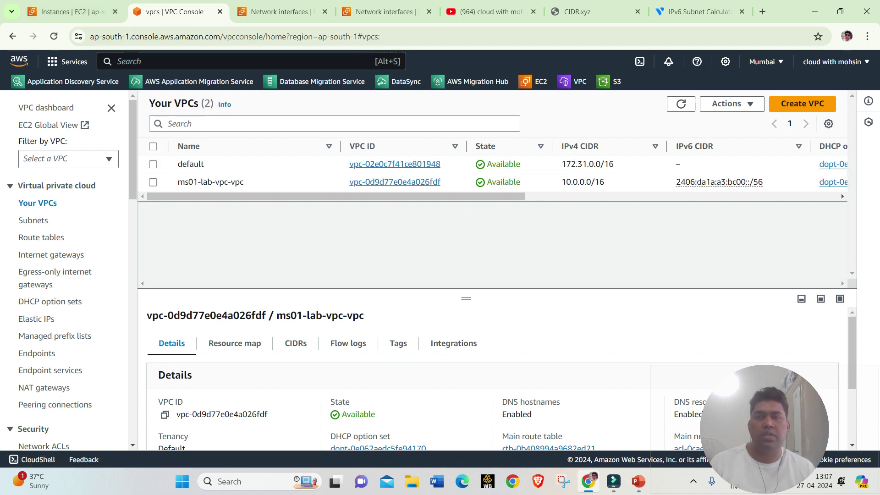
- Check the states of server01 and server02 in the EC2 instances list, and return to the VPC list
{"action": "left_click", "coordinate": [69, 12]}
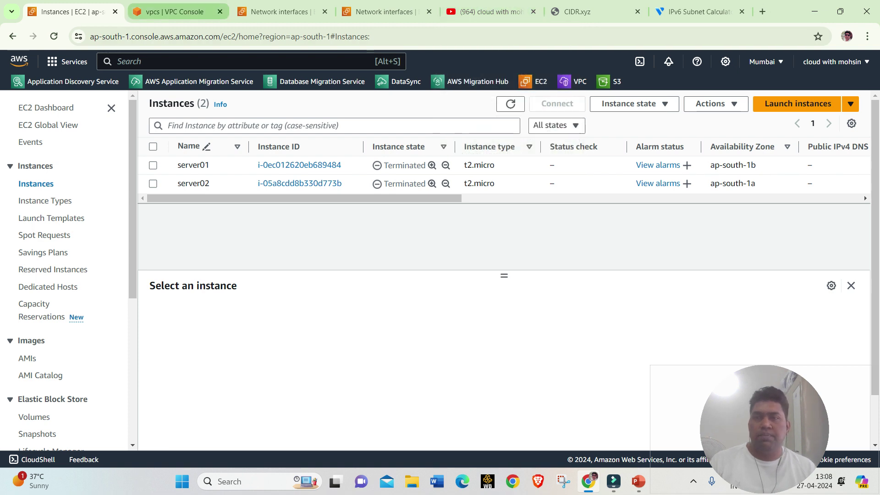
{"action": "left_click", "coordinate": [174, 11]}
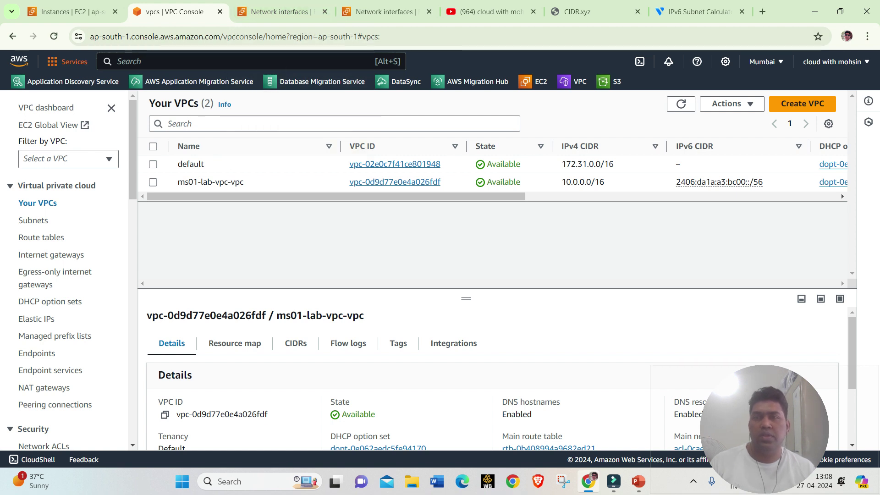
{"action": "left_click", "coordinate": [73, 12]}
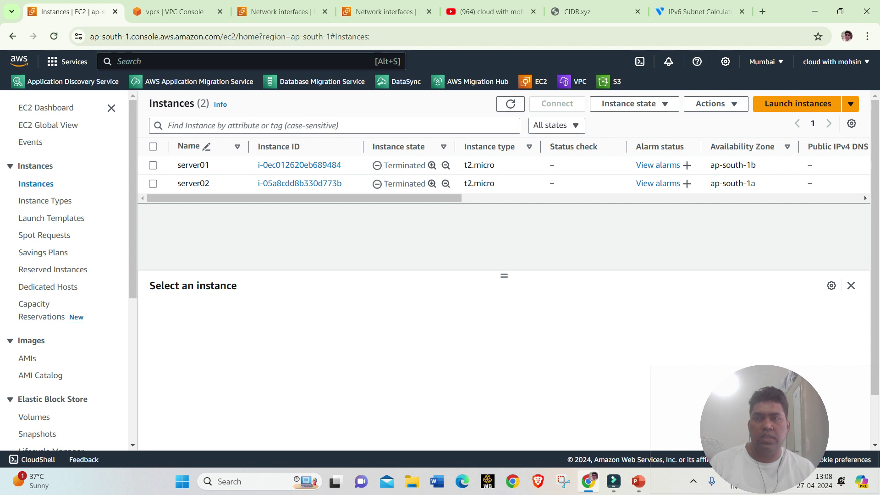
{"action": "left_click", "coordinate": [172, 12]}
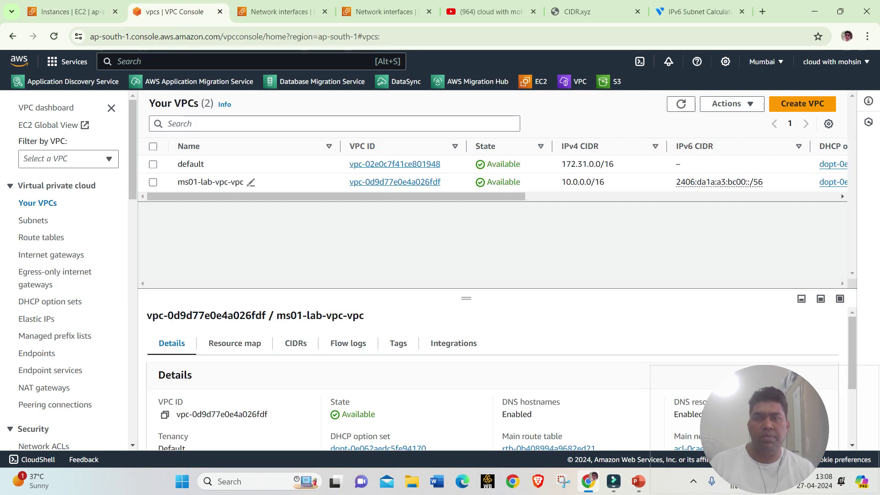